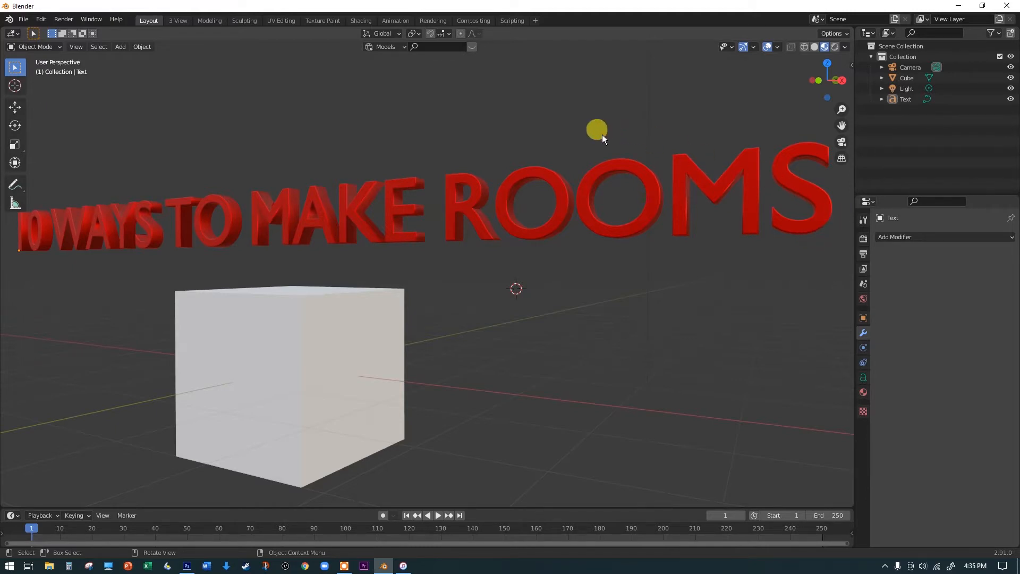
Step: Switch the viewport to solid shading and set the camera's focal length to 30 mm
{"action": "left_click", "coordinate": [816, 47]}
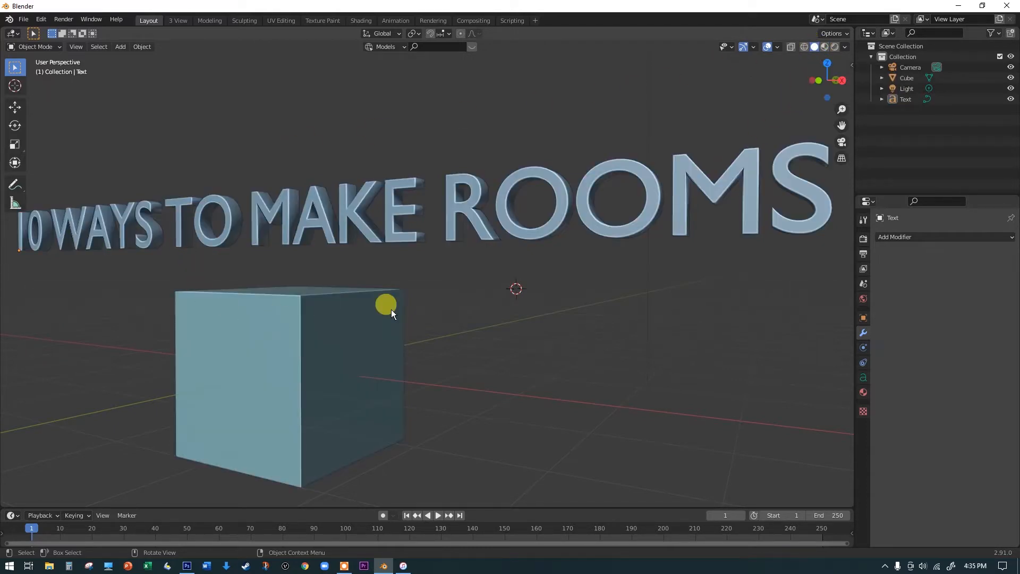
{"action": "left_click", "coordinate": [907, 68]}
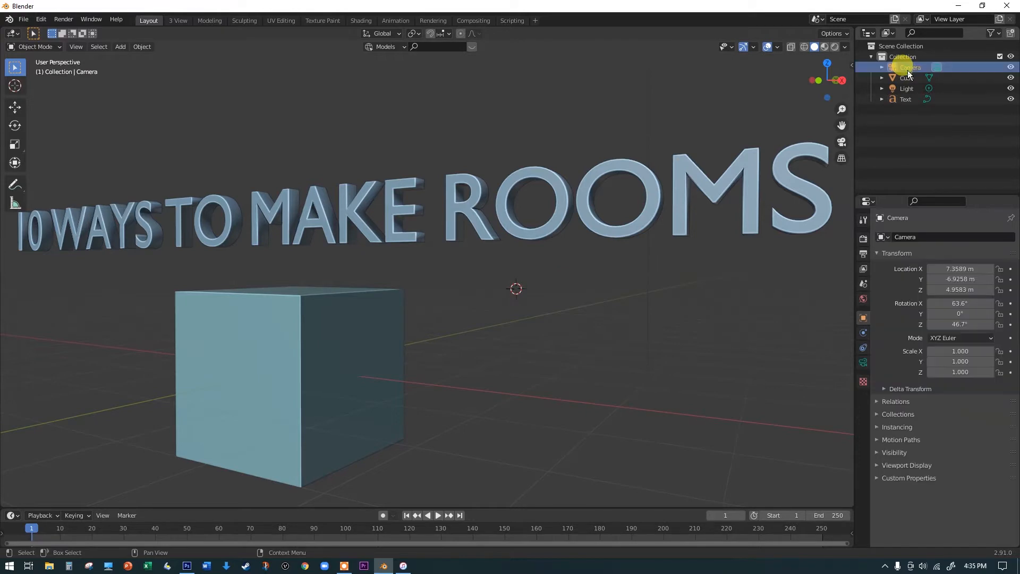
{"action": "scroll", "coordinate": [557, 400], "scroll_direction": "down", "scroll_amount": 5}
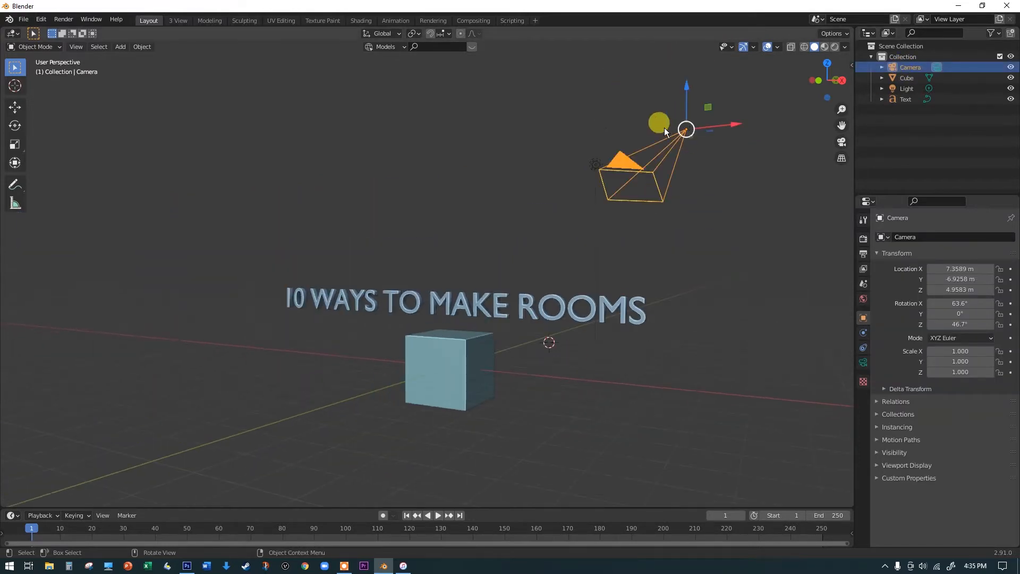
{"action": "scroll", "coordinate": [649, 171], "scroll_direction": "up", "scroll_amount": 2}
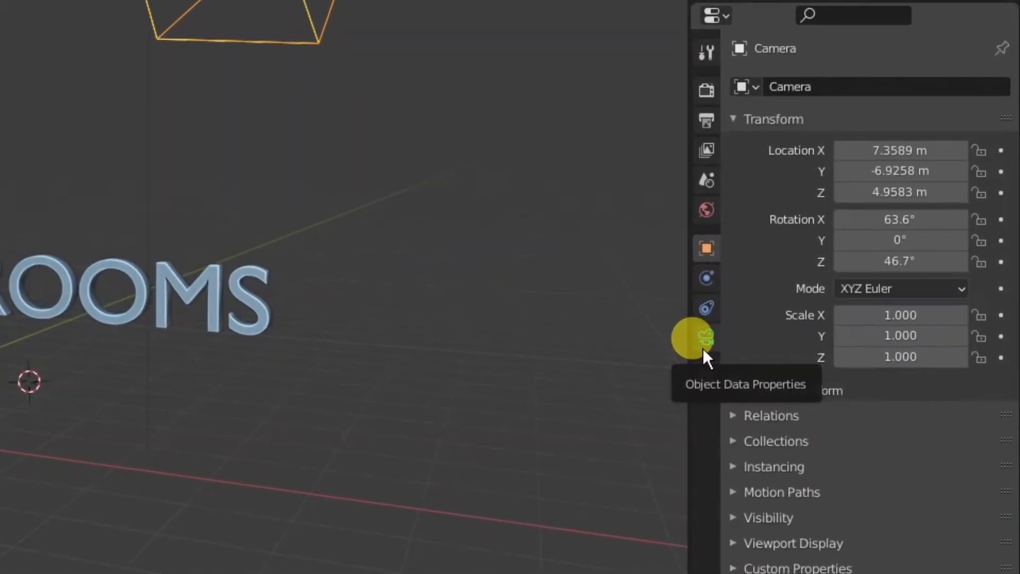
{"action": "left_click", "coordinate": [705, 338]}
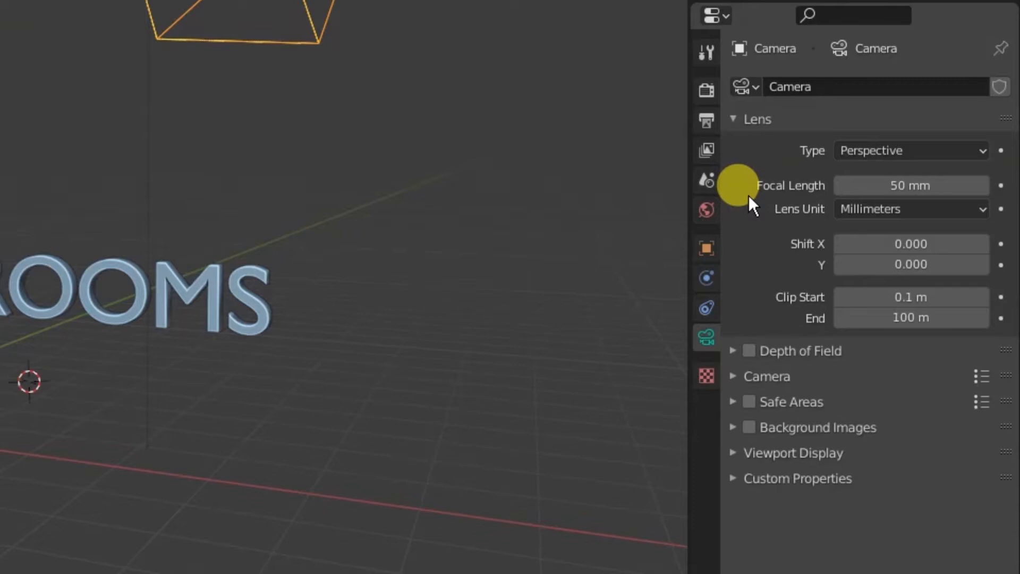
{"action": "left_click", "coordinate": [924, 184]}
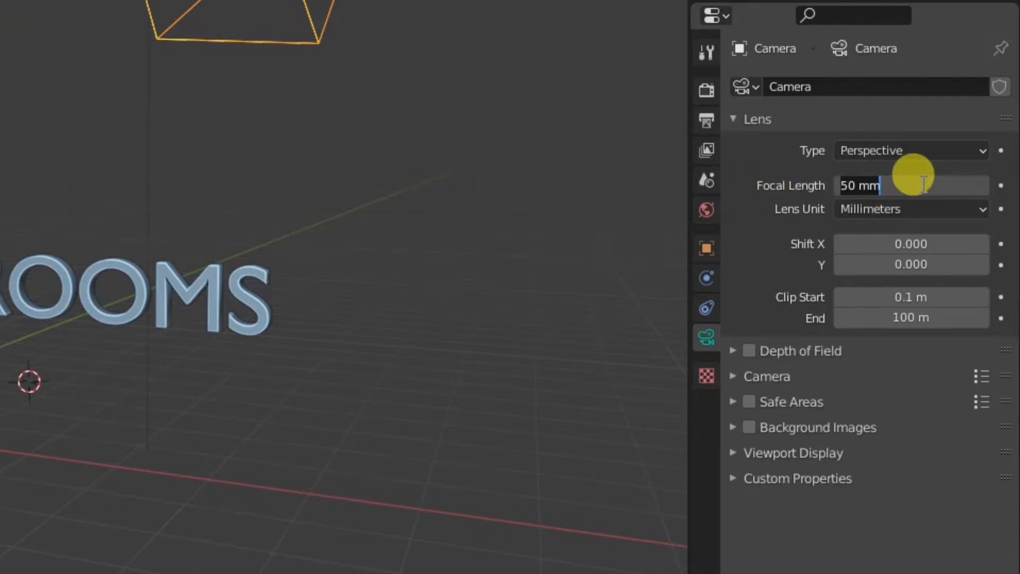
{"action": "type", "text": "30"}
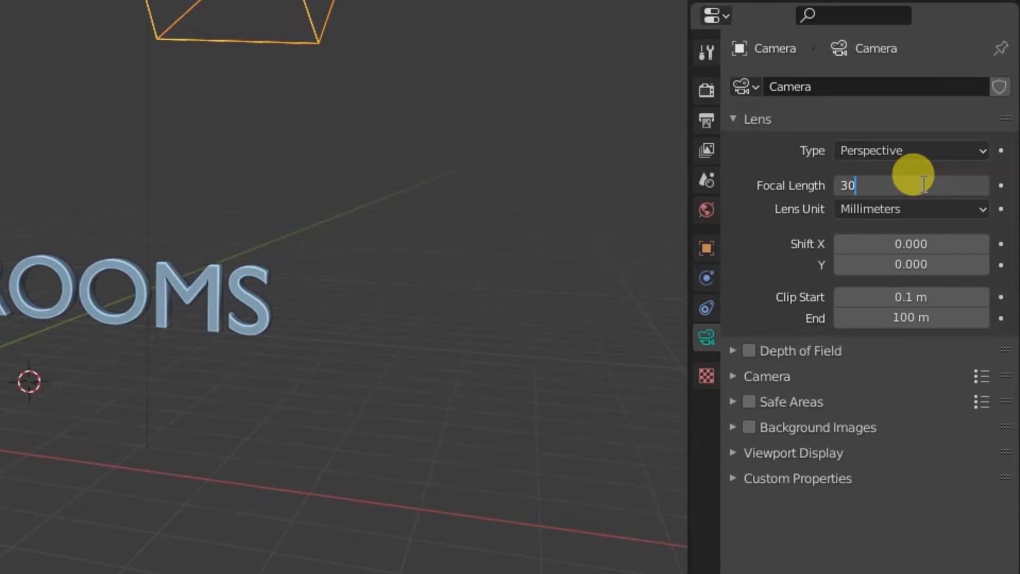
{"action": "key", "text": "Return"}
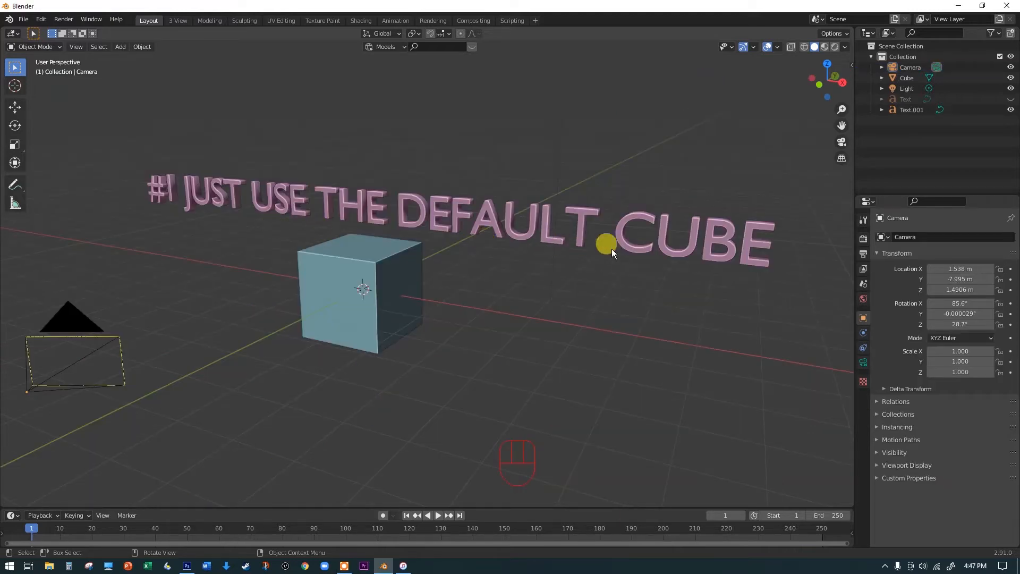
Step: Hide the Text.001 title and scale the default cube's mesh by 2 in Edit Mode
{"action": "left_click", "coordinate": [1011, 111]}
{"action": "left_click", "coordinate": [399, 249]}
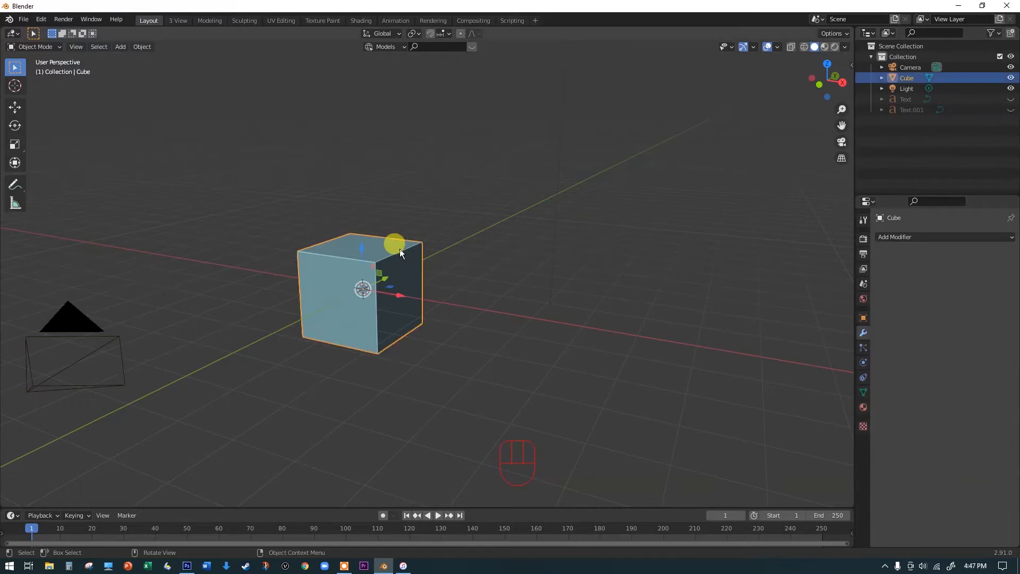
{"action": "scroll", "coordinate": [436, 257], "scroll_direction": "up", "scroll_amount": 1}
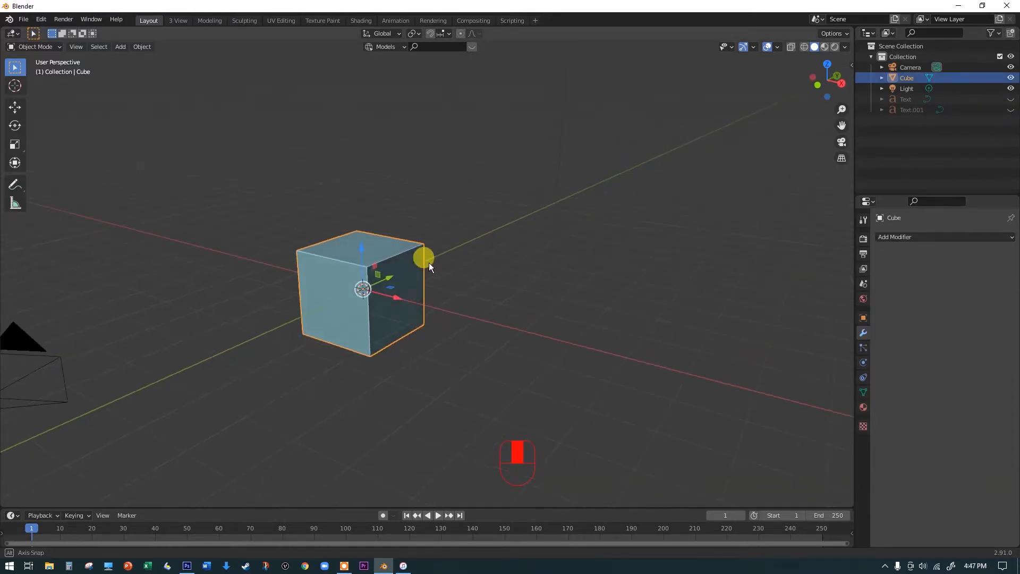
{"action": "scroll", "coordinate": [433, 270], "scroll_direction": "up", "scroll_amount": 2}
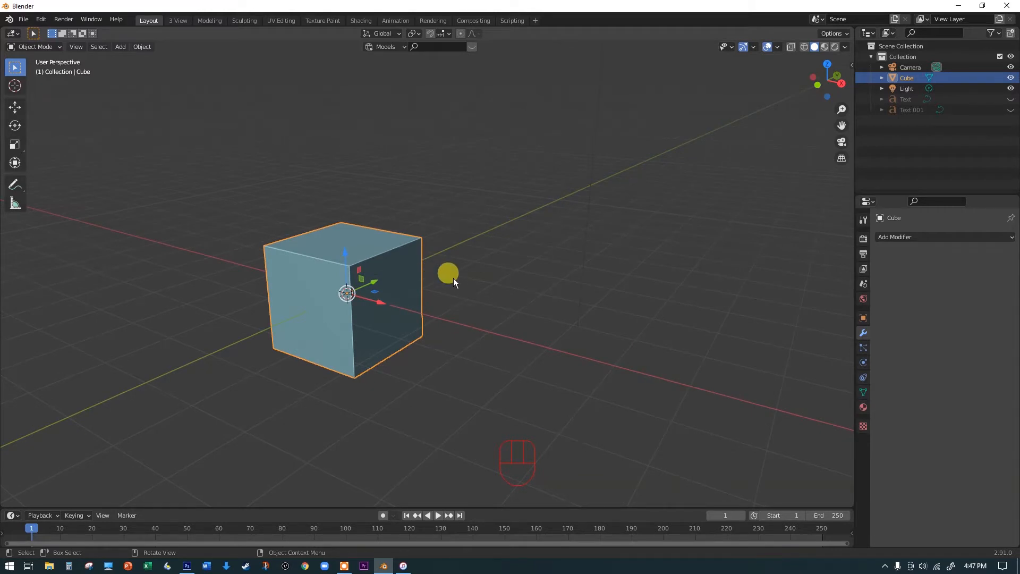
{"action": "key", "text": "Tab"}
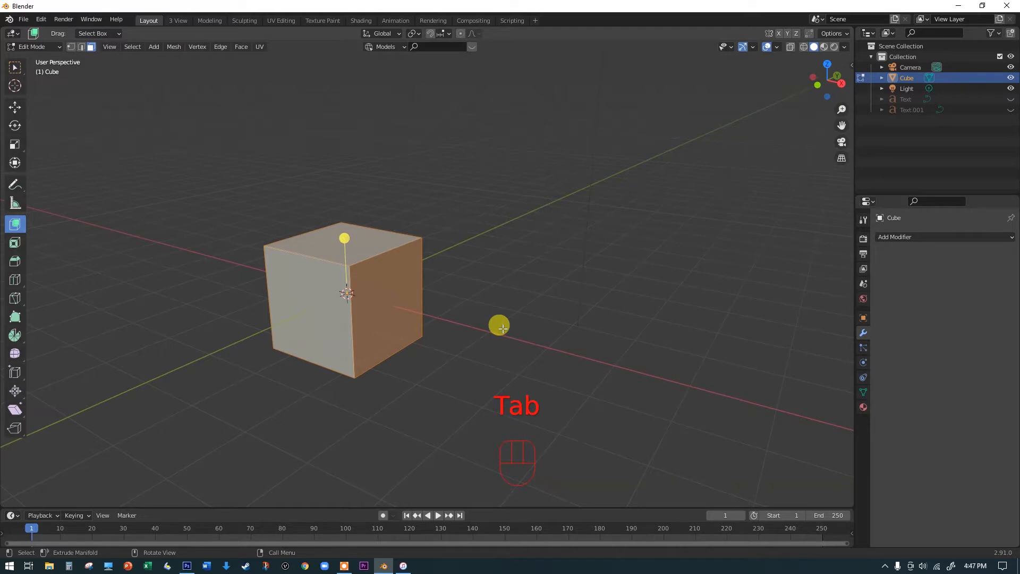
{"action": "key", "text": "s"}
{"action": "type", "text": "2"}
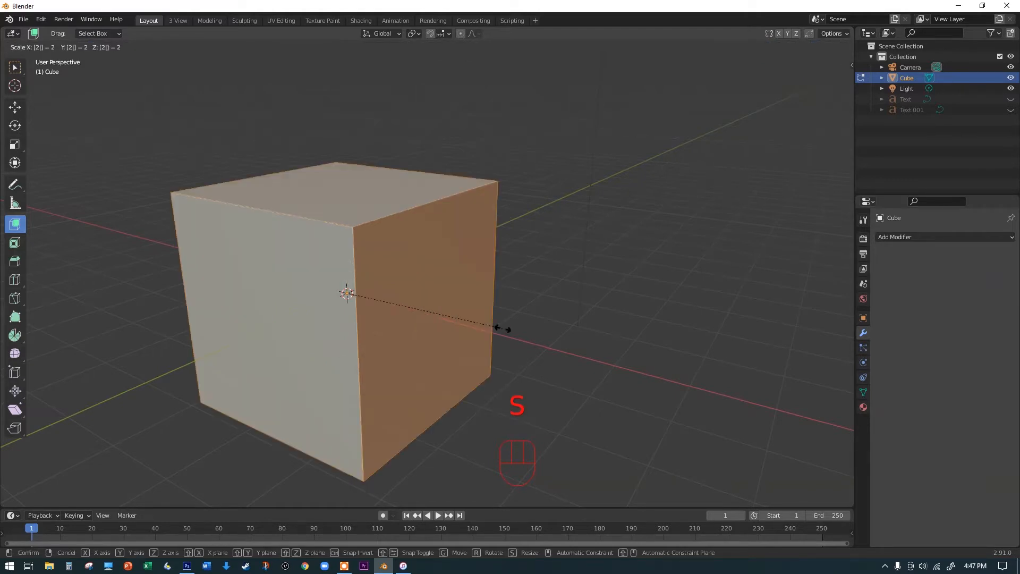
{"action": "left_click", "coordinate": [501, 327]}
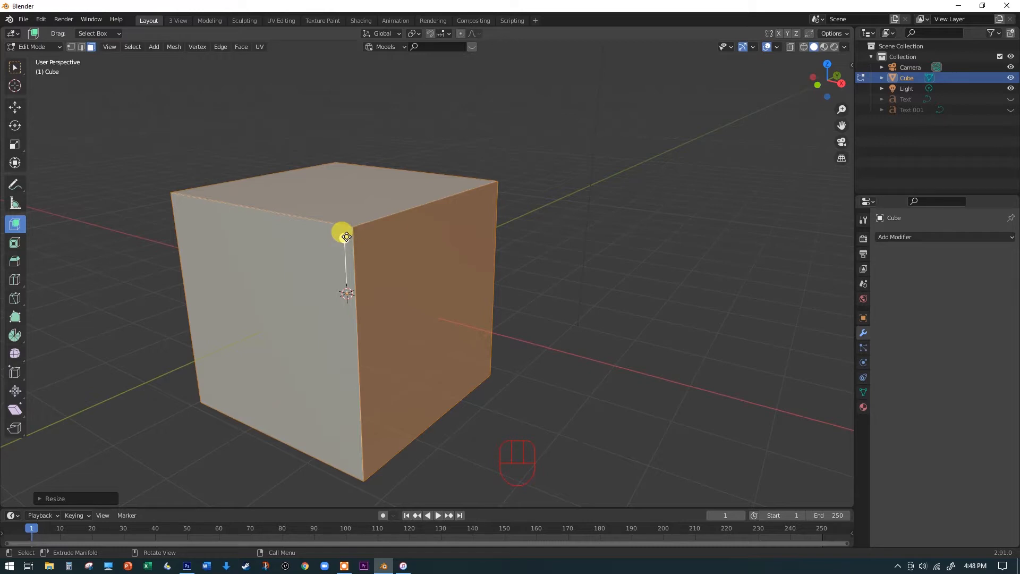
Step: Lower the cube's top face to about half the cube's height with Extrude Manifold
{"action": "left_click", "coordinate": [349, 189]}
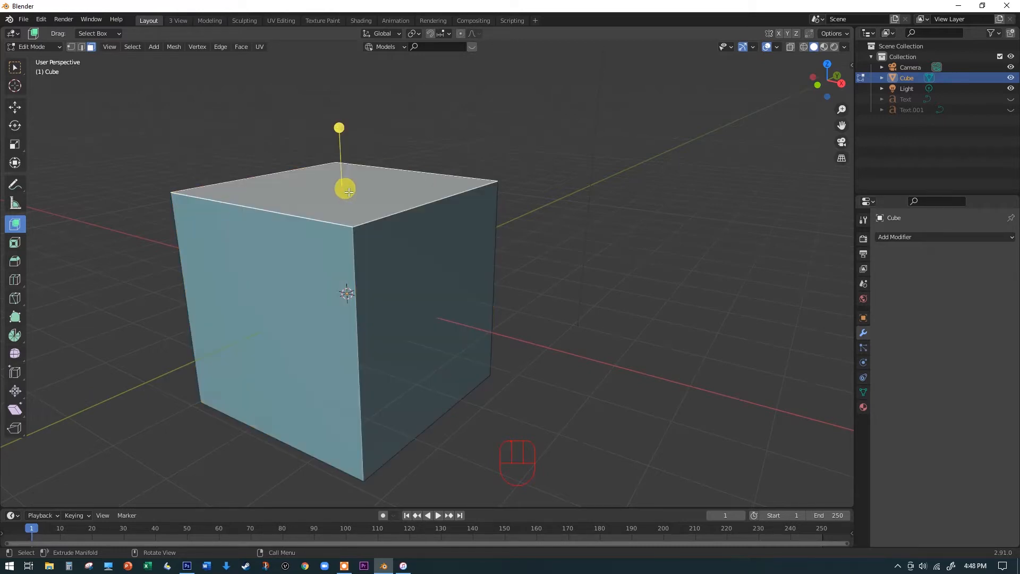
{"action": "left_click_drag", "start_coordinate": [337, 128], "coordinate": [348, 229]}
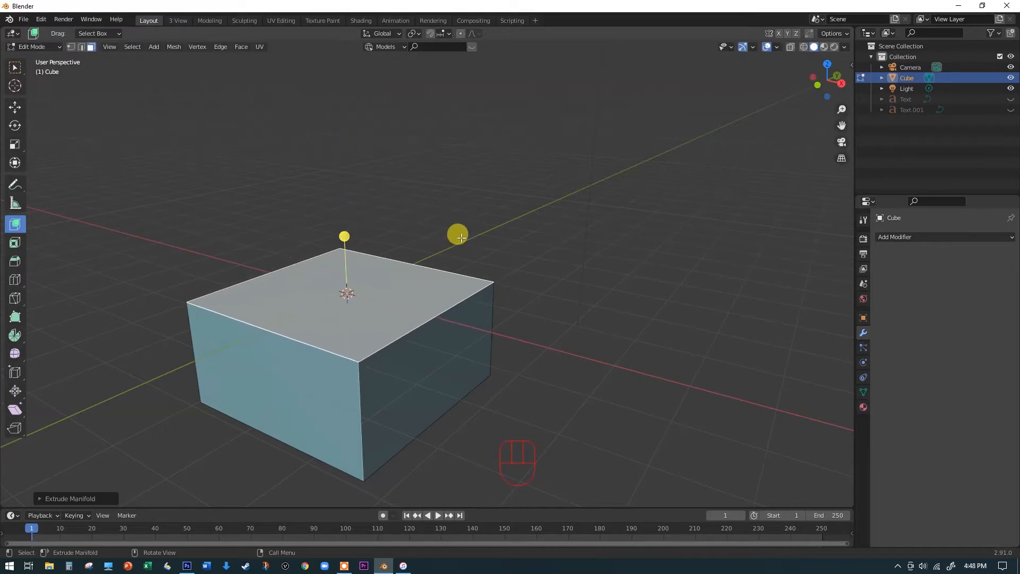
{"action": "left_click", "coordinate": [492, 237]}
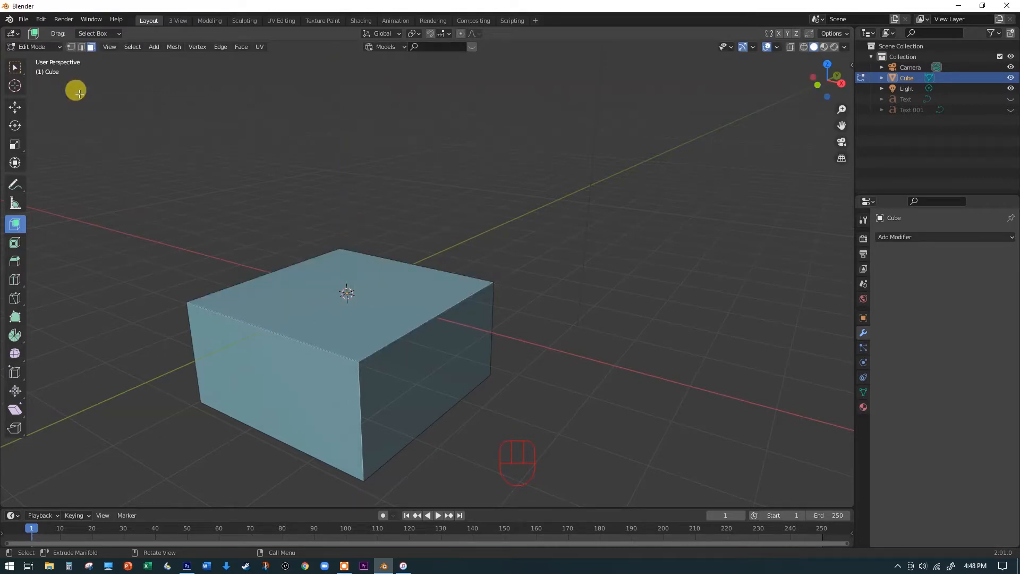
Step: Move the whole box mesh straight up with snapping so its base rests on the ground grid
{"action": "key", "text": "a"}
{"action": "left_click", "coordinate": [15, 67]}
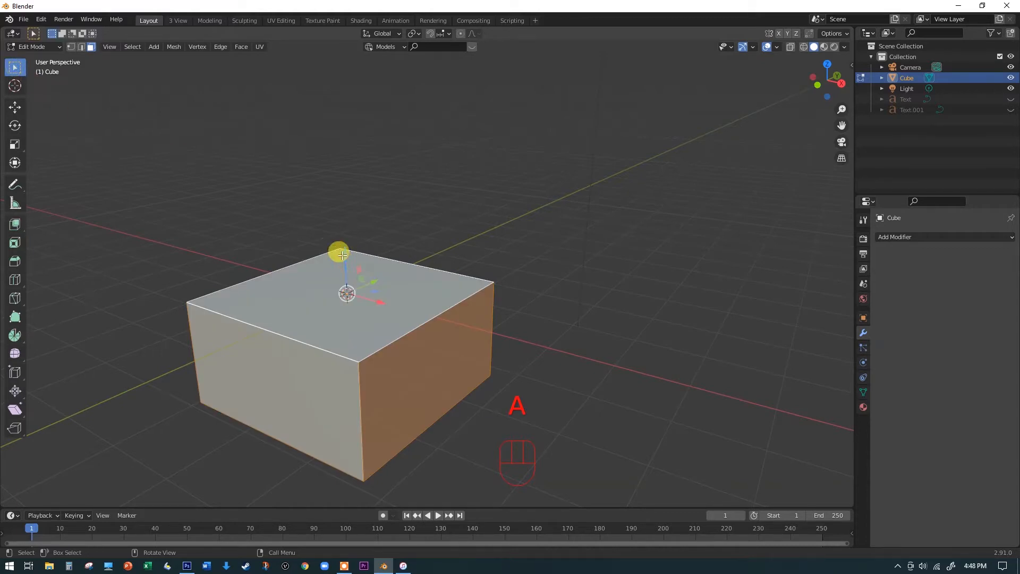
{"action": "left_click", "coordinate": [440, 32]}
{"action": "left_click_drag", "start_coordinate": [345, 252], "coordinate": [341, 165], "text": "ctrl"}
{"action": "middle_click_drag", "start_coordinate": [421, 275], "coordinate": [481, 301]}
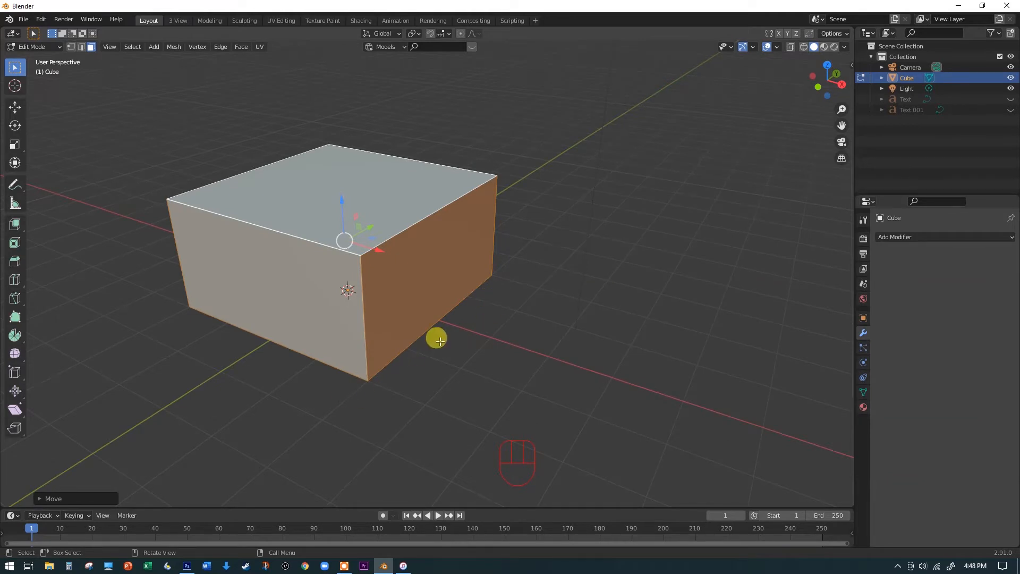
Step: In Object Mode, move the camera inside the box from the top view, to about X 1.28 m, Y -1.58 m
{"action": "scroll", "coordinate": [439, 340], "scroll_direction": "down", "scroll_amount": 3}
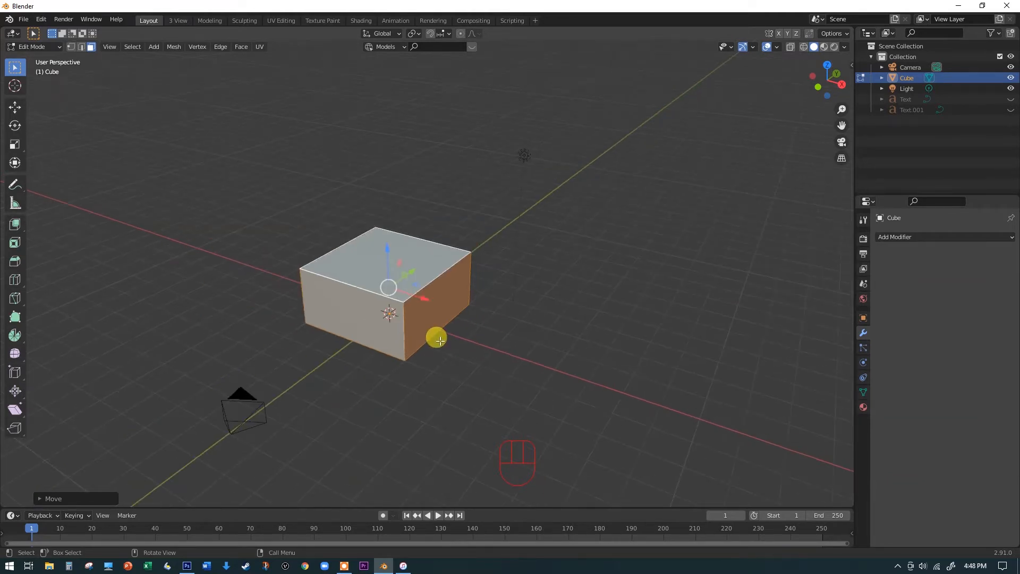
{"action": "key", "text": "KP_0"}
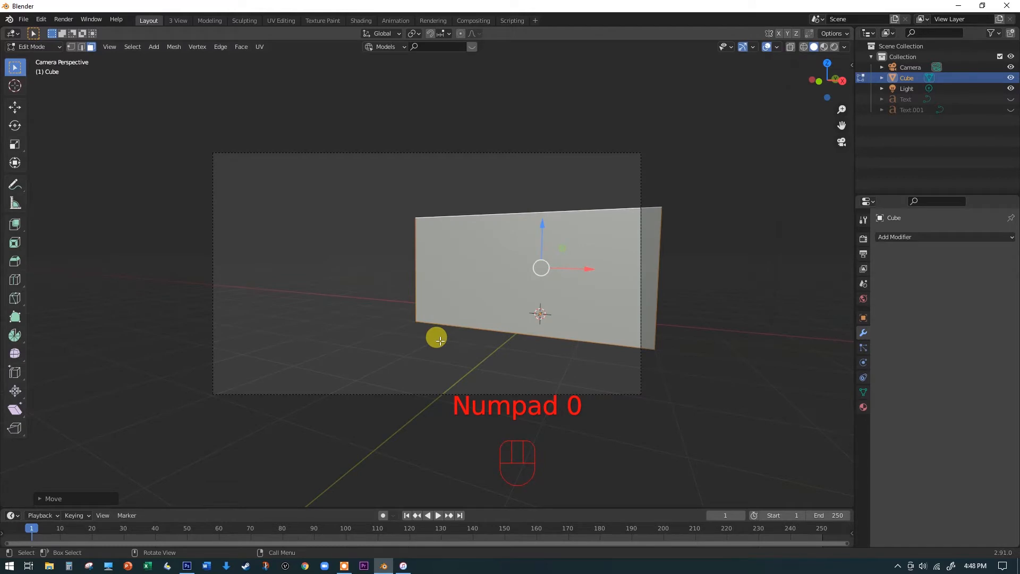
{"action": "key", "text": "KP_7"}
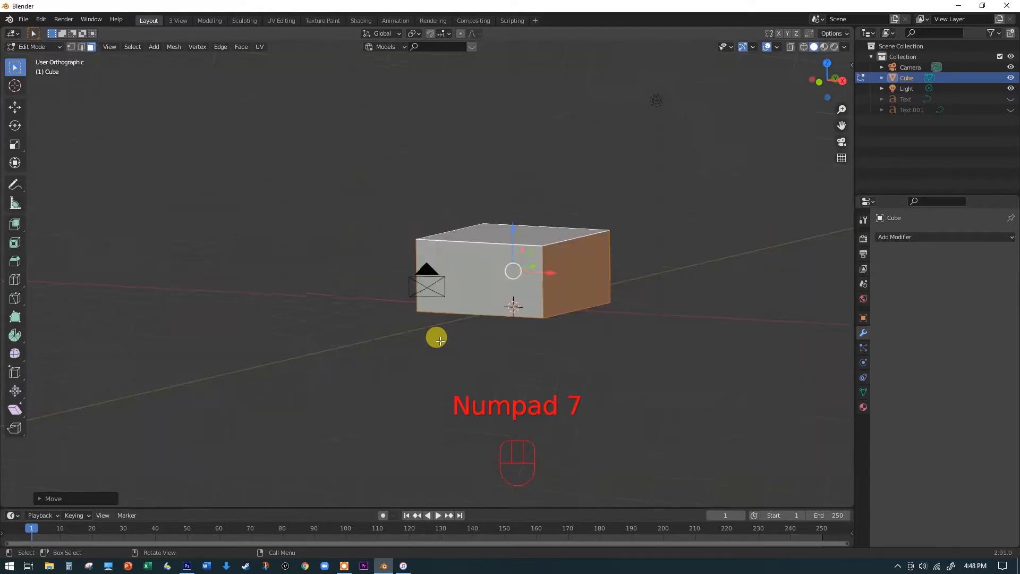
{"action": "scroll", "coordinate": [441, 345], "scroll_direction": "down", "scroll_amount": 4}
{"action": "scroll", "coordinate": [467, 403], "scroll_direction": "up", "scroll_amount": 3}
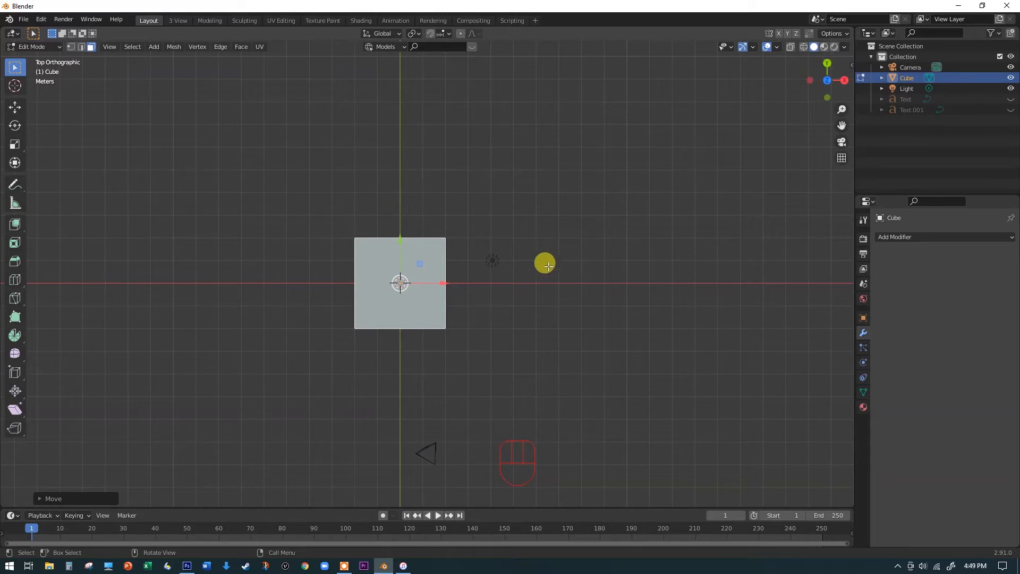
{"action": "key", "text": "grave"}
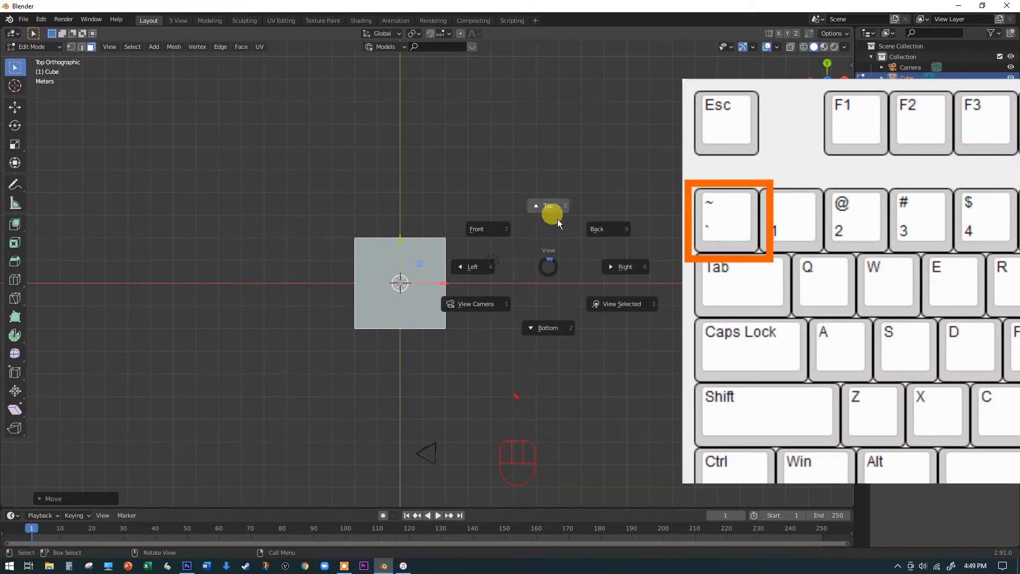
{"action": "left_click", "coordinate": [548, 206]}
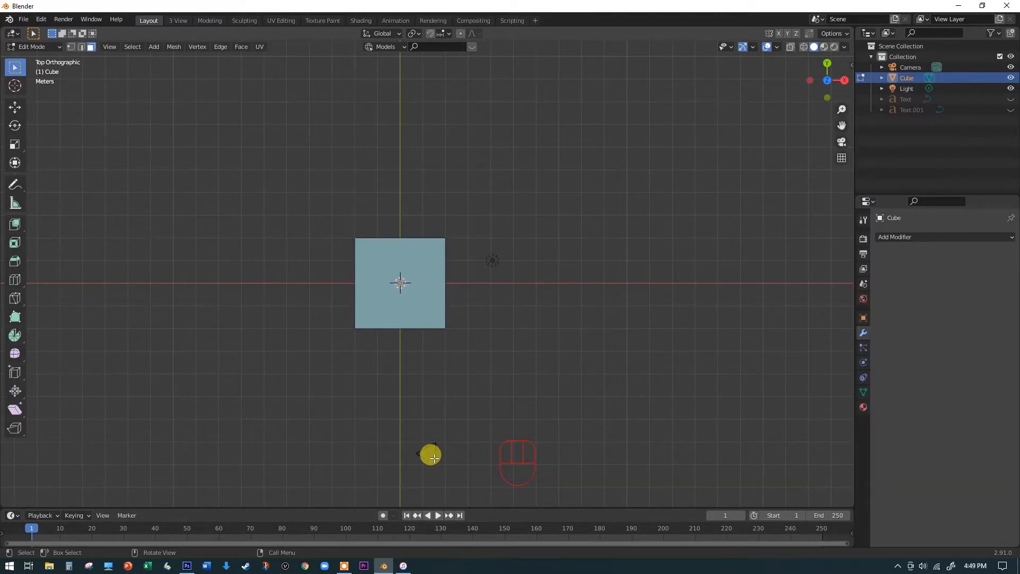
{"action": "key", "text": "Tab"}
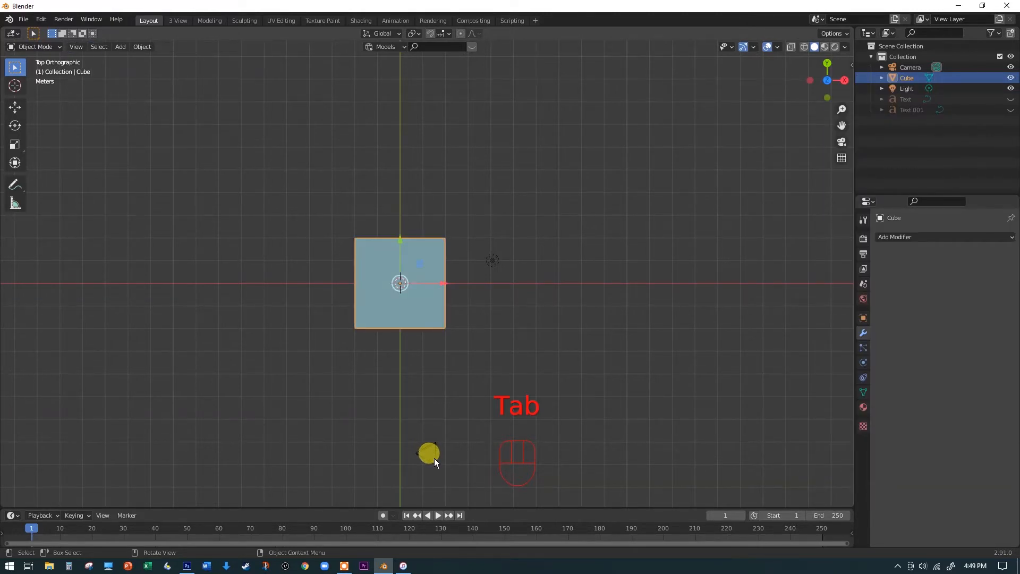
{"action": "left_click", "coordinate": [434, 458]}
{"action": "left_click_drag", "start_coordinate": [458, 448], "coordinate": [448, 298]}
Step: Lower the camera to about Z 1.23 m in the front view and look through it
{"action": "key", "text": "KP_1"}
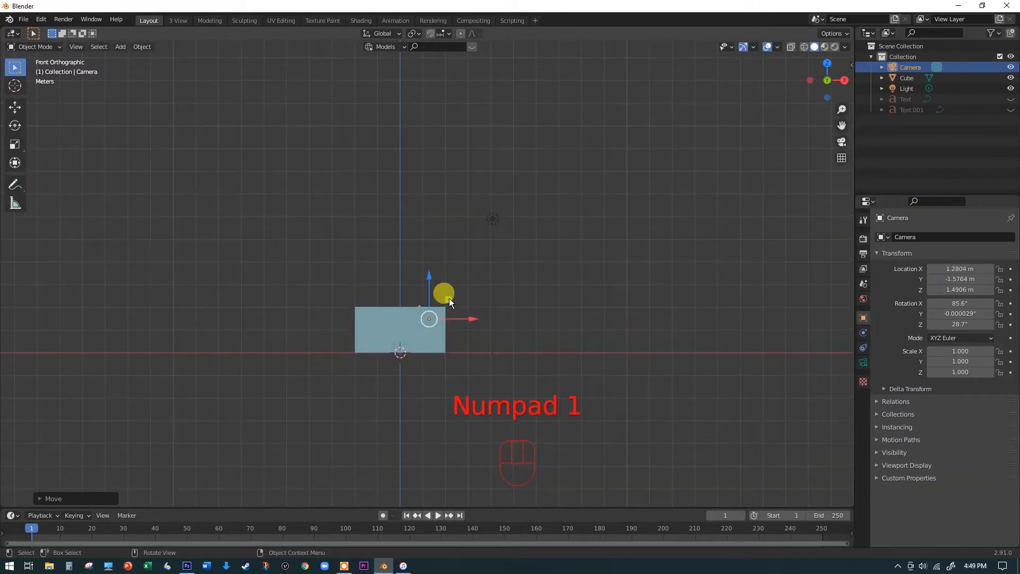
{"action": "left_click_drag", "start_coordinate": [428, 279], "coordinate": [437, 287]}
{"action": "left_click", "coordinate": [843, 142]}
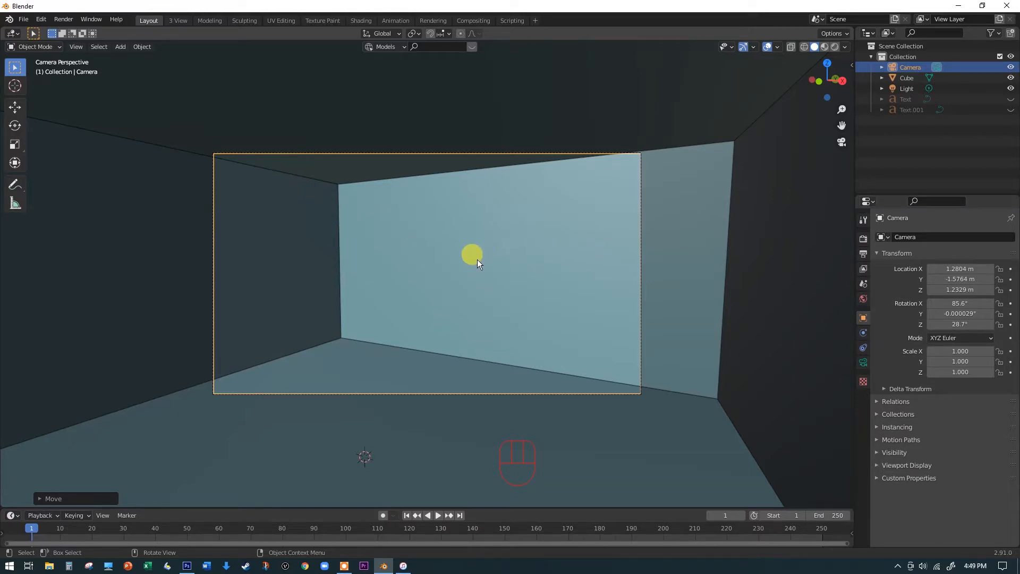
Step: With Lock Camera to View temporarily on, turn the camera slightly to about 84.8° X and 31.5° Z rotation
{"action": "key", "text": "q"}
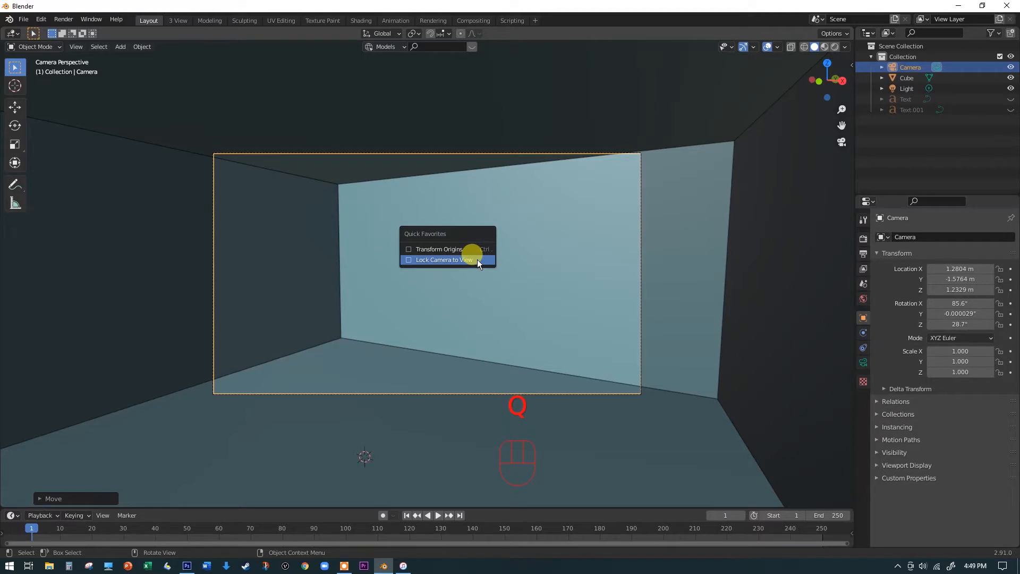
{"action": "left_click", "coordinate": [476, 263]}
{"action": "mouse_move", "coordinate": [476, 262]}
{"action": "middle_mouse_down"}
{"action": "mouse_move", "coordinate": [490, 261]}
{"action": "mouse_move", "coordinate": [476, 261]}
{"action": "middle_mouse_up"}
{"action": "key", "text": "q"}
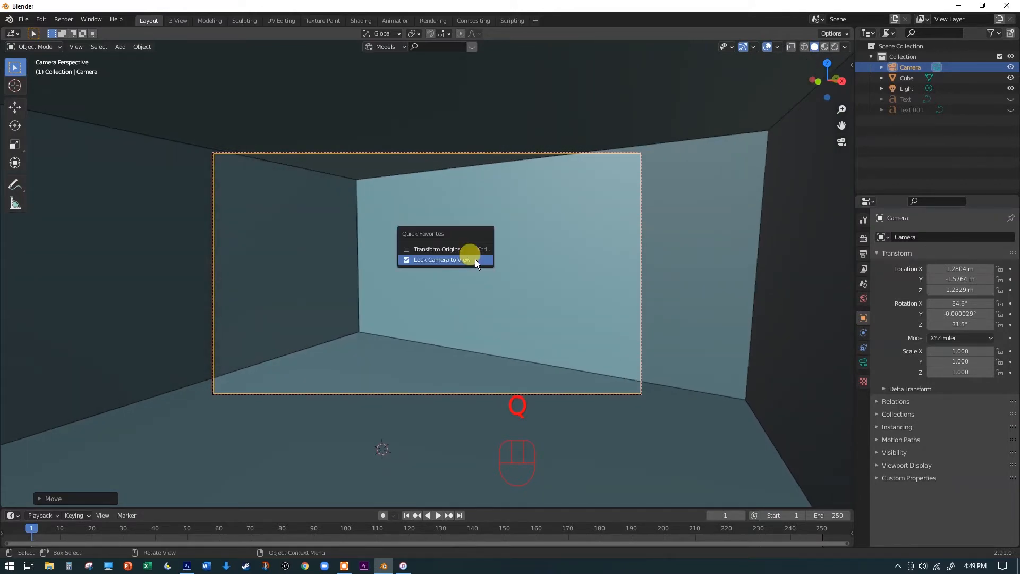
{"action": "left_click", "coordinate": [474, 259]}
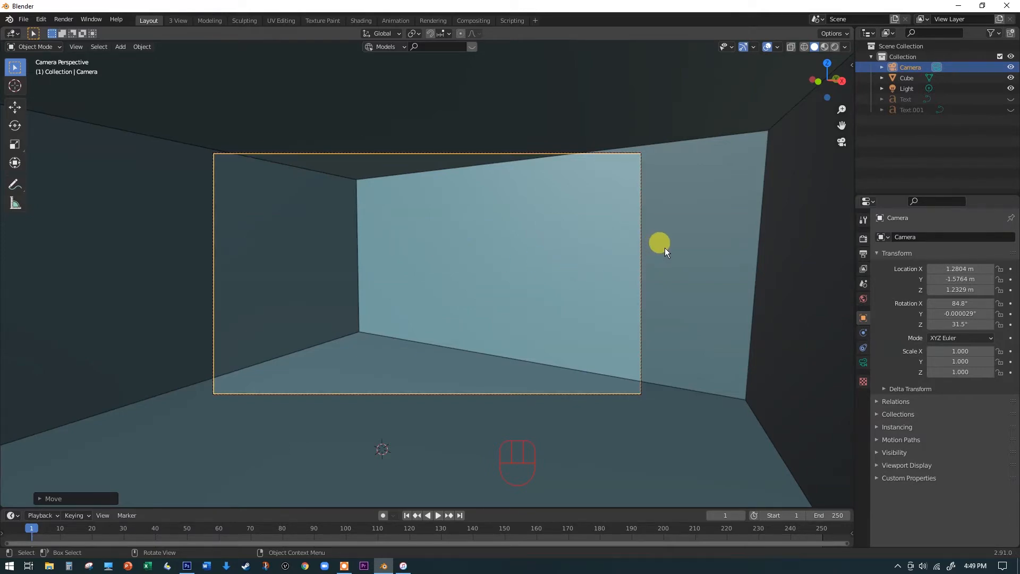
Step: Use the sidebar's Camera to View lock temporarily to refine the camera's aim to about 84.4° X and 30.3° Z rotation
{"action": "key", "text": "n"}
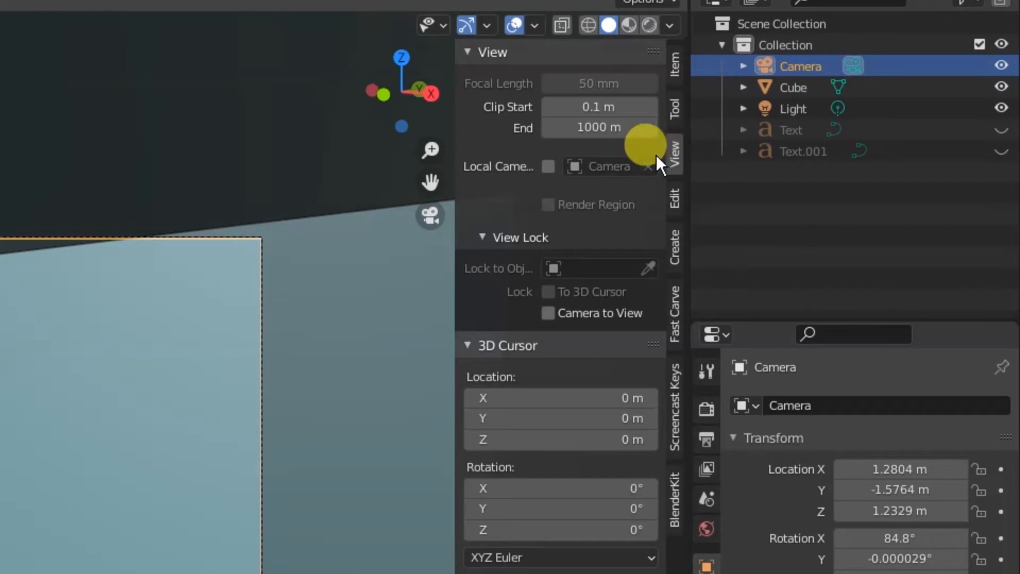
{"action": "left_click", "coordinate": [547, 312]}
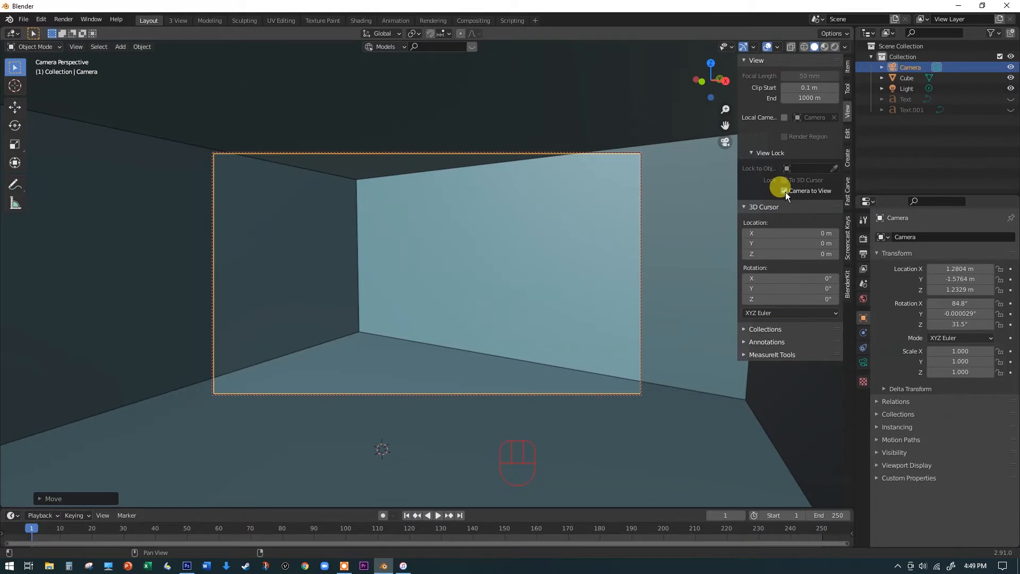
{"action": "mouse_move", "coordinate": [393, 247]}
{"action": "middle_mouse_down"}
{"action": "mouse_move", "coordinate": [403, 248]}
{"action": "mouse_move", "coordinate": [384, 250]}
{"action": "mouse_move", "coordinate": [395, 248]}
{"action": "middle_mouse_up"}
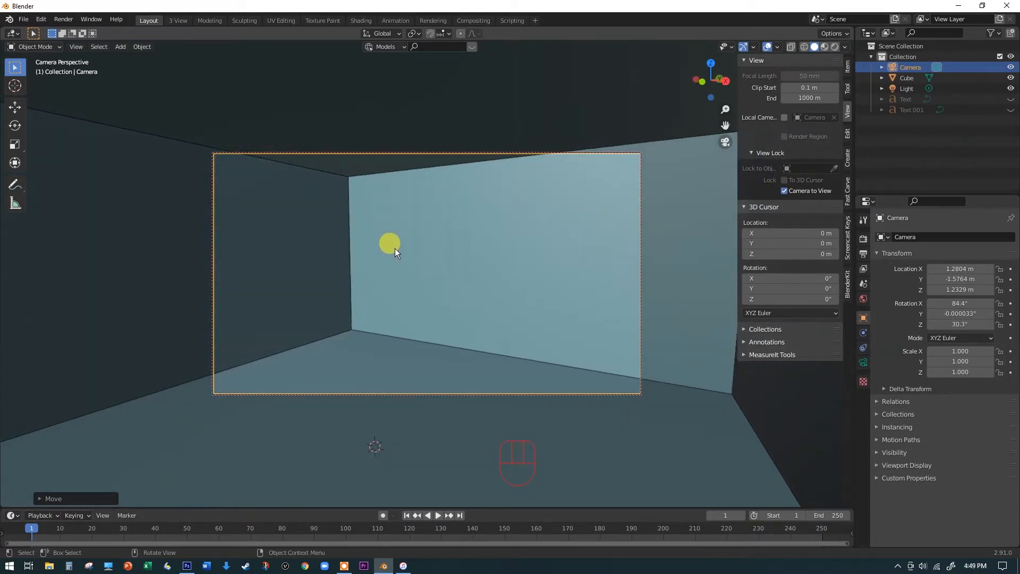
{"action": "left_click", "coordinate": [785, 190]}
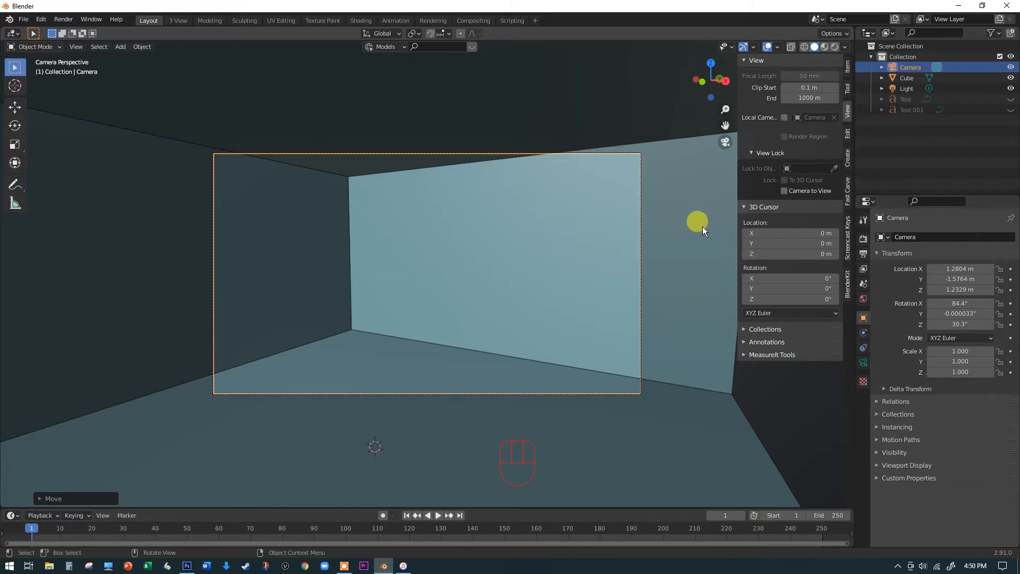
{"action": "key", "text": "n"}
{"action": "key", "text": "n"}
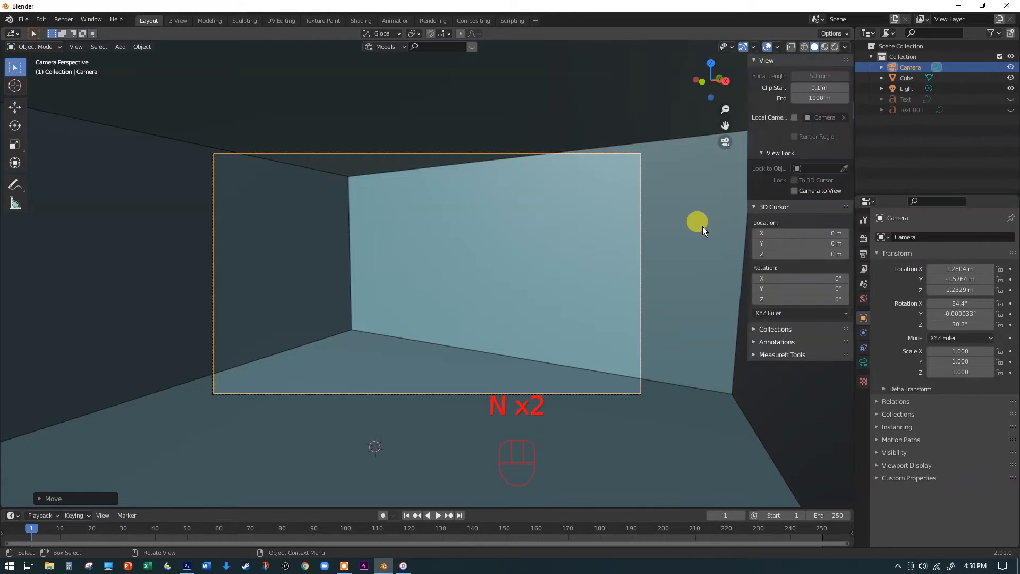
{"action": "right_click", "coordinate": [798, 193]}
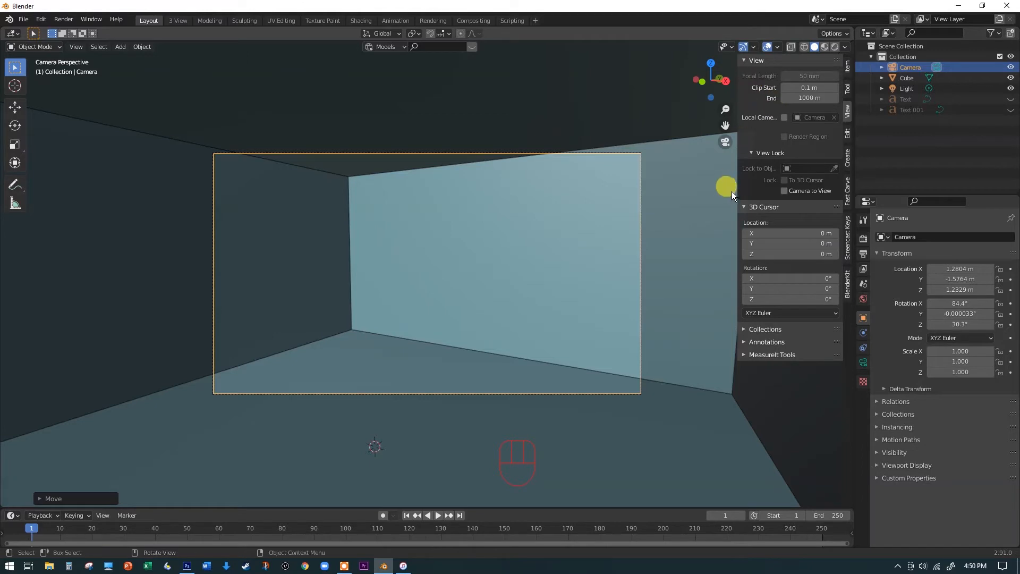
{"action": "key", "text": "n"}
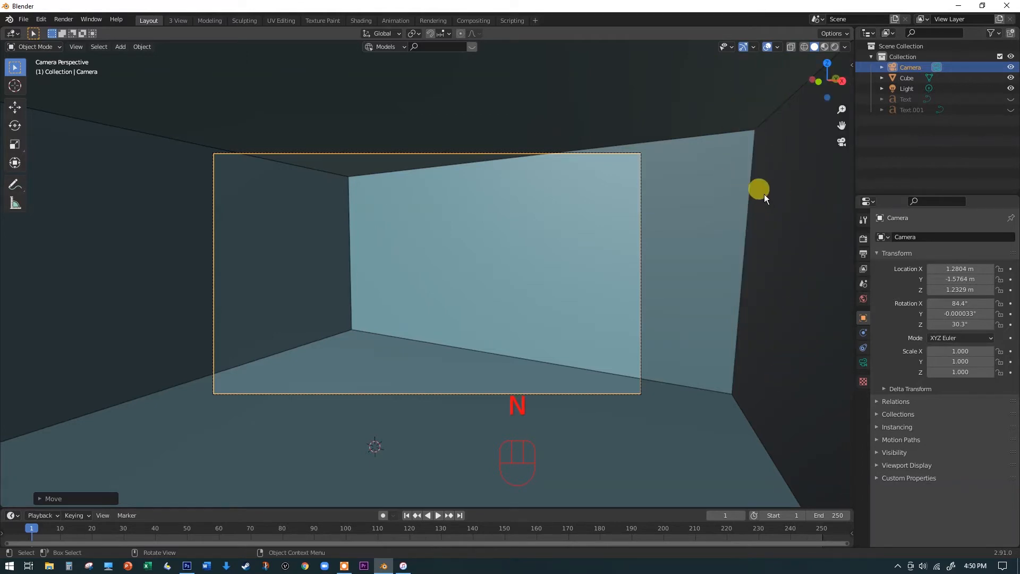
{"action": "key", "text": "q"}
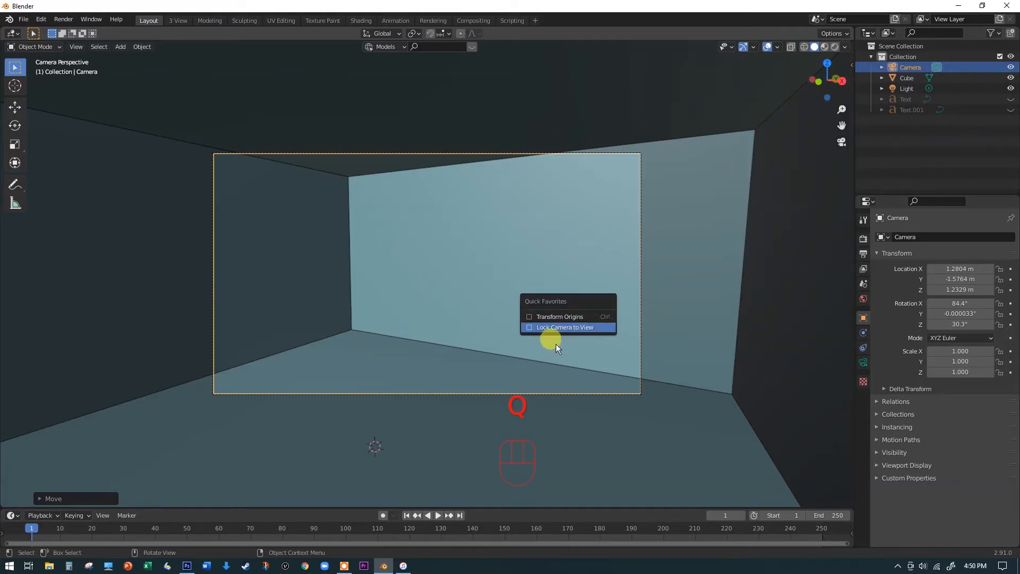
{"action": "key", "text": "q"}
Step: Select the room box and turn on the Face Orientation overlay
{"action": "left_click", "coordinate": [825, 186]}
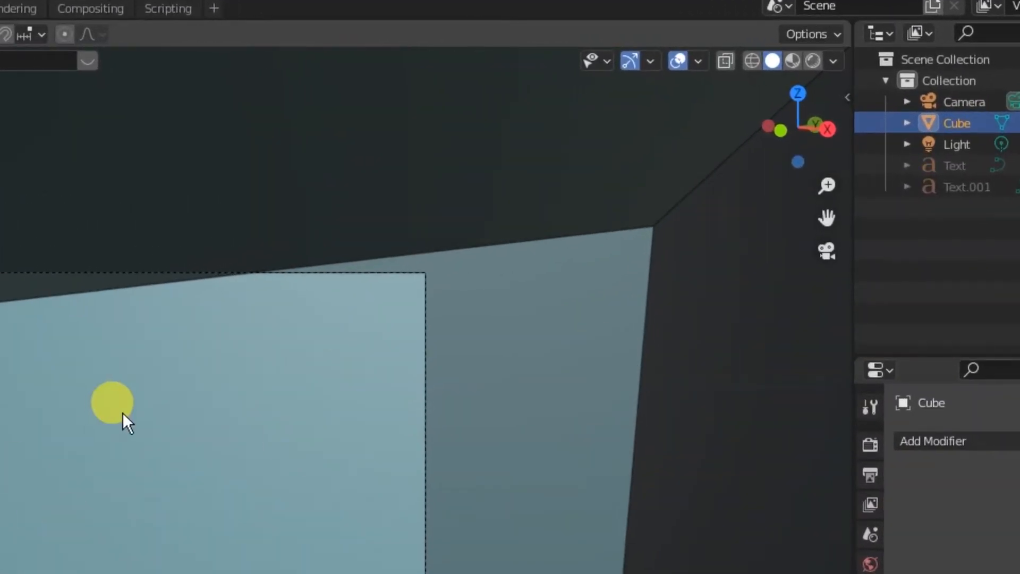
{"action": "left_click", "coordinate": [699, 62]}
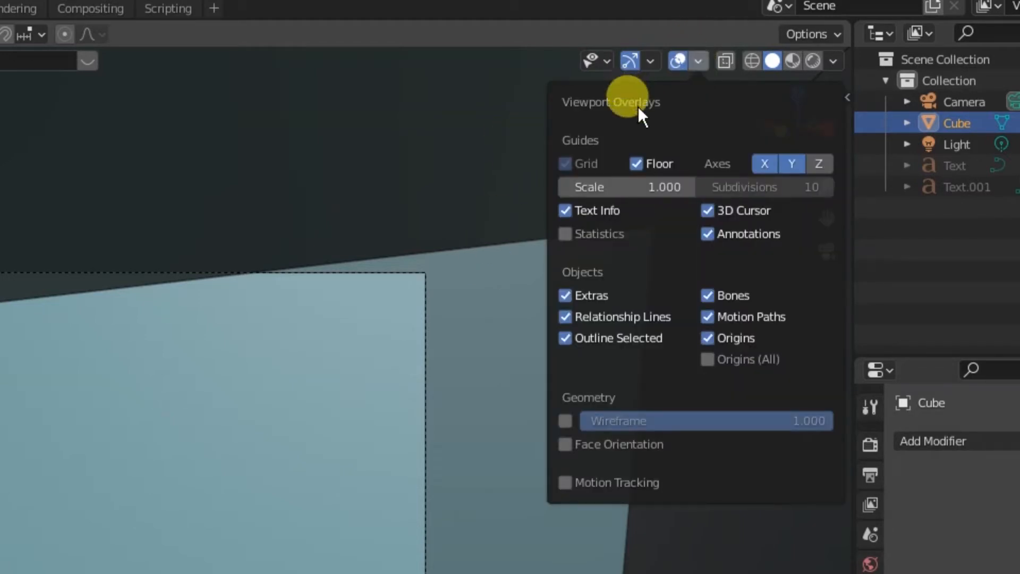
{"action": "left_click", "coordinate": [566, 444]}
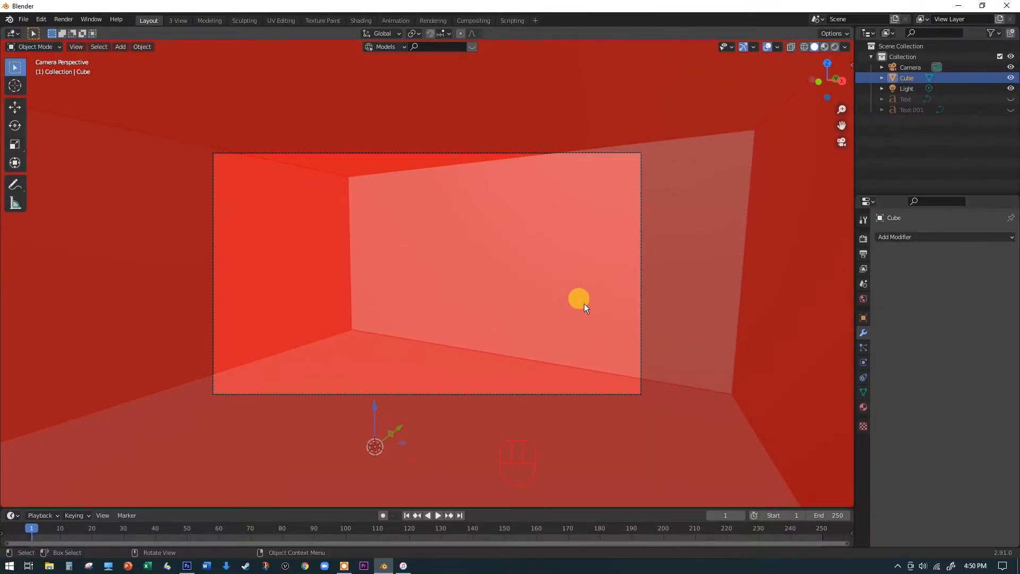
Step: In Edit Mode, select all faces of the room box and flip their normals to point inward
{"action": "key", "text": "KP_3"}
{"action": "middle_click_drag", "start_coordinate": [606, 273], "coordinate": [639, 278]}
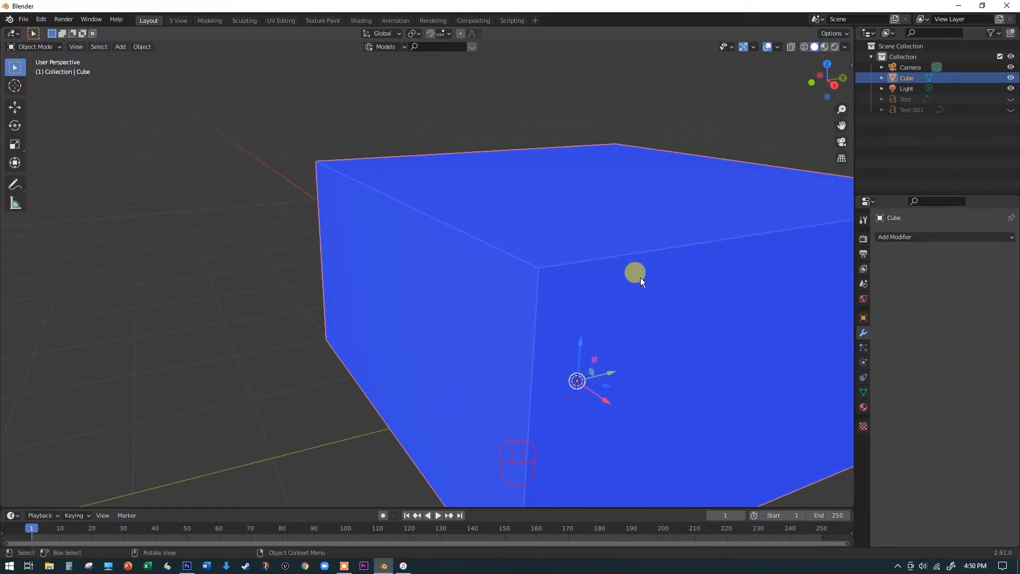
{"action": "scroll", "coordinate": [640, 277], "scroll_direction": "down", "scroll_amount": 2}
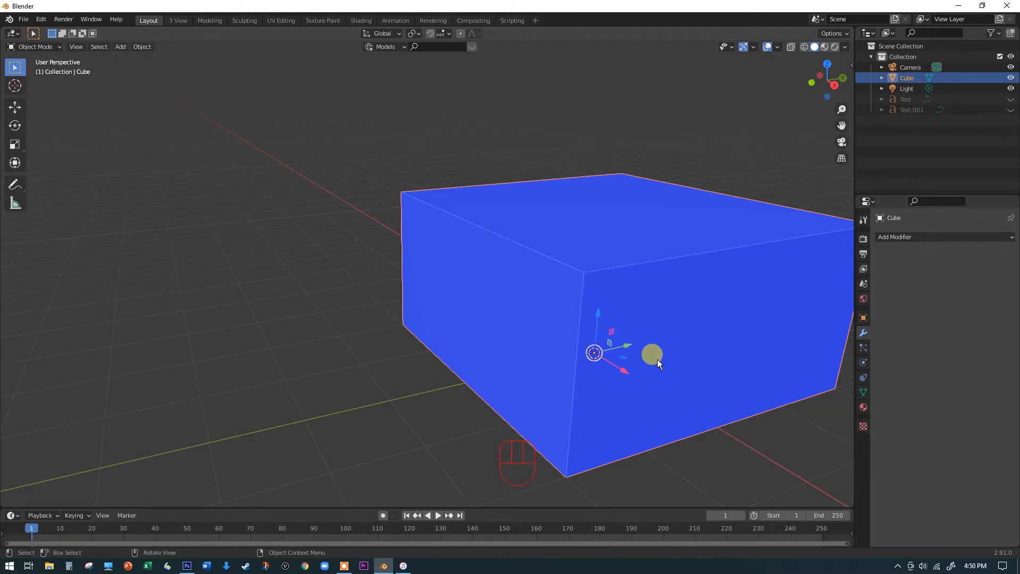
{"action": "middle_click_drag", "start_coordinate": [653, 292], "coordinate": [476, 319], "text": "shift"}
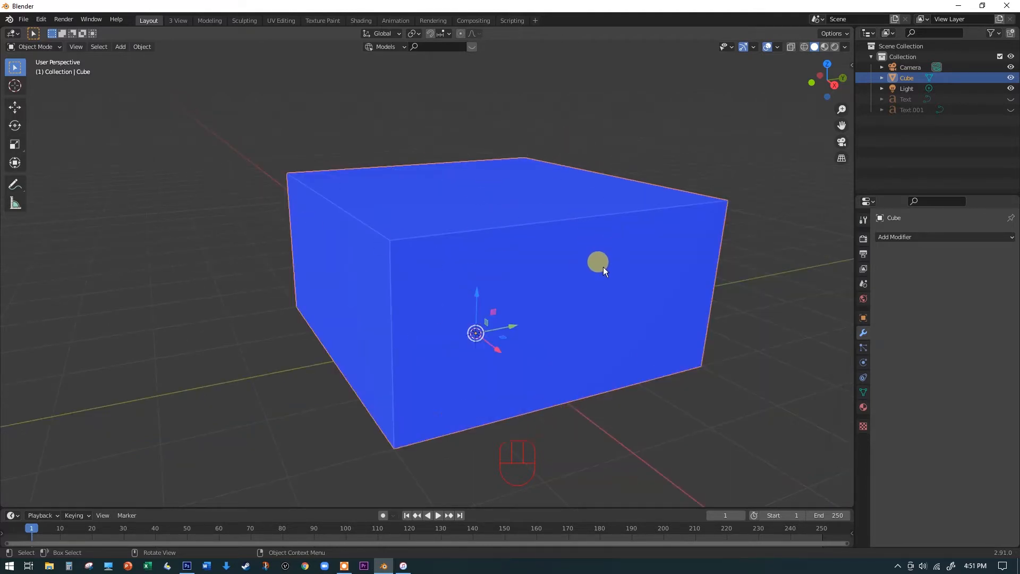
{"action": "key", "text": "Tab"}
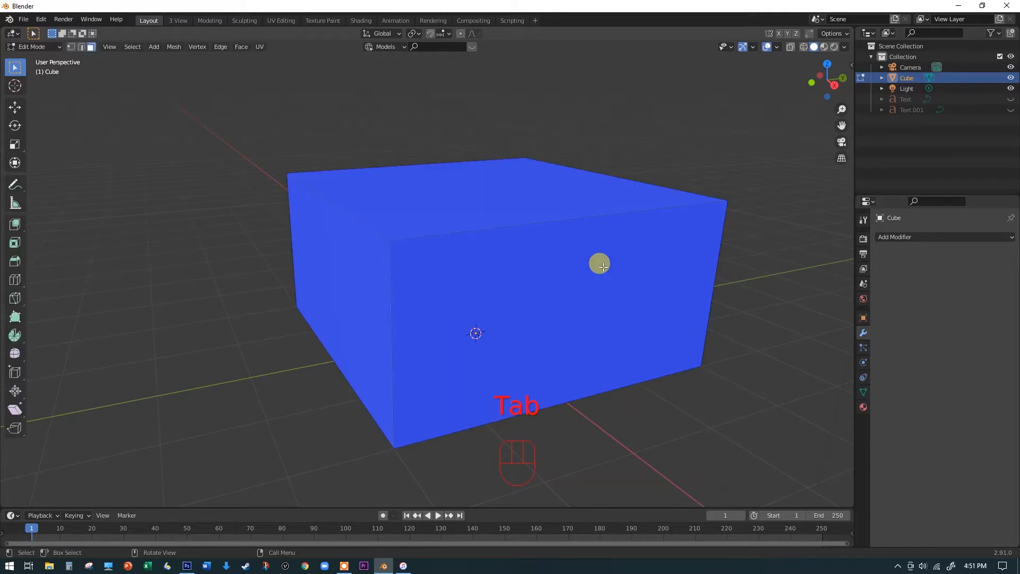
{"action": "key", "text": "a"}
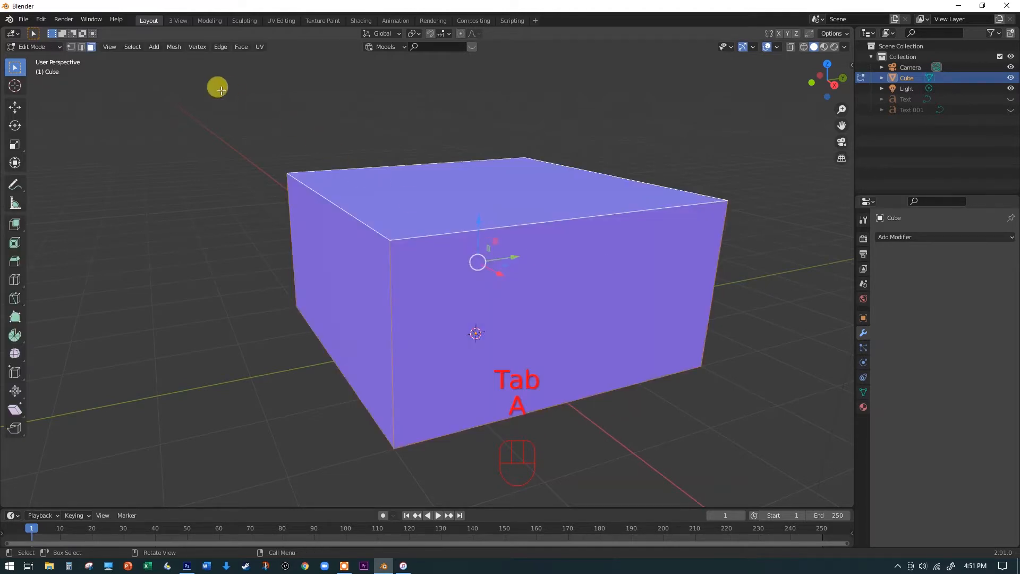
{"action": "left_click", "coordinate": [173, 47]}
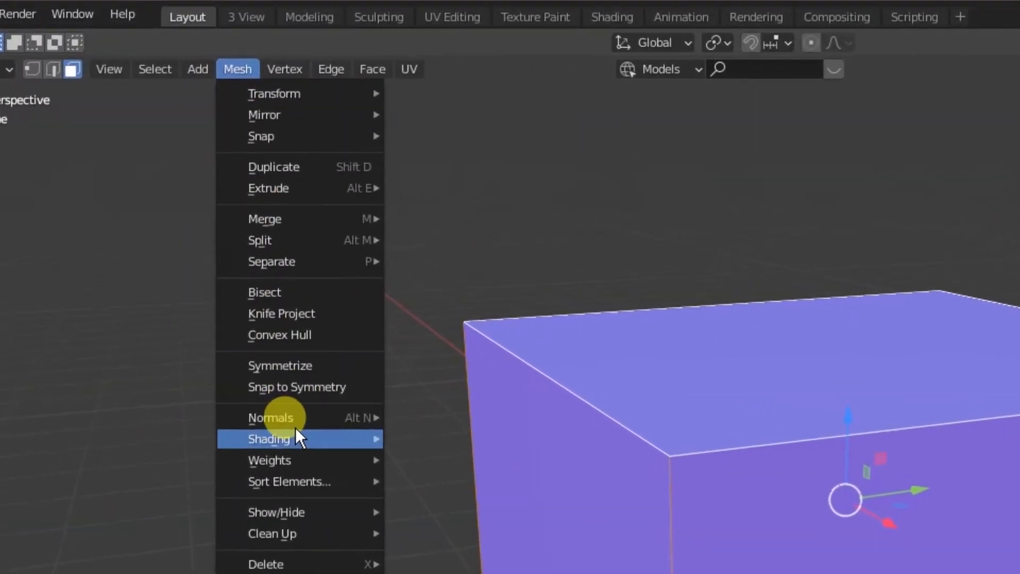
{"action": "mouse_move", "coordinate": [203, 220]}
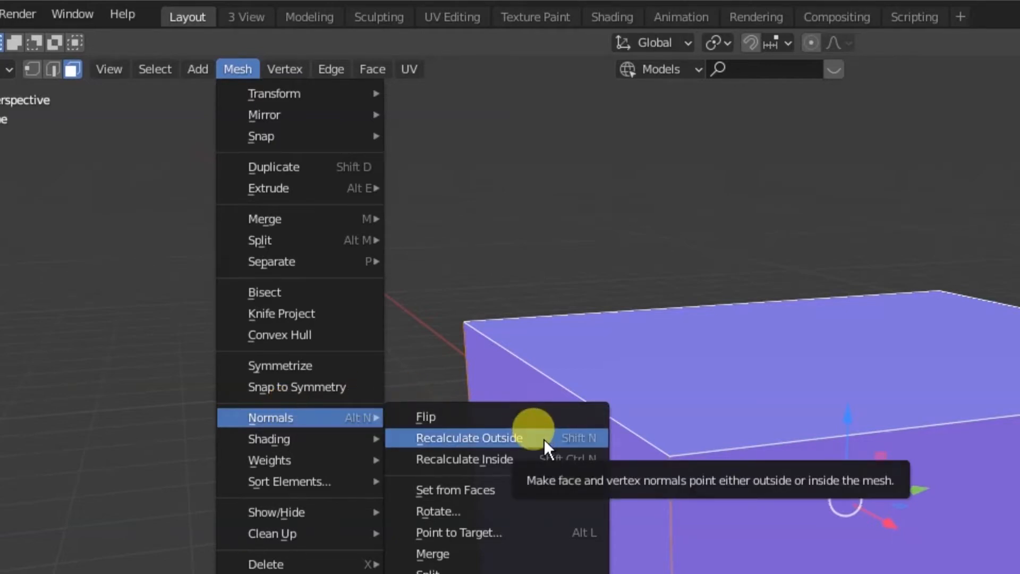
{"action": "left_click", "coordinate": [523, 416]}
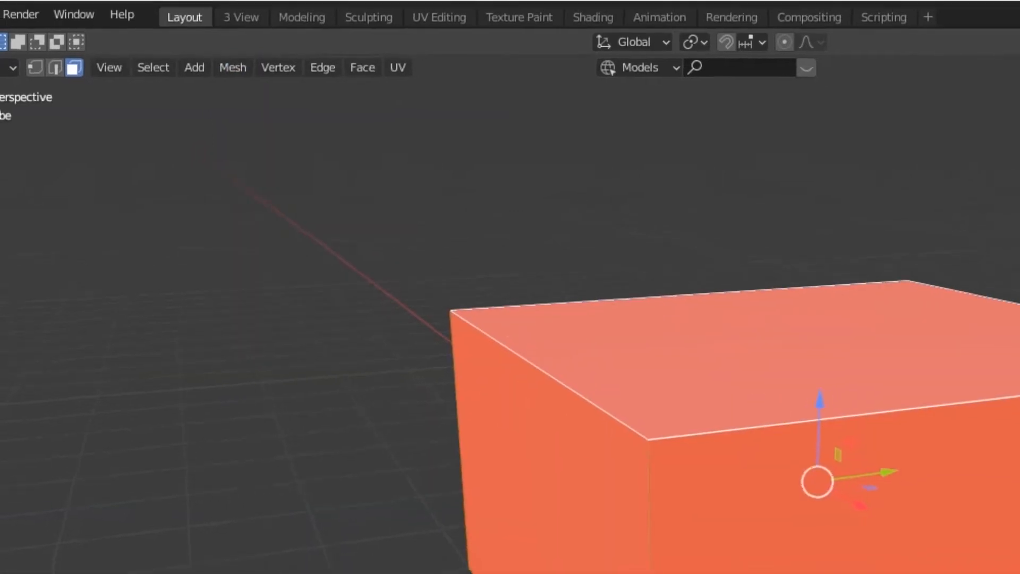
Step: Look through the camera, select only the back wall face, and turn off the Face Orientation overlay
{"action": "key", "text": "KP_0"}
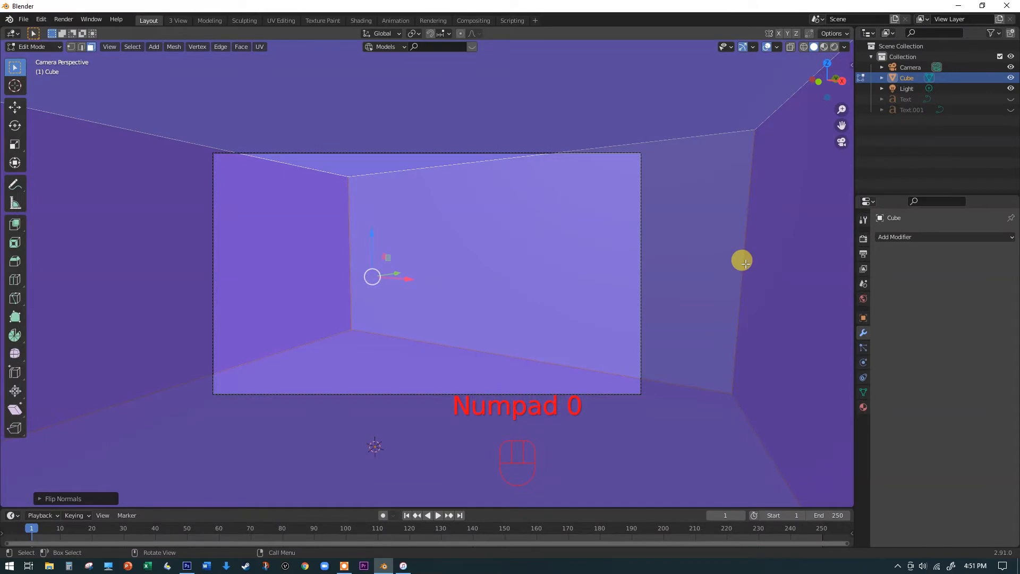
{"action": "left_click", "coordinate": [709, 266]}
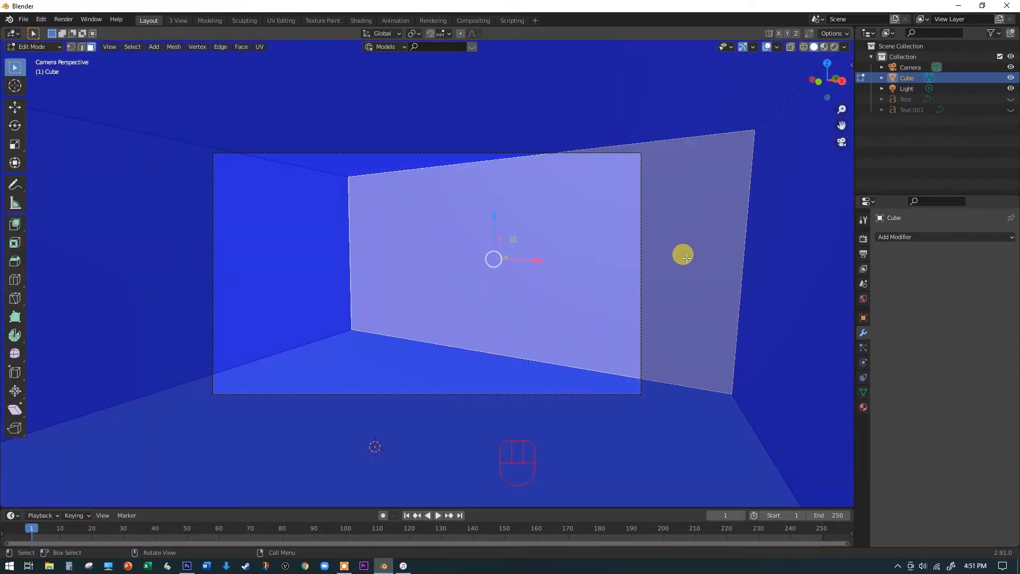
{"action": "left_click", "coordinate": [776, 47]}
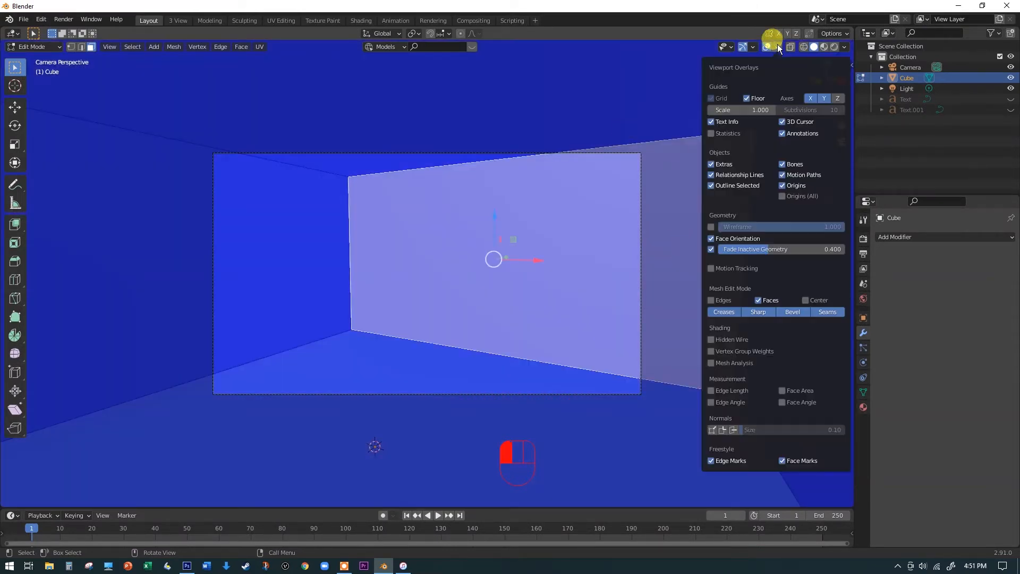
{"action": "left_click", "coordinate": [711, 239]}
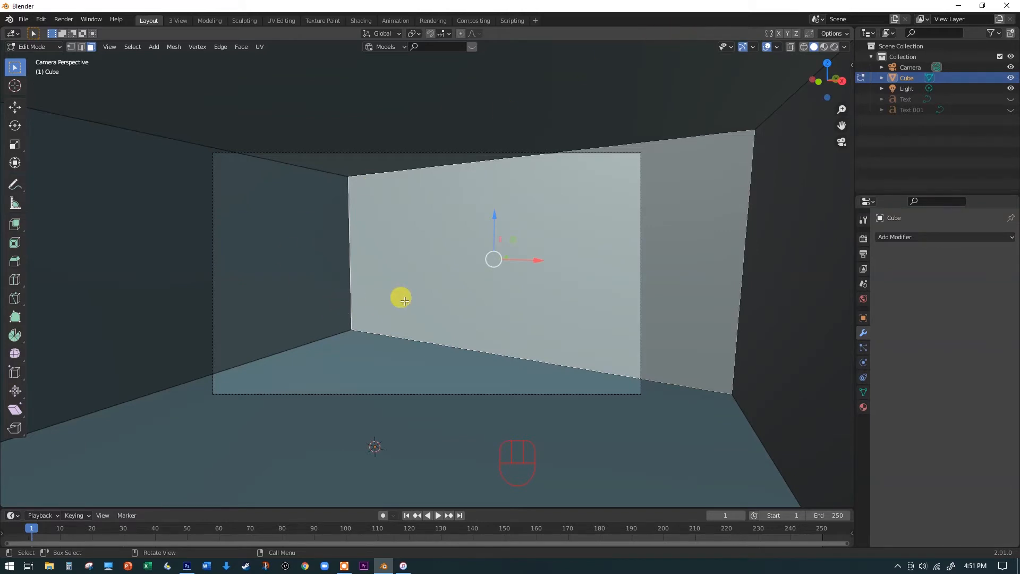
Step: In edge select mode, add six evenly spaced vertical loop cuts across the back wall without sliding them
{"action": "key", "text": "2"}
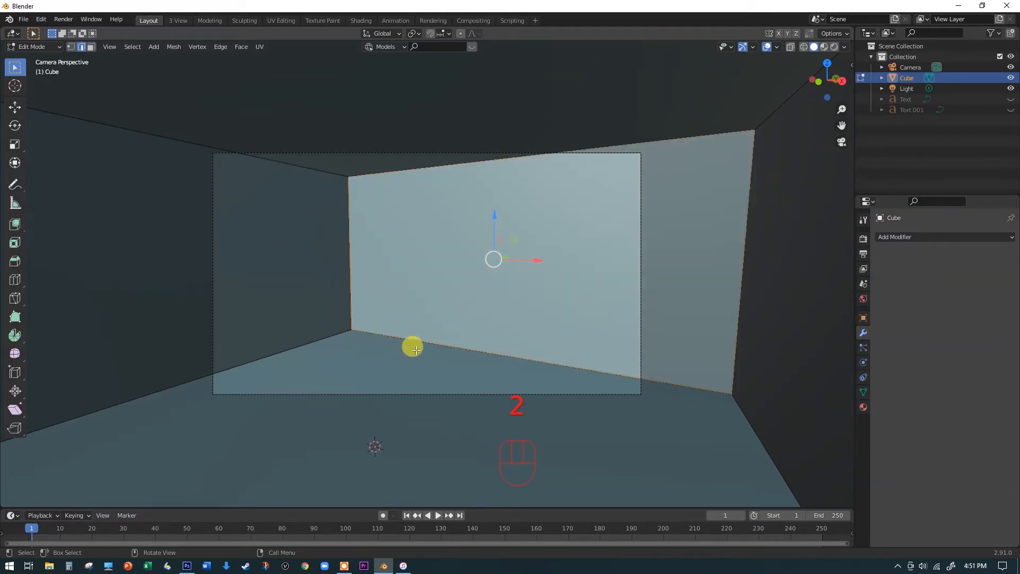
{"action": "key", "text": "ctrl+r"}
{"action": "scroll", "coordinate": [415, 346], "scroll_direction": "up", "scroll_amount": 4}
{"action": "scroll", "coordinate": [415, 346], "scroll_direction": "up", "scroll_amount": 1}
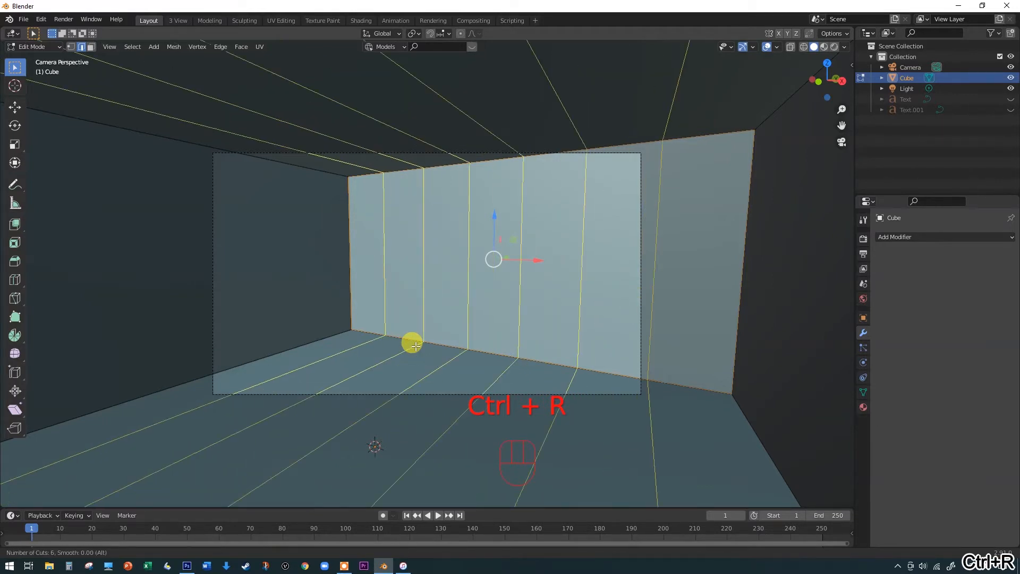
{"action": "left_click", "coordinate": [415, 346]}
{"action": "left_click", "coordinate": [414, 344]}
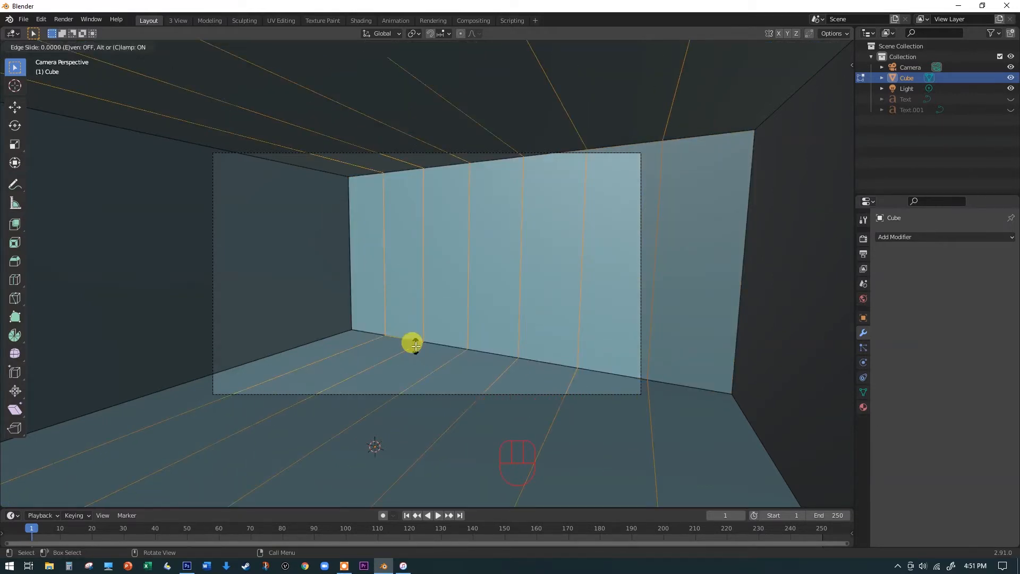
Step: Add evenly spaced vertical loop cuts along the side walls, leaving them unslid
{"action": "key", "text": "ctrl+r"}
{"action": "scroll", "coordinate": [322, 338], "scroll_direction": "up", "scroll_amount": 3}
{"action": "left_click", "coordinate": [322, 338]}
{"action": "left_click", "coordinate": [319, 335]}
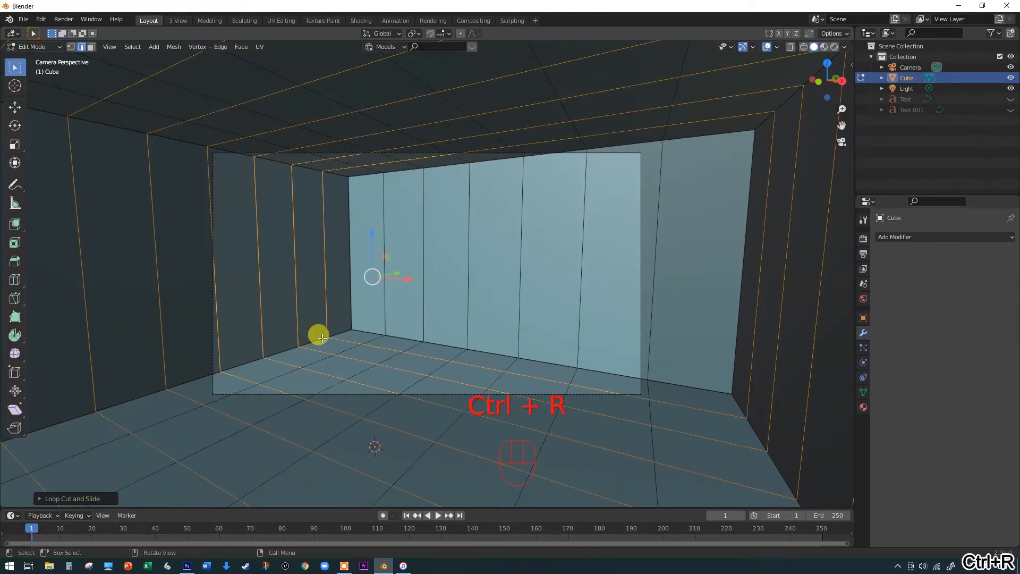
Step: Add five evenly spaced horizontal loop cuts around the walls without sliding them
{"action": "key", "text": "ctrl+r"}
{"action": "scroll", "coordinate": [350, 258], "scroll_direction": "up", "scroll_amount": 3}
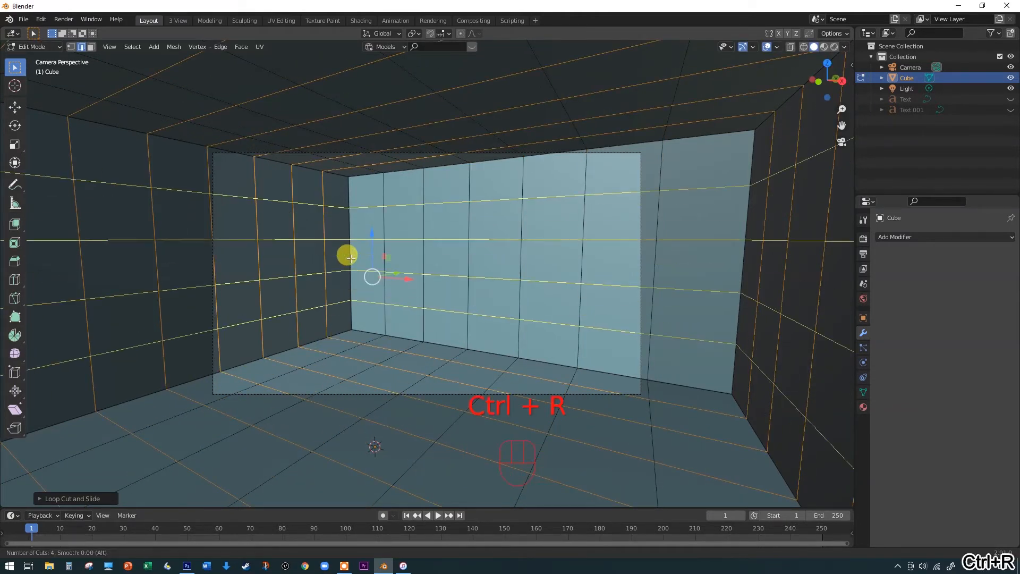
{"action": "scroll", "coordinate": [350, 258], "scroll_direction": "up", "scroll_amount": 1}
{"action": "left_click", "coordinate": [350, 258]}
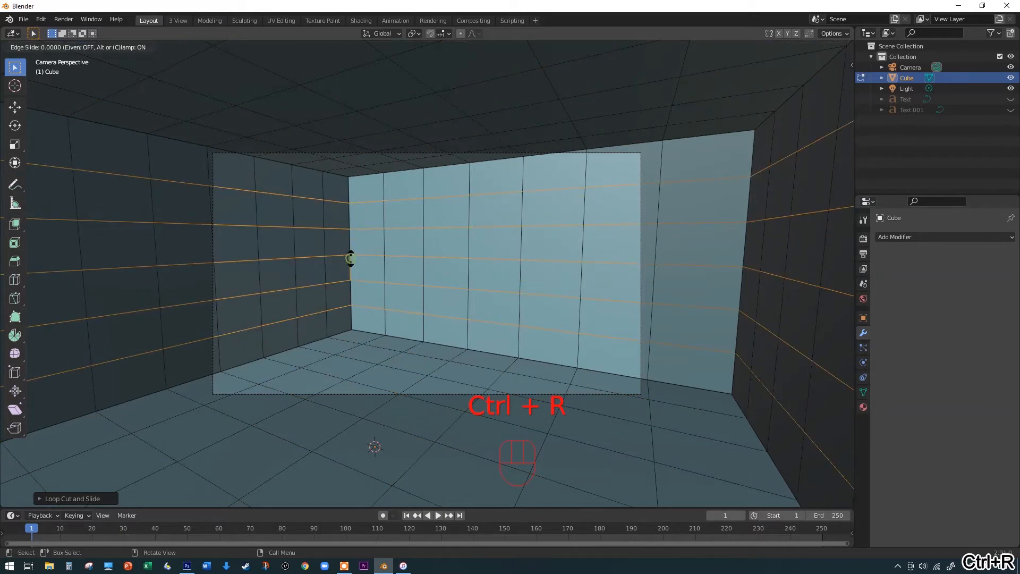
{"action": "left_click", "coordinate": [348, 255]}
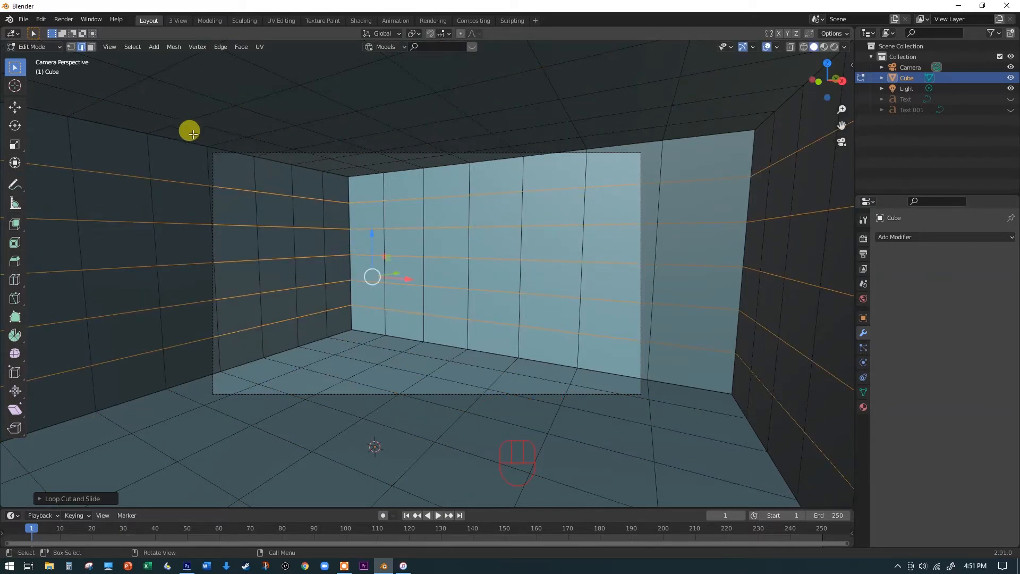
Step: In face select mode, select a doorway-shaped block two faces wide and four high on the back wall, starting at the floor
{"action": "left_click", "coordinate": [91, 49]}
{"action": "left_click", "coordinate": [445, 338]}
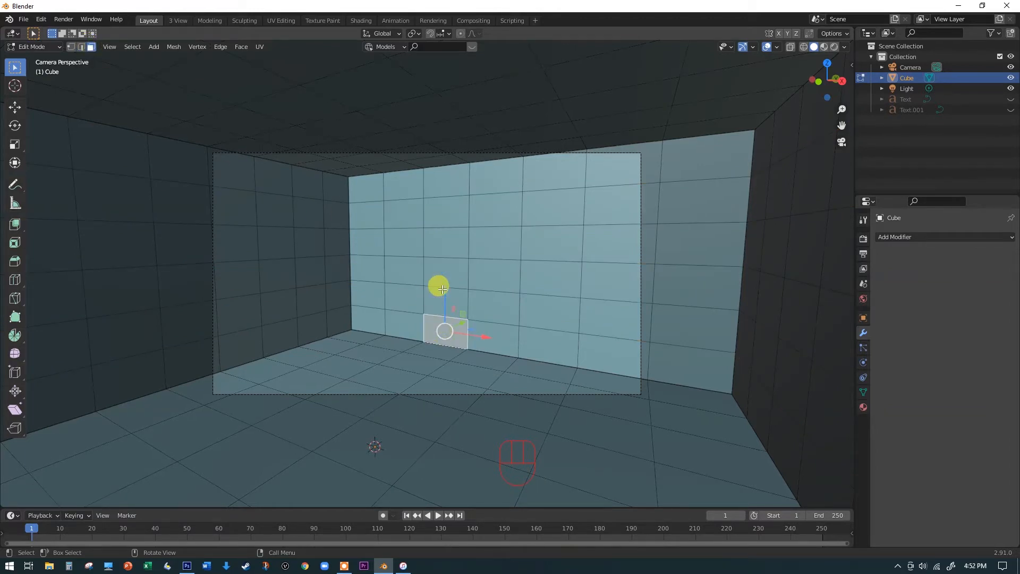
{"action": "left_click", "coordinate": [443, 248], "text": "ctrl+shift"}
{"action": "left_click", "coordinate": [496, 239], "text": "ctrl+shift"}
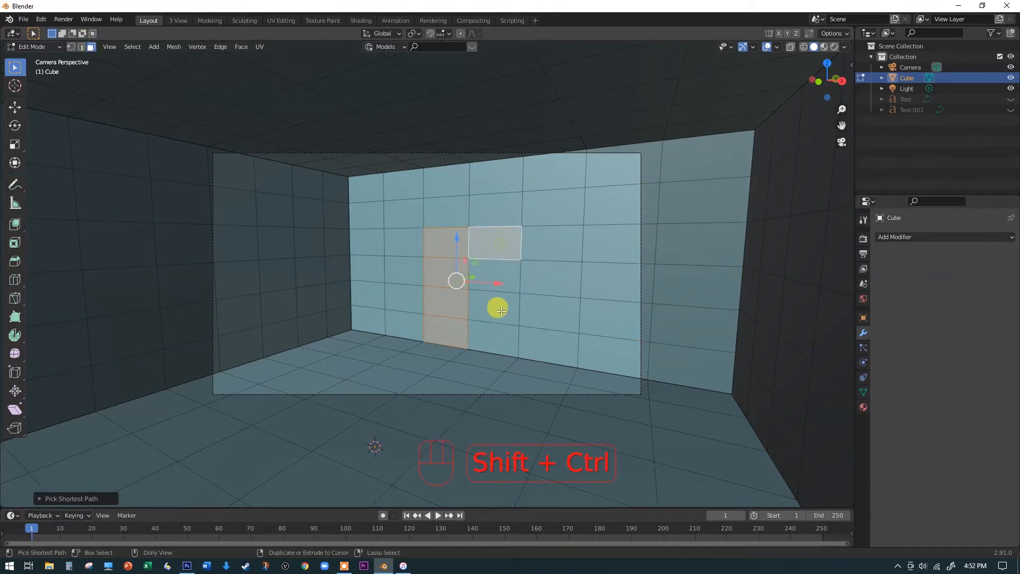
{"action": "left_click", "coordinate": [491, 329], "text": "ctrl+shift"}
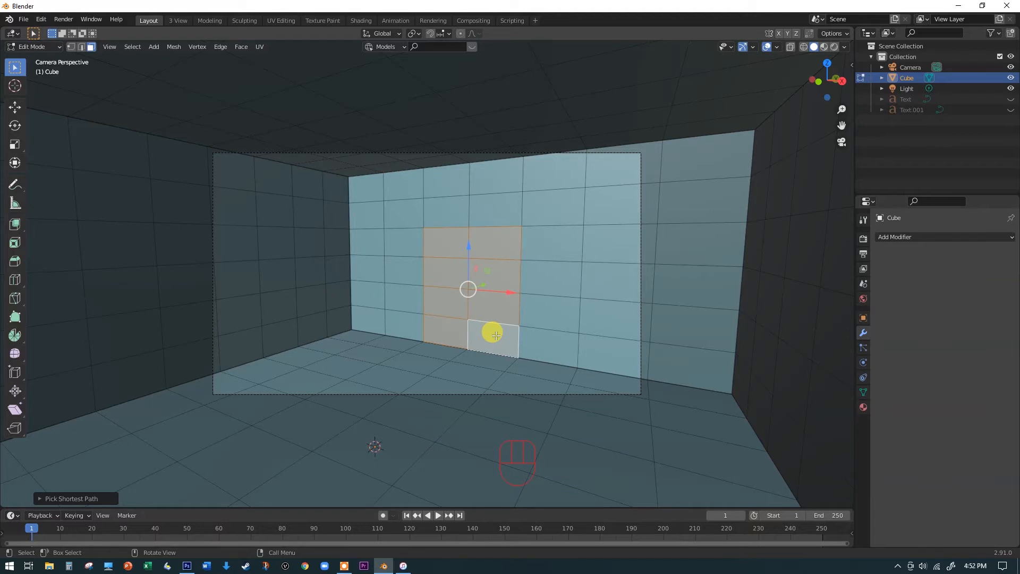
Step: Delete the selected doorway faces from the back wall and undo the deletion
{"action": "key", "text": "Delete"}
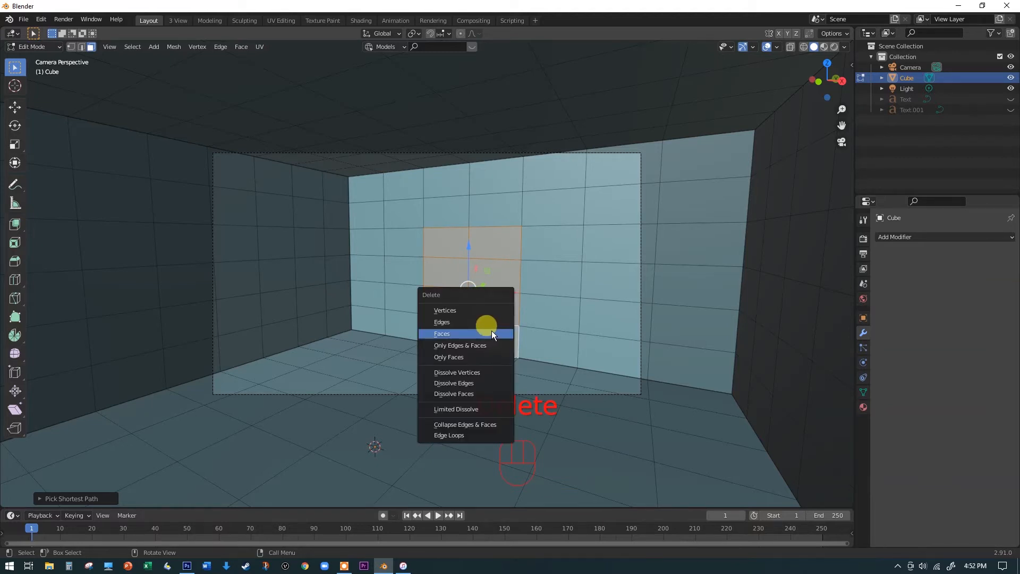
{"action": "left_click", "coordinate": [492, 330]}
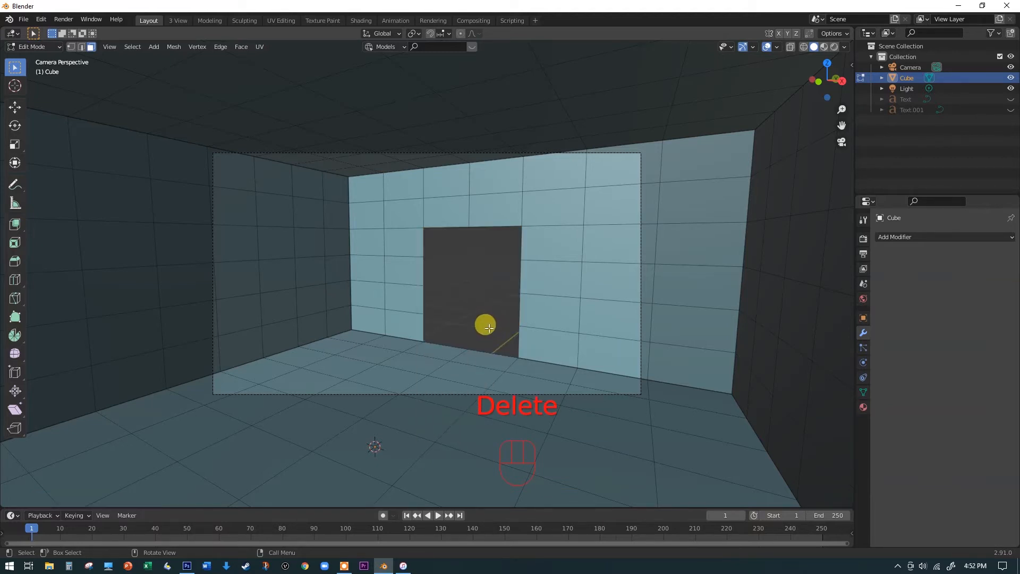
{"action": "key", "text": "ctrl+z"}
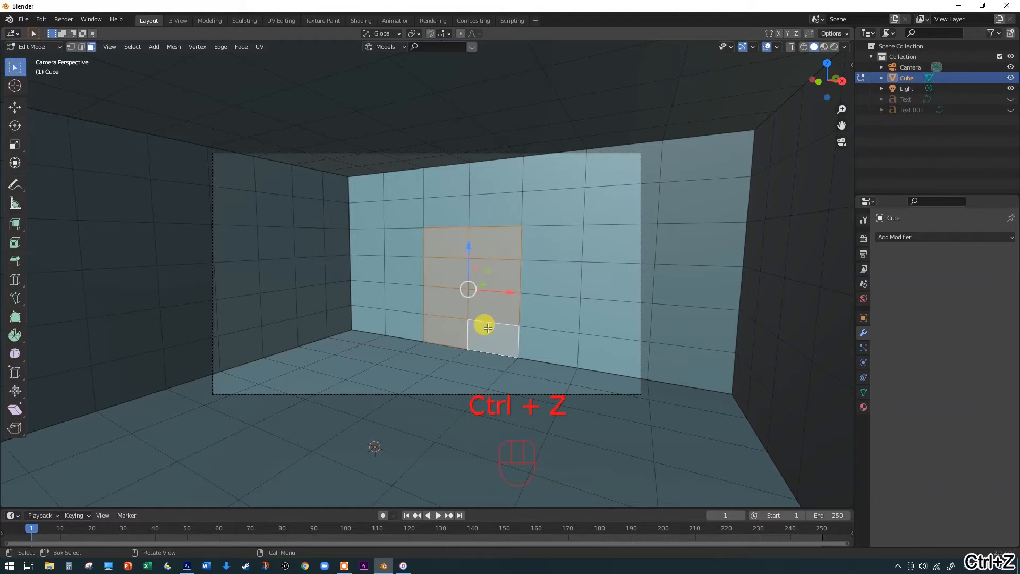
Step: Extrude the selected doorway faces outward, away from the room, to form a shallow recess in the back wall
{"action": "key", "text": "e"}
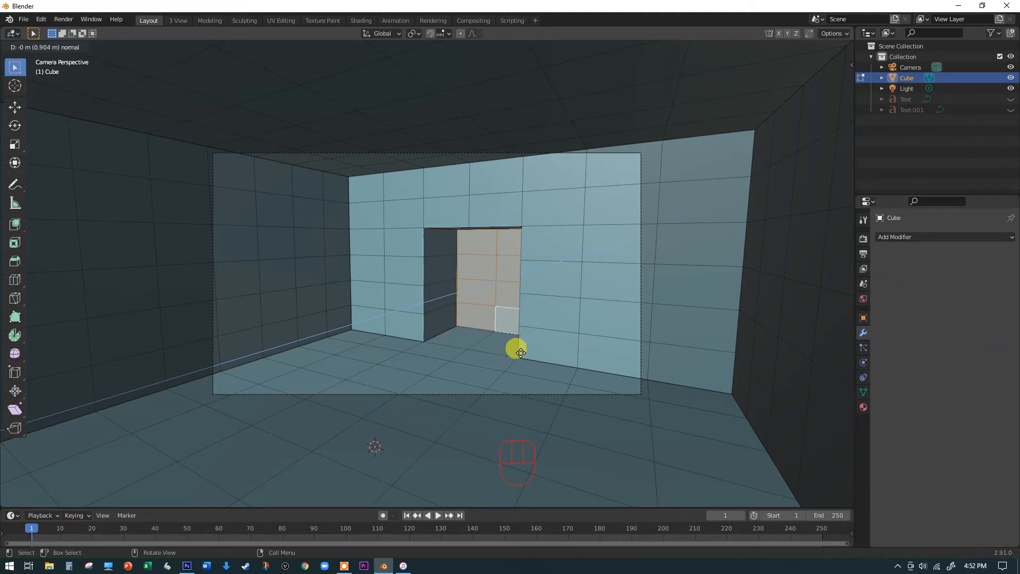
{"action": "left_click", "coordinate": [507, 354]}
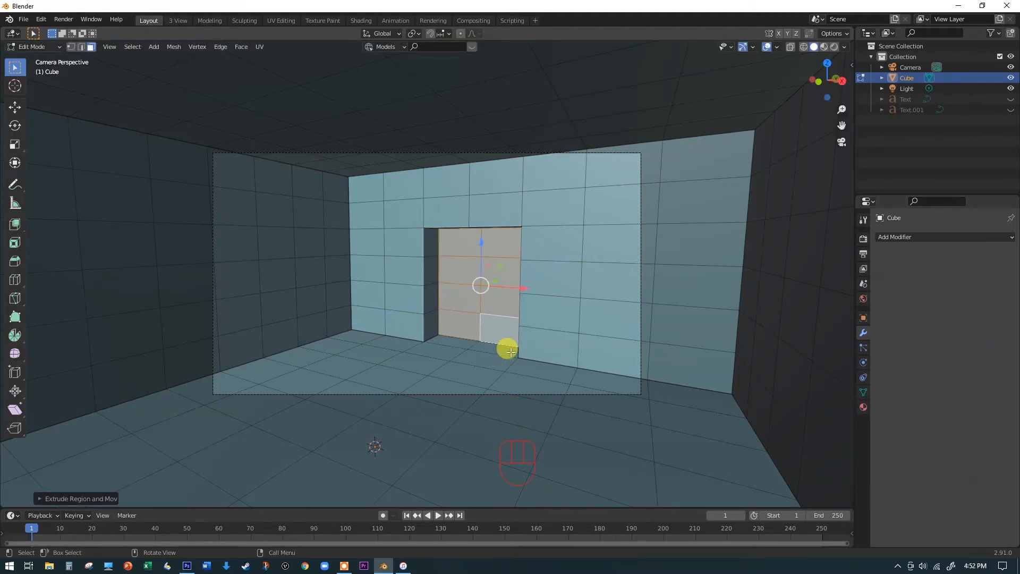
Step: Inset the selected doorway faces slightly to form a thin border inside the recess
{"action": "key", "text": "i"}
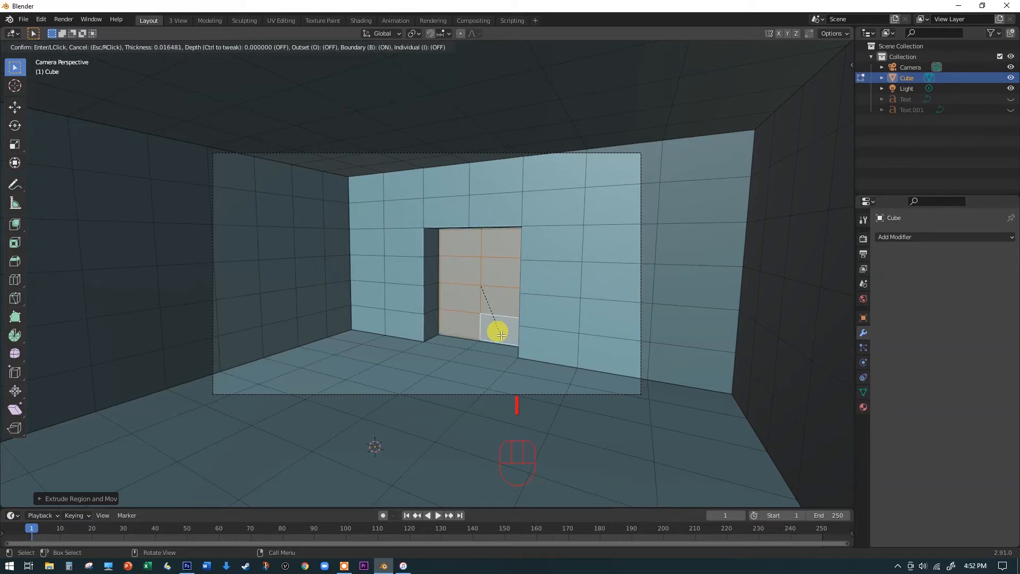
{"action": "left_click", "coordinate": [498, 330]}
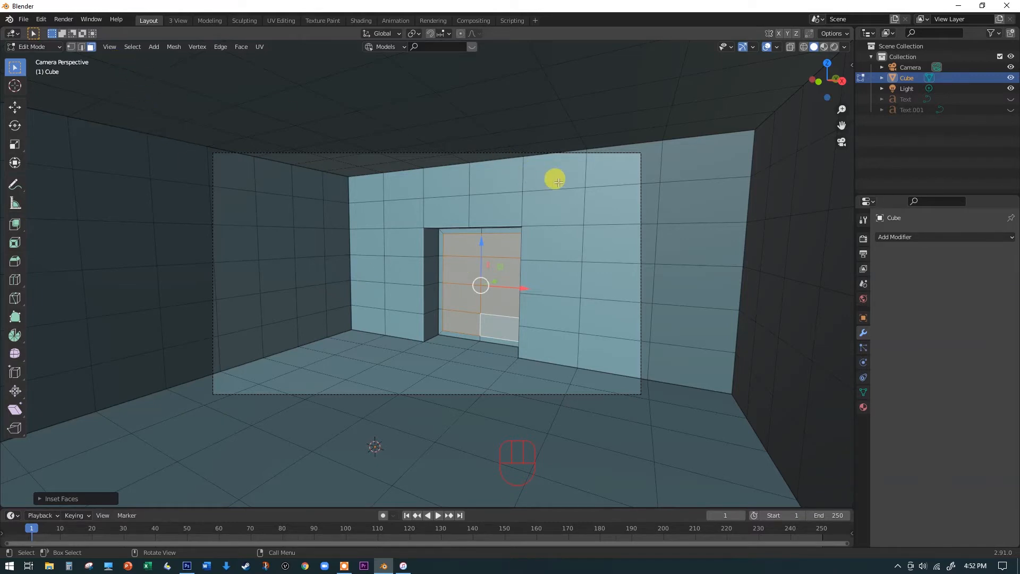
Step: Select a full-height column of faces on the dark side wall and extrude it into the room as a pillar with Extrude Manifold
{"action": "left_click", "coordinate": [283, 177]}
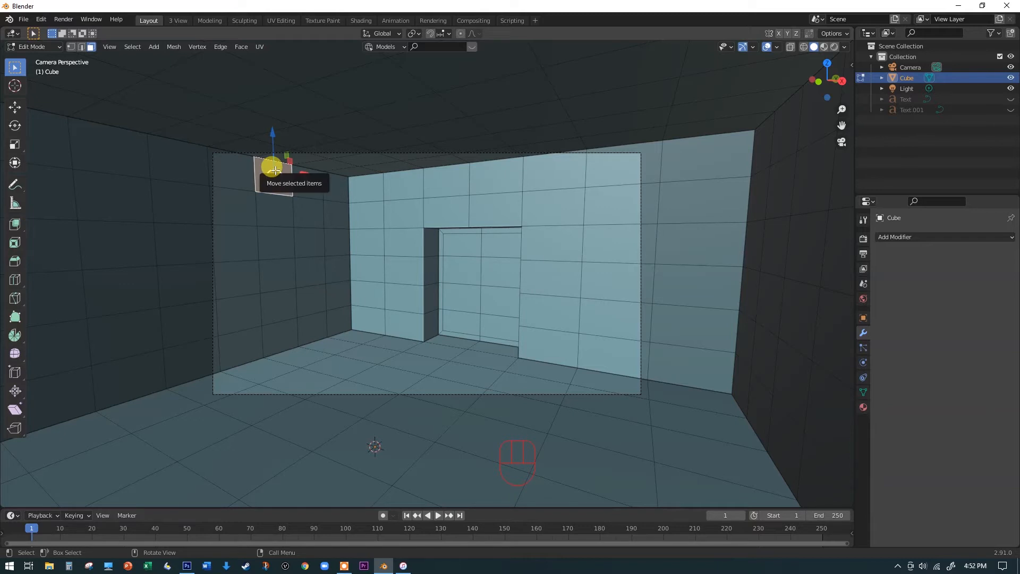
{"action": "left_click", "coordinate": [284, 335], "text": "ctrl+shift"}
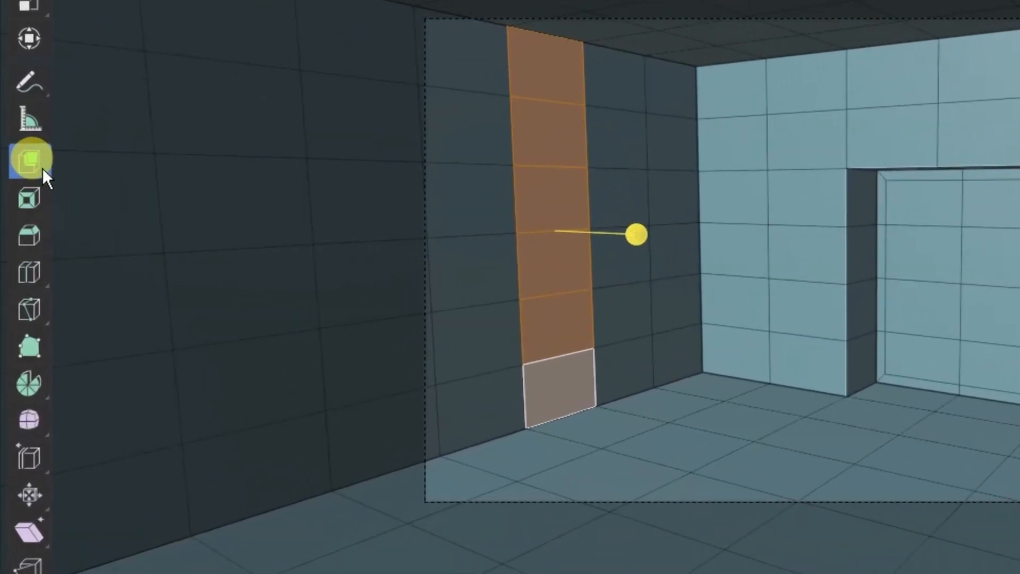
{"action": "left_click", "coordinate": [29, 208]}
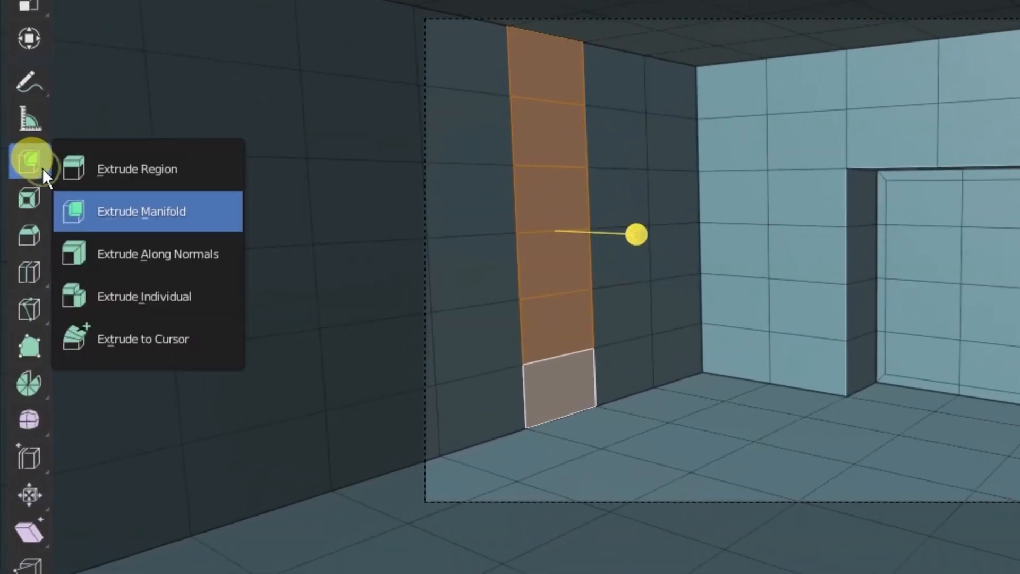
{"action": "left_click_drag", "start_coordinate": [42, 167], "coordinate": [136, 210]}
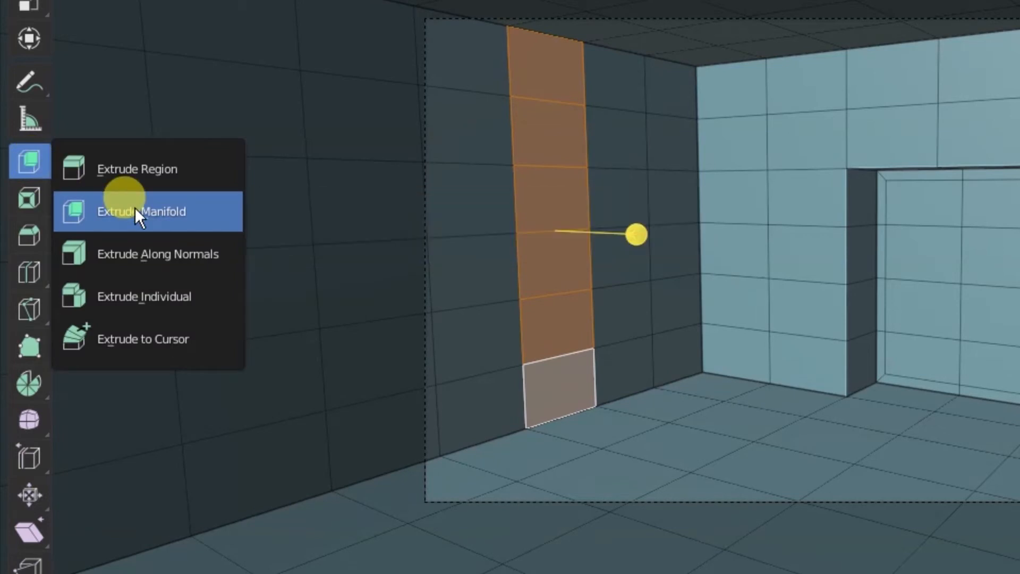
{"action": "left_click", "coordinate": [183, 213]}
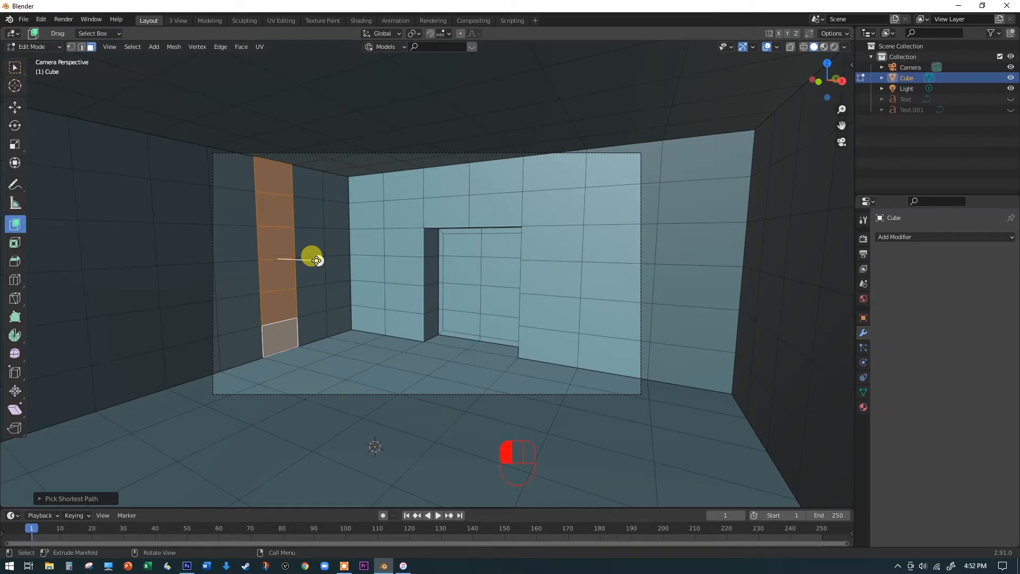
{"action": "left_click_drag", "start_coordinate": [316, 260], "coordinate": [354, 269]}
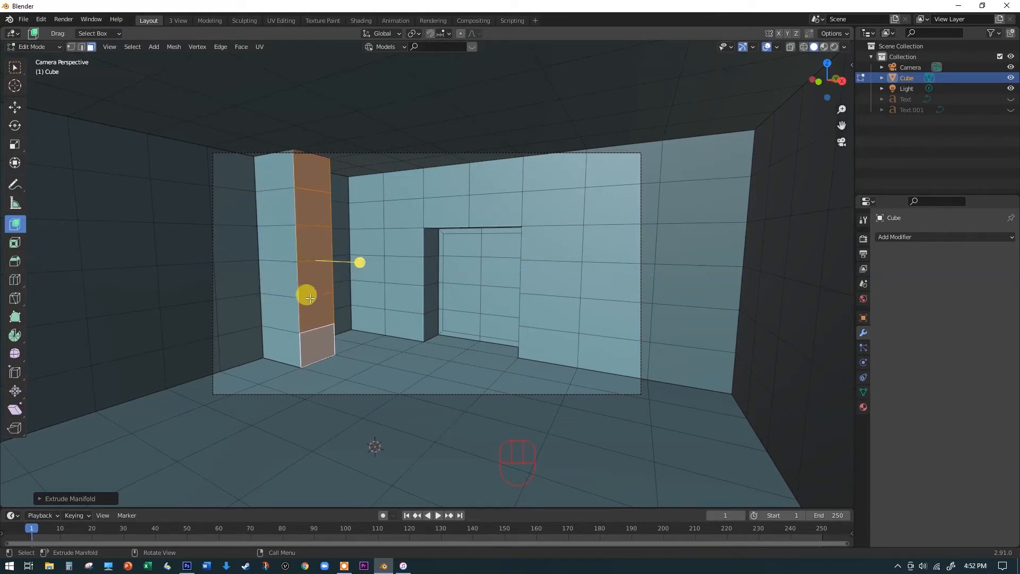
Step: Inspect the pillar's extrusion from outside the room and return to the camera view
{"action": "left_click", "coordinate": [371, 199]}
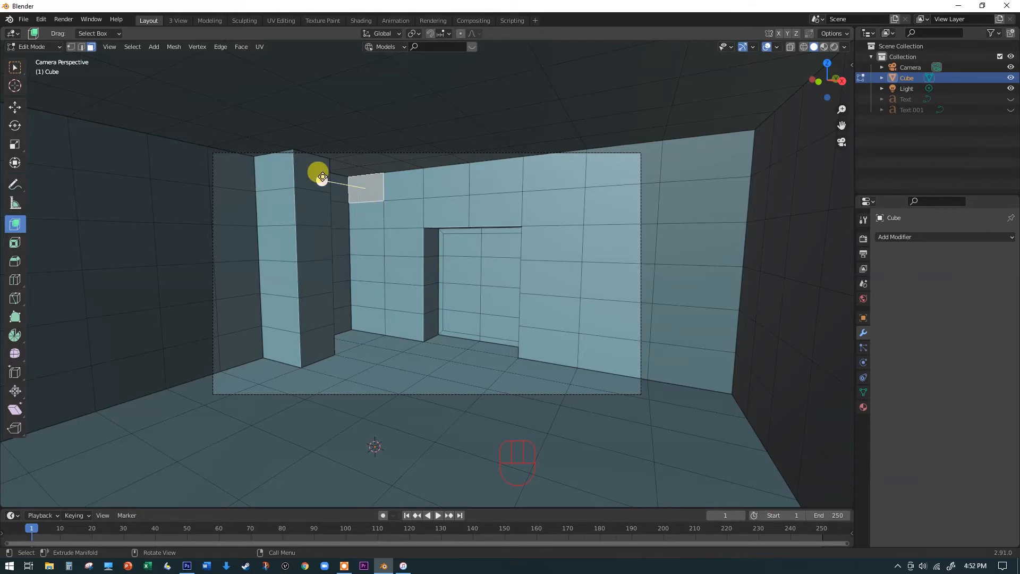
{"action": "key", "text": "KP_3"}
{"action": "middle_click_drag", "start_coordinate": [253, 226], "coordinate": [448, 239]}
{"action": "key", "text": "space"}
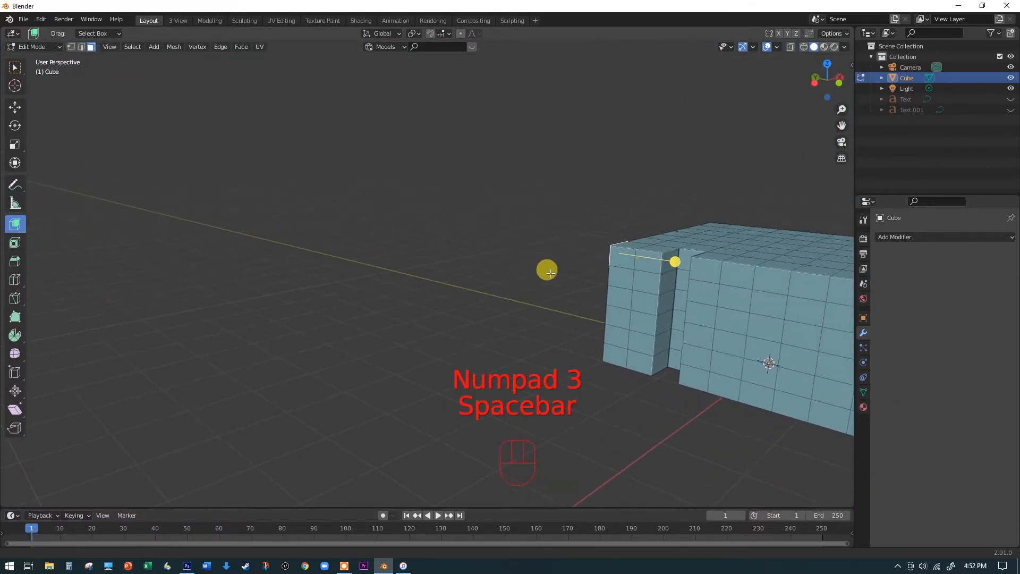
{"action": "key", "text": "space"}
{"action": "scroll", "coordinate": [461, 269], "scroll_direction": "up", "scroll_amount": 3}
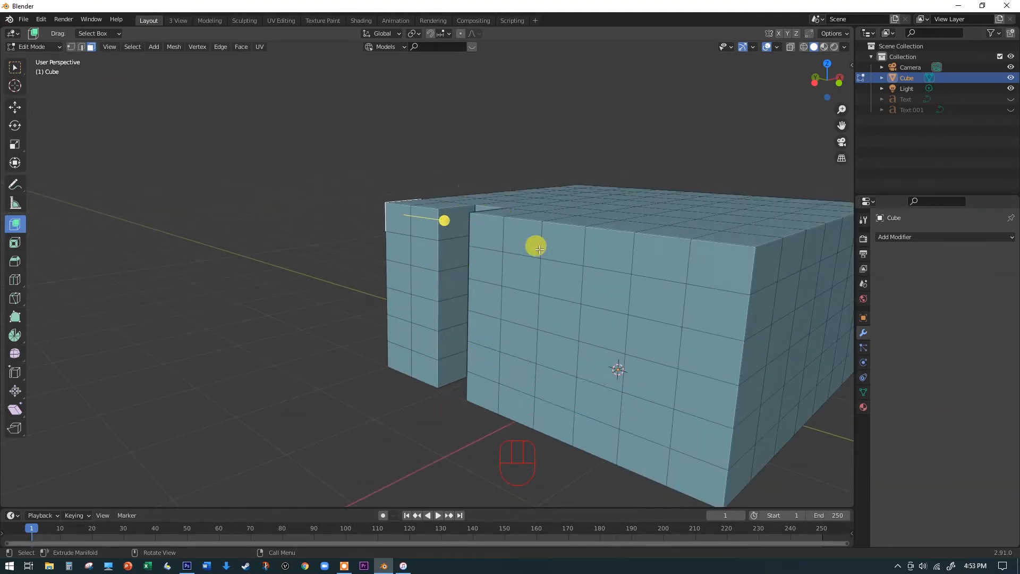
{"action": "key", "text": "KP_0"}
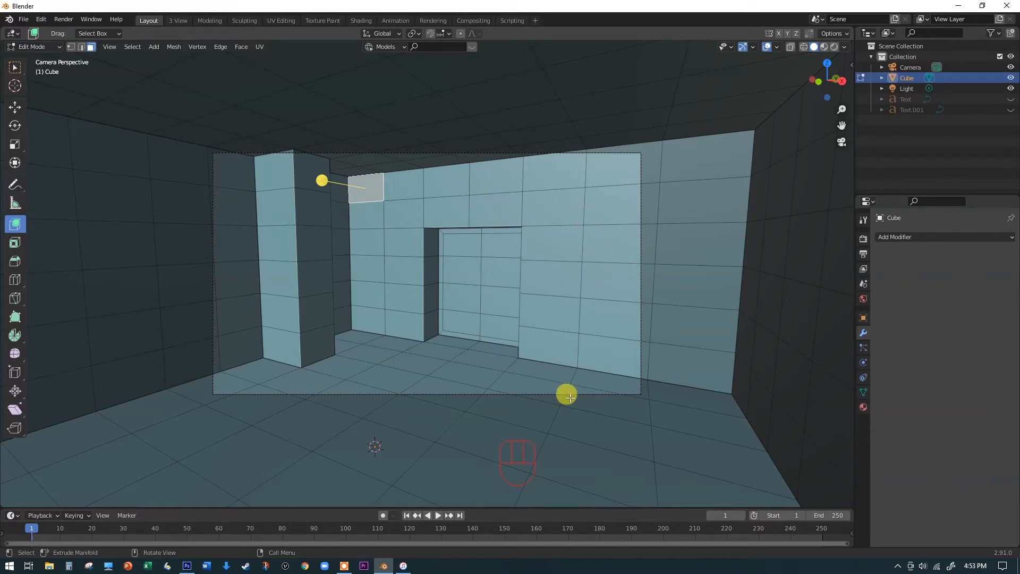
Step: Extrude a full-height column of back-wall faces beside the doorway into the room with Extrude Manifold
{"action": "left_click", "coordinate": [608, 172]}
{"action": "left_click_drag", "start_coordinate": [608, 171], "coordinate": [609, 273]}
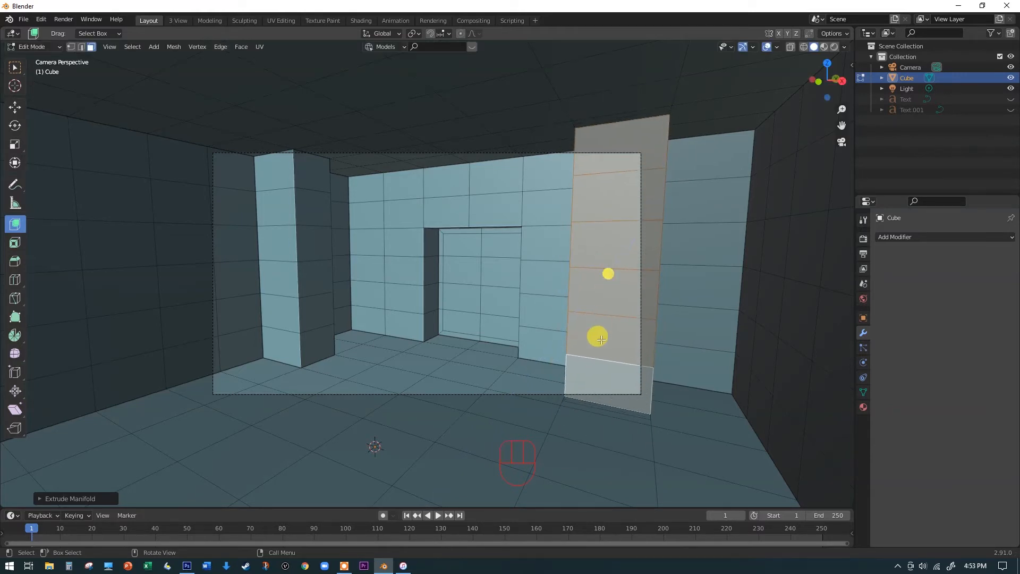
{"action": "left_click", "coordinate": [585, 333]}
{"action": "scroll", "coordinate": [452, 242], "scroll_direction": "up", "scroll_amount": 4}
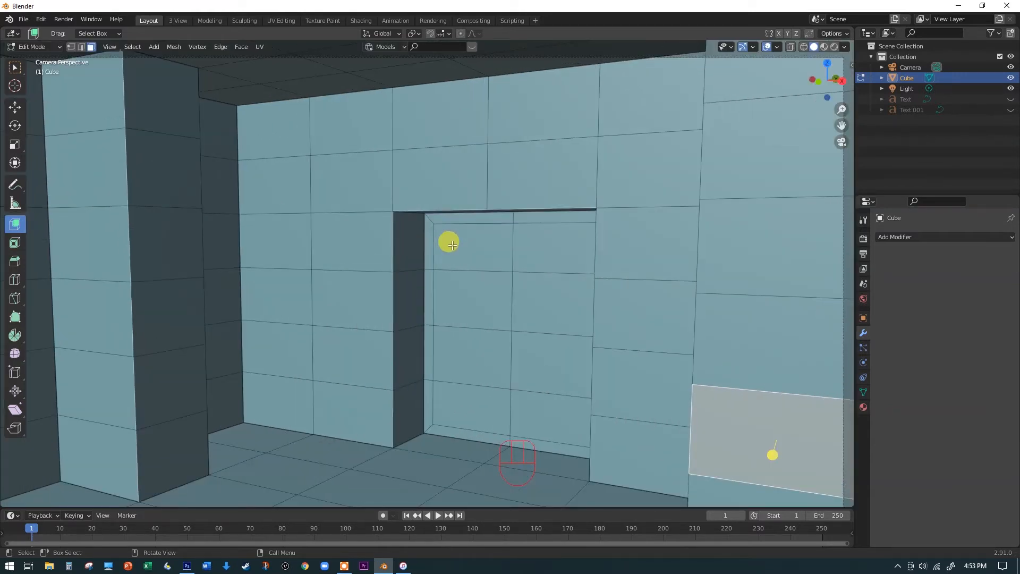
{"action": "scroll", "coordinate": [452, 245], "scroll_direction": "down", "scroll_amount": 2}
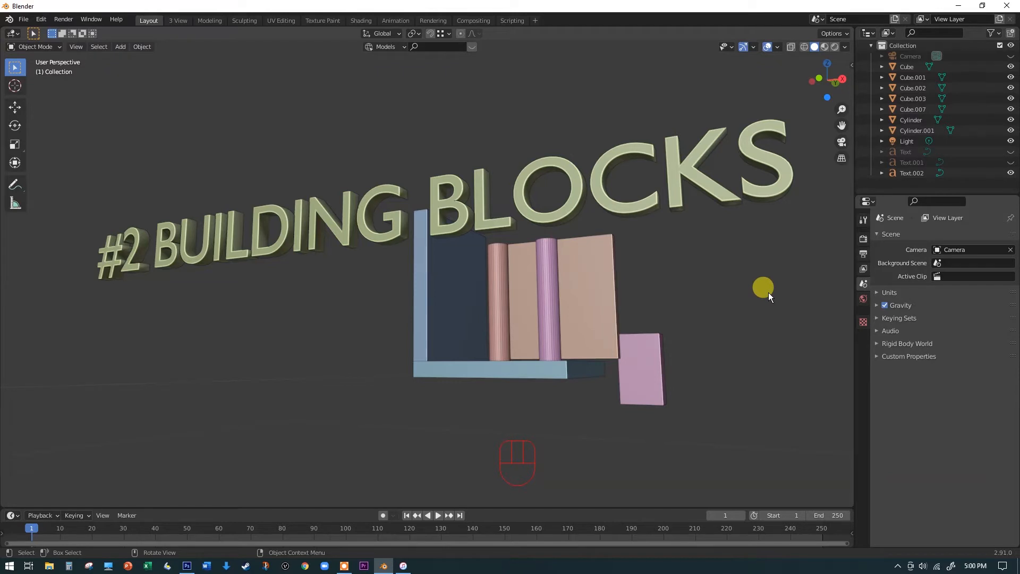
Step: Hide the "#2 BUILDING BLOCKS" title text and bring the building-block pieces into view
{"action": "scroll", "coordinate": [989, 181], "scroll_direction": "up", "scroll_amount": 1}
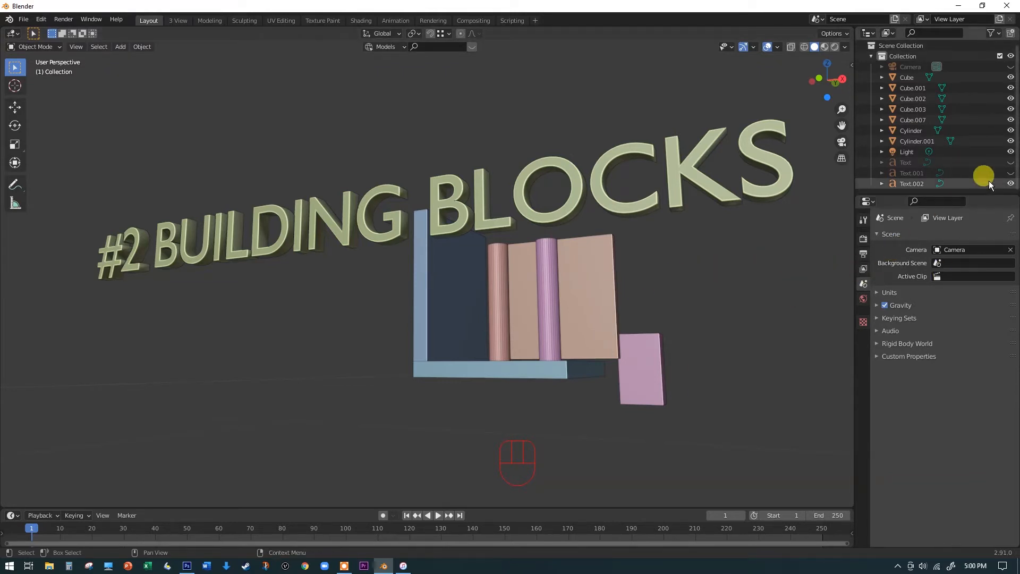
{"action": "left_click", "coordinate": [1010, 183]}
{"action": "middle_click_drag", "start_coordinate": [786, 249], "coordinate": [605, 293]}
{"action": "scroll", "coordinate": [444, 298], "scroll_direction": "up", "scroll_amount": 3}
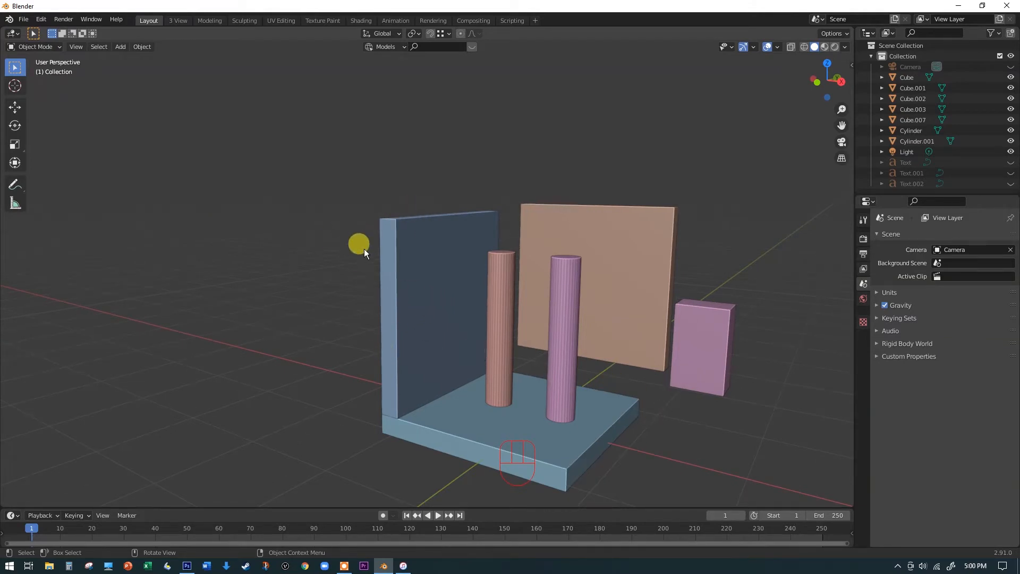
Step: Duplicate the blue upright wall block and move the copy along X, away from the floor slab
{"action": "left_click", "coordinate": [421, 257]}
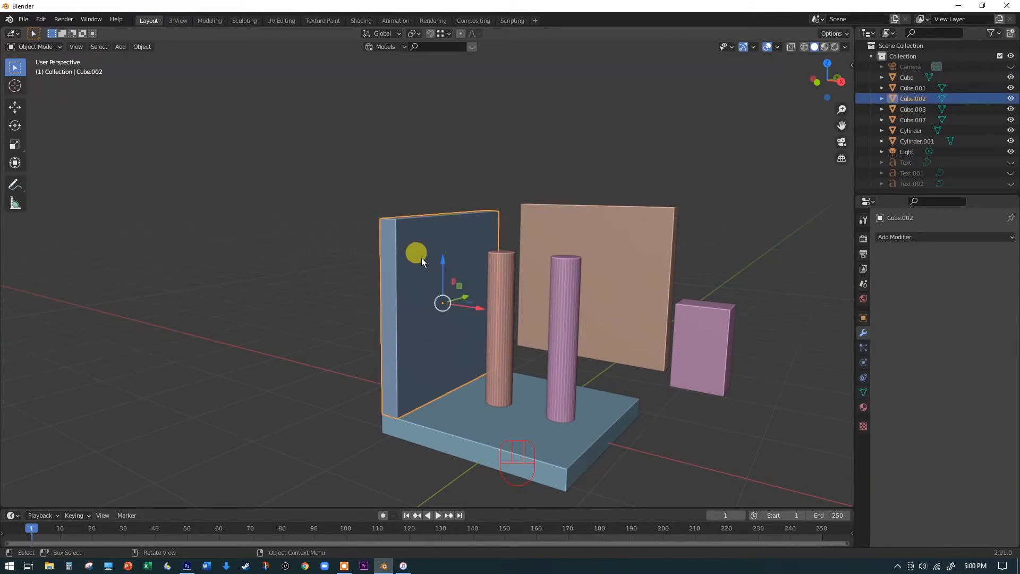
{"action": "key", "text": "shift+d"}
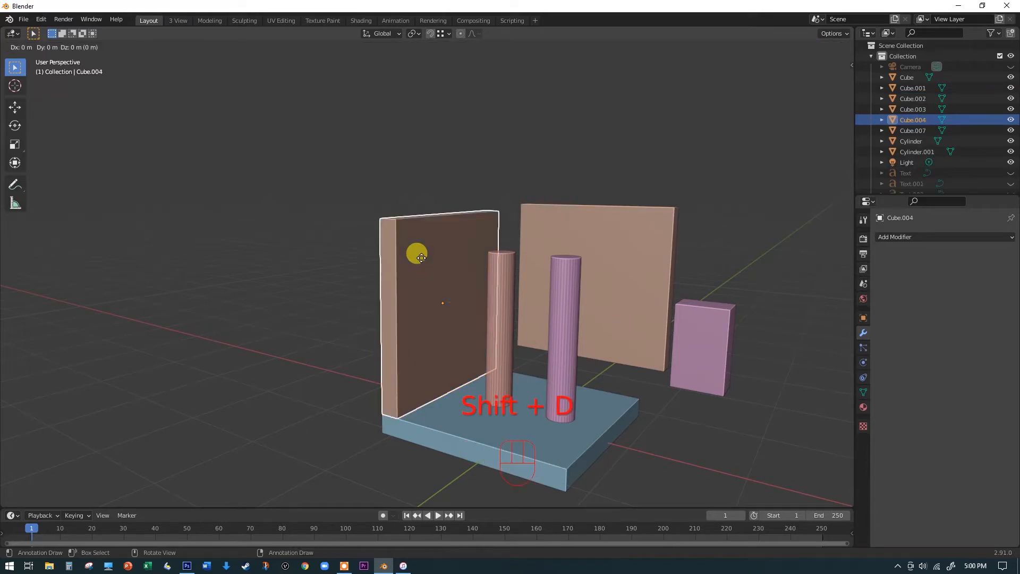
{"action": "right_click", "coordinate": [422, 257]}
{"action": "left_click_drag", "start_coordinate": [478, 307], "coordinate": [174, 289]}
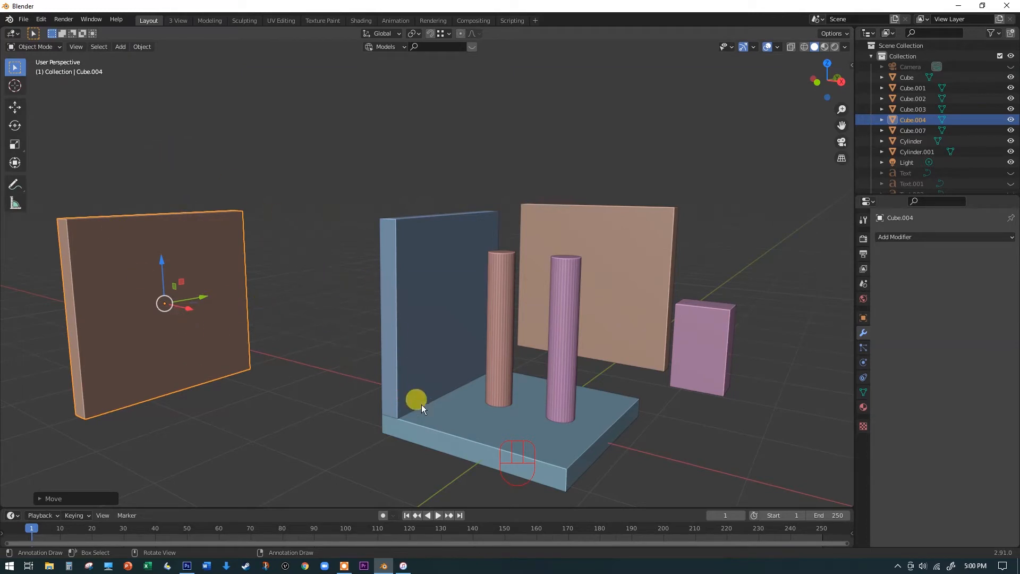
Step: Duplicate the blue floor slab and place the copy lower down, in front of the original
{"action": "middle_click_drag", "start_coordinate": [586, 428], "coordinate": [529, 309], "text": "shift"}
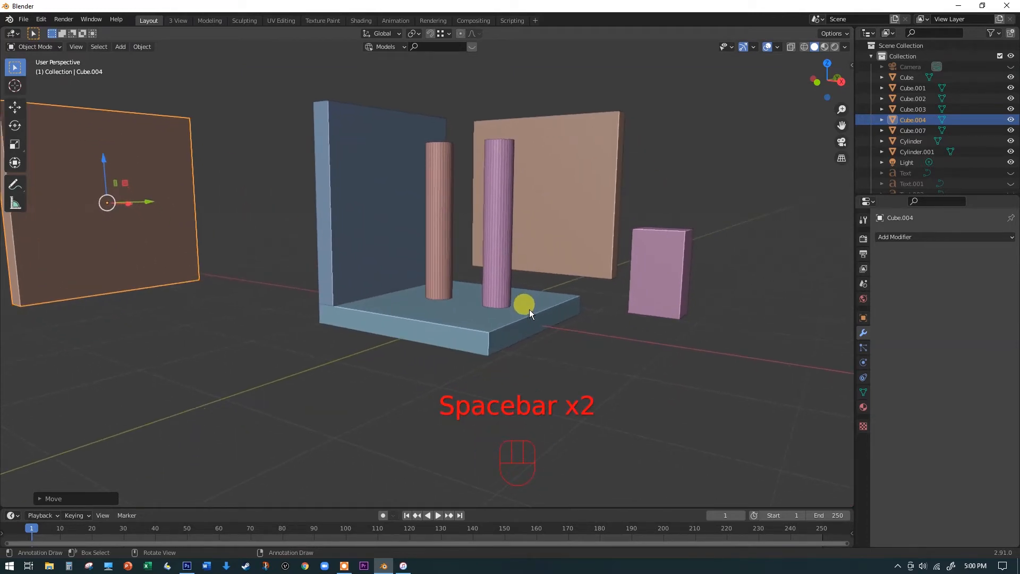
{"action": "left_click", "coordinate": [448, 323]}
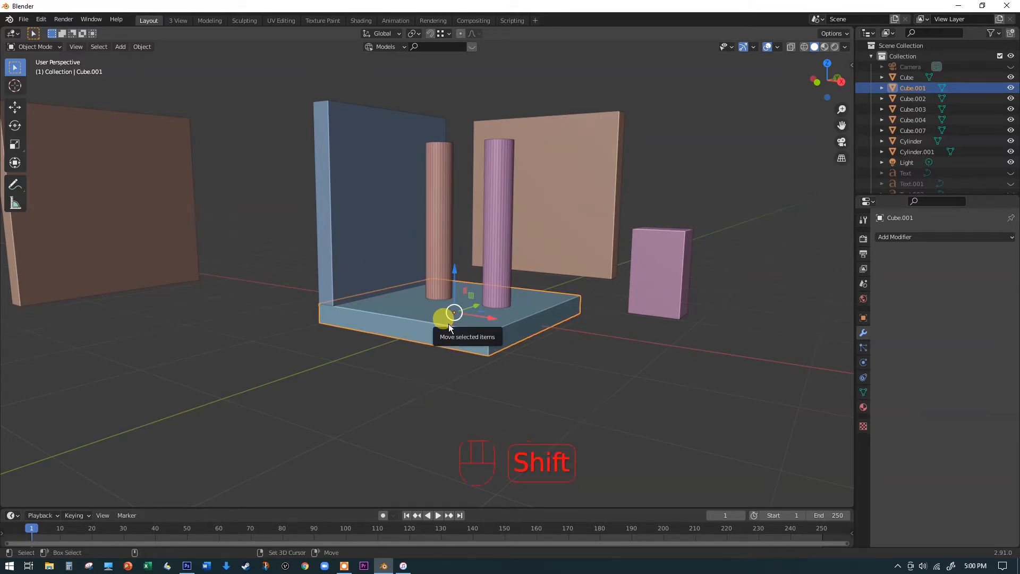
{"action": "key", "text": "shift+d"}
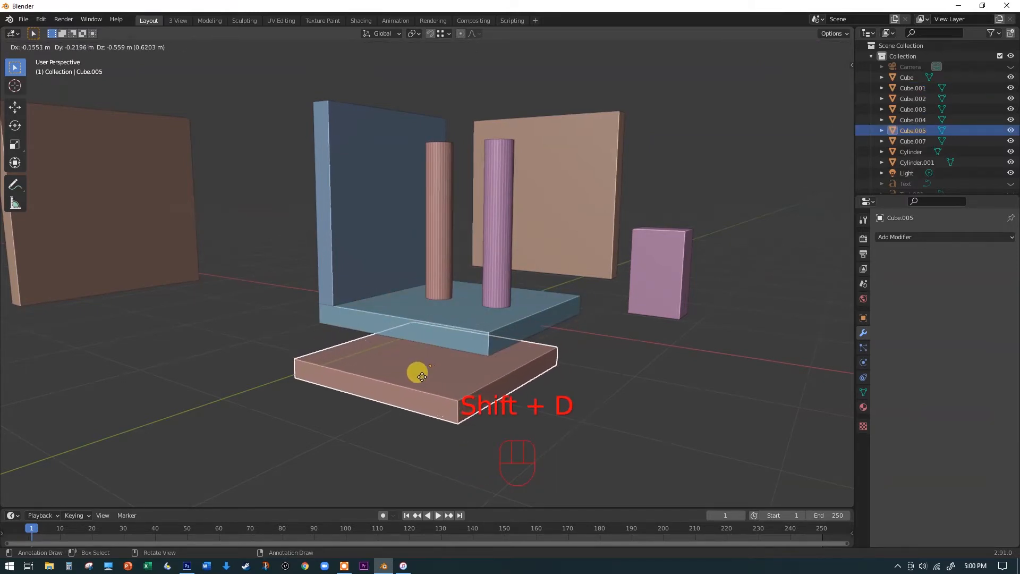
{"action": "left_click", "coordinate": [342, 359]}
Step: Set snapping to Vertex and snap the copied slab's corner to the original slab's lower corner, directly beneath it
{"action": "left_click", "coordinate": [449, 34]}
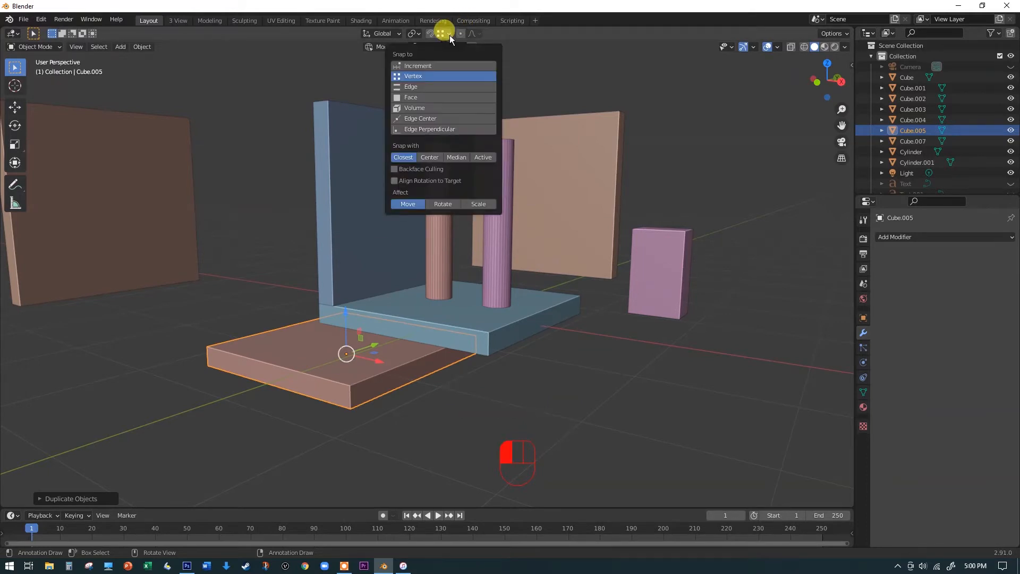
{"action": "left_click", "coordinate": [438, 76]}
{"action": "key", "text": "shift+Tab"}
{"action": "scroll", "coordinate": [395, 353], "scroll_direction": "up", "scroll_amount": 2}
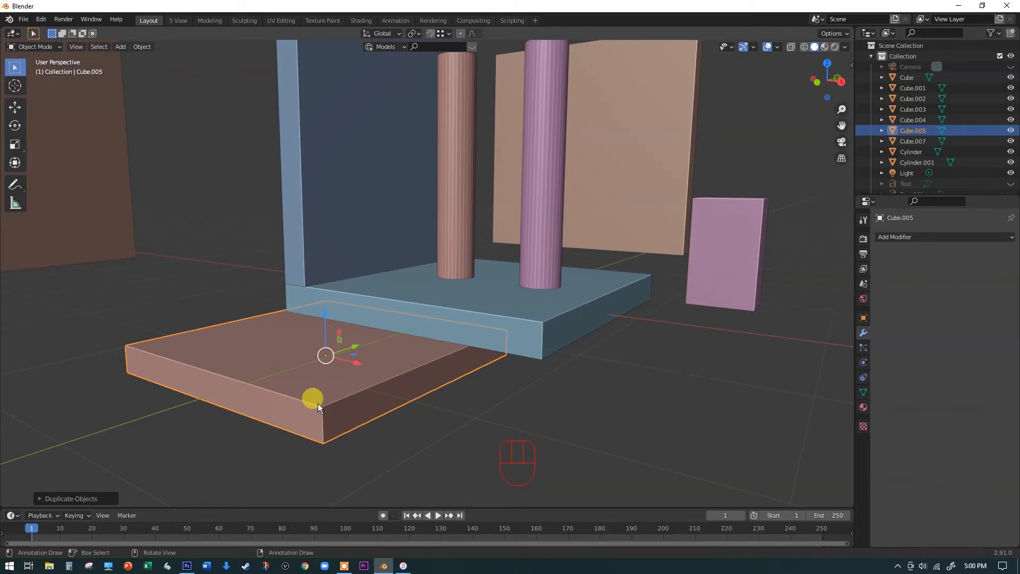
{"action": "key", "text": "g"}
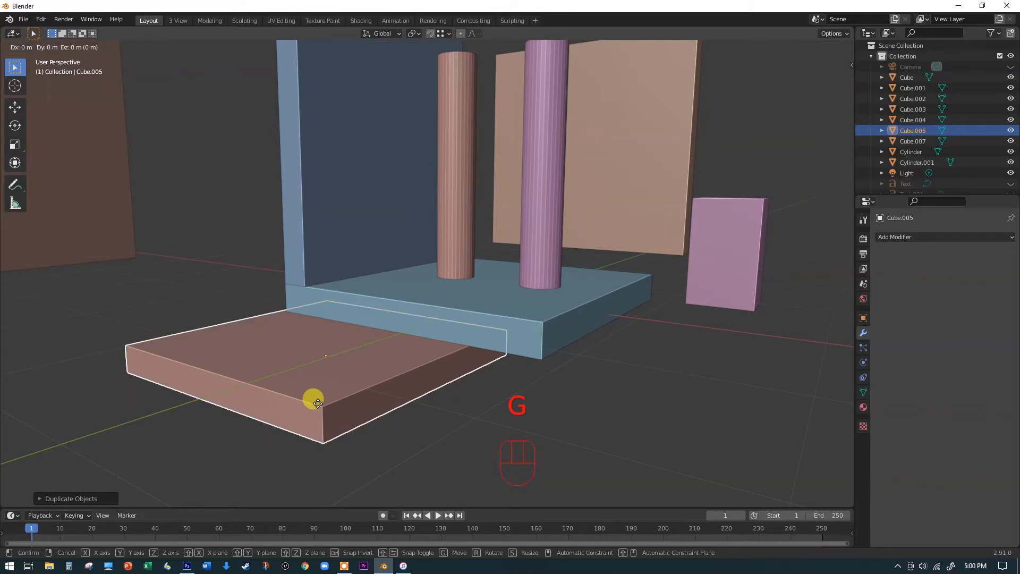
{"action": "left_click", "coordinate": [540, 360], "text": "ctrl"}
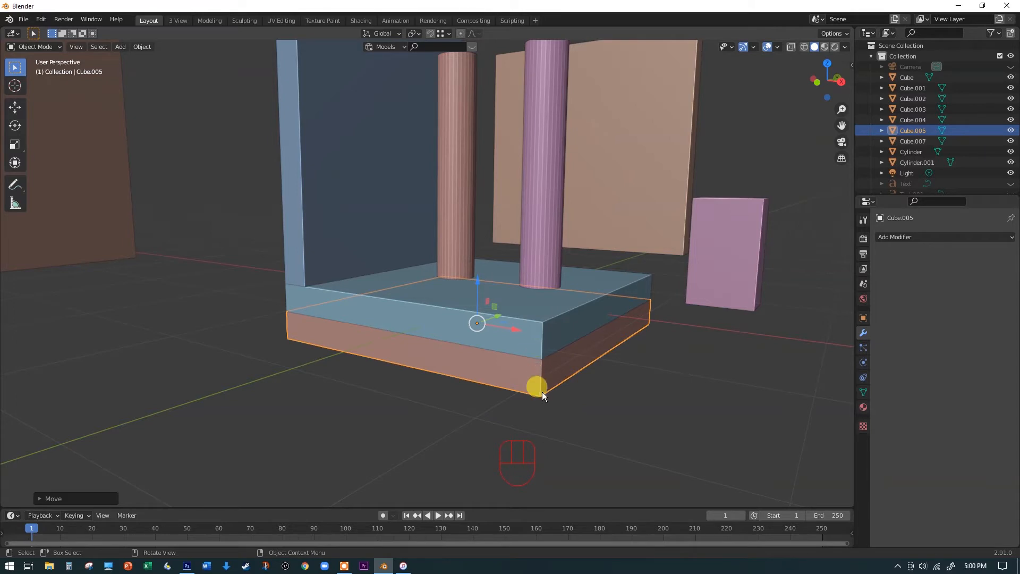
Step: In Edit Mode, move the lower slab's front and adjoining side faces outward so it extends beyond the upper slab
{"action": "key", "text": "Tab"}
{"action": "left_click", "coordinate": [505, 371]}
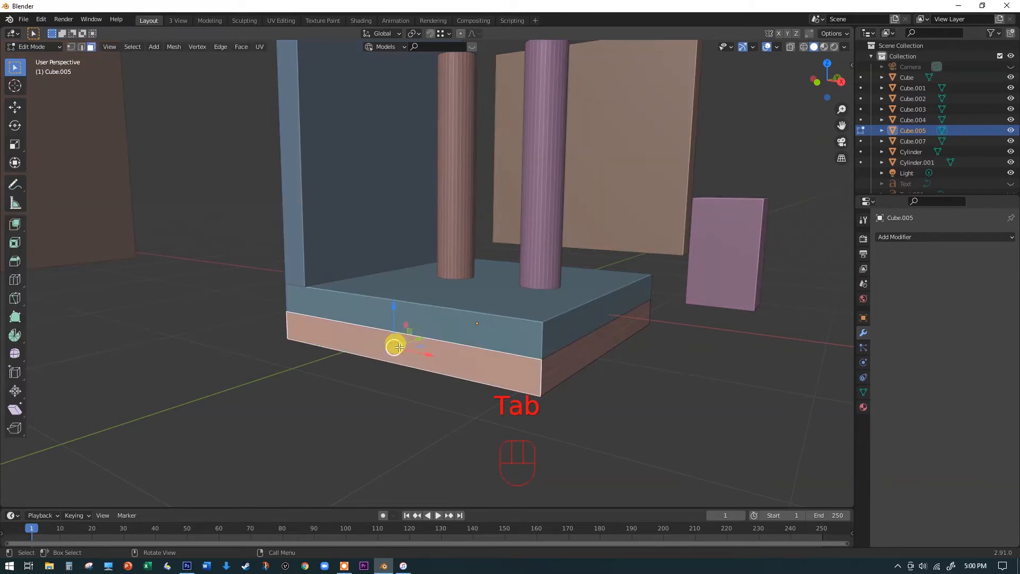
{"action": "left_click_drag", "start_coordinate": [421, 338], "coordinate": [348, 358]}
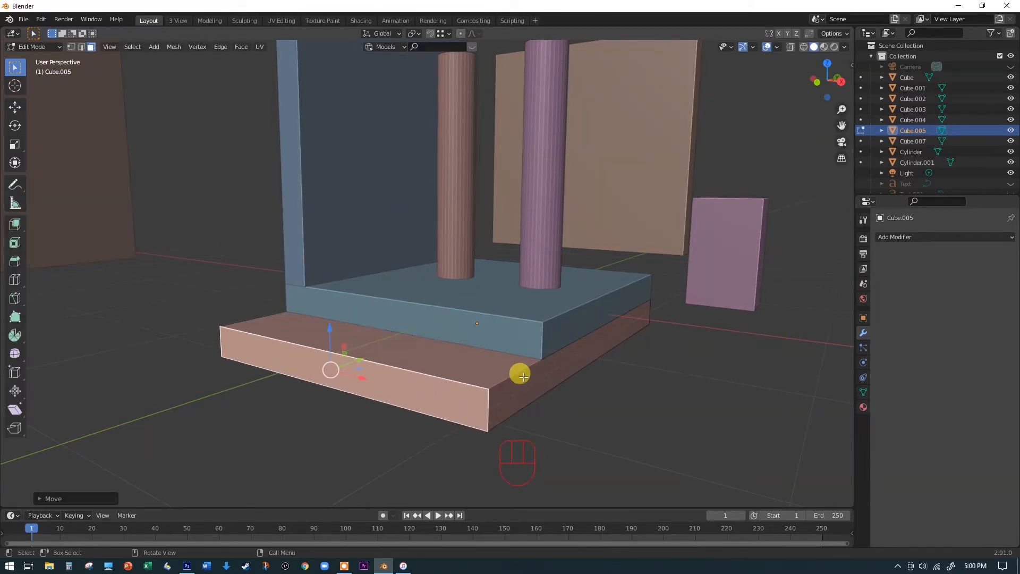
{"action": "left_click", "coordinate": [526, 376]}
{"action": "left_click_drag", "start_coordinate": [626, 348], "coordinate": [754, 371]}
{"action": "left_click", "coordinate": [374, 417]}
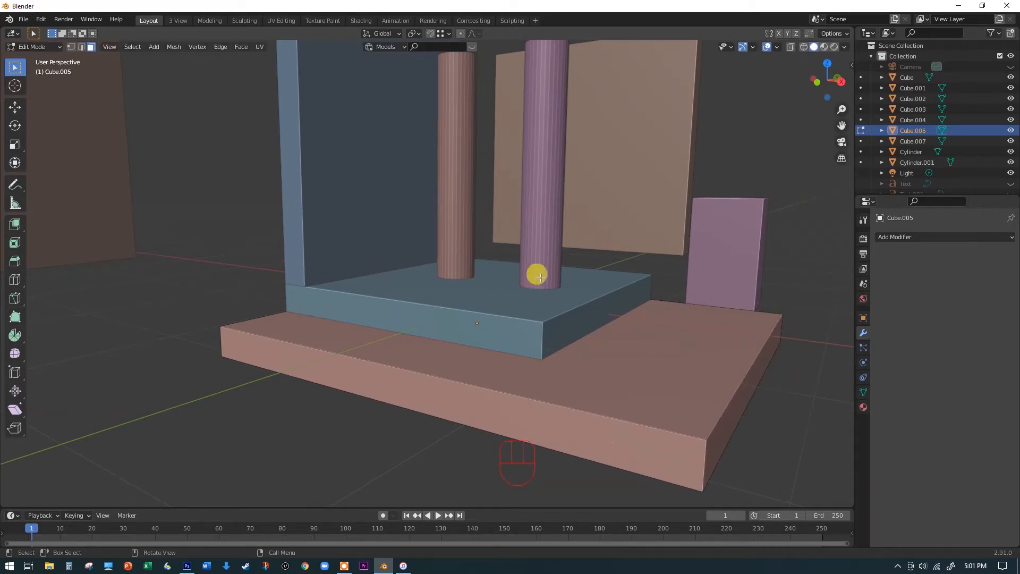
Step: Return to Object Mode and move the freestanding tan wall closer to the blue floor slab's back edge
{"action": "middle_click_drag", "start_coordinate": [521, 294], "coordinate": [551, 296]}
{"action": "key", "text": "space"}
{"action": "middle_click_drag", "start_coordinate": [615, 280], "coordinate": [391, 282]}
{"action": "key", "text": "space"}
{"action": "scroll", "coordinate": [391, 283], "scroll_direction": "up", "scroll_amount": 2}
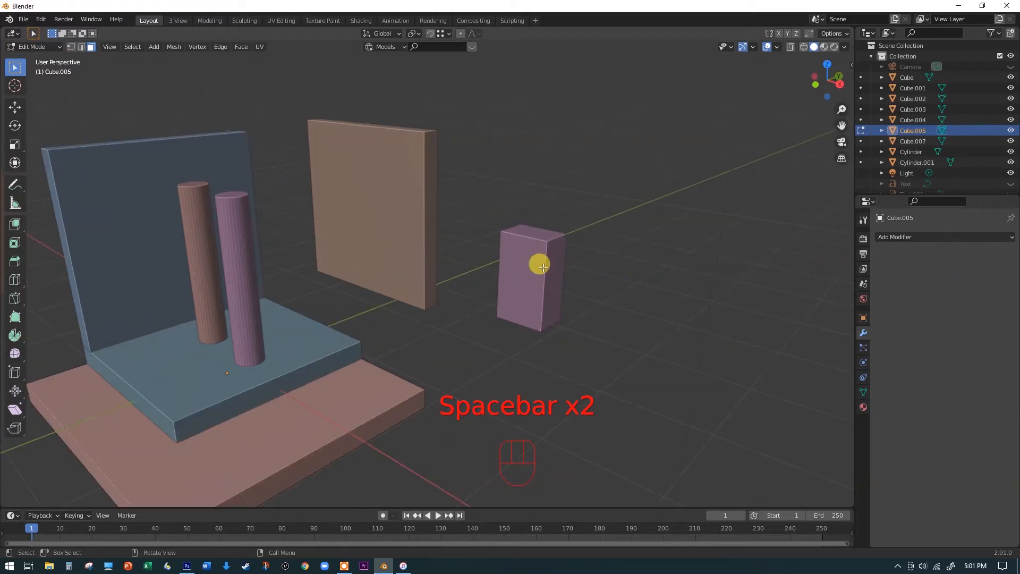
{"action": "key", "text": "Tab"}
{"action": "left_click", "coordinate": [420, 221]}
{"action": "left_click_drag", "start_coordinate": [394, 213], "coordinate": [391, 252]}
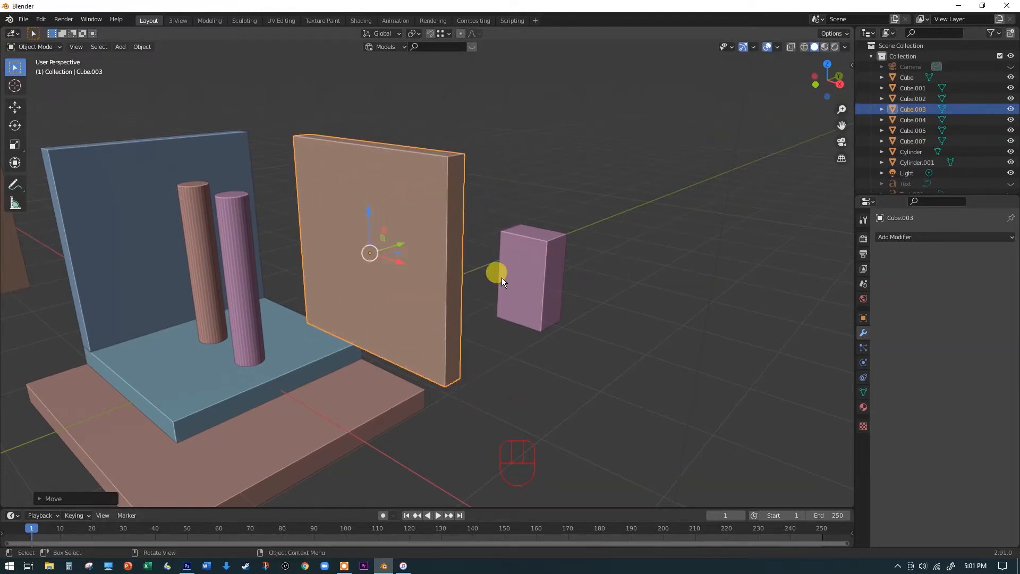
Step: Move the purple box into the middle of the freestanding tan wall so it intersects the wall, and deselect it
{"action": "left_click", "coordinate": [518, 268]}
{"action": "left_click_drag", "start_coordinate": [557, 282], "coordinate": [369, 342]}
{"action": "key", "text": "z"}
{"action": "left_click_drag", "start_coordinate": [351, 303], "coordinate": [374, 220]}
{"action": "middle_click_drag", "start_coordinate": [374, 220], "coordinate": [485, 246]}
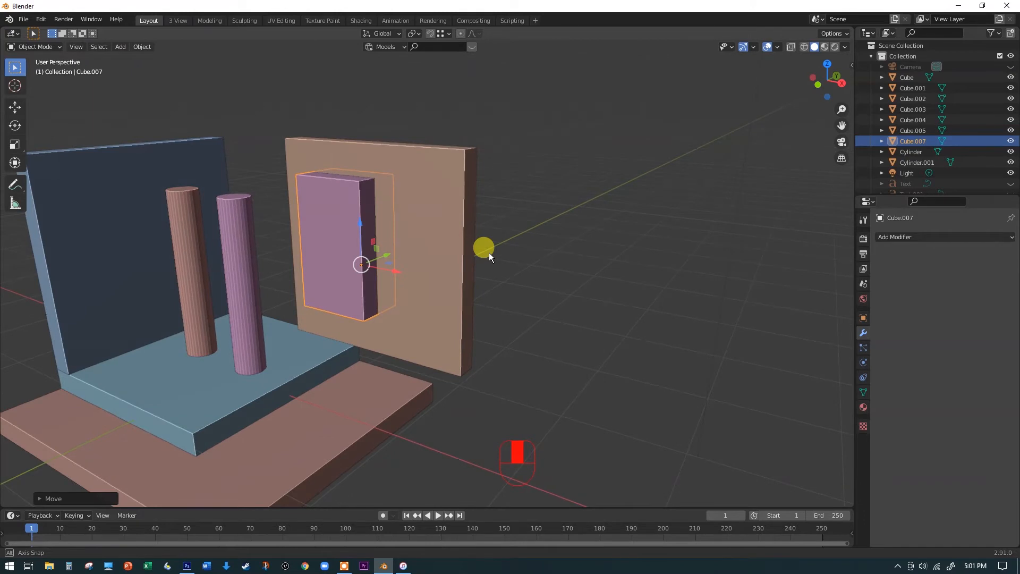
{"action": "left_click_drag", "start_coordinate": [399, 270], "coordinate": [430, 277]}
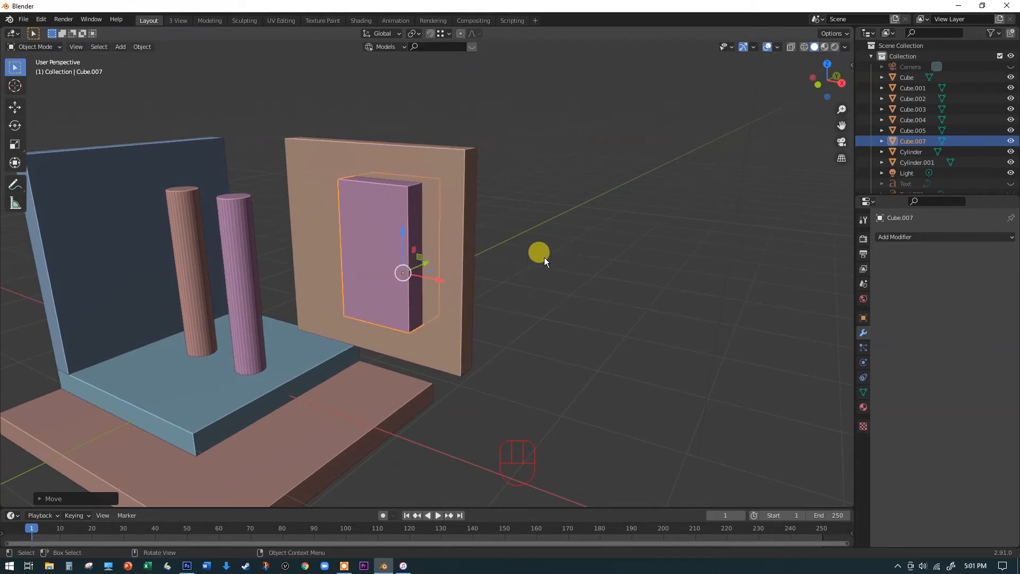
{"action": "left_click", "coordinate": [540, 253]}
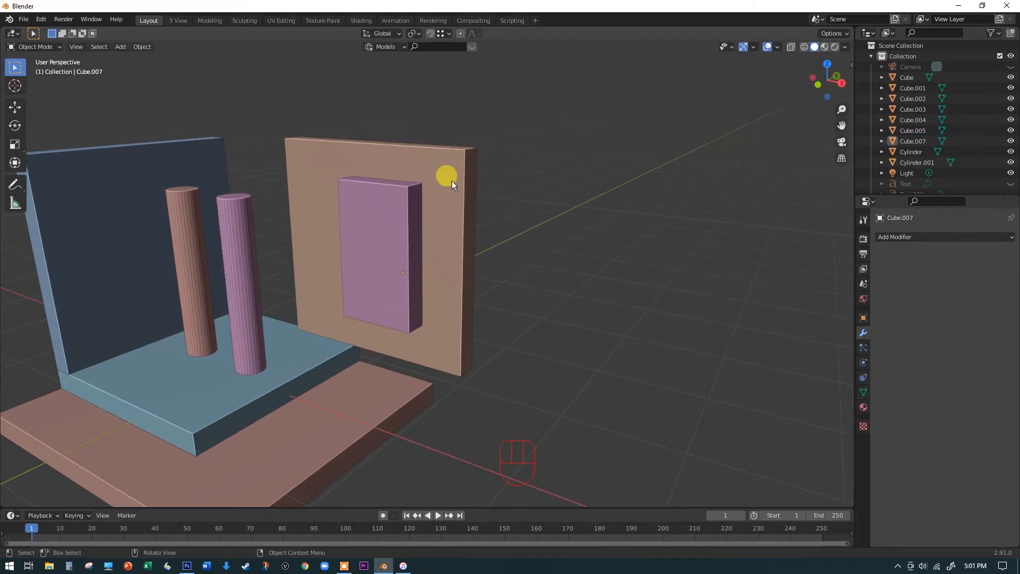
Step: Add a Boolean modifier set to Difference to the tan wall, pick the purple box as its object, and hide the box
{"action": "left_click", "coordinate": [426, 154]}
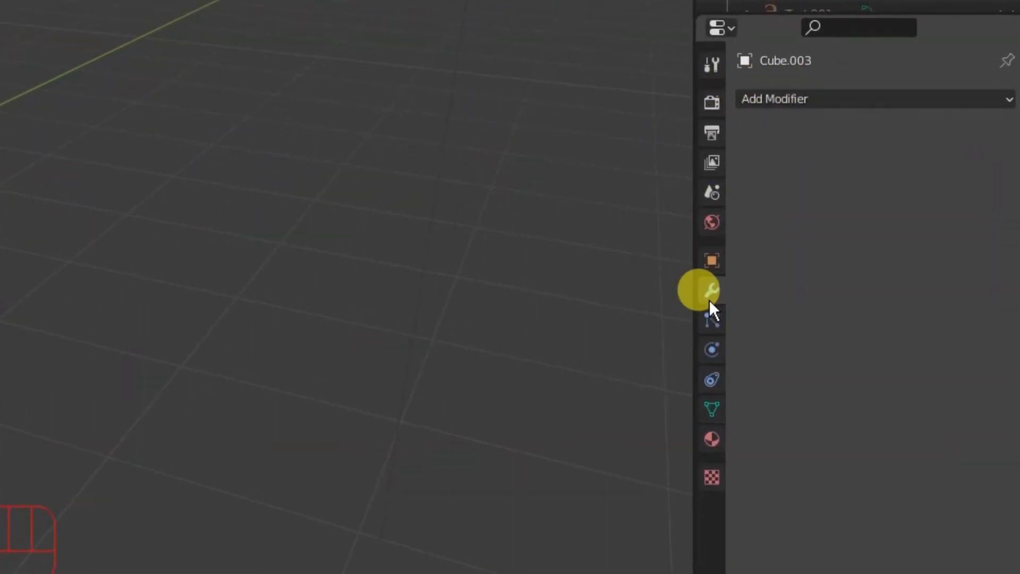
{"action": "left_click", "coordinate": [794, 98]}
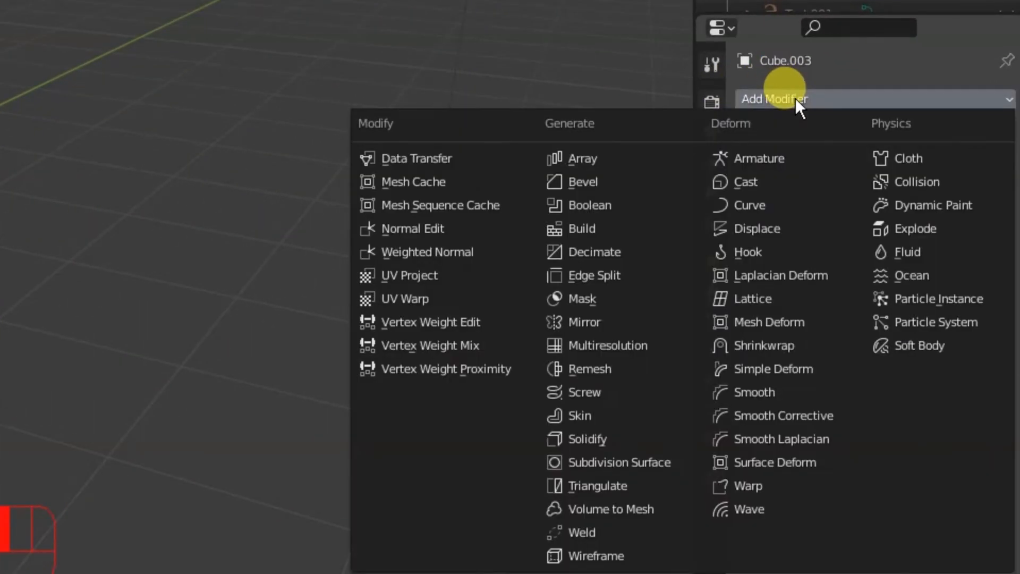
{"action": "left_click", "coordinate": [623, 204]}
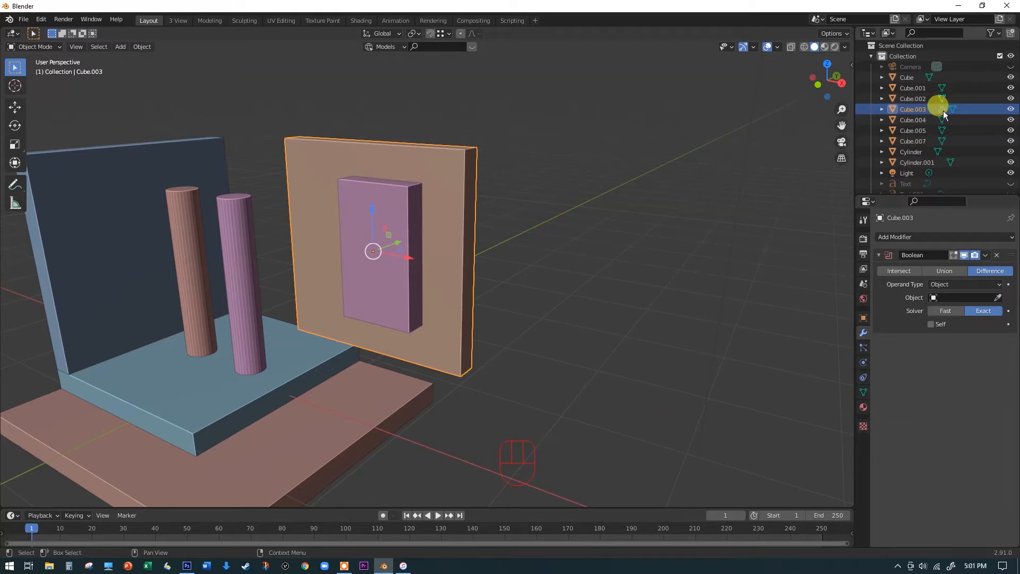
{"action": "left_click", "coordinate": [999, 297]}
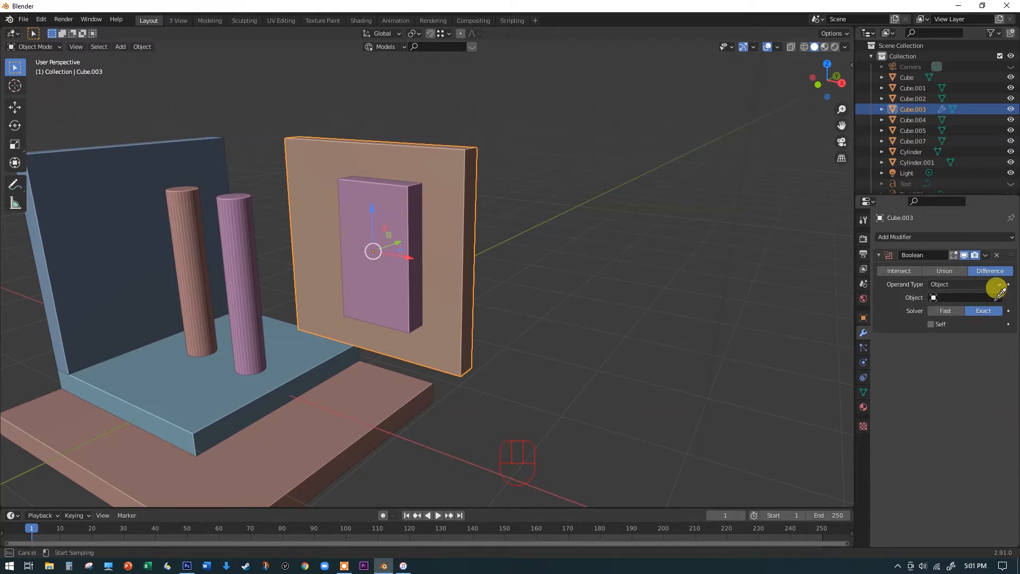
{"action": "left_click", "coordinate": [391, 196]}
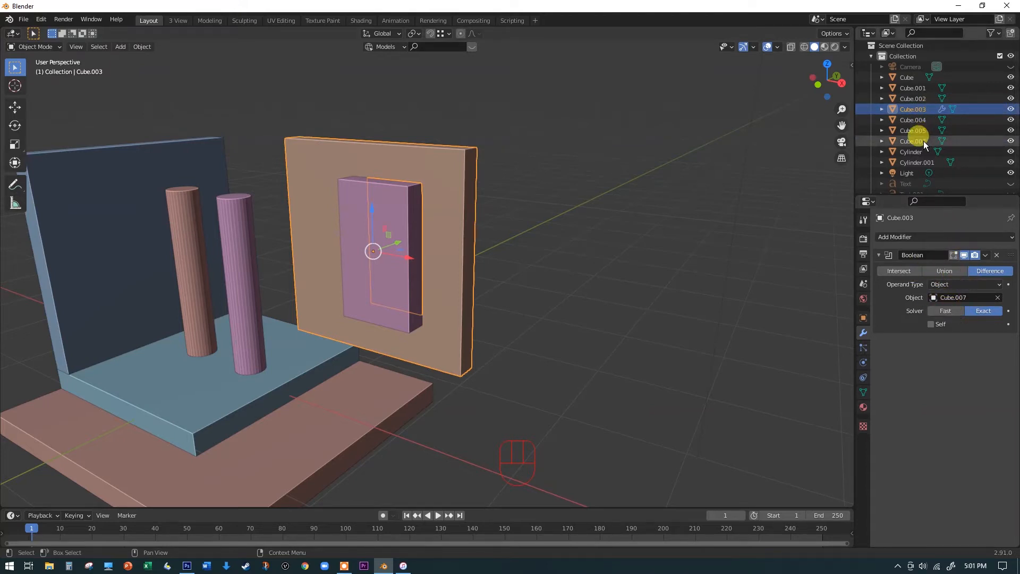
{"action": "left_click", "coordinate": [1010, 141]}
{"action": "mouse_move", "coordinate": [676, 148]}
{"action": "middle_mouse_down"}
{"action": "mouse_move", "coordinate": [696, 148]}
{"action": "mouse_move", "coordinate": [666, 129]}
{"action": "mouse_move", "coordinate": [502, 135]}
{"action": "mouse_move", "coordinate": [658, 177]}
{"action": "mouse_move", "coordinate": [676, 178]}
{"action": "mouse_move", "coordinate": [679, 166]}
{"action": "middle_mouse_up"}
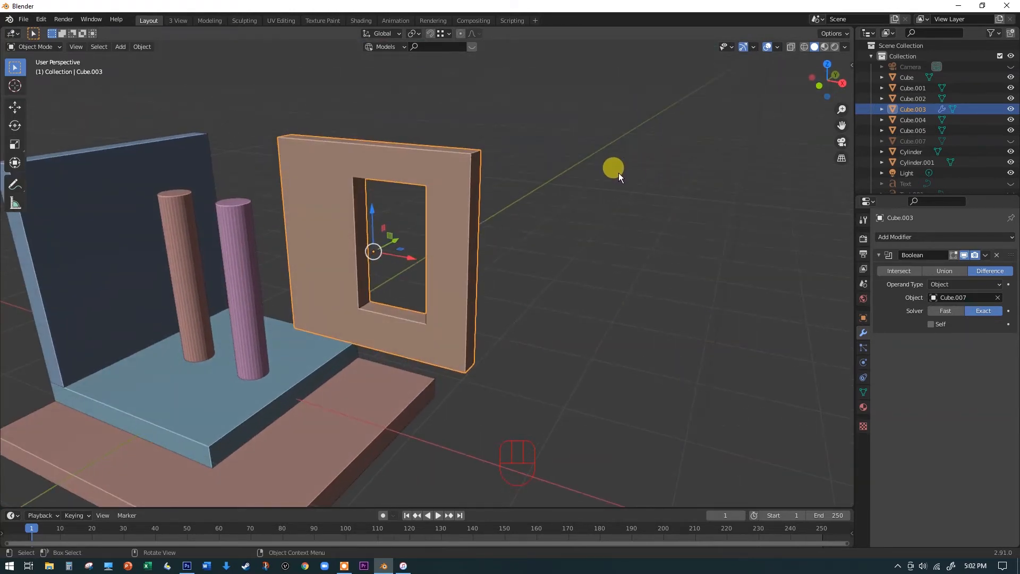
Step: Show the purple box, shift the tan wall along X and the box toward the wall's outer end, and hide the box again
{"action": "left_click", "coordinate": [1010, 141]}
{"action": "left_click_drag", "start_coordinate": [407, 257], "coordinate": [512, 294]}
{"action": "left_click", "coordinate": [393, 215]}
{"action": "left_click", "coordinate": [1010, 141]}
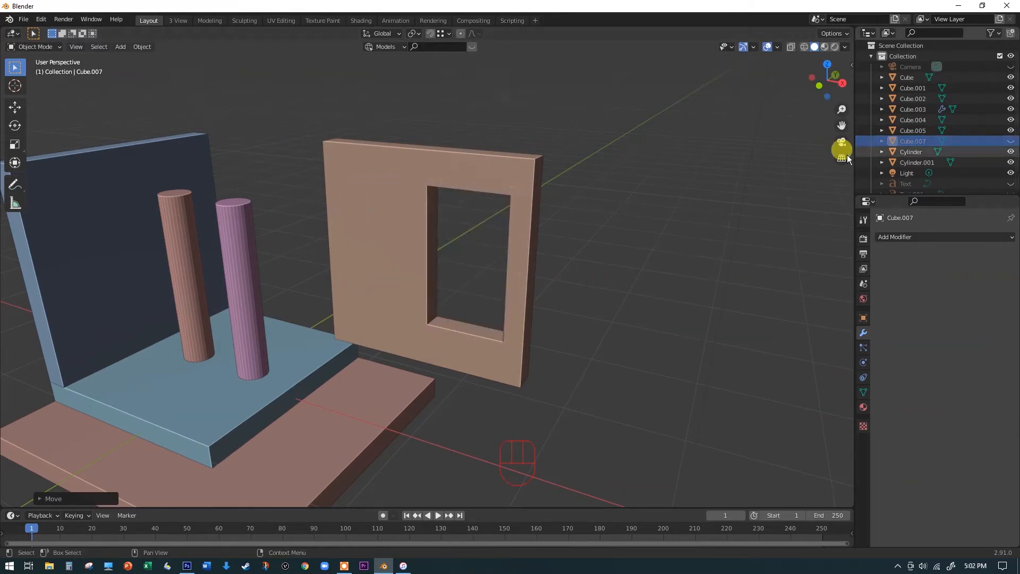
Step: Scale the purple cutter box down to shrink the wall's opening, hiding it briefly to check the hole
{"action": "left_click", "coordinate": [1010, 141]}
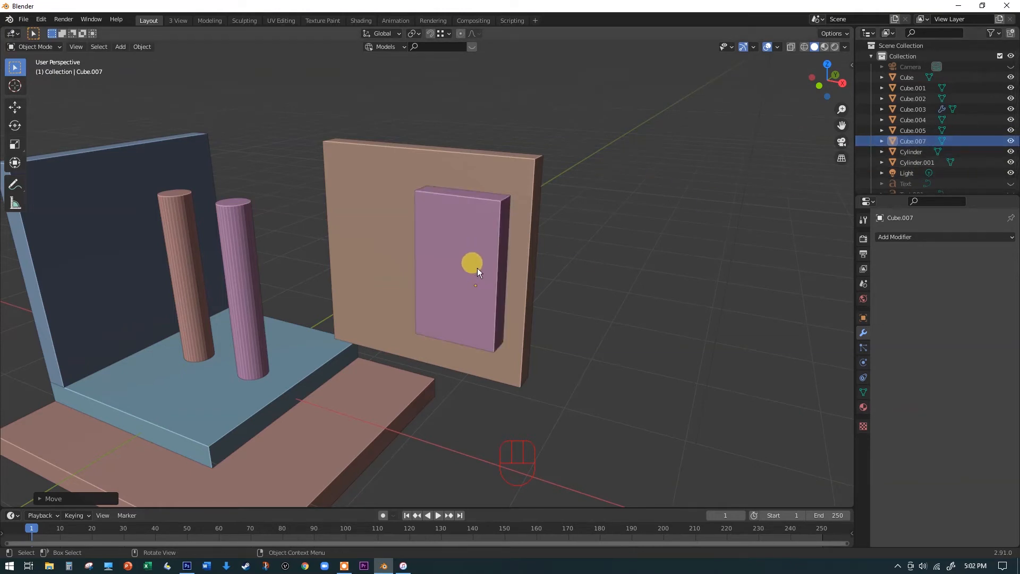
{"action": "key", "text": "s"}
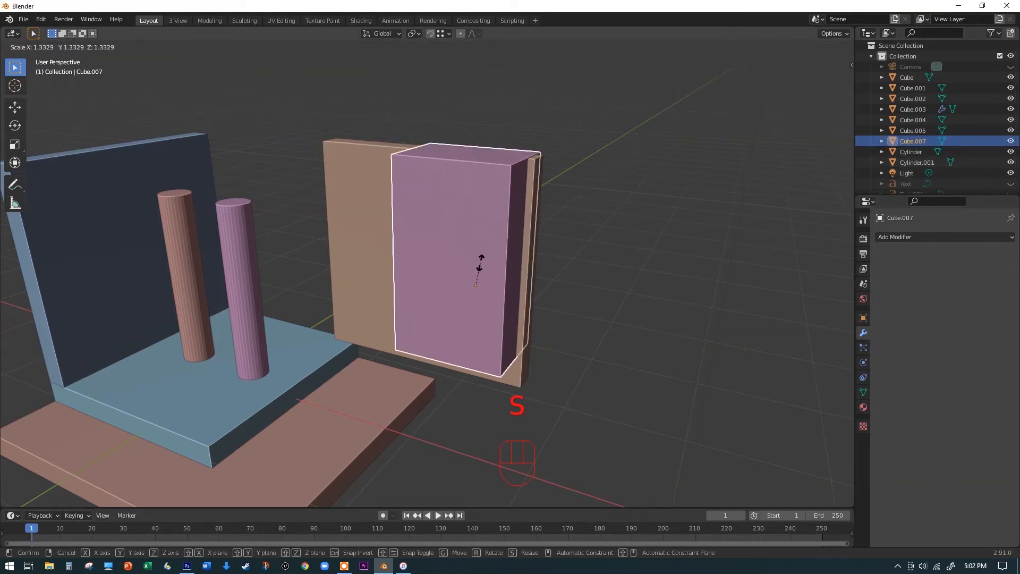
{"action": "left_click", "coordinate": [480, 267]}
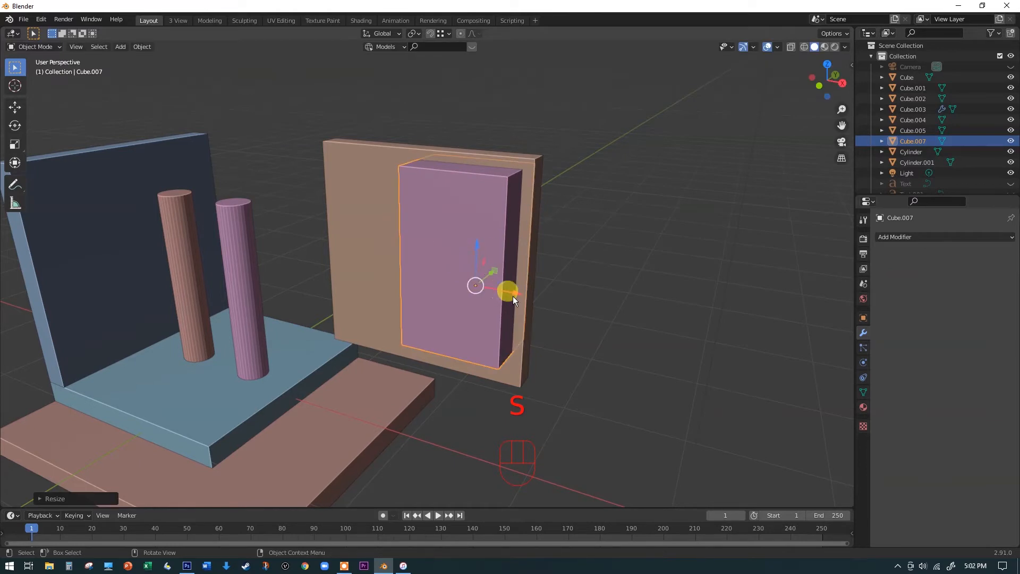
{"action": "key", "text": "s"}
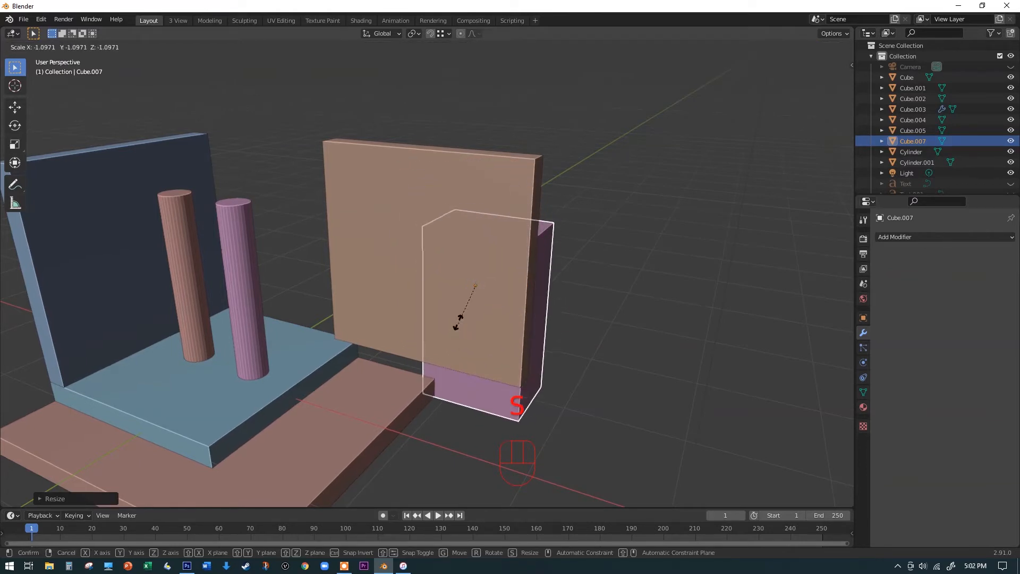
{"action": "left_click", "coordinate": [443, 219]}
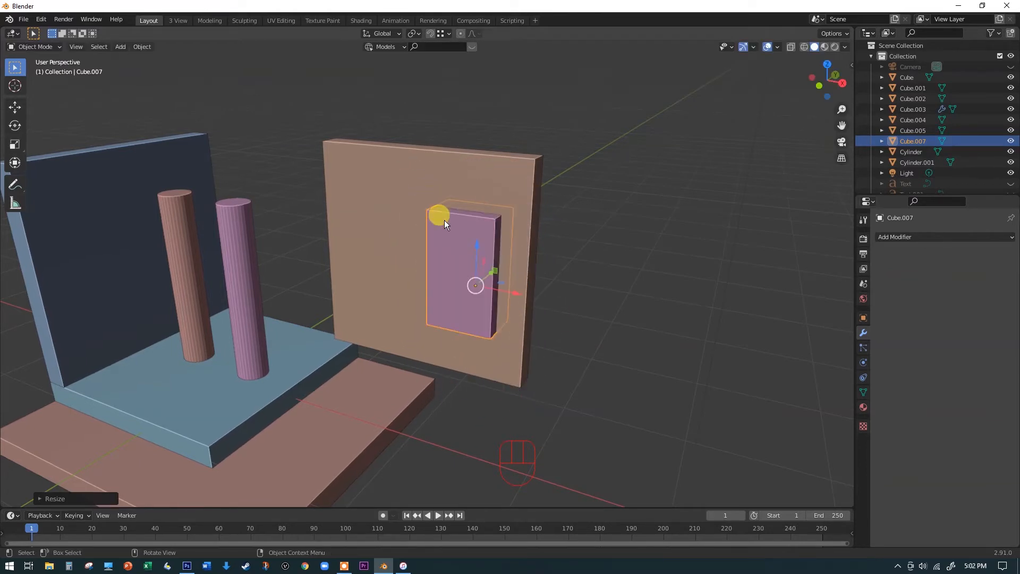
{"action": "left_click", "coordinate": [1010, 142]}
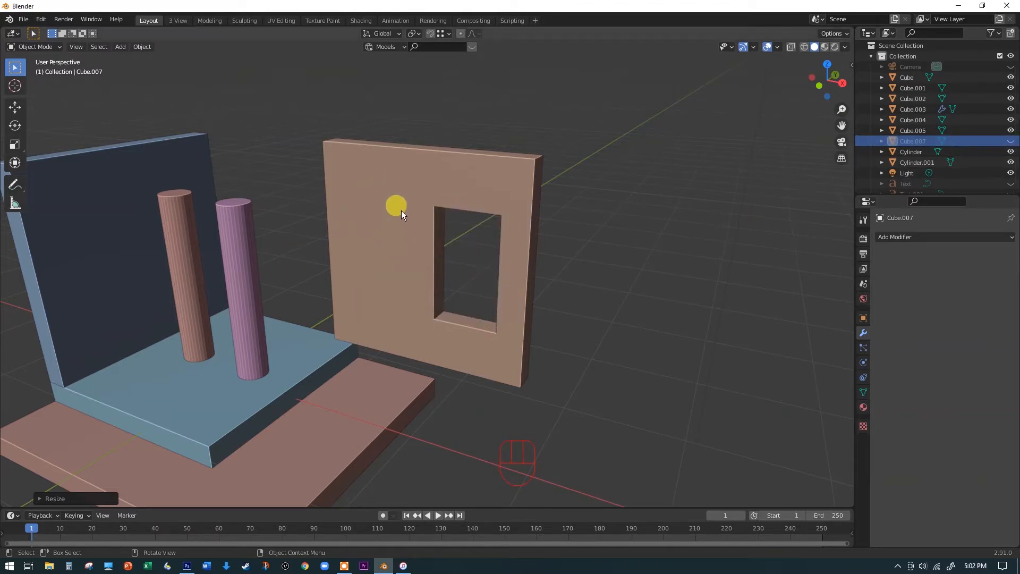
{"action": "left_click", "coordinate": [1010, 141]}
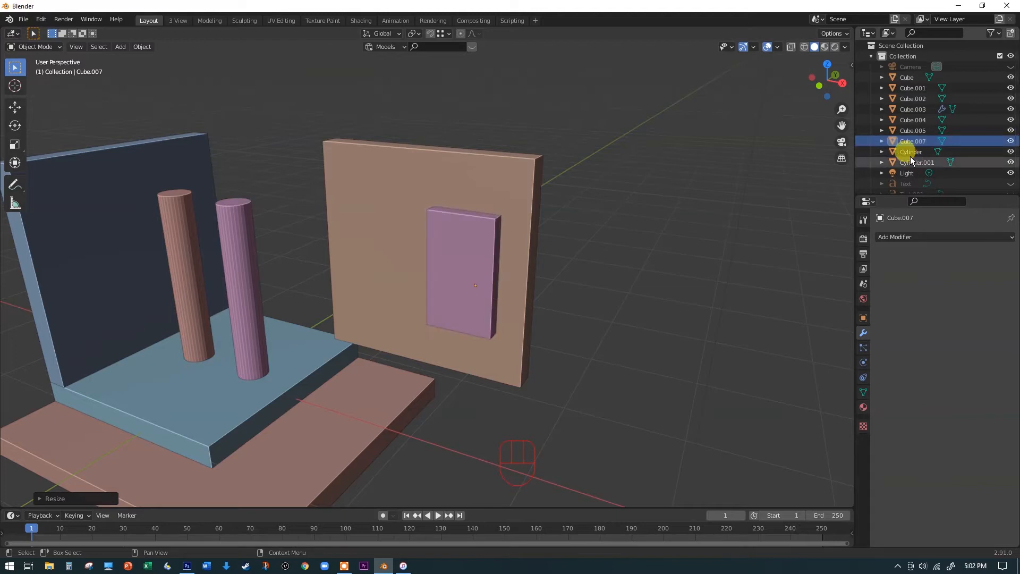
Step: Apply the tan wall's Boolean modifier and hide the purple cutter box
{"action": "left_click", "coordinate": [413, 177]}
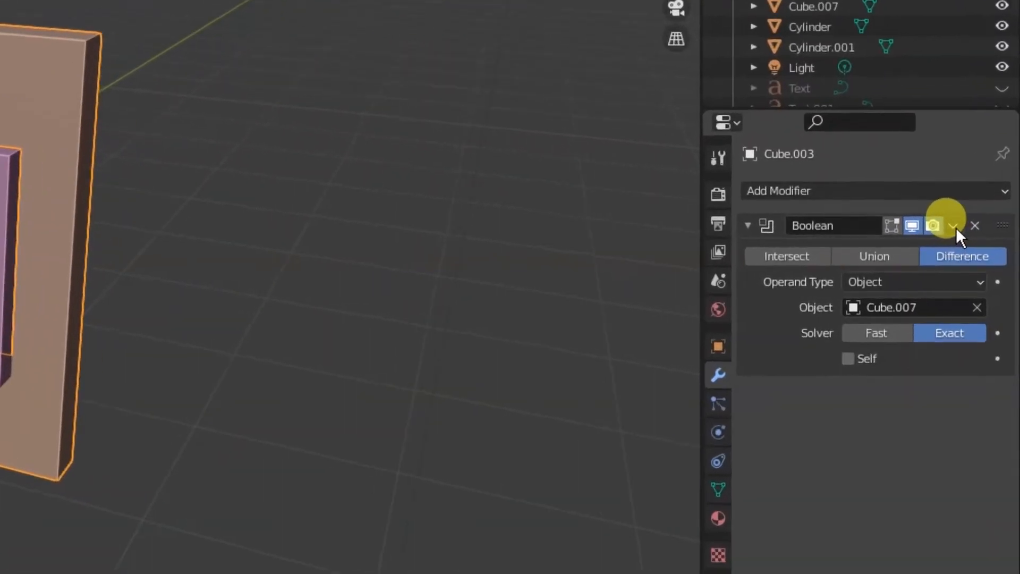
{"action": "left_click", "coordinate": [953, 224]}
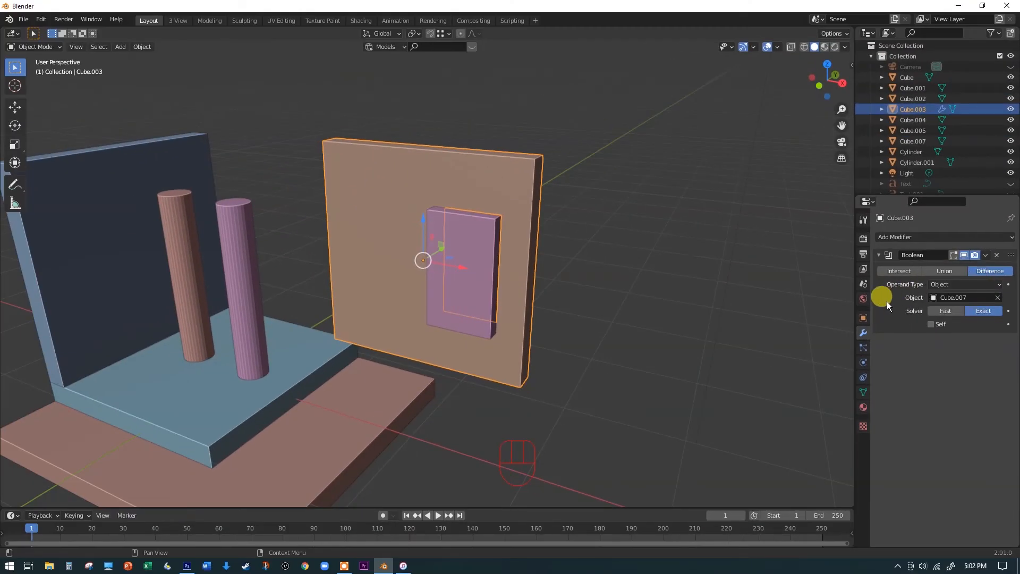
{"action": "key", "text": "ctrl+a"}
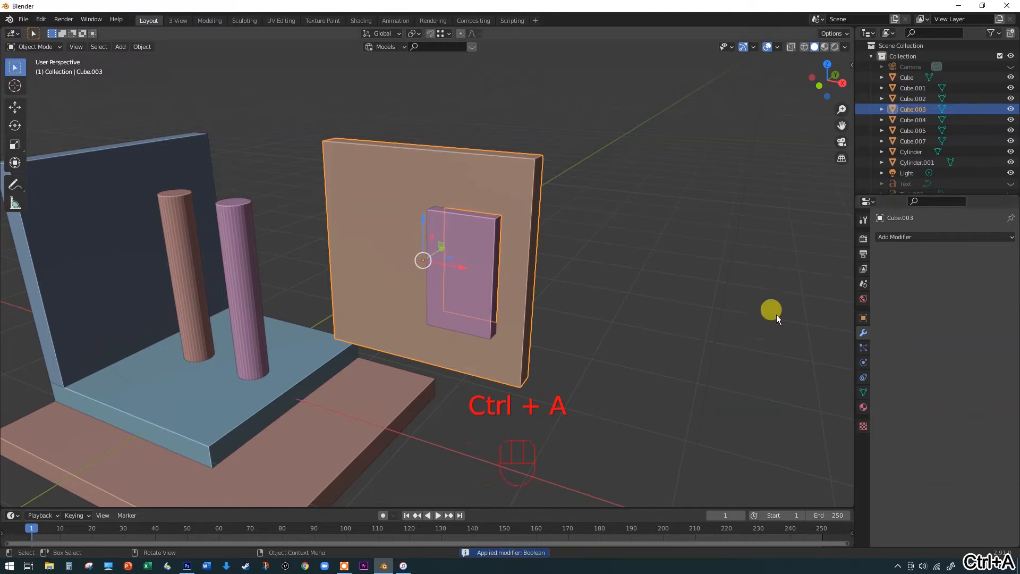
{"action": "left_click", "coordinate": [1011, 140]}
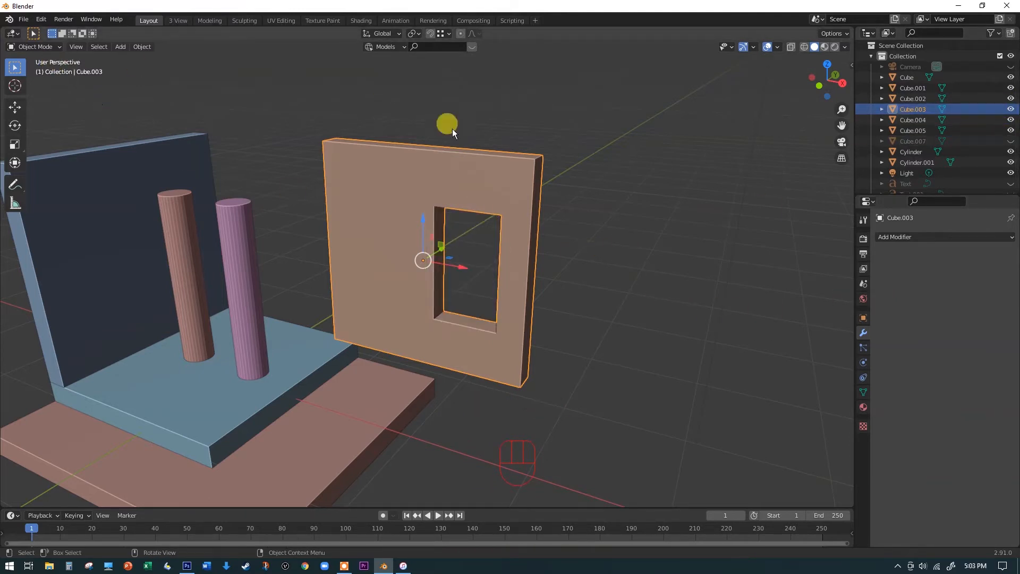
Step: In Edit Mode, widen the wall's window by moving its inner side face outward along X, and slightly adjust the sill face
{"action": "left_click", "coordinate": [604, 275]}
{"action": "left_click", "coordinate": [480, 199]}
{"action": "scroll", "coordinate": [479, 199], "scroll_direction": "up", "scroll_amount": 2}
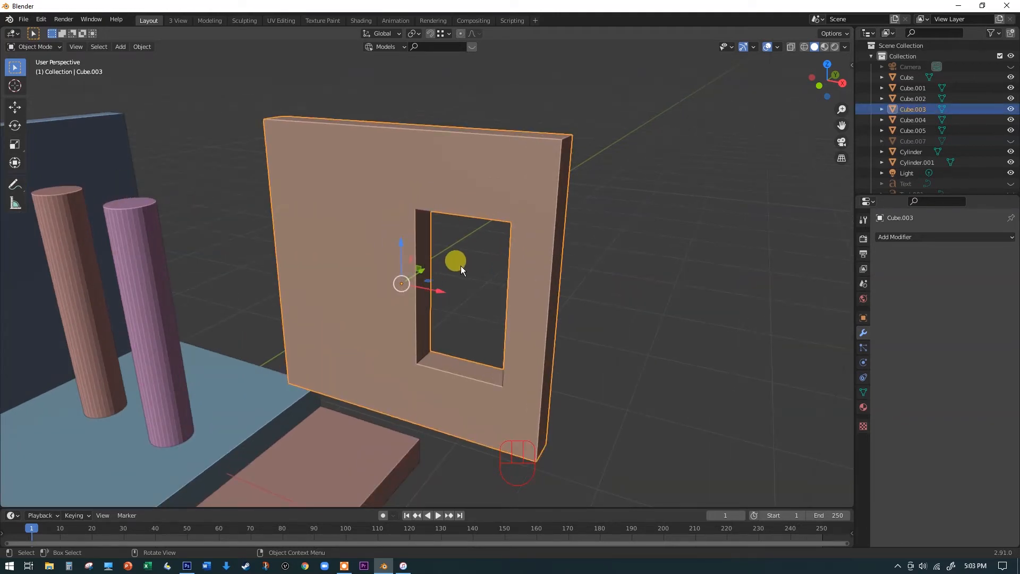
{"action": "key", "text": "Tab"}
{"action": "left_click", "coordinate": [428, 259]}
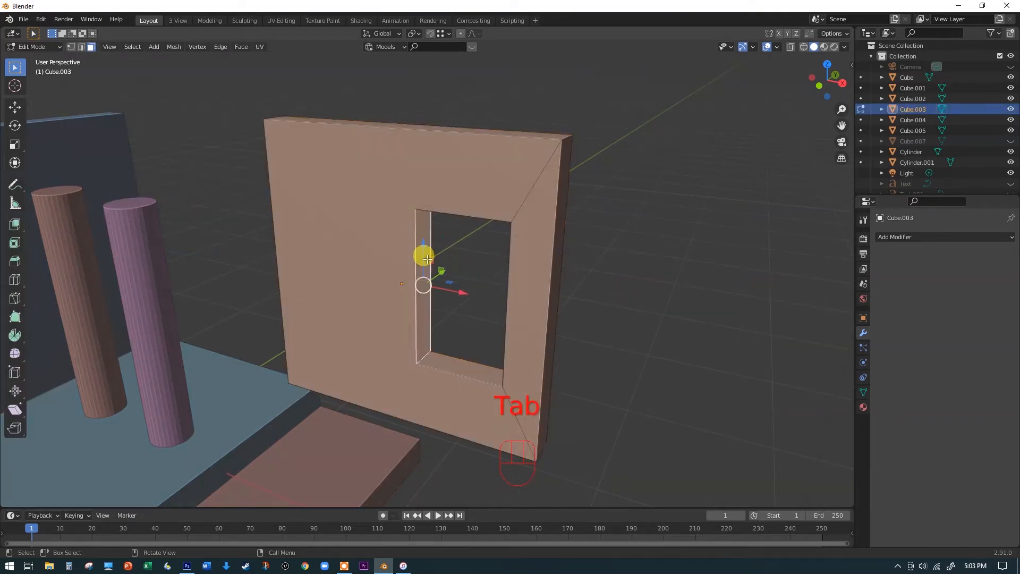
{"action": "left_click_drag", "start_coordinate": [453, 292], "coordinate": [492, 306]}
{"action": "left_click", "coordinate": [484, 375]}
{"action": "mouse_move", "coordinate": [484, 341]}
{"action": "left_mouse_down"}
{"action": "mouse_move", "coordinate": [480, 376]}
{"action": "mouse_move", "coordinate": [483, 223]}
{"action": "mouse_move", "coordinate": [477, 343]}
{"action": "left_mouse_up"}
{"action": "left_click", "coordinate": [455, 287]}
{"action": "left_click_drag", "start_coordinate": [489, 296], "coordinate": [429, 289]}
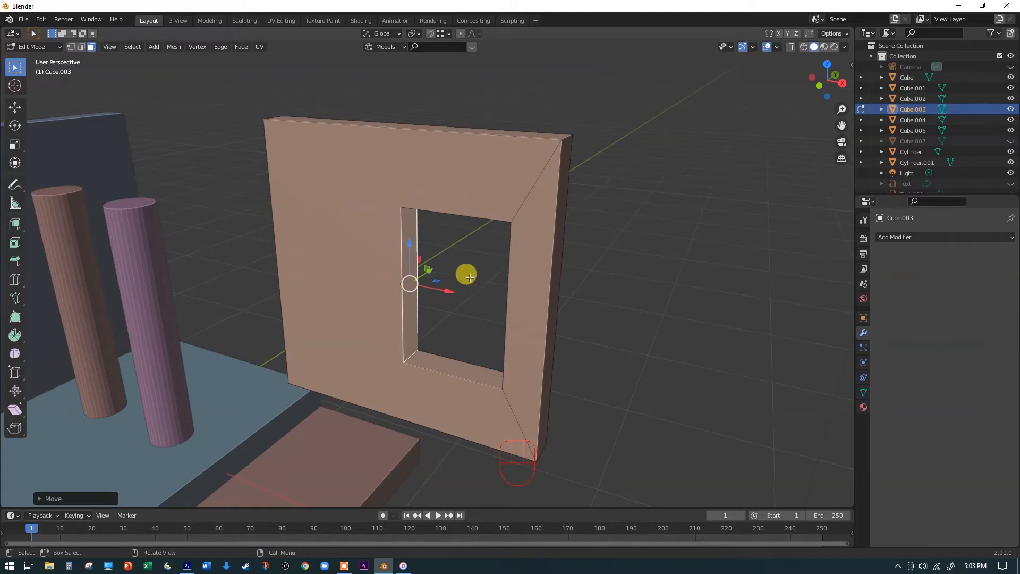
{"action": "left_click", "coordinate": [592, 247]}
Step: Return to Object Mode, lower the windowed wall and move it along X closer to the blue floor slab
{"action": "scroll", "coordinate": [570, 261], "scroll_direction": "down", "scroll_amount": 2}
{"action": "middle_click_drag", "start_coordinate": [567, 260], "coordinate": [594, 255]}
{"action": "key", "text": "Tab"}
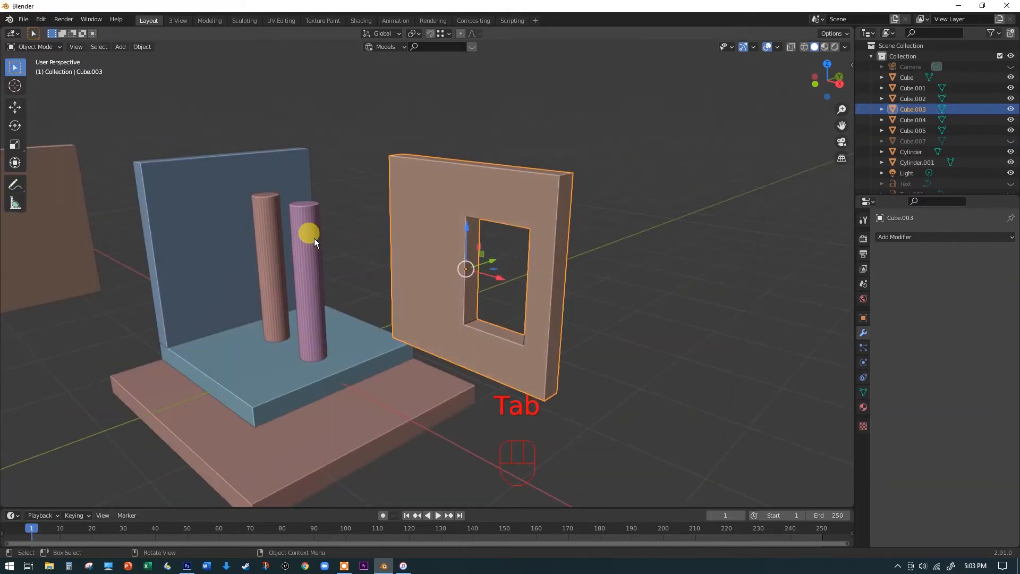
{"action": "middle_click_drag", "start_coordinate": [510, 351], "coordinate": [532, 316]}
{"action": "left_click_drag", "start_coordinate": [467, 227], "coordinate": [465, 281]}
{"action": "left_click_drag", "start_coordinate": [496, 318], "coordinate": [416, 304]}
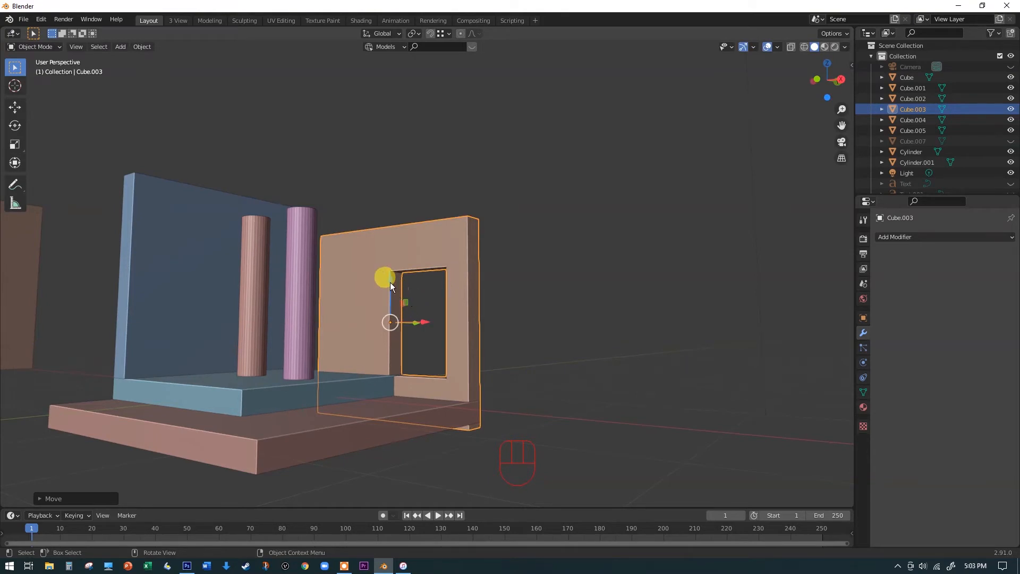
{"action": "key", "text": "space"}
{"action": "key", "text": "space"}
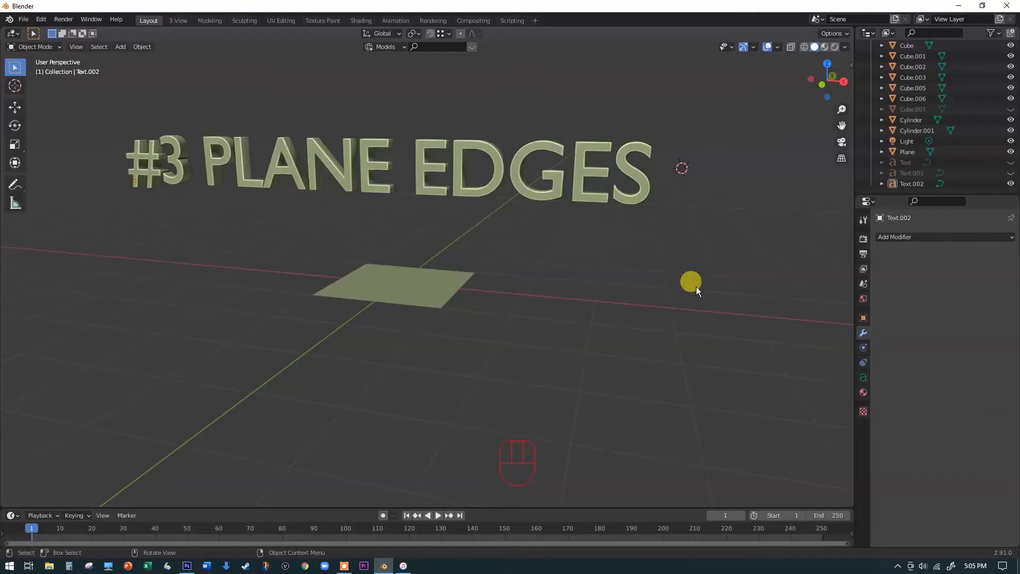
Step: Hide the "#3 PLANE EDGES" title text and select the plane
{"action": "middle_click_drag", "start_coordinate": [672, 296], "coordinate": [654, 305]}
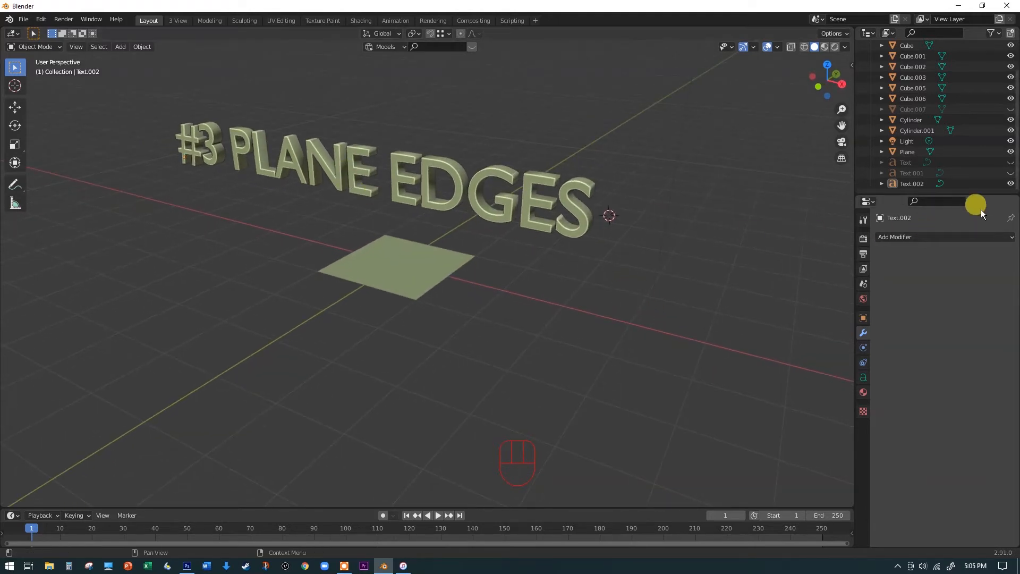
{"action": "left_click", "coordinate": [1011, 183]}
{"action": "left_click", "coordinate": [397, 269]}
{"action": "middle_click_drag", "start_coordinate": [409, 267], "coordinate": [436, 291]}
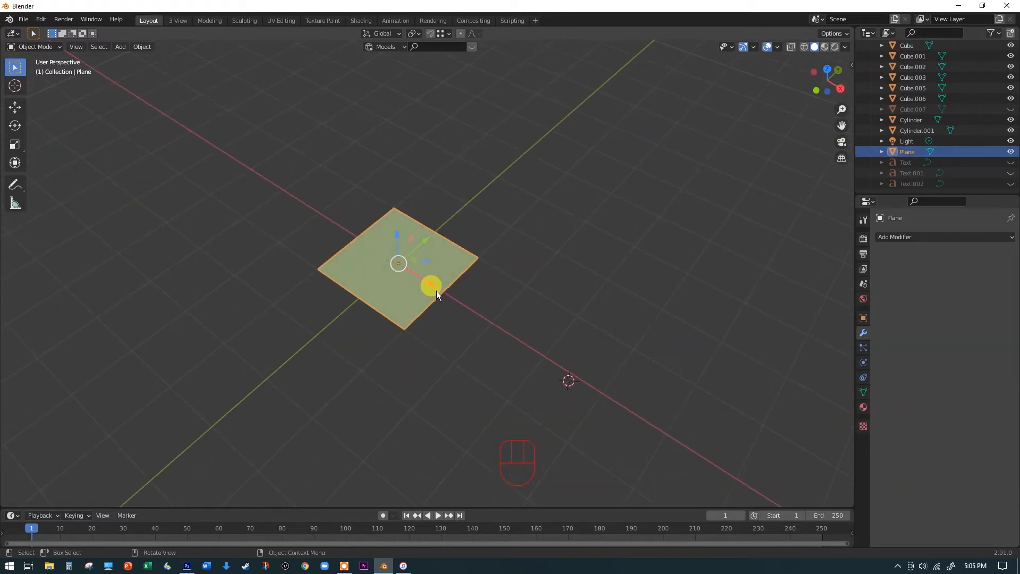
{"action": "scroll", "coordinate": [411, 259], "scroll_direction": "up", "scroll_amount": 2}
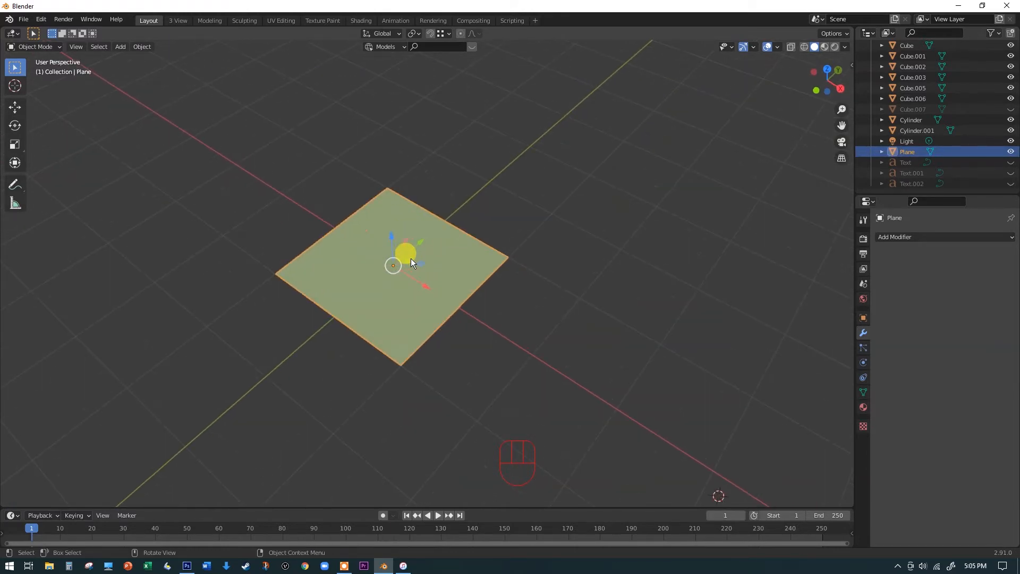
Step: In Edit Mode, scale the plane by a factor of 4
{"action": "key", "text": "Tab"}
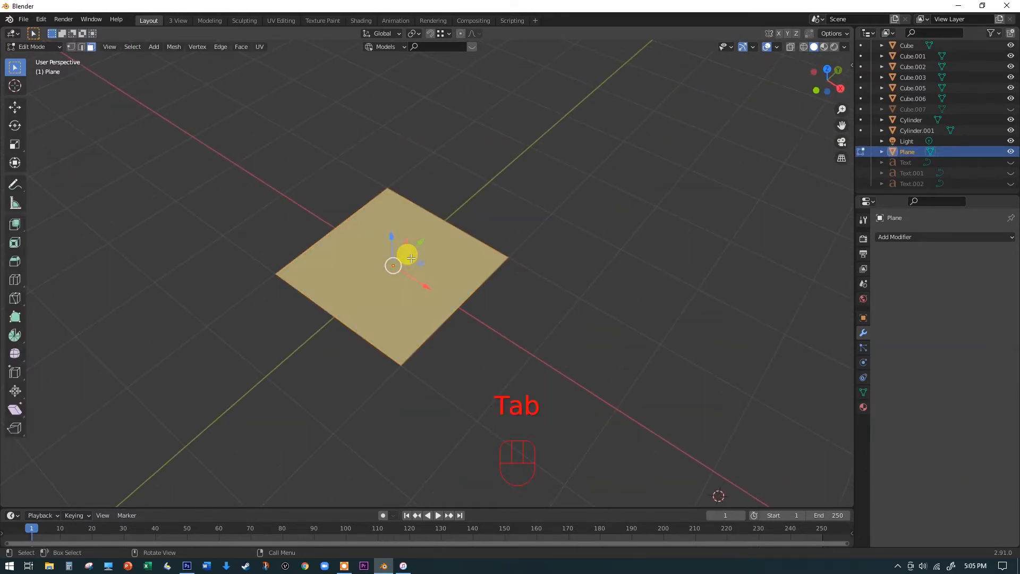
{"action": "type", "text": "s"}
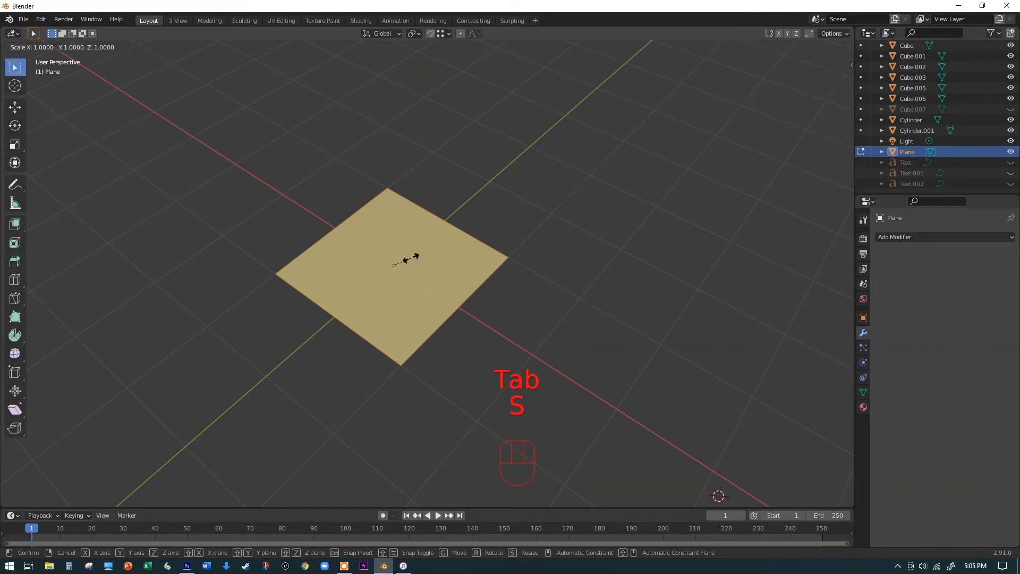
{"action": "type", "text": "4"}
{"action": "key", "text": "Return"}
{"action": "scroll", "coordinate": [411, 258], "scroll_direction": "down", "scroll_amount": 3}
{"action": "middle_click_drag", "start_coordinate": [439, 256], "coordinate": [434, 240]}
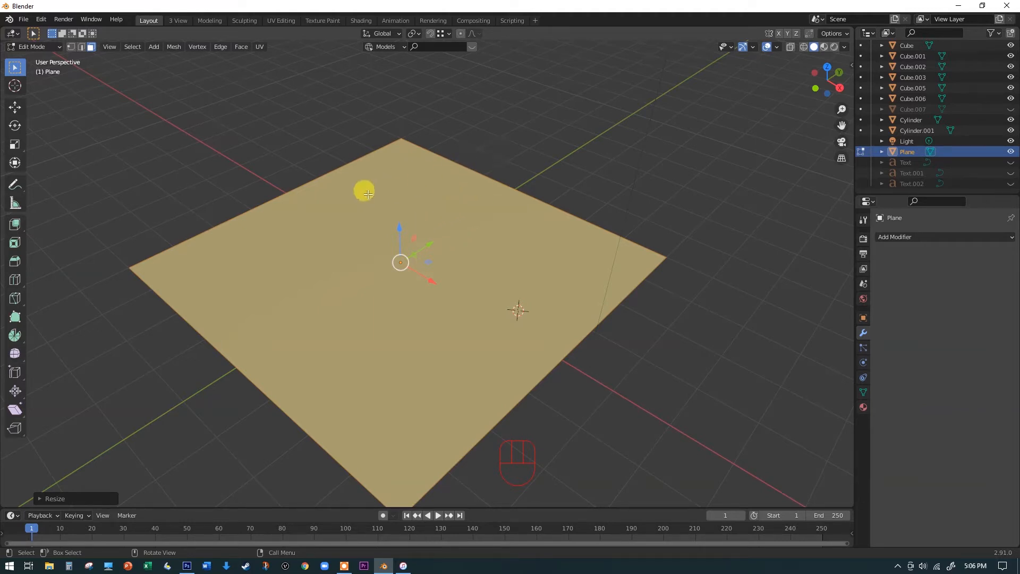
Step: Divide the plane with two evenly spaced loop cuts in one direction and four evenly spaced loop cuts across them
{"action": "key", "text": "ctrl"}
{"action": "key", "text": "ctrl+r"}
{"action": "scroll", "coordinate": [354, 181], "scroll_direction": "up", "scroll_amount": 1}
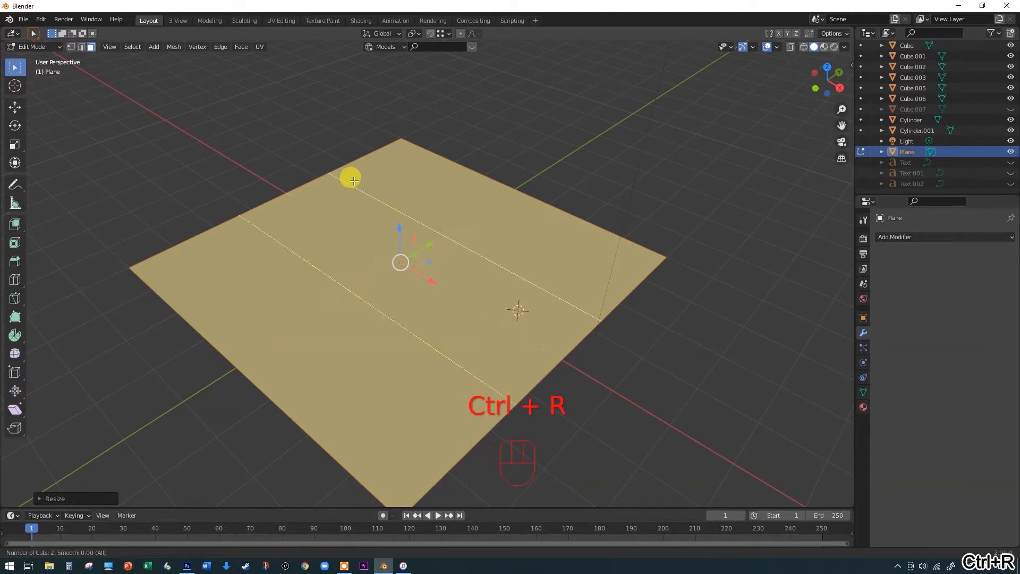
{"action": "left_click", "coordinate": [354, 181]}
{"action": "right_click", "coordinate": [348, 178]}
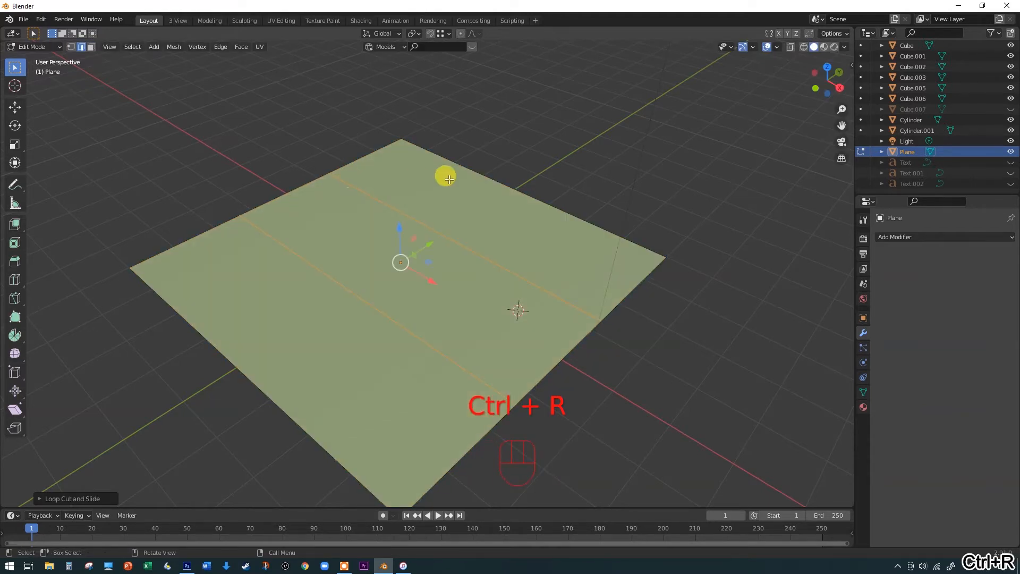
{"action": "key", "text": "ctrl+r"}
{"action": "scroll", "coordinate": [476, 175], "scroll_direction": "up", "scroll_amount": 3}
{"action": "left_click", "coordinate": [477, 176]}
{"action": "right_click", "coordinate": [477, 175]}
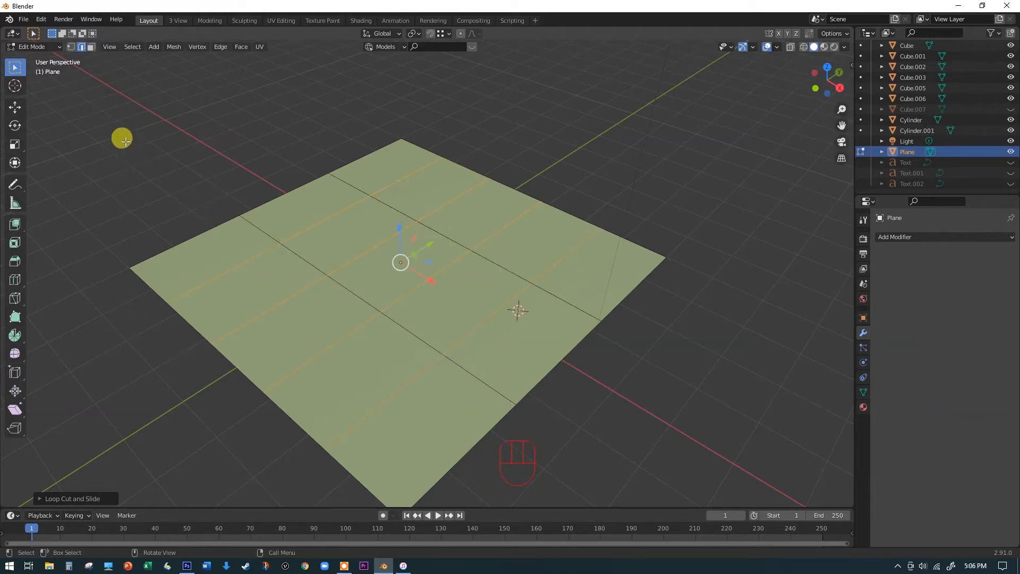
Step: Select two adjoining edges on the plane's negative-X side and extrude them outward along X to extend the floor
{"action": "left_click", "coordinate": [197, 236]}
{"action": "left_click", "coordinate": [296, 189], "text": "shift"}
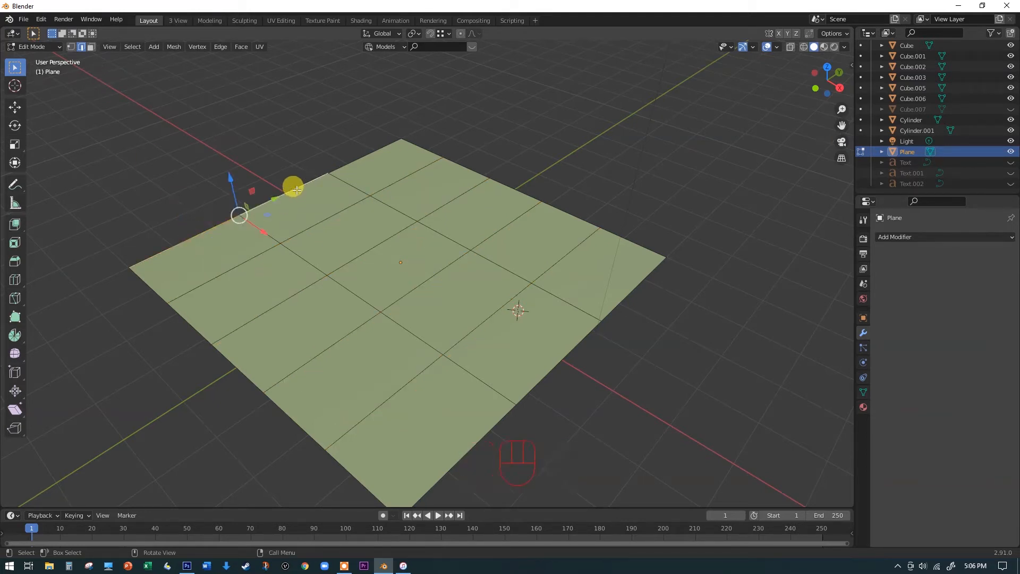
{"action": "key", "text": "e"}
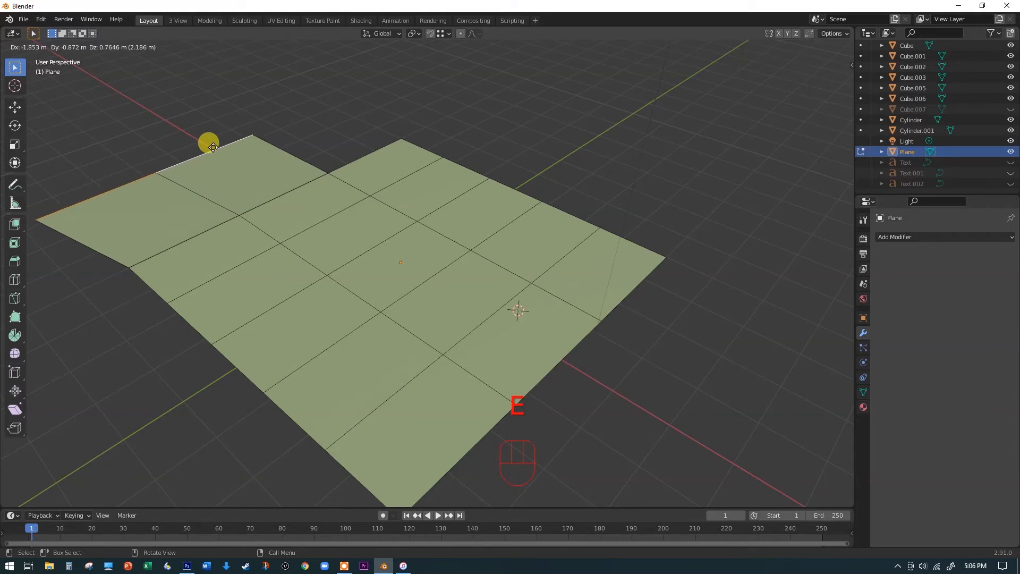
{"action": "key", "text": "x"}
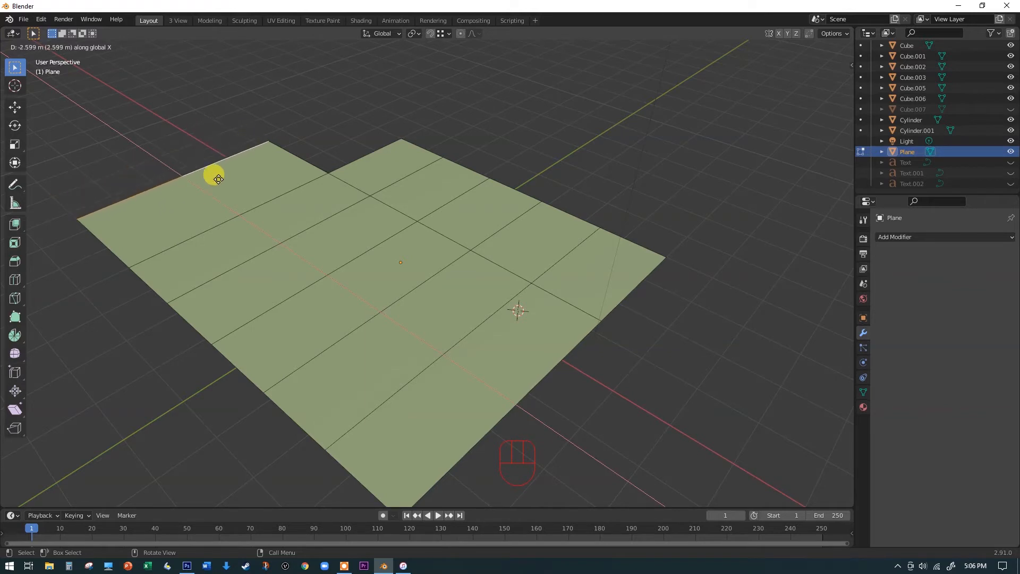
{"action": "left_click", "coordinate": [168, 143]}
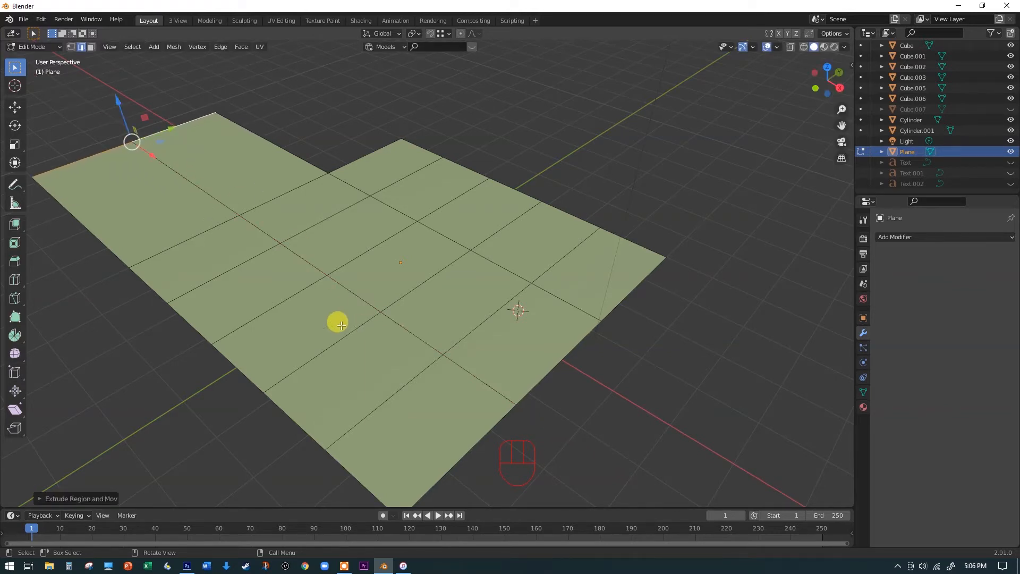
Step: Extrude one edge on the plane's negative-Y side outward along Y, and two adjoining edges on the opposite side outward along Y
{"action": "left_click", "coordinate": [230, 365]}
{"action": "key", "text": "e"}
{"action": "key", "text": "y"}
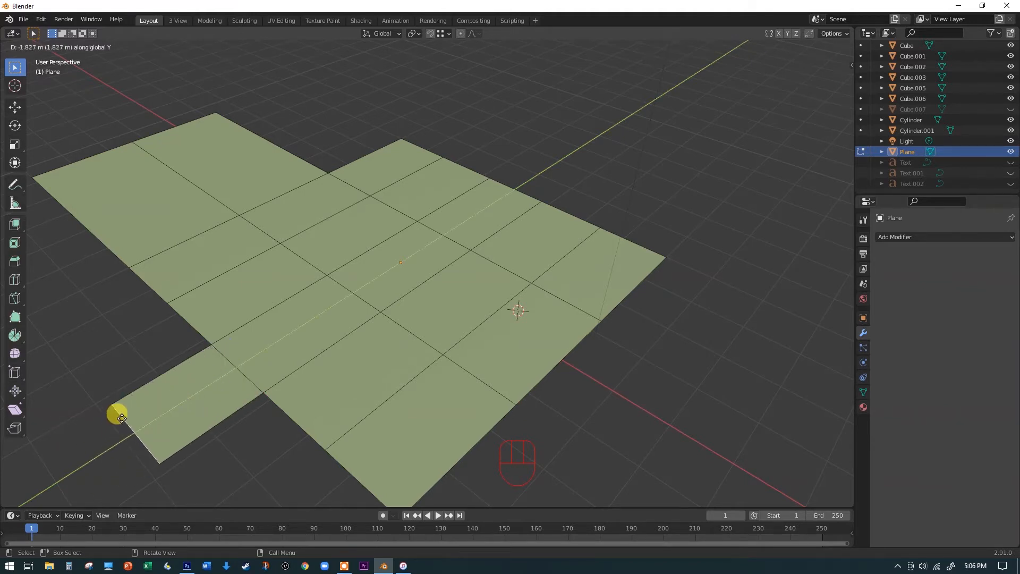
{"action": "left_click", "coordinate": [53, 425]}
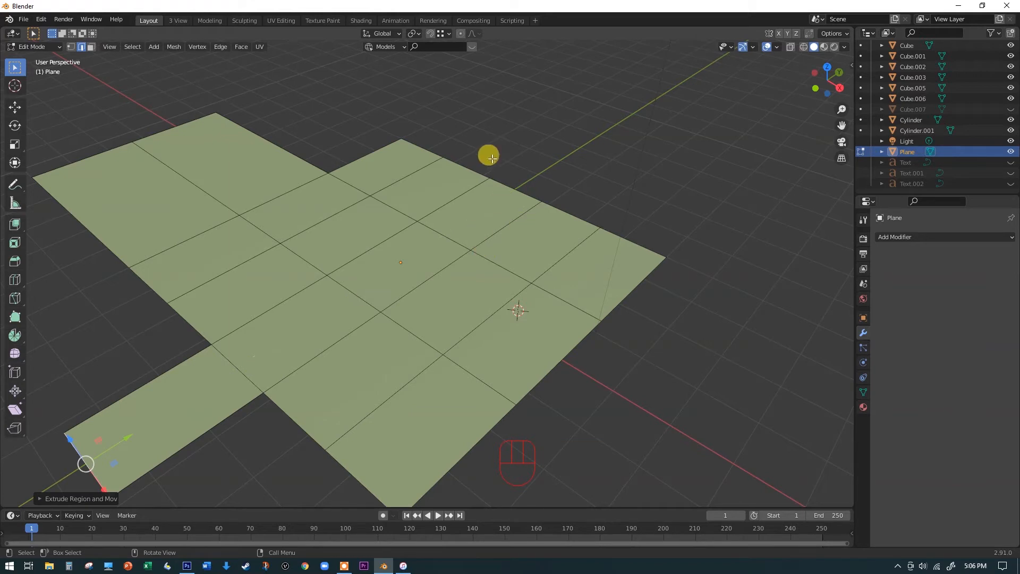
{"action": "left_click", "coordinate": [467, 166]}
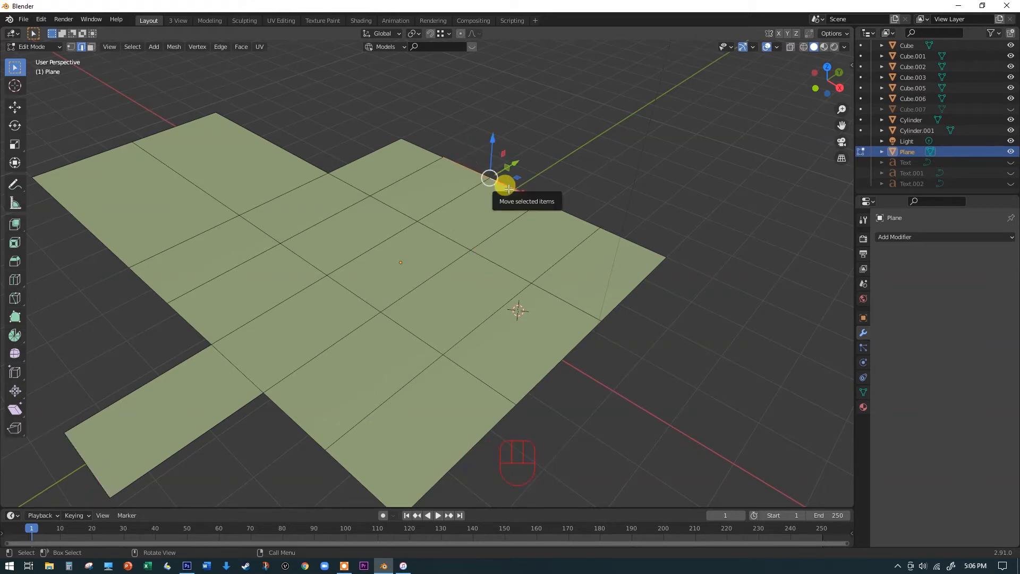
{"action": "key", "text": "e"}
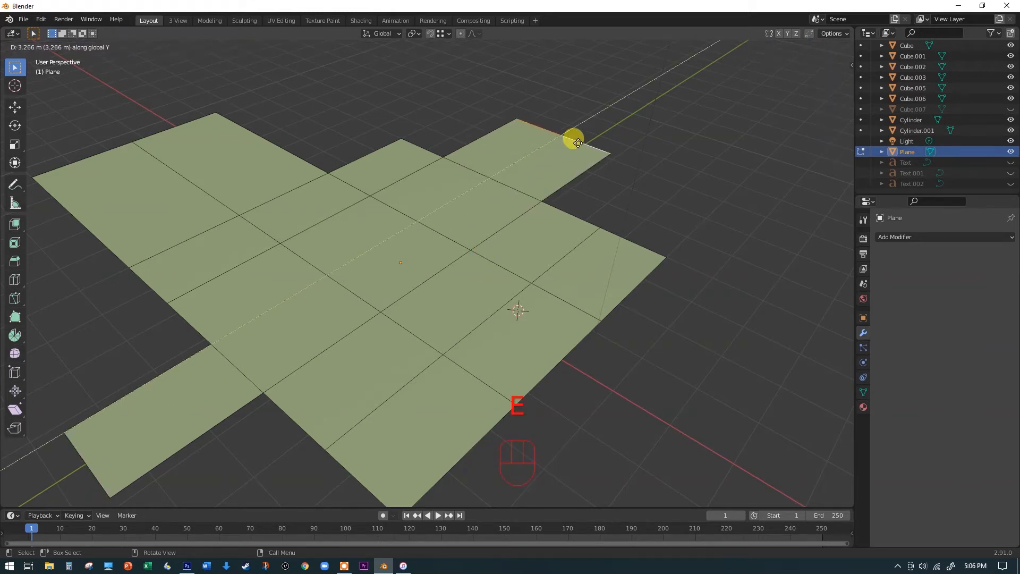
{"action": "left_click", "coordinate": [572, 136]}
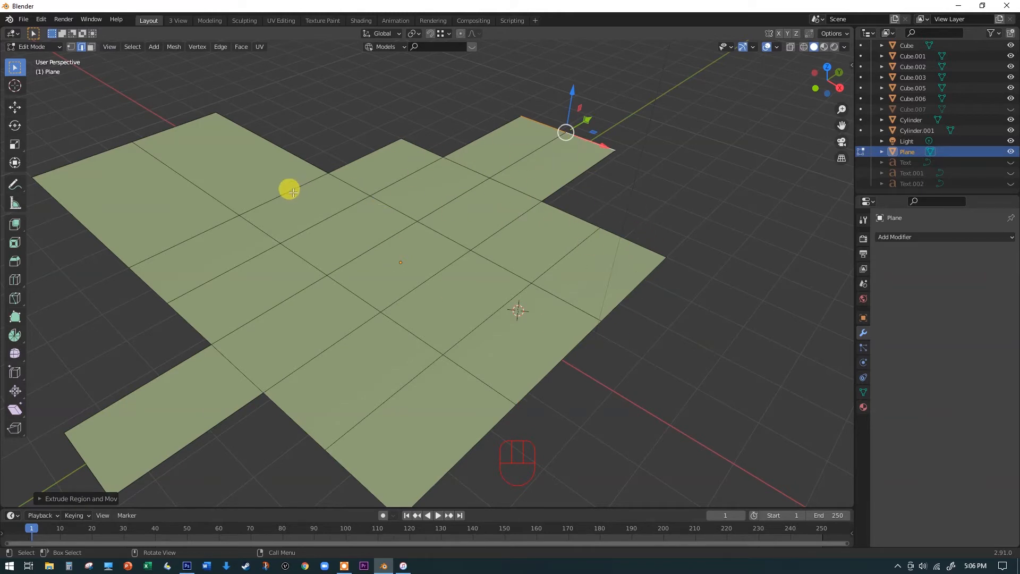
Step: Select the boundary edges from the narrow strip's side around the back to the far corner and extrude them upward along Z as walls
{"action": "left_click", "coordinate": [170, 366]}
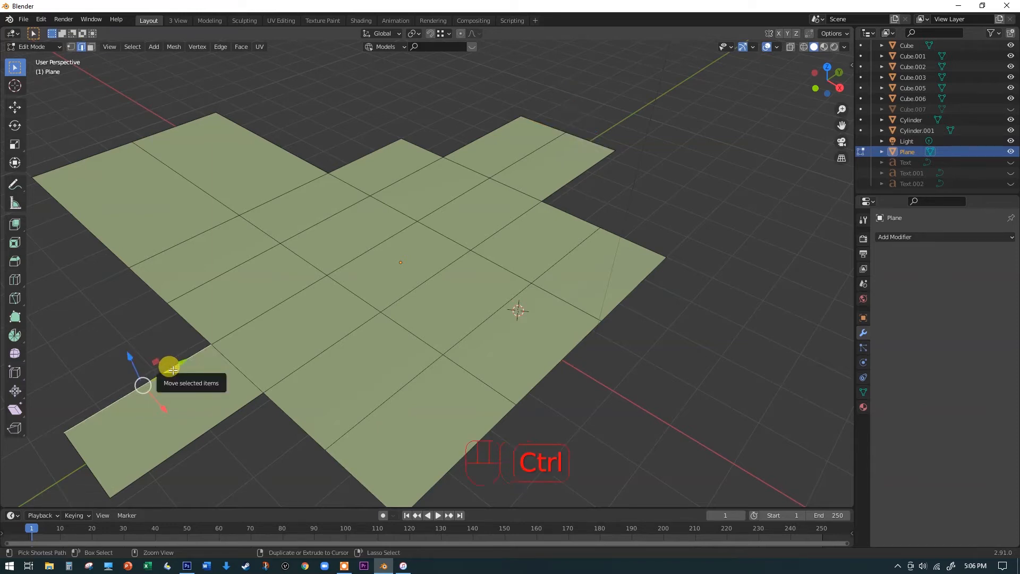
{"action": "left_click", "coordinate": [196, 117], "text": "ctrl+shift"}
{"action": "left_click", "coordinate": [589, 162], "text": "ctrl+shift"}
{"action": "left_click", "coordinate": [558, 184], "text": "ctrl+shift"}
{"action": "left_click", "coordinate": [550, 205], "text": "ctrl+shift"}
{"action": "left_click", "coordinate": [607, 231], "text": "ctrl+shift"}
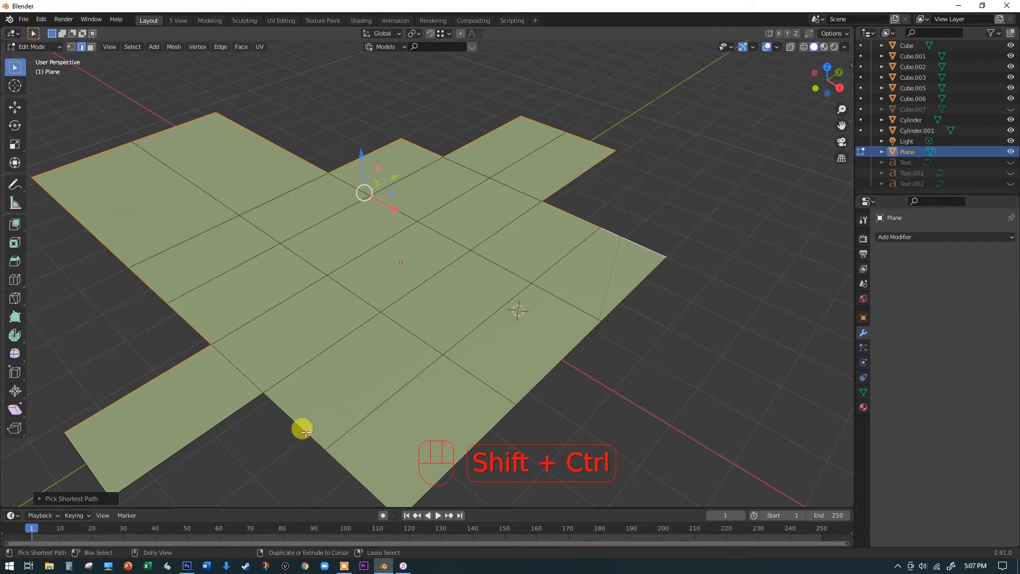
{"action": "key", "text": "e"}
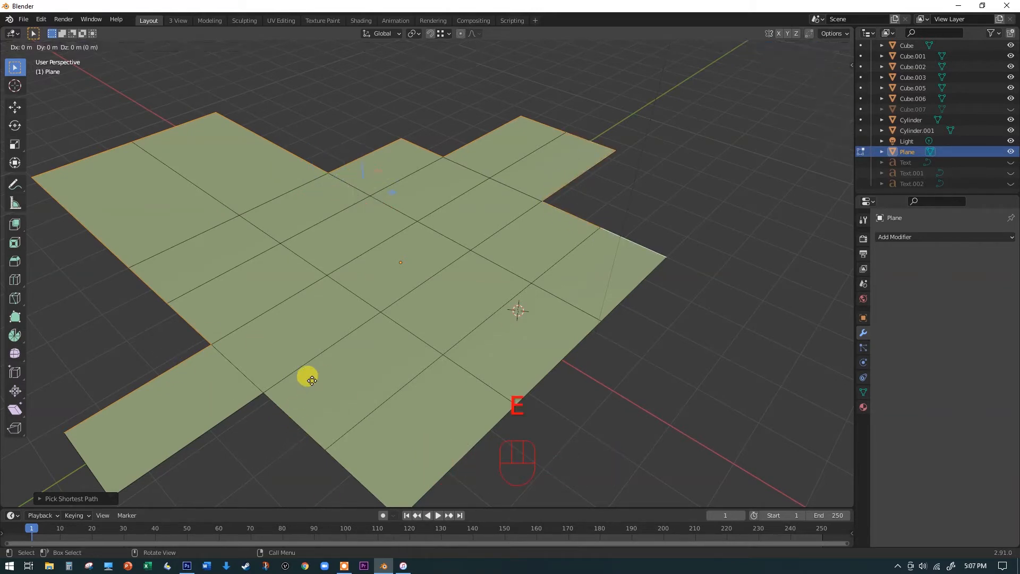
{"action": "key", "text": "z"}
{"action": "left_click", "coordinate": [289, 218]}
Step: Add three evenly spaced horizontal loop cuts around all the walls
{"action": "middle_click_drag", "start_coordinate": [297, 236], "coordinate": [330, 294]}
{"action": "middle_click_drag", "start_coordinate": [331, 293], "coordinate": [321, 318]}
{"action": "middle_click_drag", "start_coordinate": [381, 269], "coordinate": [386, 316]}
{"action": "key", "text": "space"}
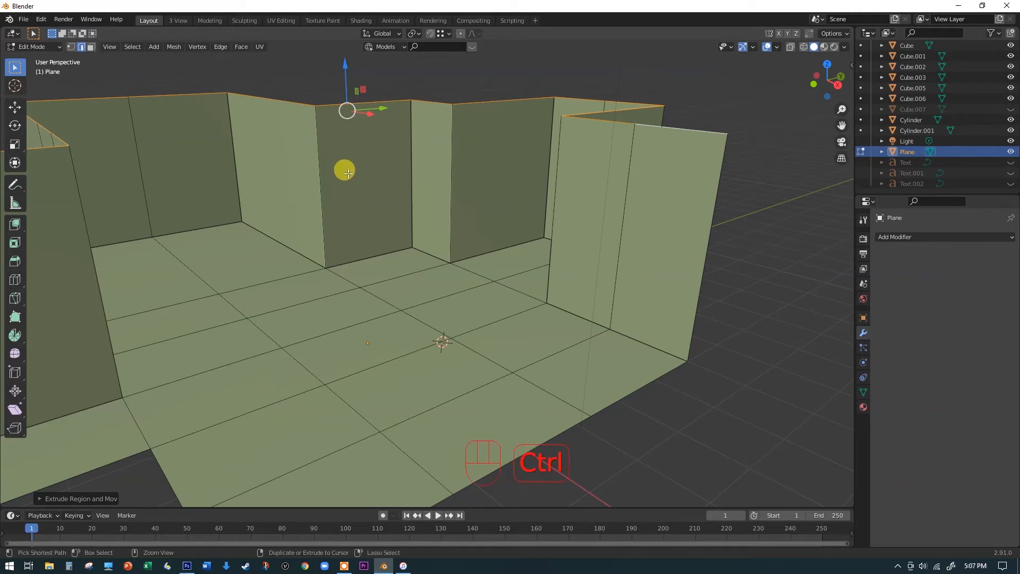
{"action": "key", "text": "ctrl+r"}
{"action": "scroll", "coordinate": [327, 165], "scroll_direction": "up", "scroll_amount": 1}
{"action": "scroll", "coordinate": [328, 166], "scroll_direction": "up", "scroll_amount": 1}
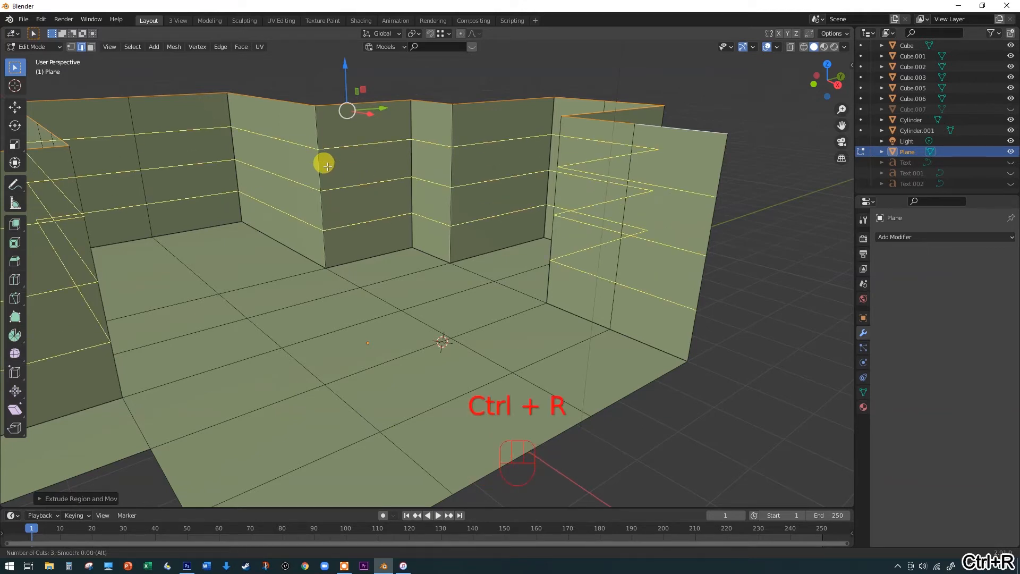
{"action": "left_click", "coordinate": [327, 166]}
{"action": "right_click", "coordinate": [326, 165]}
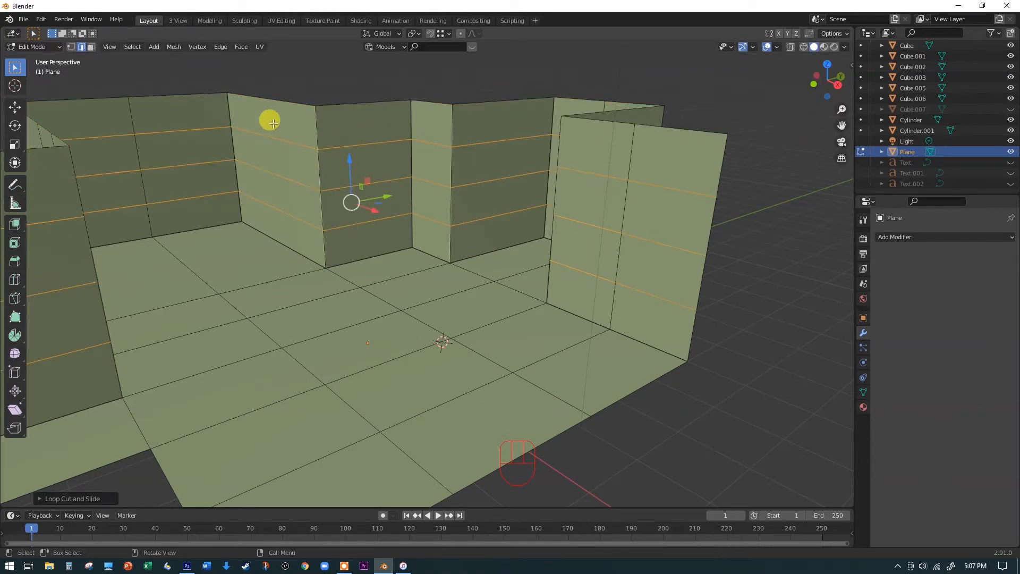
Step: Add two evenly spaced vertical loop cuts through the side wall of the negative-X floor extension
{"action": "key", "text": "ctrl+r"}
{"action": "left_click", "coordinate": [265, 103]}
{"action": "right_click", "coordinate": [264, 102]}
Step: Delete the three lower middle faces of the newly cut wall to open a doorway down to the floor
{"action": "scroll", "coordinate": [262, 137], "scroll_direction": "up", "scroll_amount": 2}
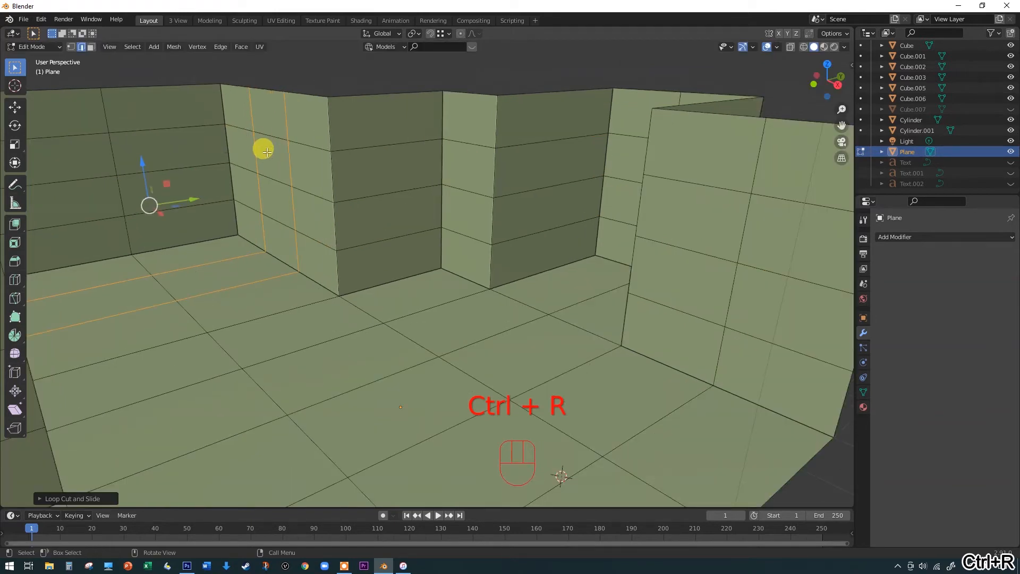
{"action": "key", "text": "3"}
{"action": "left_click", "coordinate": [269, 161]}
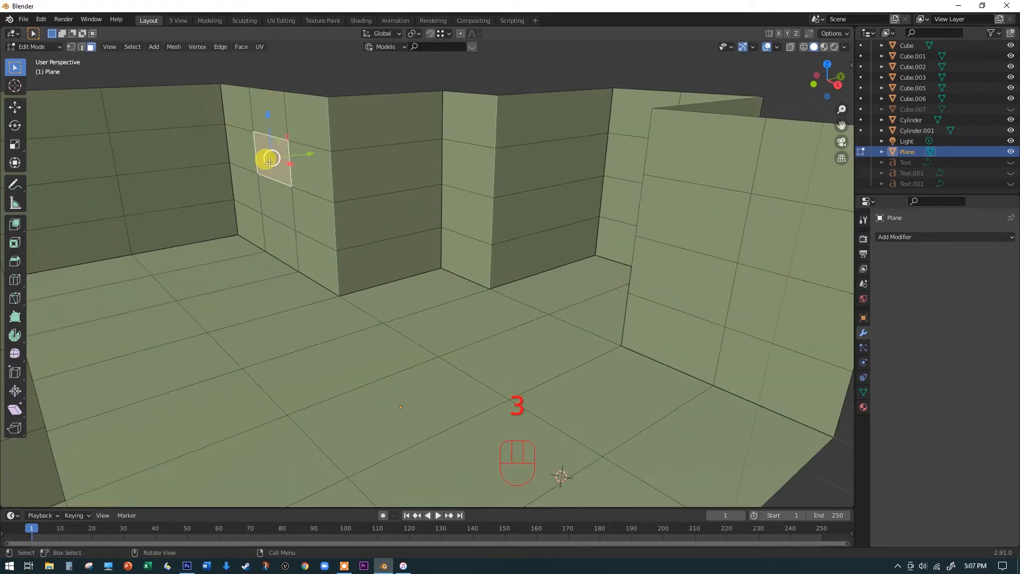
{"action": "left_click", "coordinate": [273, 205], "text": "shift"}
{"action": "left_click", "coordinate": [275, 245], "text": "shift"}
{"action": "key", "text": "Delete"}
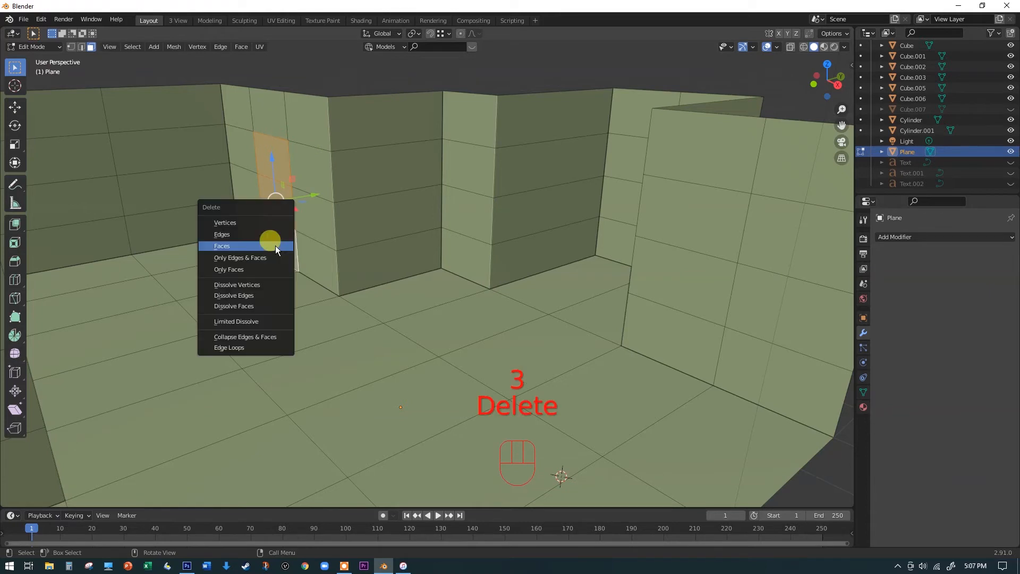
{"action": "left_click", "coordinate": [275, 246]}
Step: Select all floor faces using Select Similar with Co-planar and separate the selection into its own object
{"action": "scroll", "coordinate": [366, 295], "scroll_direction": "down", "scroll_amount": 4}
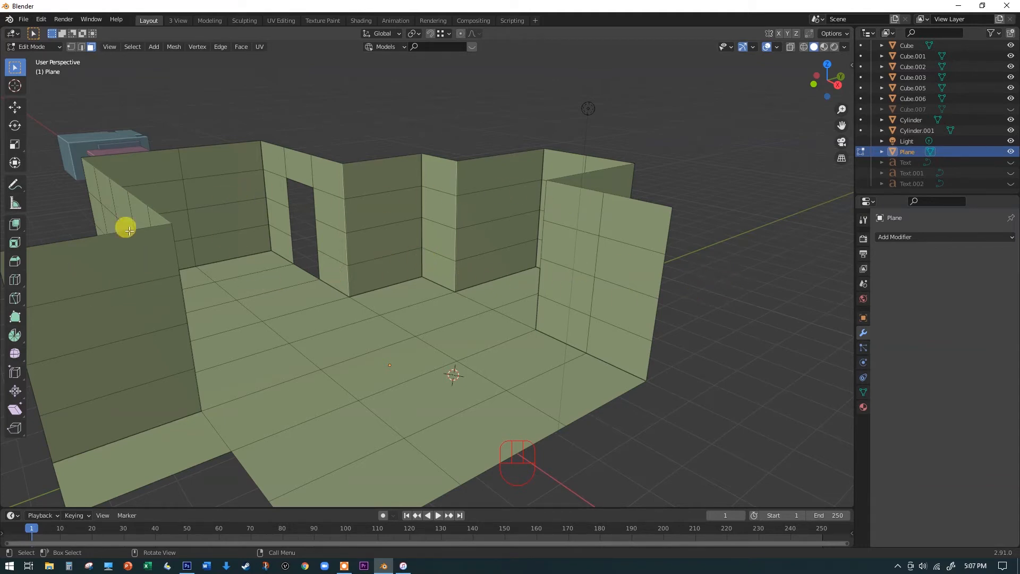
{"action": "scroll", "coordinate": [549, 273], "scroll_direction": "down", "scroll_amount": 2}
{"action": "key", "text": "space"}
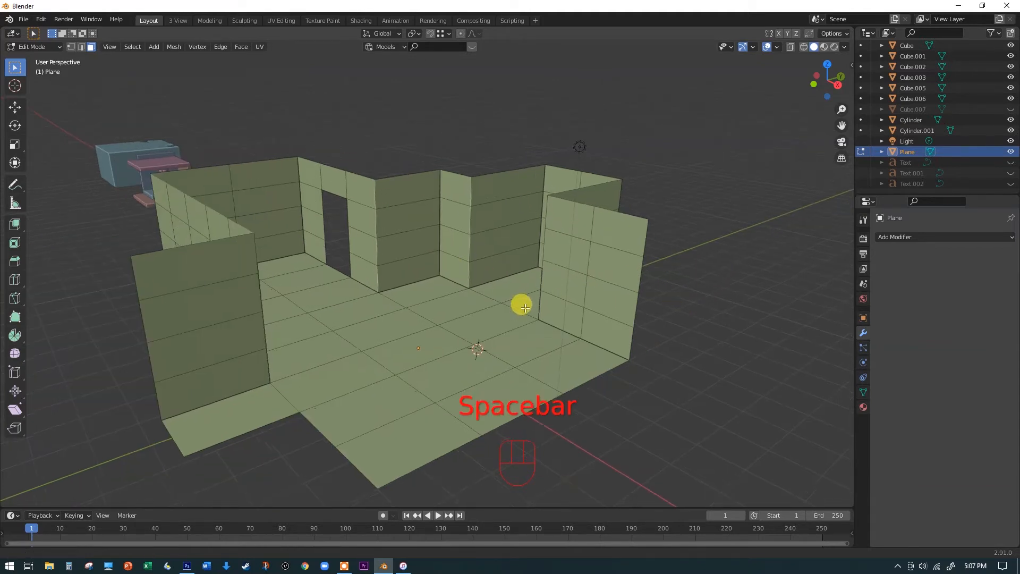
{"action": "middle_click_drag", "start_coordinate": [521, 303], "coordinate": [518, 245]}
{"action": "key", "text": "space"}
{"action": "middle_click_drag", "start_coordinate": [348, 268], "coordinate": [346, 278]}
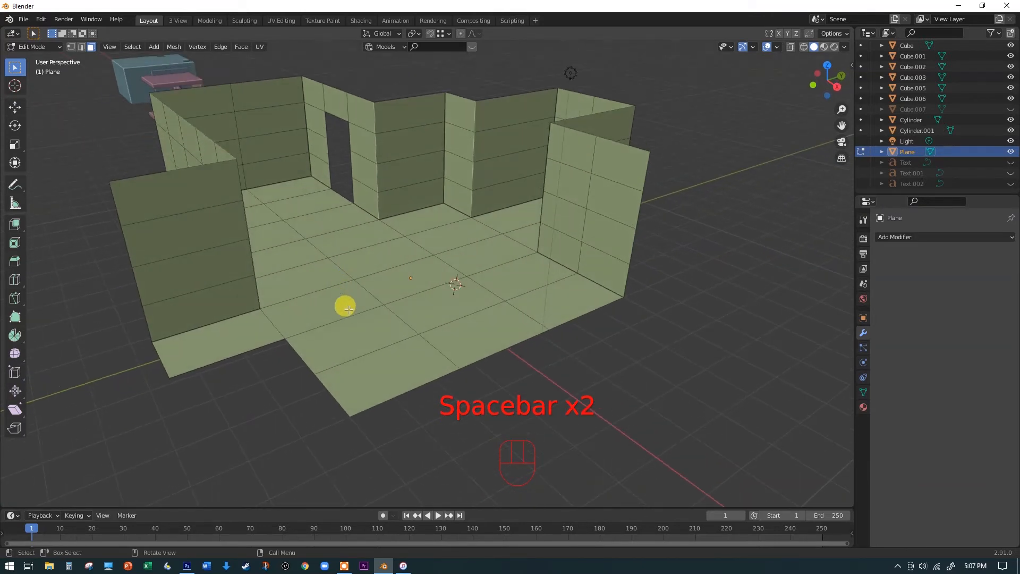
{"action": "left_click", "coordinate": [91, 47]}
{"action": "left_click", "coordinate": [357, 332]}
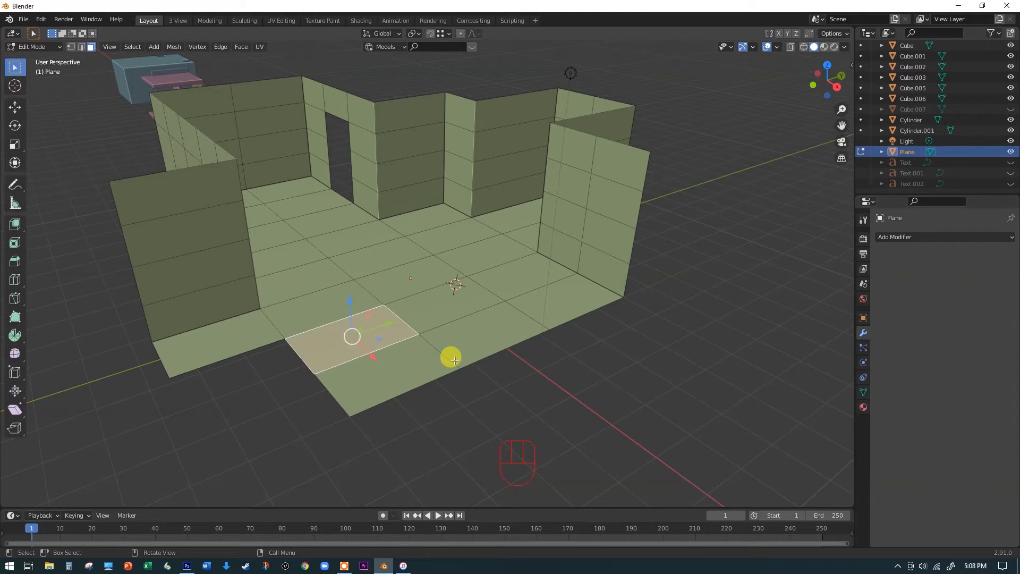
{"action": "key", "text": "shift+g"}
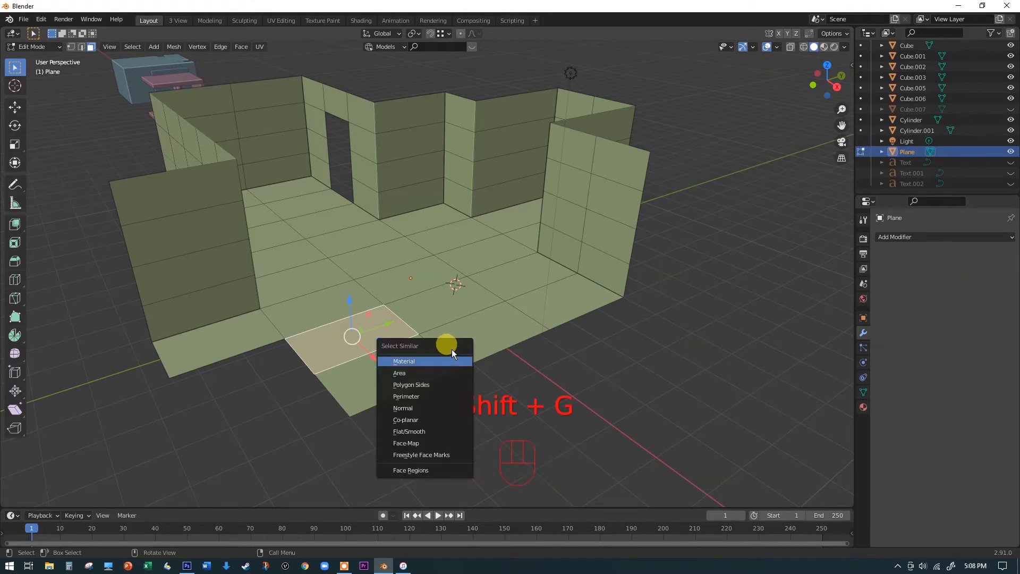
{"action": "left_click", "coordinate": [447, 419]}
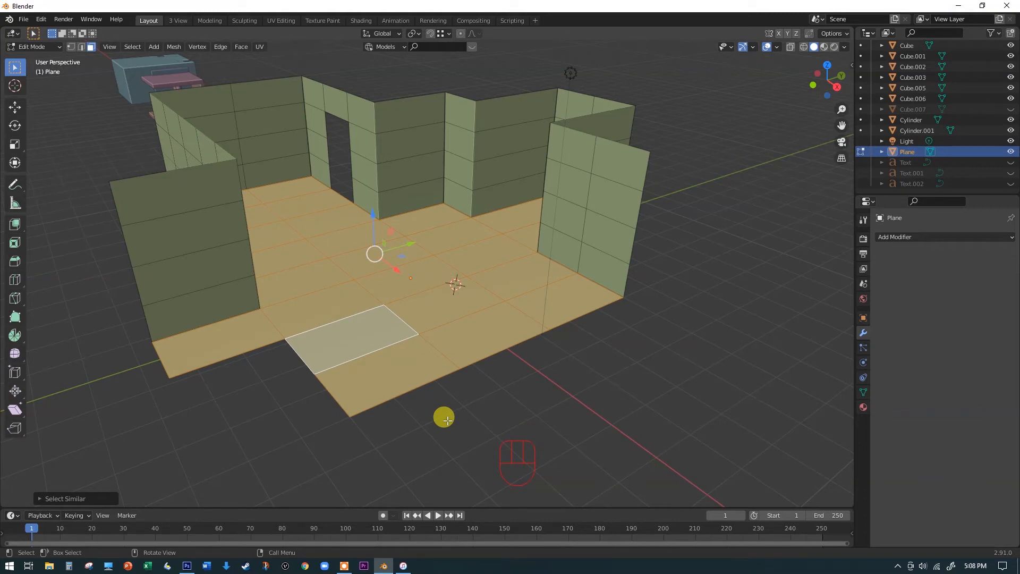
{"action": "key", "text": "p"}
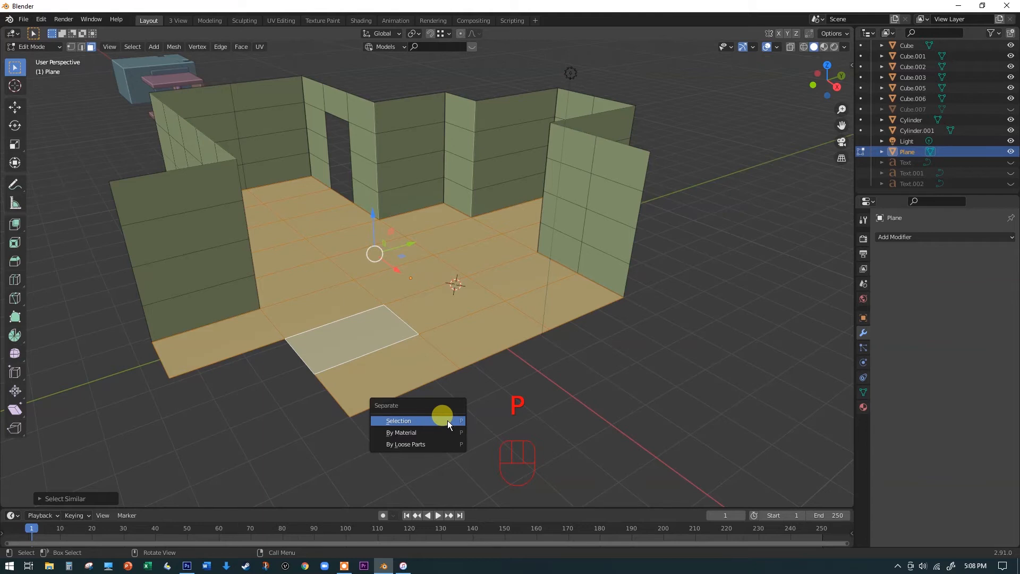
{"action": "left_click", "coordinate": [447, 419]}
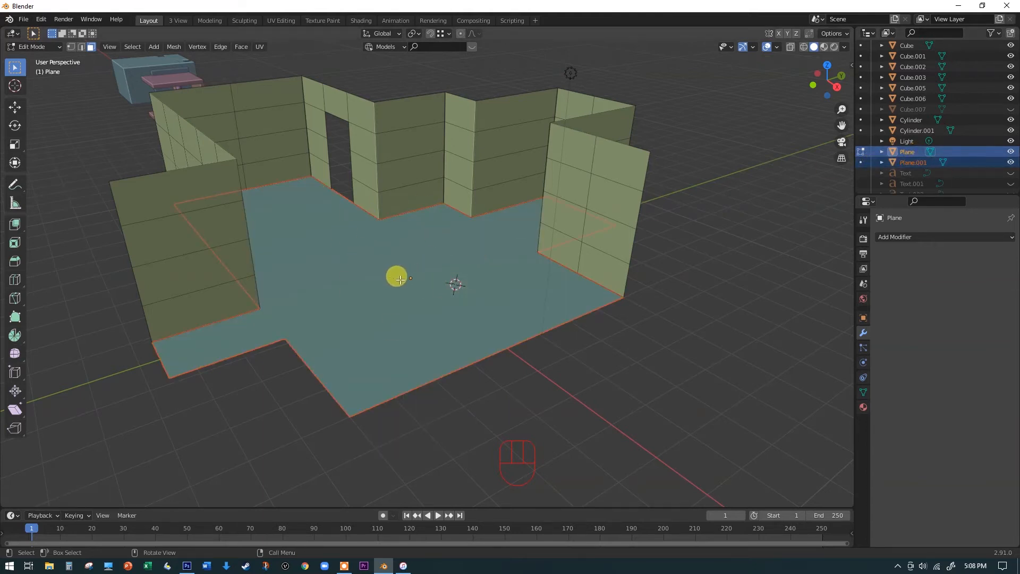
Step: In Object Mode, duplicate the separated floor and raise the copy along Z to the top of the walls as a ceiling
{"action": "key", "text": "Tab"}
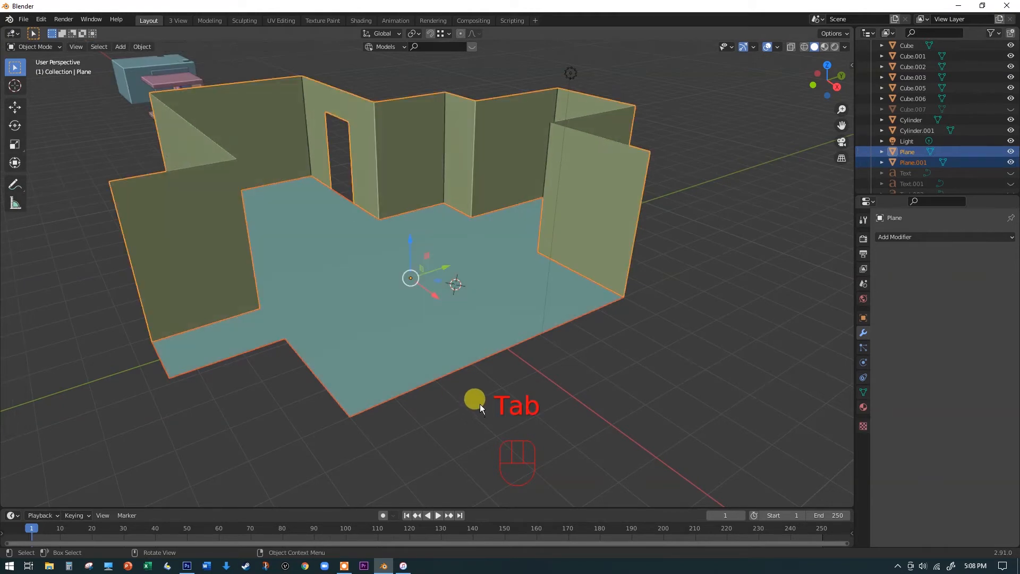
{"action": "left_click", "coordinate": [444, 404]}
{"action": "left_click", "coordinate": [398, 245]}
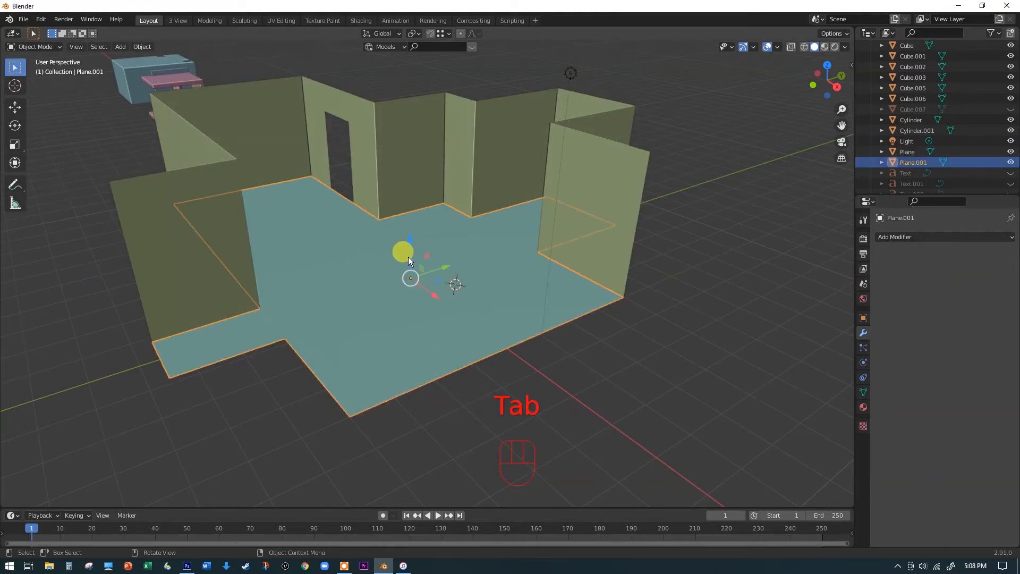
{"action": "key", "text": "shift+d"}
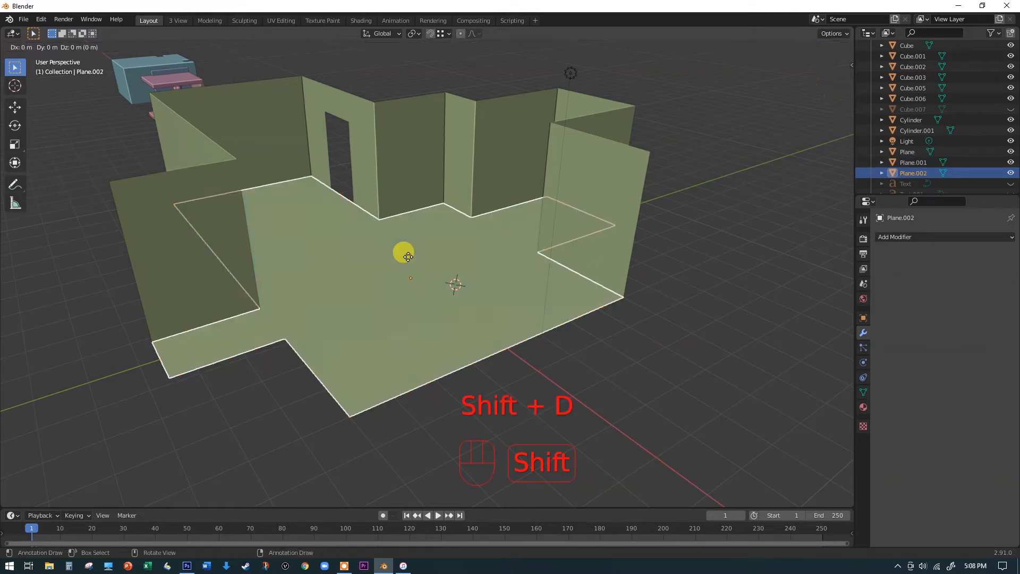
{"action": "right_click", "coordinate": [408, 256]}
{"action": "left_click_drag", "start_coordinate": [404, 237], "coordinate": [420, 92]}
Step: Examine the room from several angles, checking the ceiling, walls, doorway and floor
{"action": "middle_click_drag", "start_coordinate": [419, 91], "coordinate": [477, 218]}
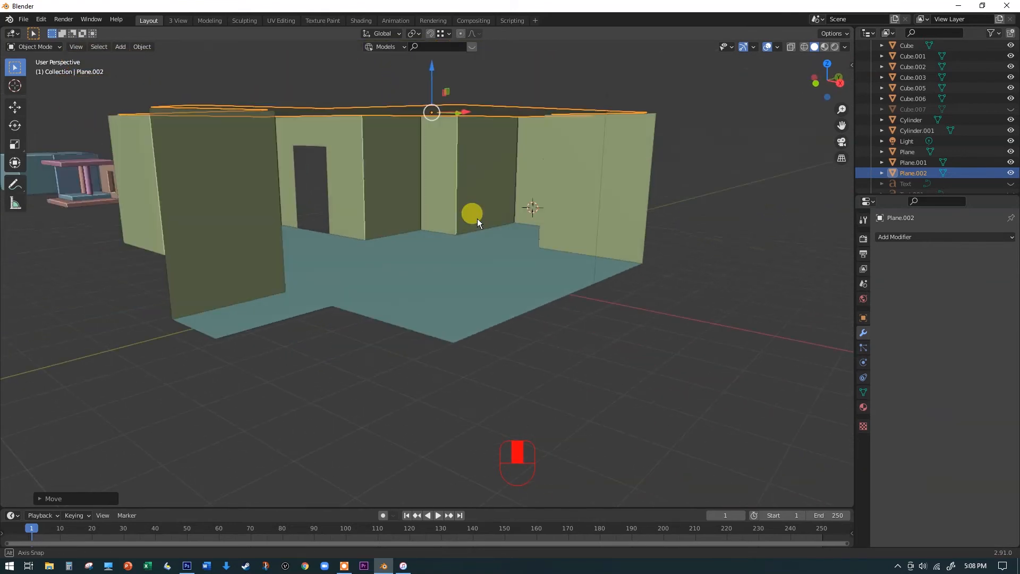
{"action": "scroll", "coordinate": [425, 220], "scroll_direction": "up", "scroll_amount": 5}
{"action": "middle_click_drag", "start_coordinate": [397, 222], "coordinate": [527, 168]}
{"action": "scroll", "coordinate": [414, 212], "scroll_direction": "down", "scroll_amount": 4}
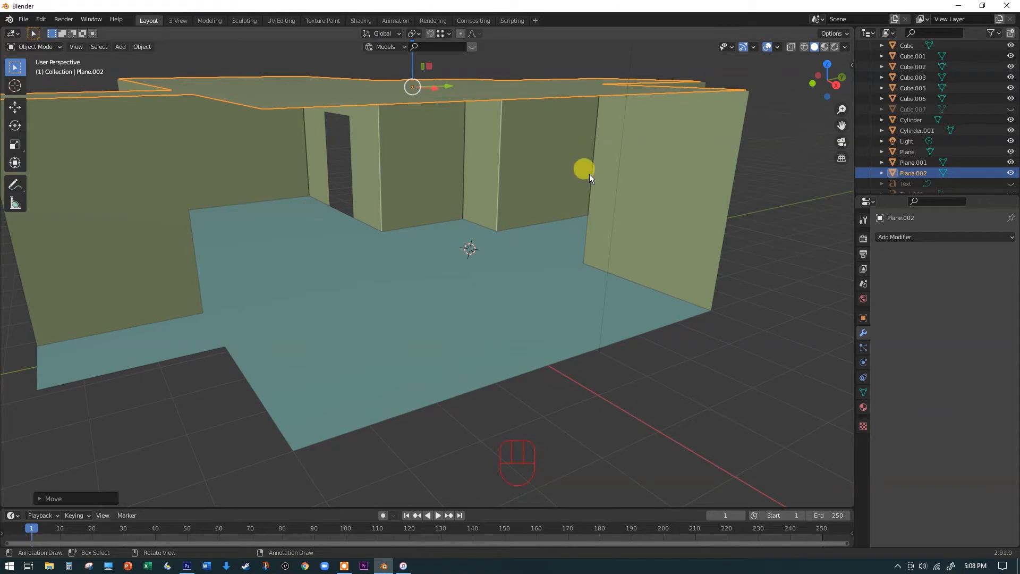
{"action": "scroll", "coordinate": [485, 159], "scroll_direction": "up", "scroll_amount": 4}
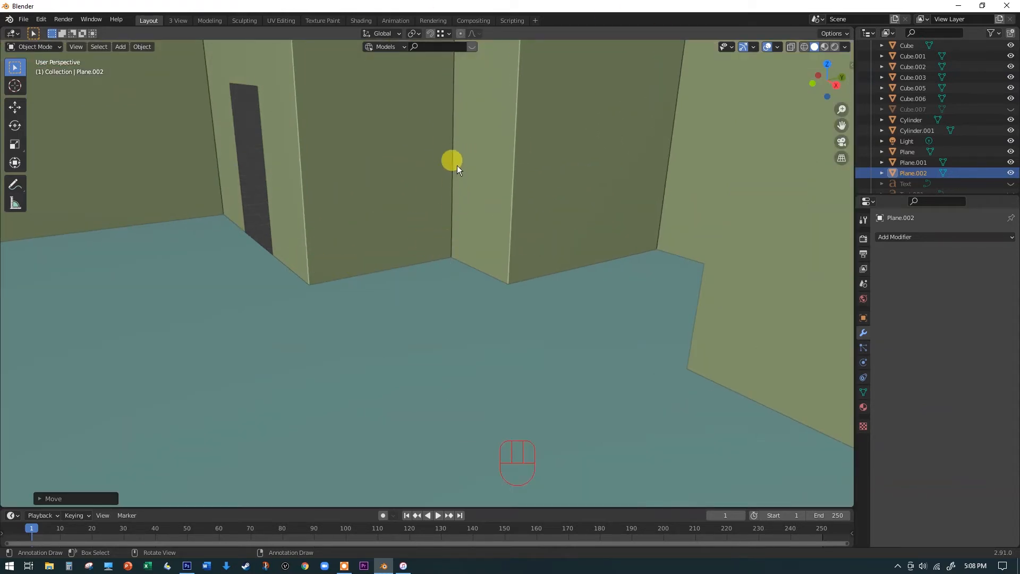
{"action": "scroll", "coordinate": [457, 169], "scroll_direction": "down", "scroll_amount": 6}
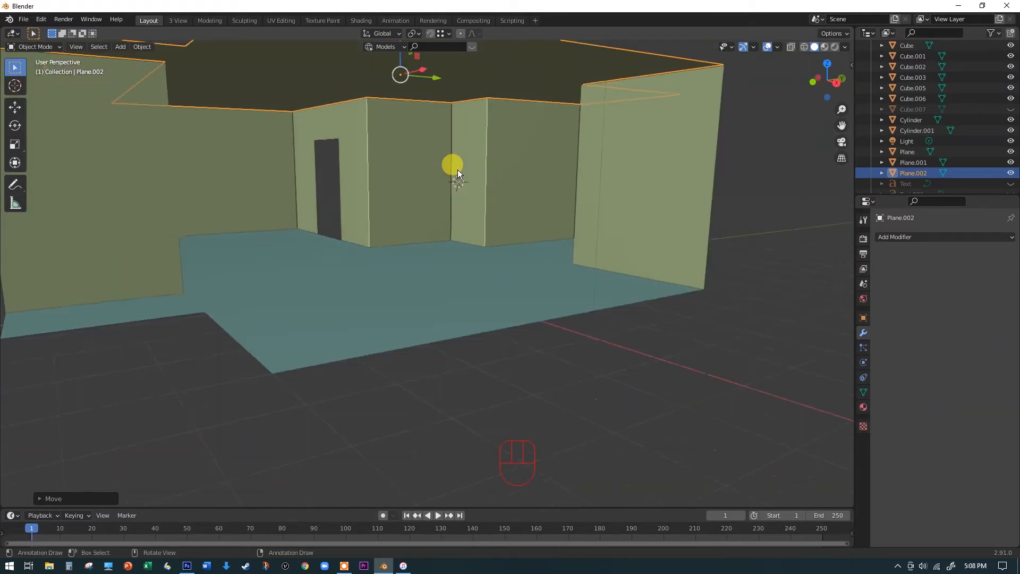
{"action": "scroll", "coordinate": [457, 170], "scroll_direction": "down", "scroll_amount": 2}
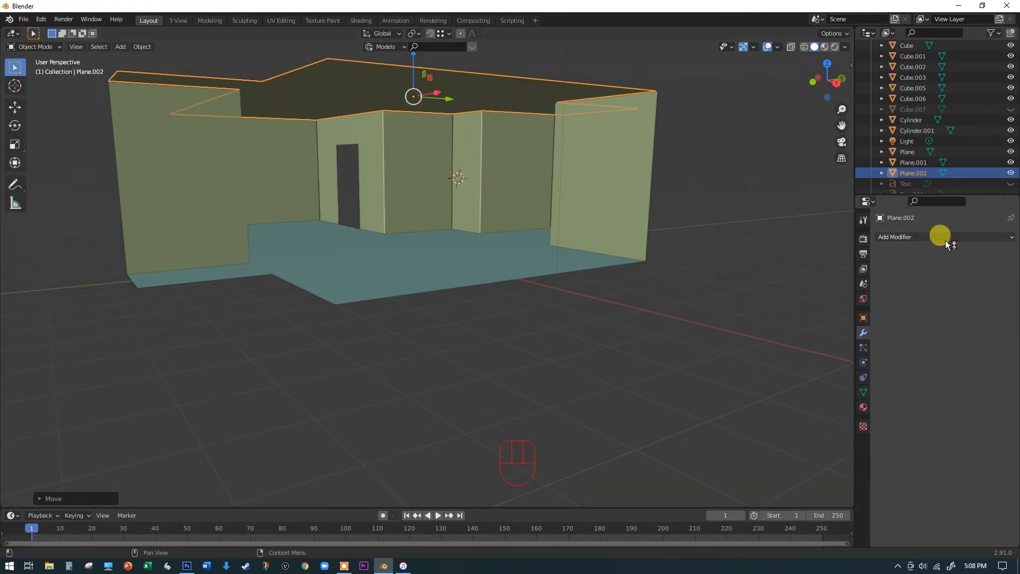
Step: Add a Solidify modifier to the walls object and set its thickness to 0.27 m
{"action": "left_click", "coordinate": [528, 163]}
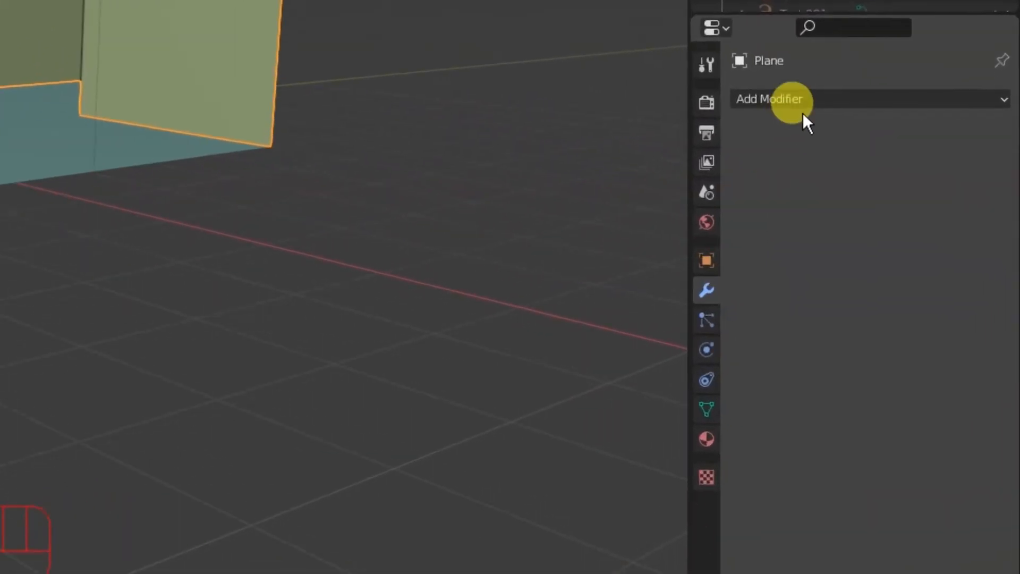
{"action": "left_click", "coordinate": [804, 101]}
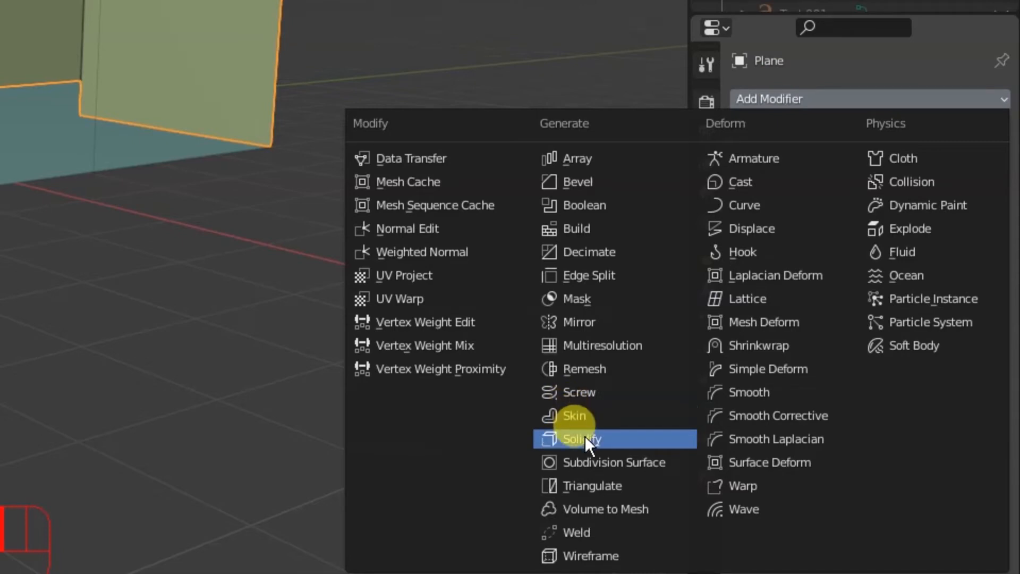
{"action": "left_click", "coordinate": [654, 440]}
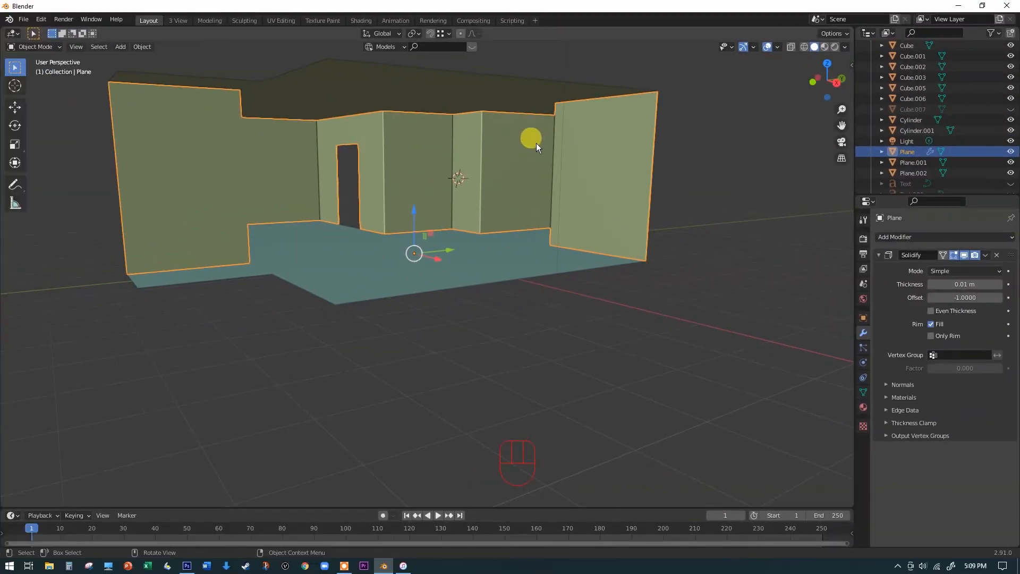
{"action": "scroll", "coordinate": [668, 141], "scroll_direction": "up", "scroll_amount": 5}
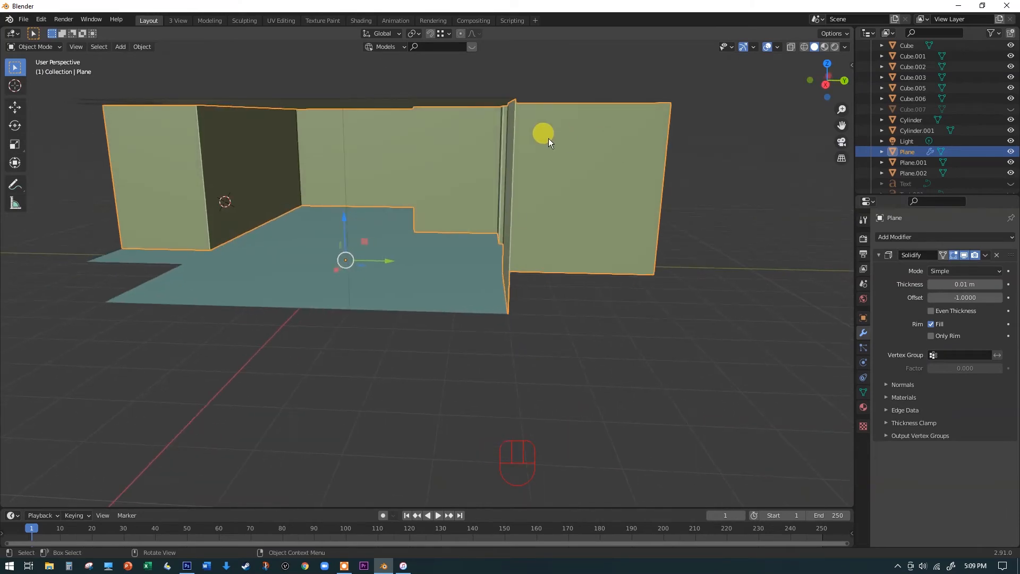
{"action": "mouse_move", "coordinate": [520, 136]}
{"action": "middle_mouse_down"}
{"action": "mouse_move", "coordinate": [510, 142]}
{"action": "mouse_move", "coordinate": [516, 154]}
{"action": "middle_mouse_up"}
{"action": "scroll", "coordinate": [515, 154], "scroll_direction": "up", "scroll_amount": 2}
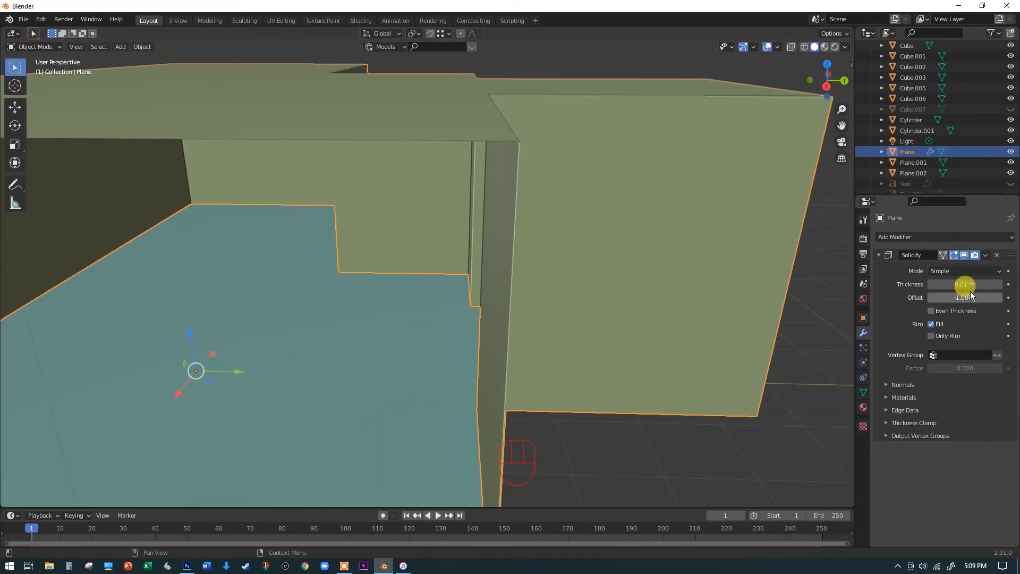
{"action": "left_click_drag", "start_coordinate": [957, 284], "coordinate": [988, 284]}
Step: Turn on Even Thickness in the walls' Solidify modifier
{"action": "middle_click_drag", "start_coordinate": [607, 227], "coordinate": [619, 253]}
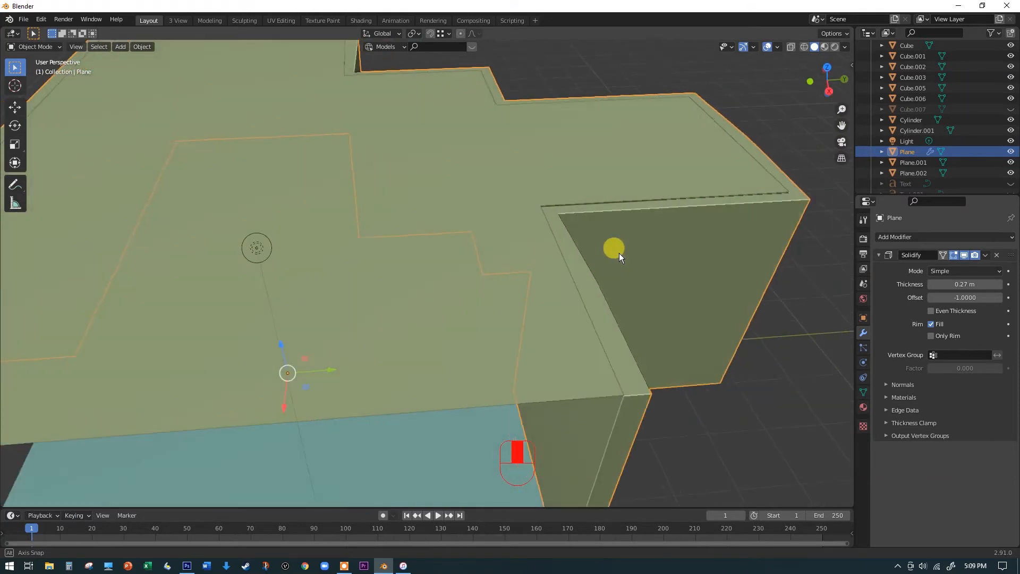
{"action": "scroll", "coordinate": [620, 252], "scroll_direction": "down", "scroll_amount": 5}
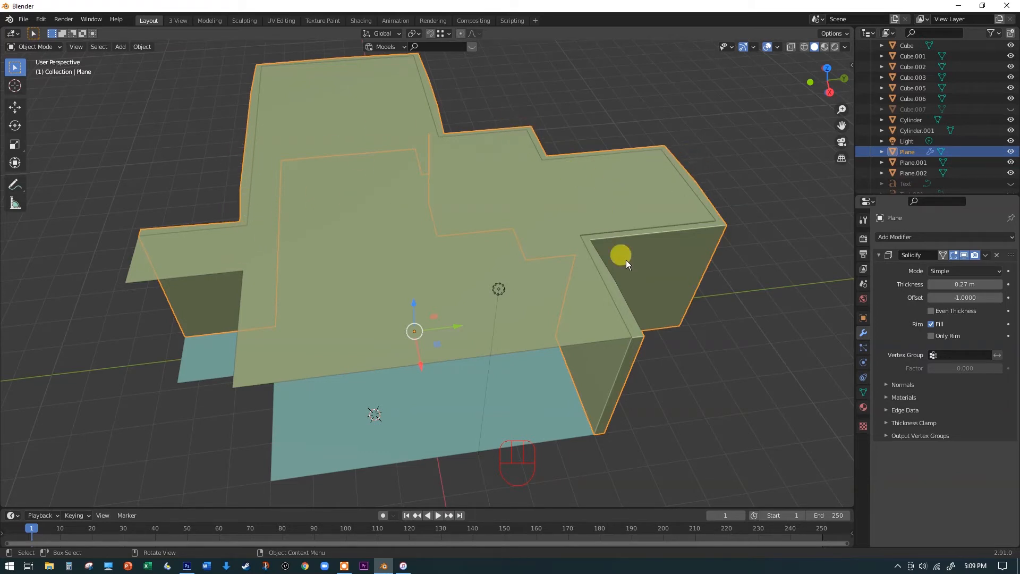
{"action": "left_click", "coordinate": [932, 311]}
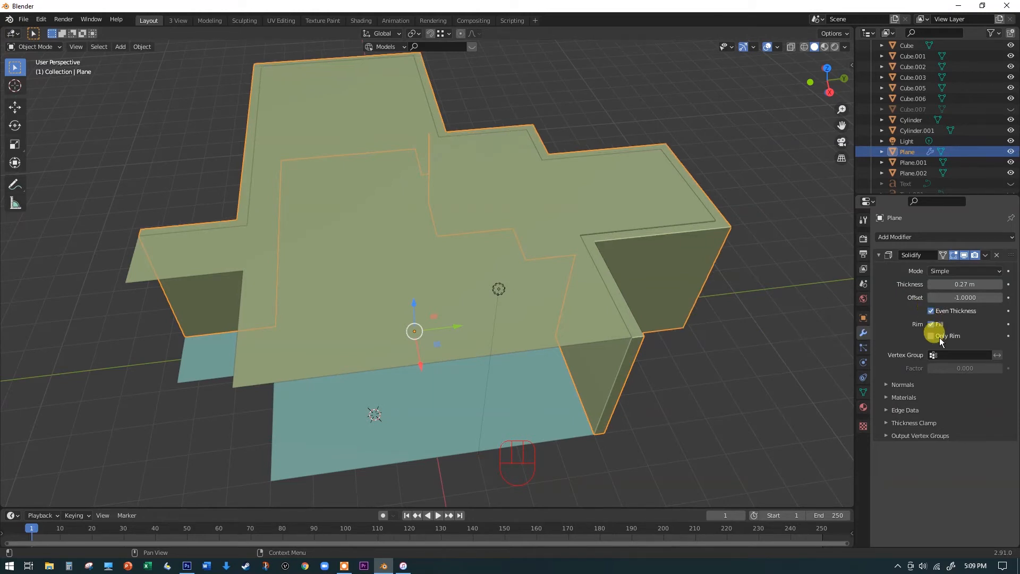
Step: Delete the ceiling object and inspect the thickened walls and doorway from above
{"action": "left_click", "coordinate": [859, 171]}
{"action": "key", "text": "Delete"}
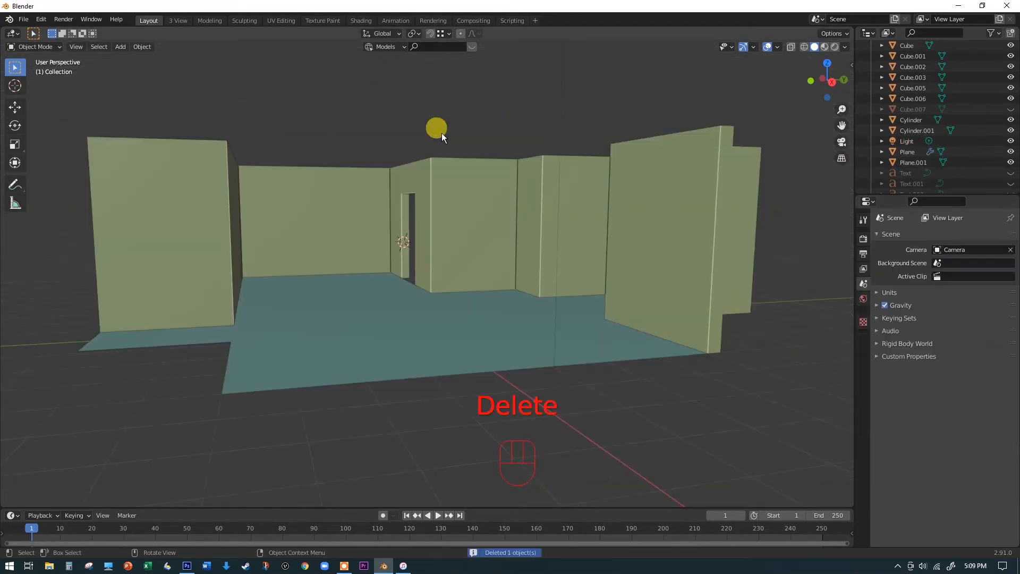
{"action": "middle_click_drag", "start_coordinate": [441, 133], "coordinate": [490, 203]}
{"action": "scroll", "coordinate": [488, 207], "scroll_direction": "up", "scroll_amount": 5}
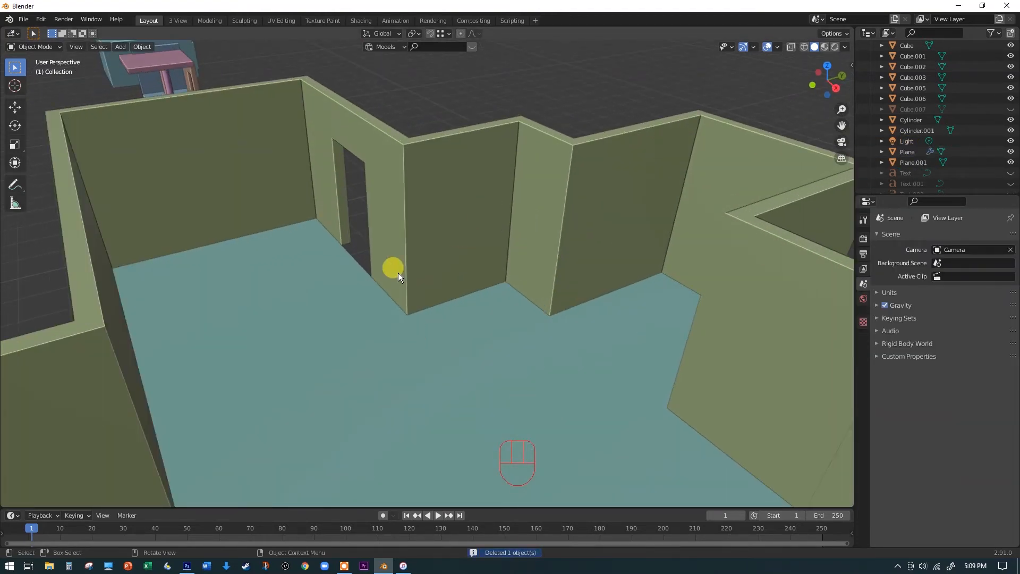
{"action": "scroll", "coordinate": [350, 183], "scroll_direction": "up", "scroll_amount": 4}
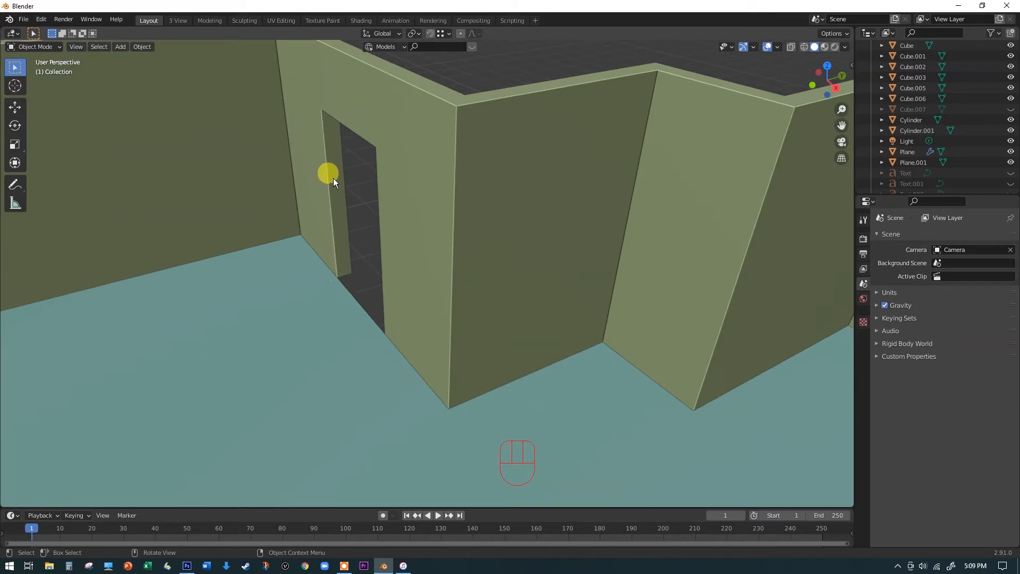
{"action": "scroll", "coordinate": [339, 260], "scroll_direction": "down", "scroll_amount": 5}
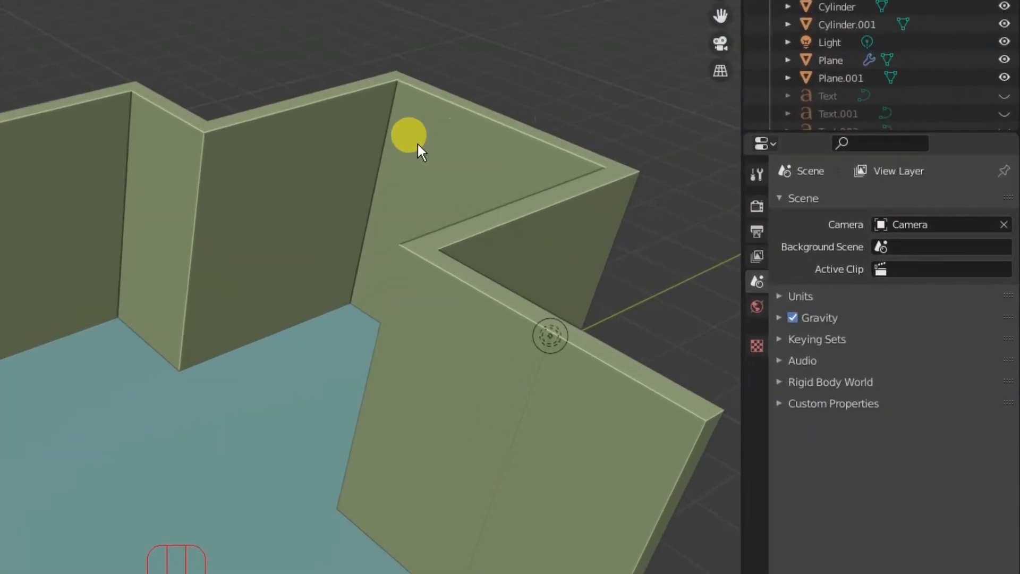
Step: Turn off the viewport display of the walls' Solidify modifier and add two vertical loop cuts across the wall section beside the doorway
{"action": "left_click", "coordinate": [668, 203]}
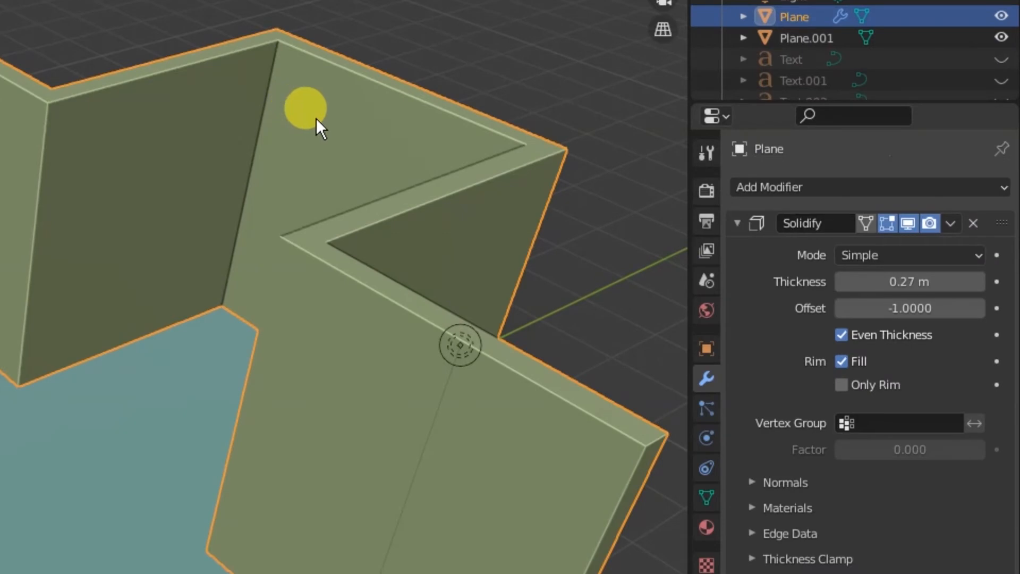
{"action": "left_click", "coordinate": [909, 224]}
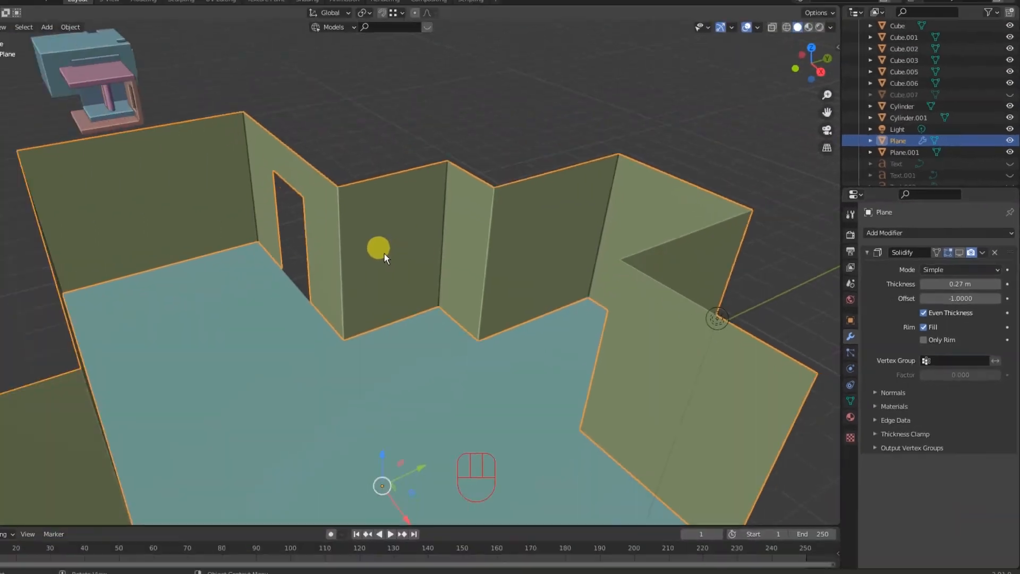
{"action": "key", "text": "Tab"}
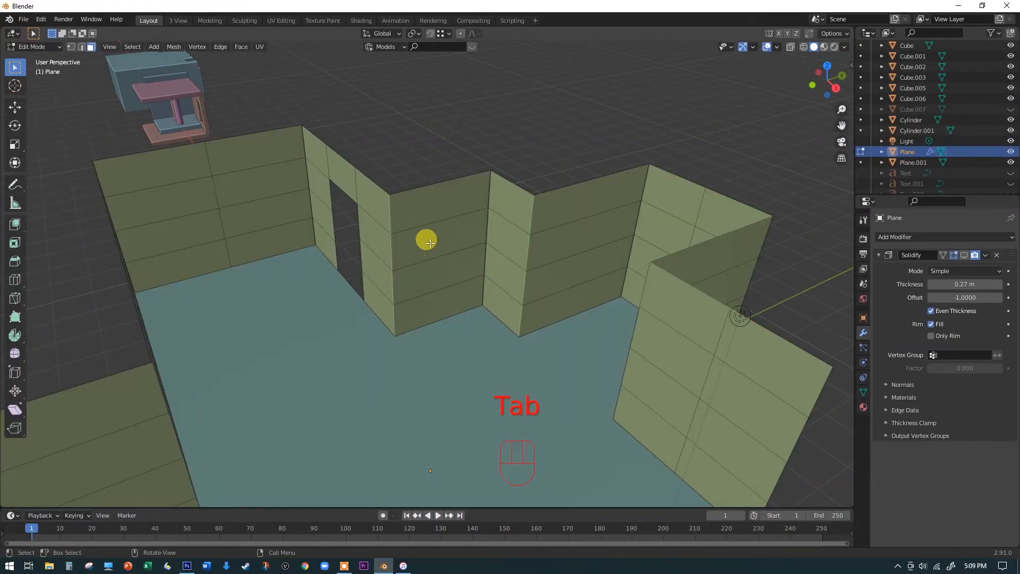
{"action": "key", "text": "ctrl+r"}
{"action": "scroll", "coordinate": [425, 226], "scroll_direction": "up", "scroll_amount": 1}
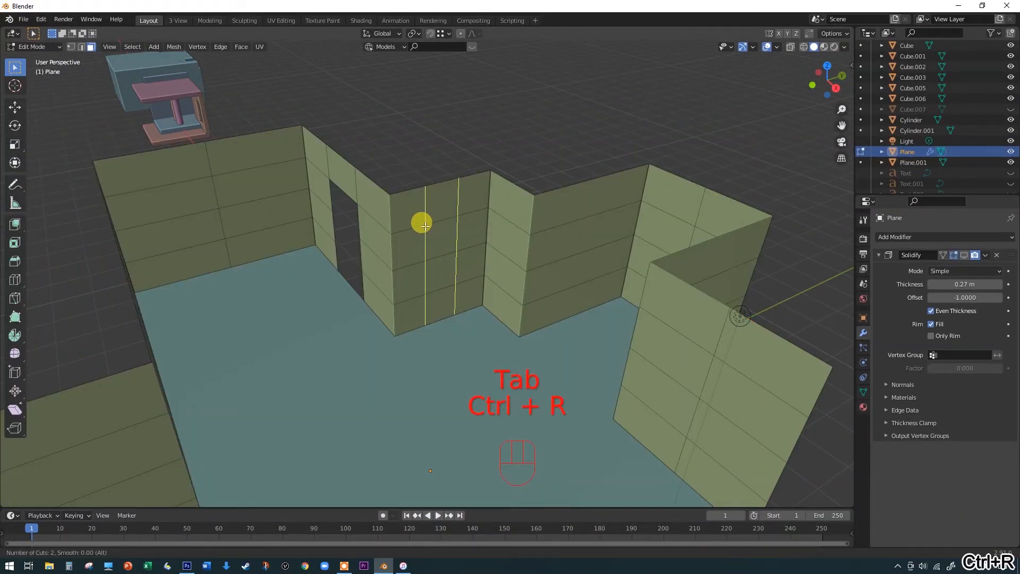
{"action": "left_click", "coordinate": [425, 225]}
{"action": "scroll", "coordinate": [427, 228], "scroll_direction": "up", "scroll_amount": 3}
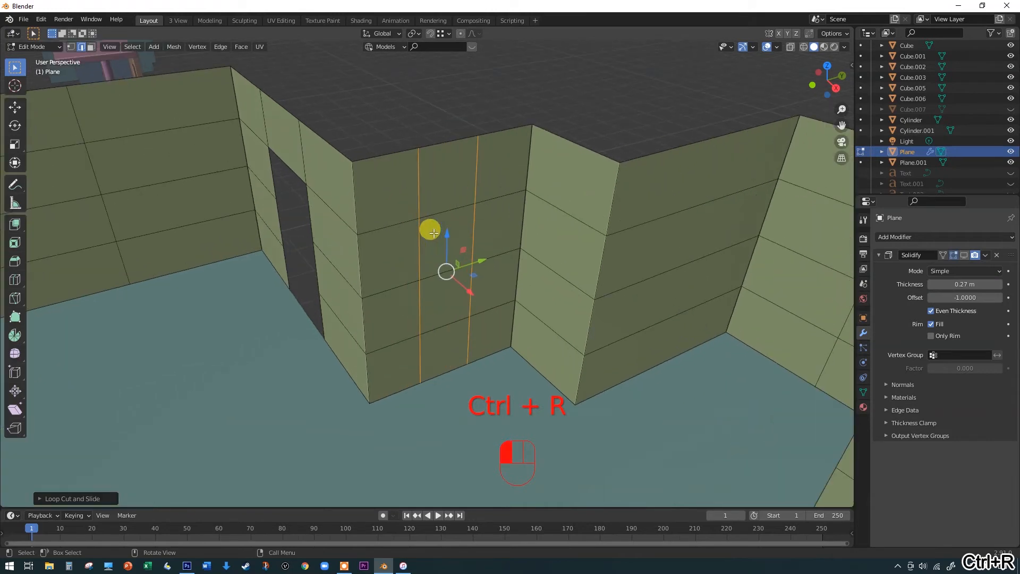
{"action": "left_click", "coordinate": [427, 231]}
Step: Delete the middle face in the second row from the top of the newly cut wall to open a window
{"action": "left_click", "coordinate": [91, 46]}
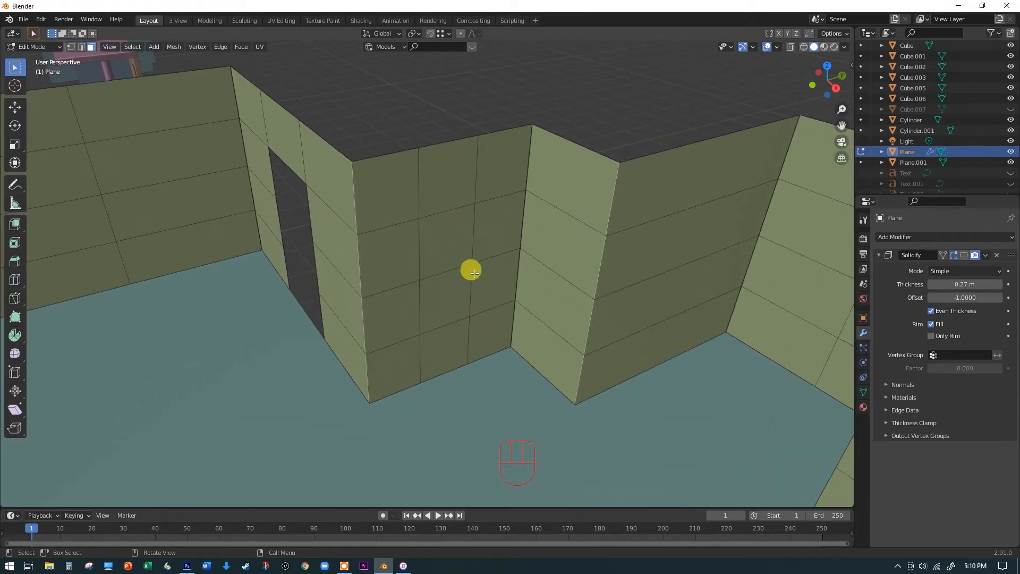
{"action": "left_click", "coordinate": [447, 229]}
{"action": "key", "text": "Delete"}
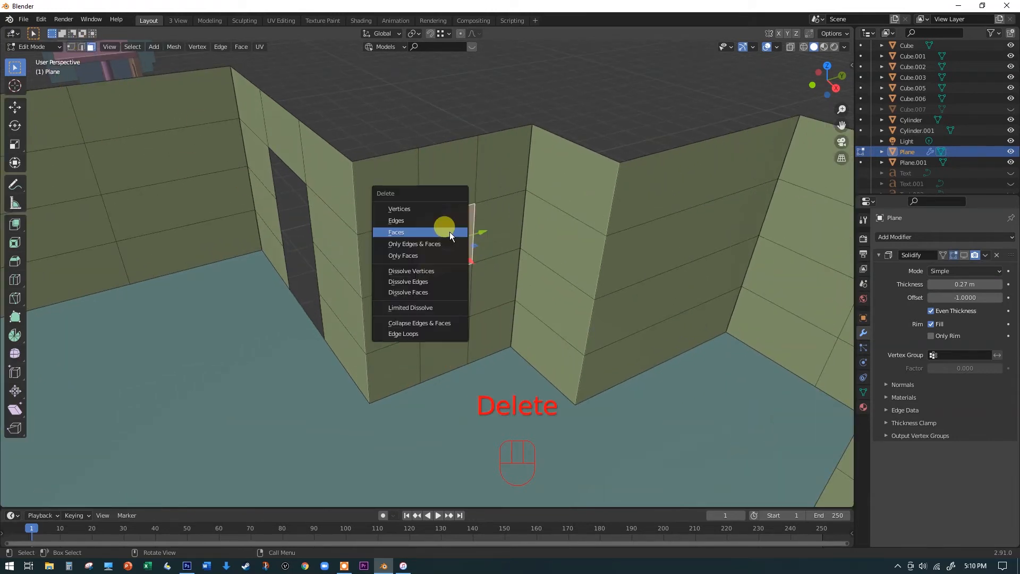
{"action": "left_click", "coordinate": [449, 232]}
{"action": "middle_click_drag", "start_coordinate": [467, 246], "coordinate": [485, 288]}
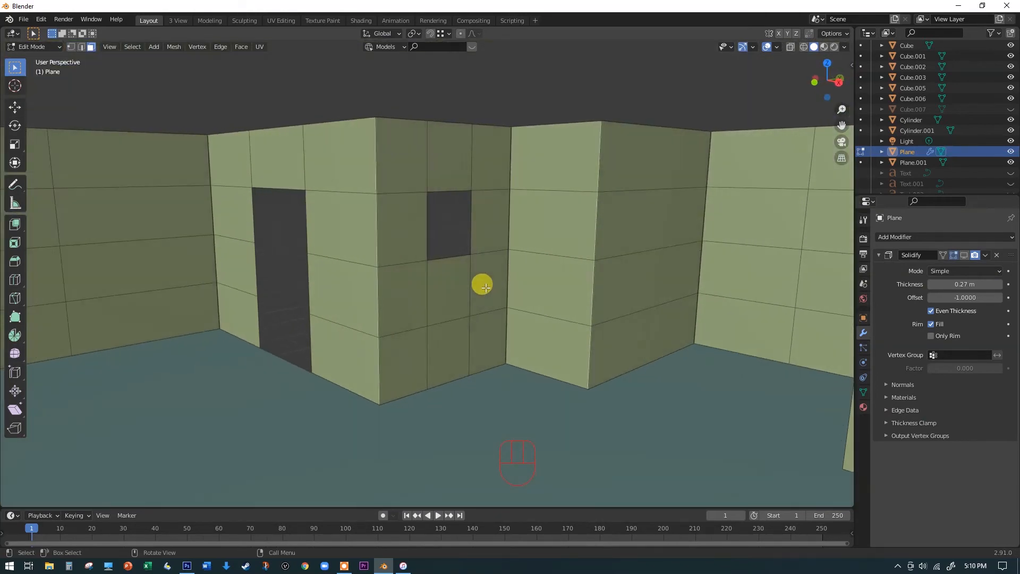
Step: Turn the Solidify modifier's viewport display back on and check the wall depth around the window and doorway
{"action": "left_click", "coordinate": [965, 255]}
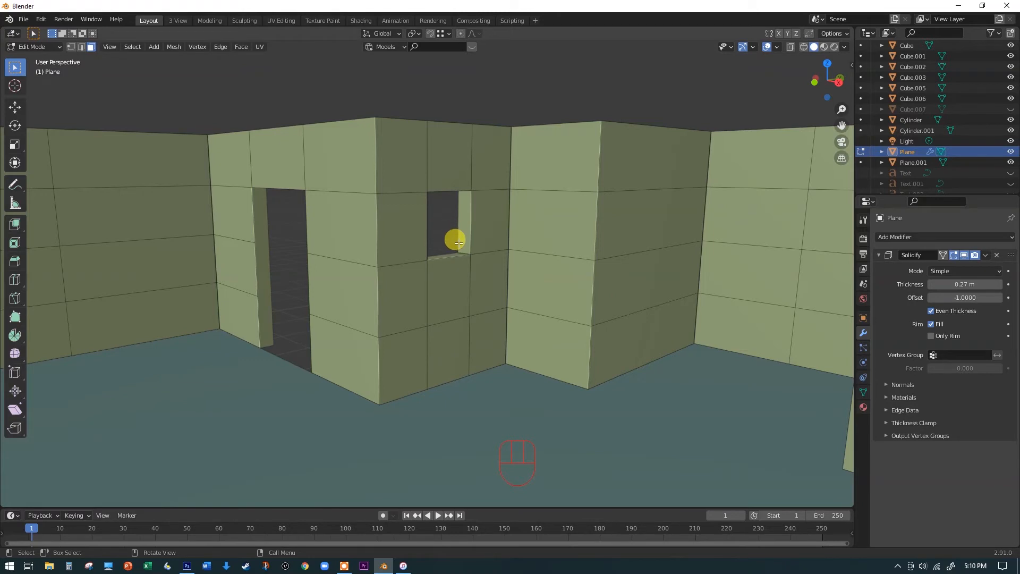
{"action": "middle_click_drag", "start_coordinate": [519, 266], "coordinate": [535, 274]}
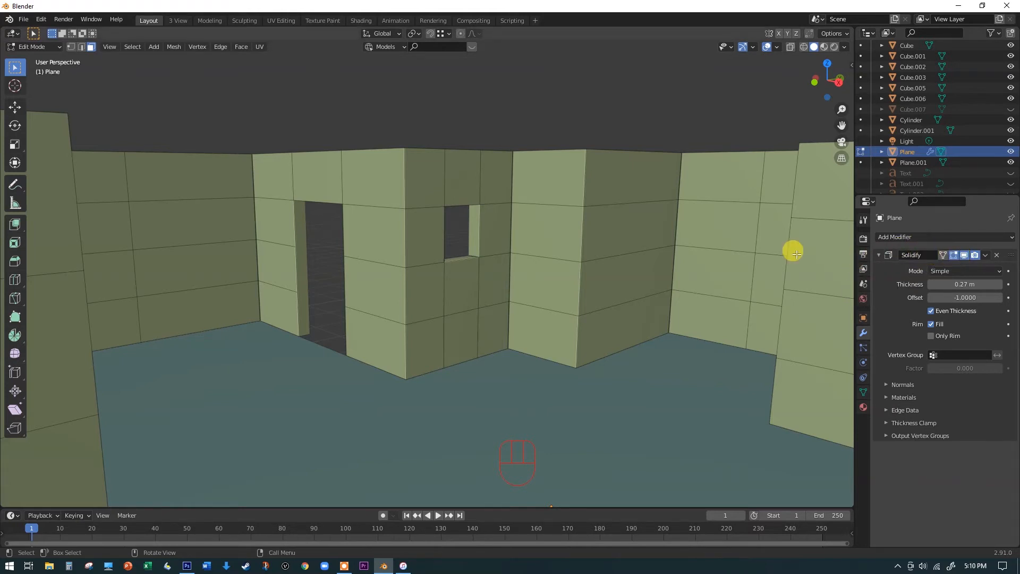
{"action": "scroll", "coordinate": [550, 274], "scroll_direction": "down", "scroll_amount": 3}
{"action": "middle_click_drag", "start_coordinate": [387, 269], "coordinate": [193, 223]}
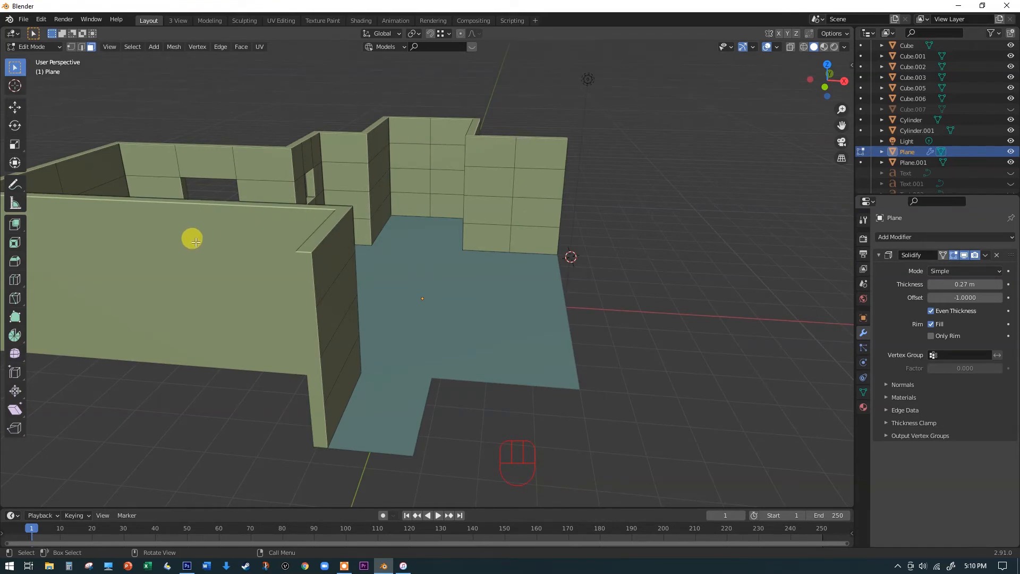
Step: Return to Object Mode and apply the Solidify modifier to the walls
{"action": "key", "text": "Tab"}
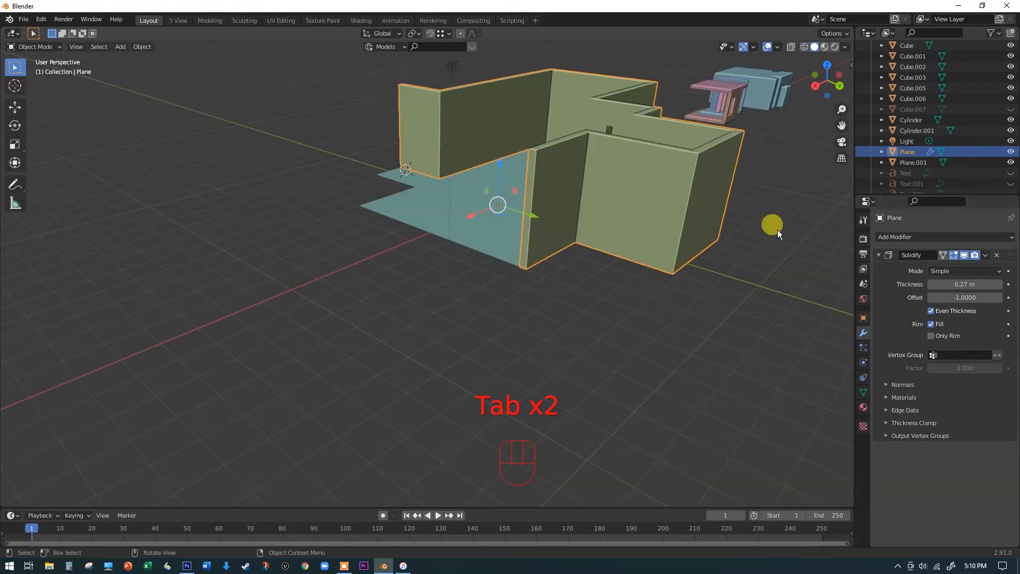
{"action": "left_click", "coordinate": [980, 253]}
{"action": "left_click", "coordinate": [955, 270]}
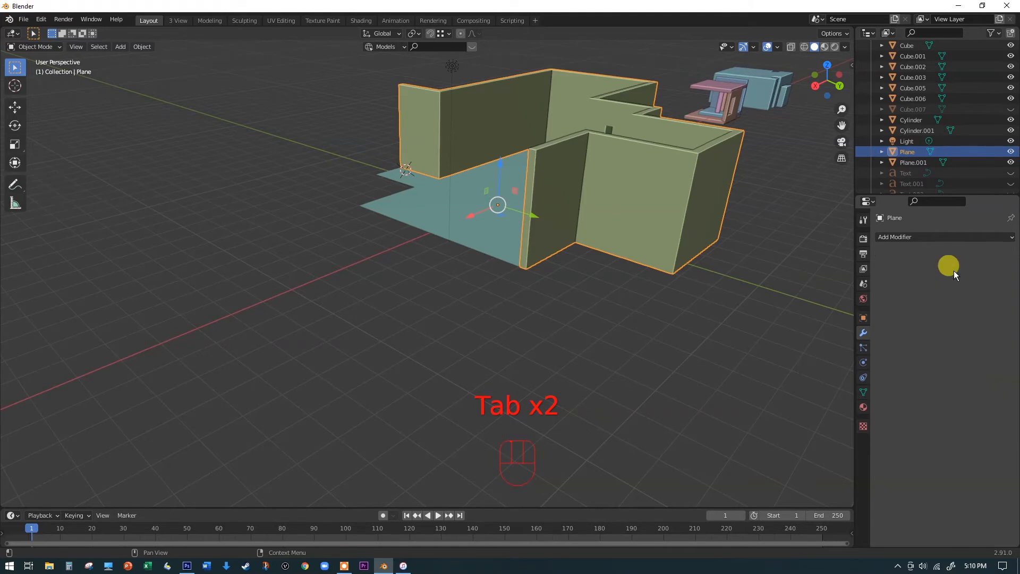
Step: In Edit Mode, extrude two separate top-row faces of the long outer wall outward twice to form two beams
{"action": "key", "text": "Tab"}
{"action": "left_click", "coordinate": [397, 136]}
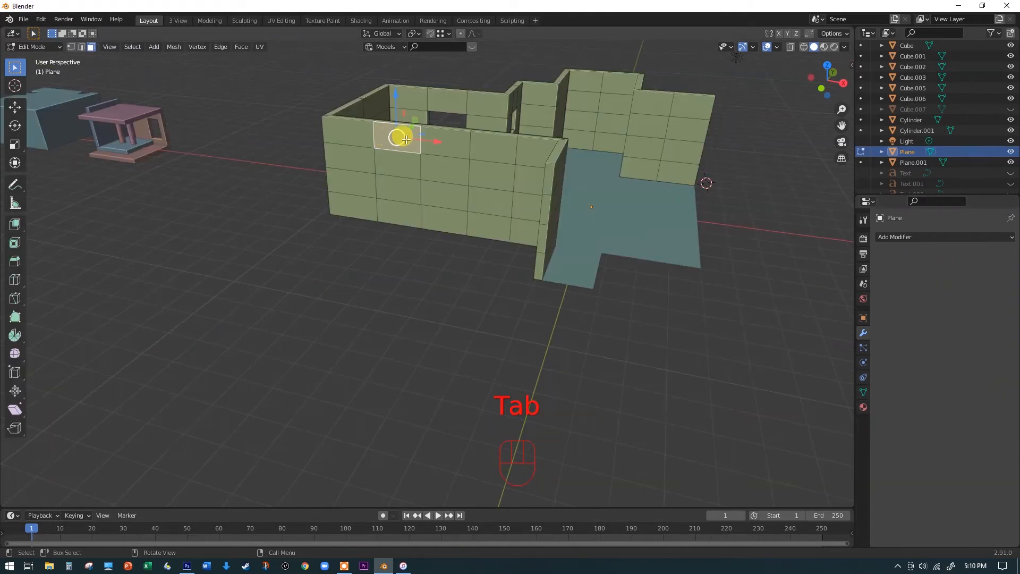
{"action": "left_click", "coordinate": [493, 150], "text": "shift"}
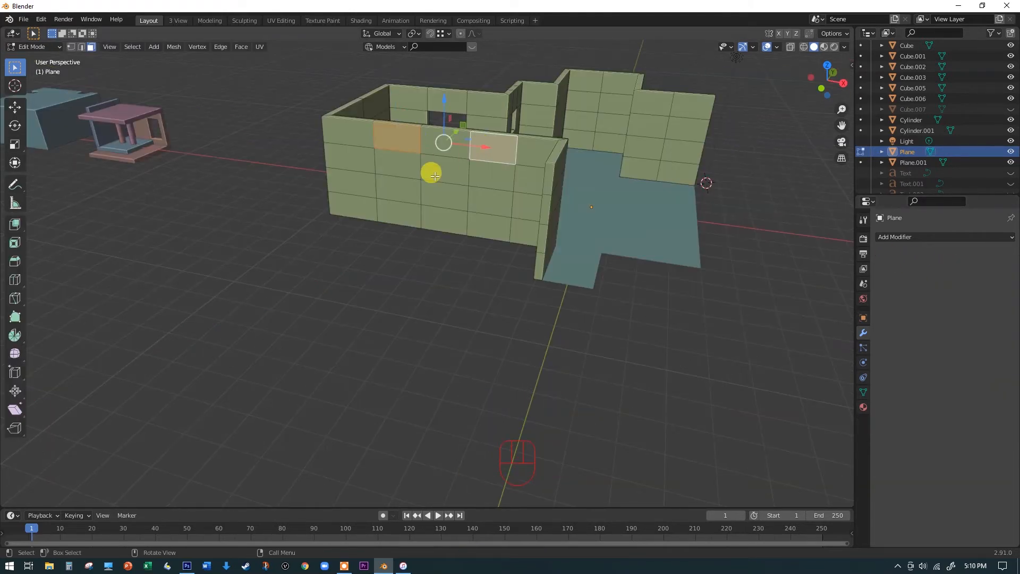
{"action": "key", "text": "e"}
{"action": "left_click", "coordinate": [356, 227]}
{"action": "key", "text": "e"}
{"action": "left_click", "coordinate": [333, 232]}
Step: Extrude the underside faces at the outer ends of both beams downward about 2.9 m to form supporting legs
{"action": "middle_click_drag", "start_coordinate": [332, 232], "coordinate": [432, 223]}
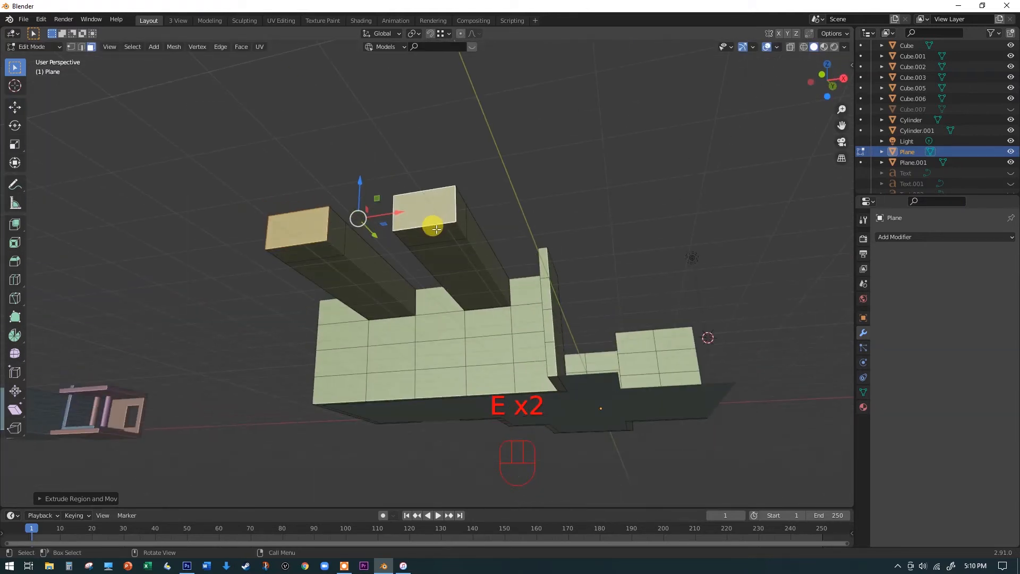
{"action": "left_click", "coordinate": [432, 223]}
{"action": "left_click", "coordinate": [321, 245], "text": "shift"}
{"action": "key", "text": "ctrl+z"}
{"action": "key", "text": "e"}
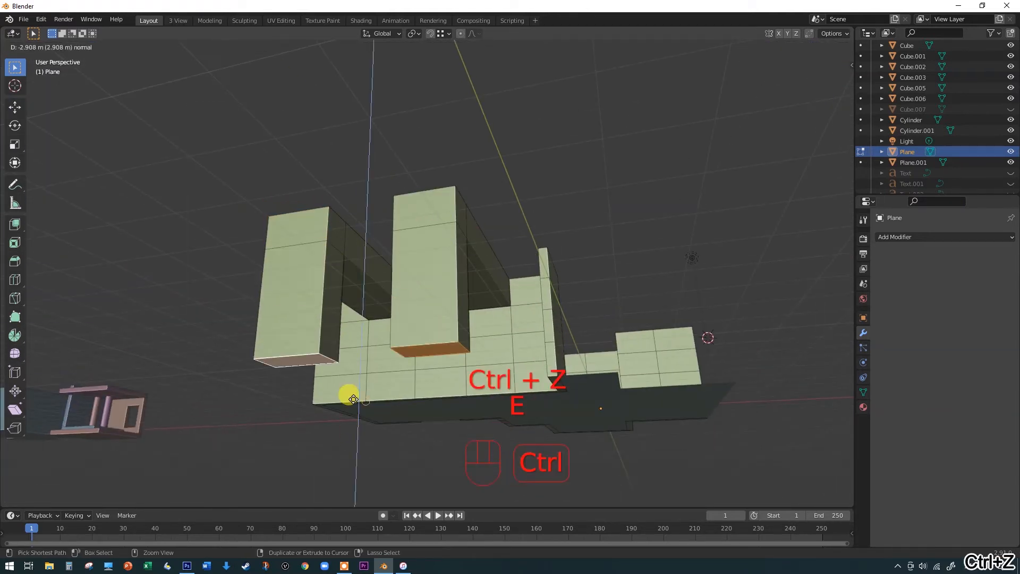
{"action": "left_click", "coordinate": [364, 391]}
{"action": "middle_click_drag", "start_coordinate": [365, 391], "coordinate": [400, 419]}
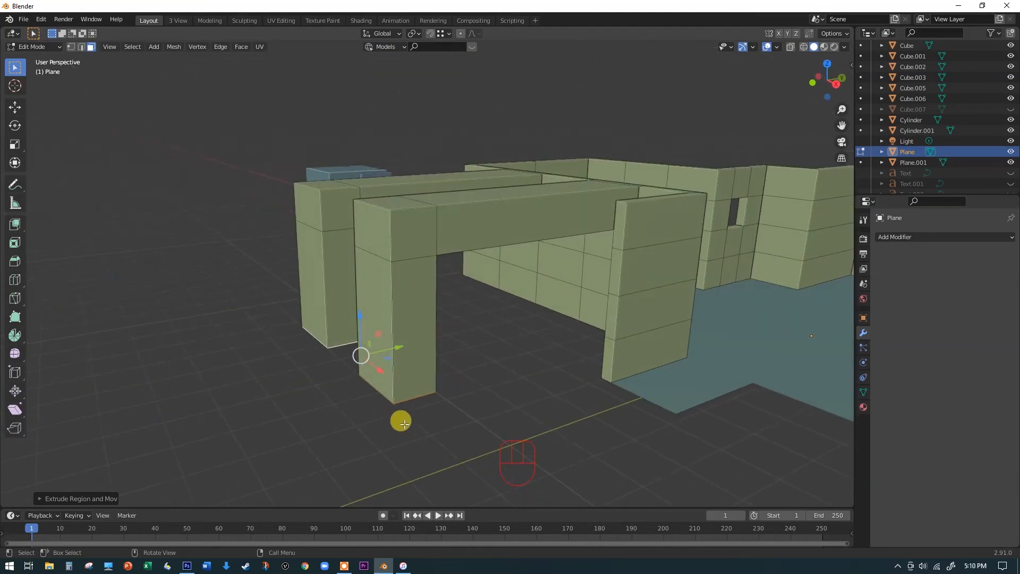
{"action": "middle_click_drag", "start_coordinate": [526, 265], "coordinate": [326, 291]}
Step: Hide the "#4 PLANE & DELETE" text object above the new plane
{"action": "key", "text": "space"}
{"action": "key", "text": "space"}
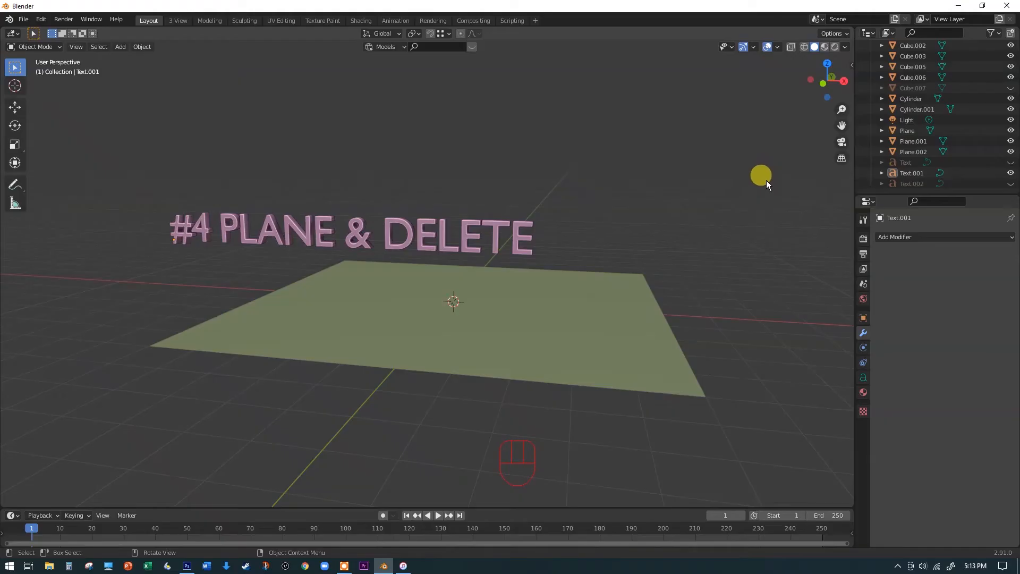
{"action": "left_click", "coordinate": [1011, 173]}
{"action": "middle_click_drag", "start_coordinate": [815, 224], "coordinate": [591, 224]}
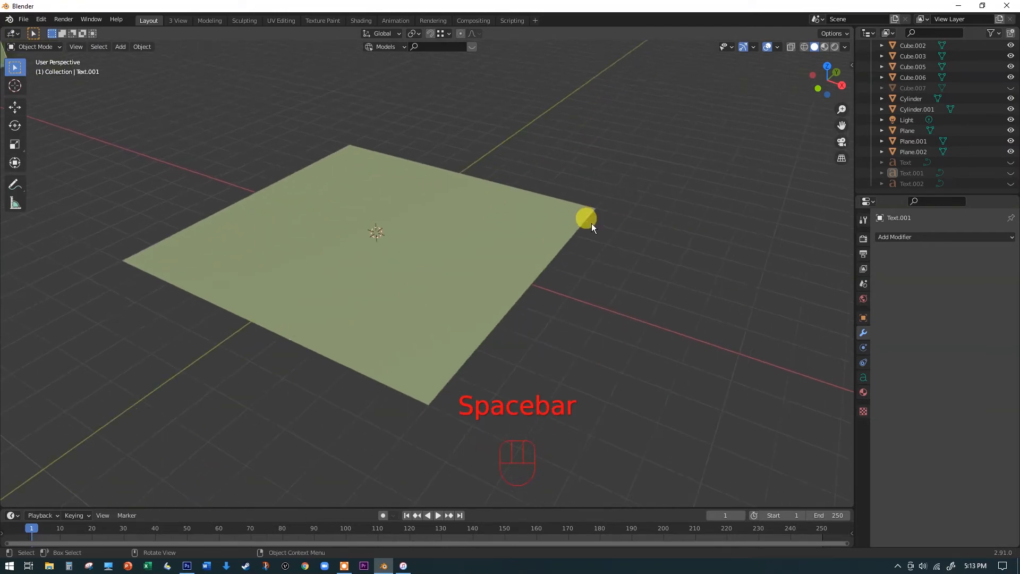
Step: Subdivide the new plane in Edit Mode
{"action": "left_click", "coordinate": [498, 225]}
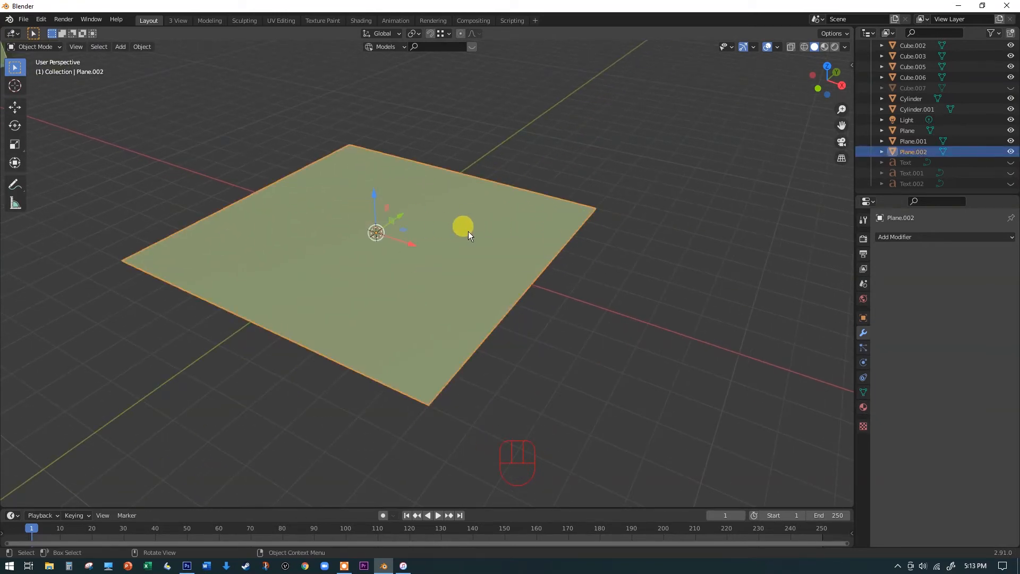
{"action": "key", "text": "Tab"}
{"action": "right_click", "coordinate": [467, 231]}
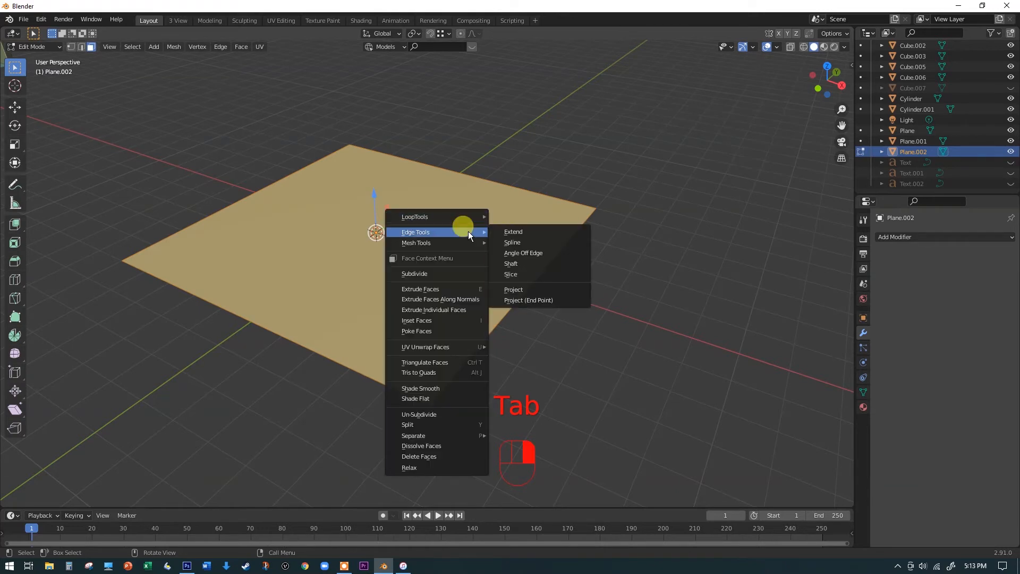
{"action": "left_click", "coordinate": [461, 275]}
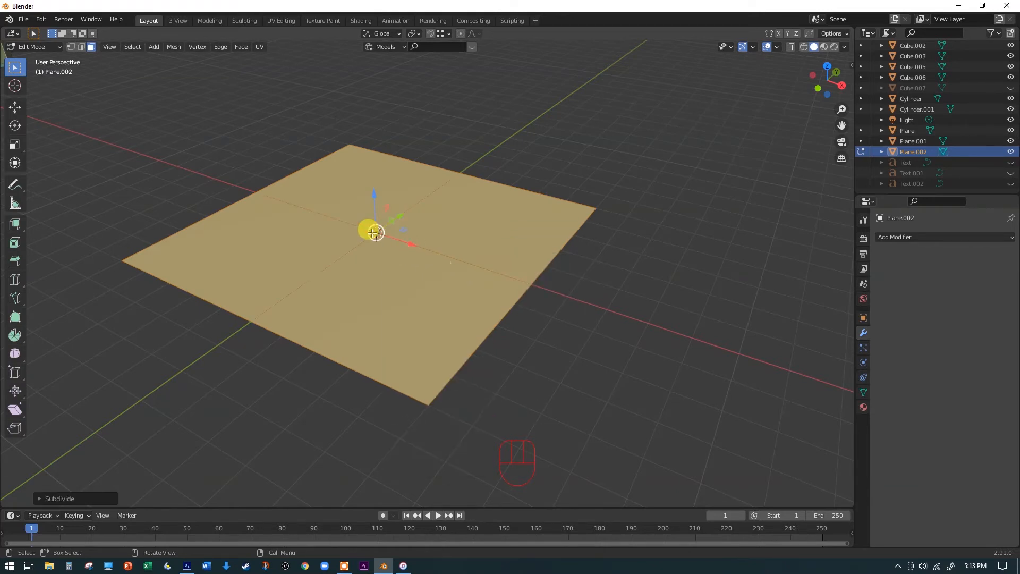
Step: Set the plane's subdivision to 12 cuts
{"action": "left_click", "coordinate": [42, 498]}
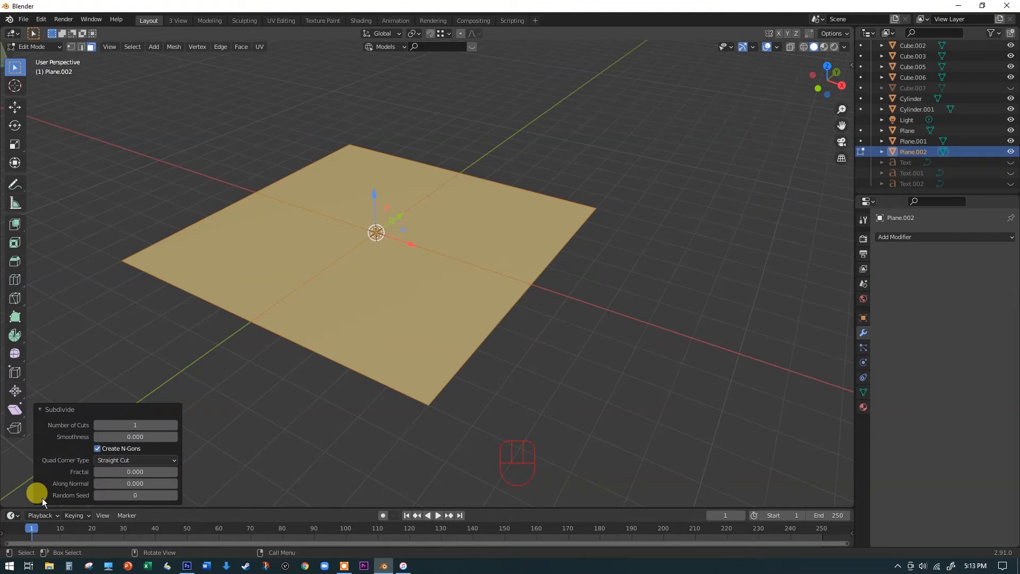
{"action": "left_click", "coordinate": [140, 425]}
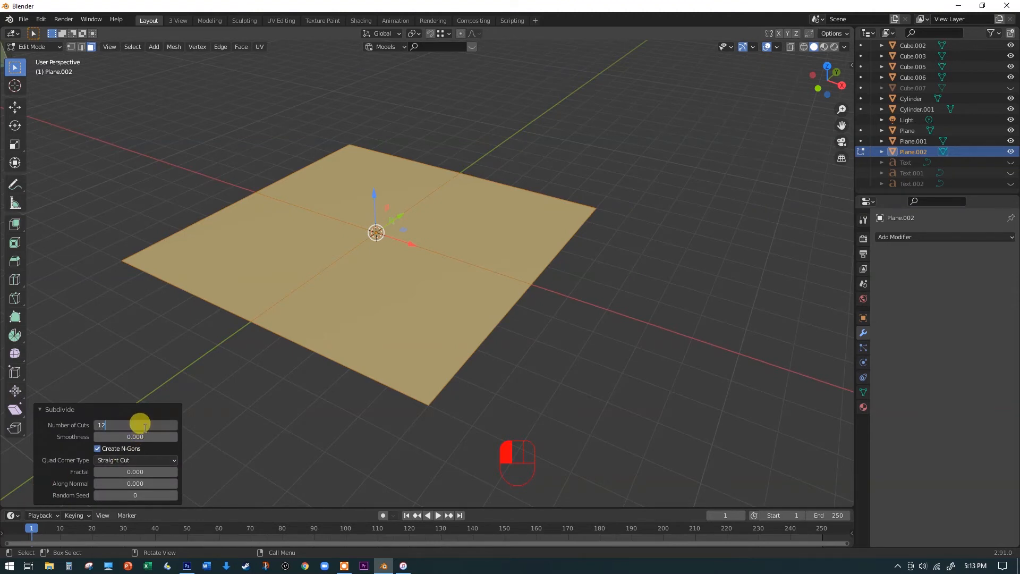
{"action": "type", "text": "12"}
{"action": "key", "text": "Return"}
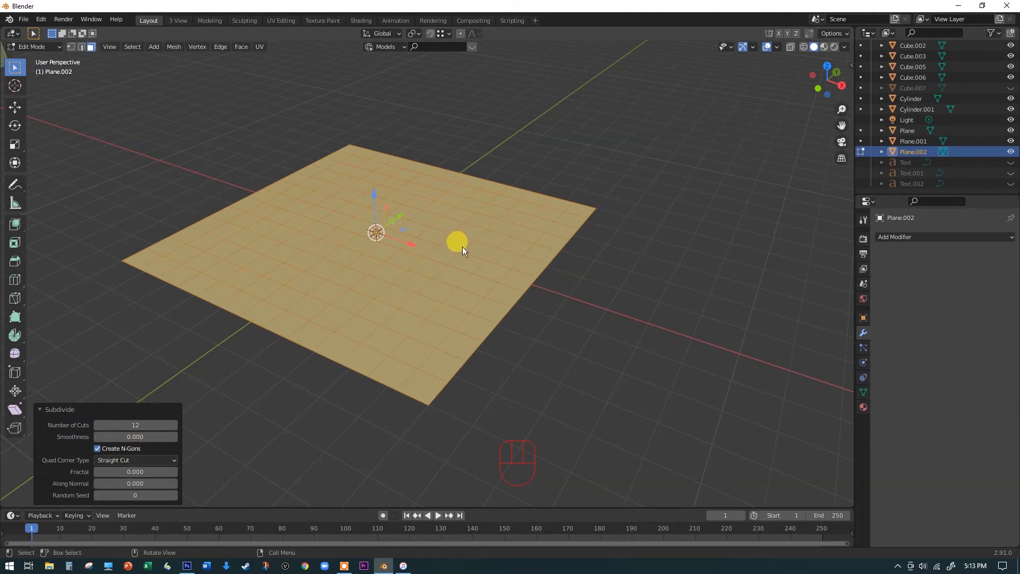
Step: Clear the selection and circle-select a block of faces along the subdivided plane's left side, starting at its corner
{"action": "left_click", "coordinate": [208, 130]}
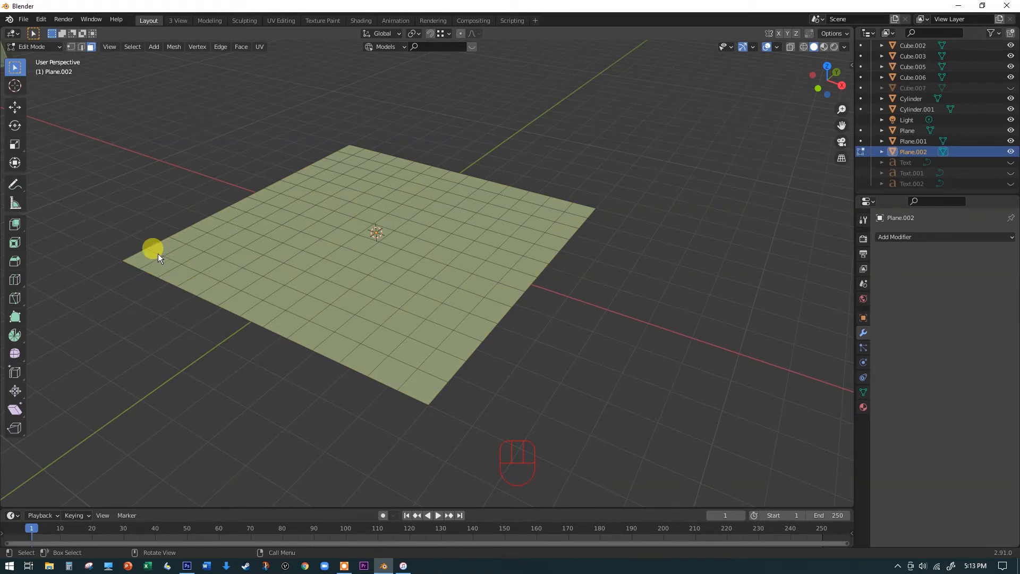
{"action": "key", "text": "c"}
{"action": "left_click", "coordinate": [142, 264]}
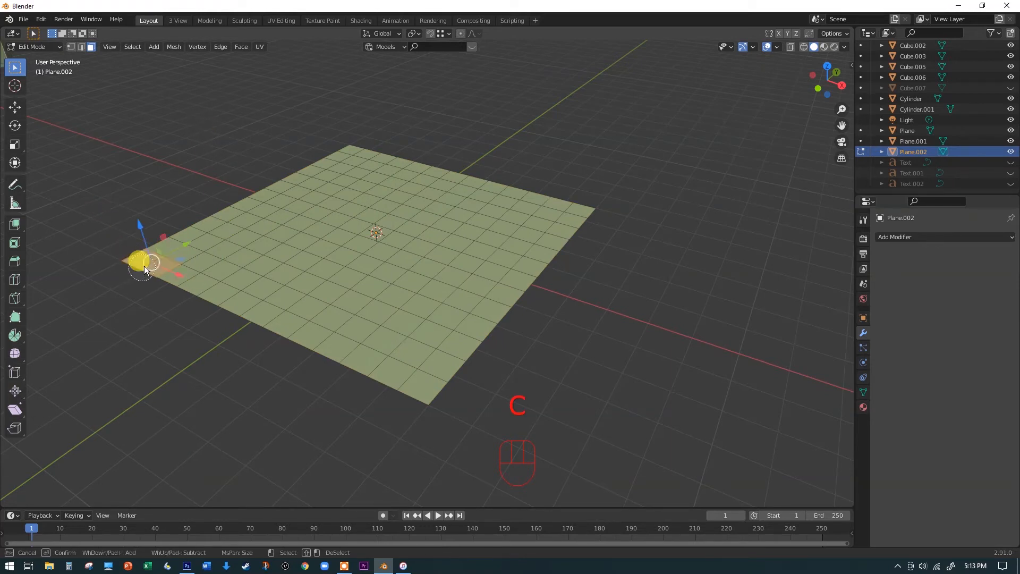
{"action": "mouse_move", "coordinate": [238, 213]}
{"action": "left_mouse_down"}
{"action": "mouse_move", "coordinate": [262, 201]}
{"action": "mouse_move", "coordinate": [278, 216]}
{"action": "left_mouse_up"}
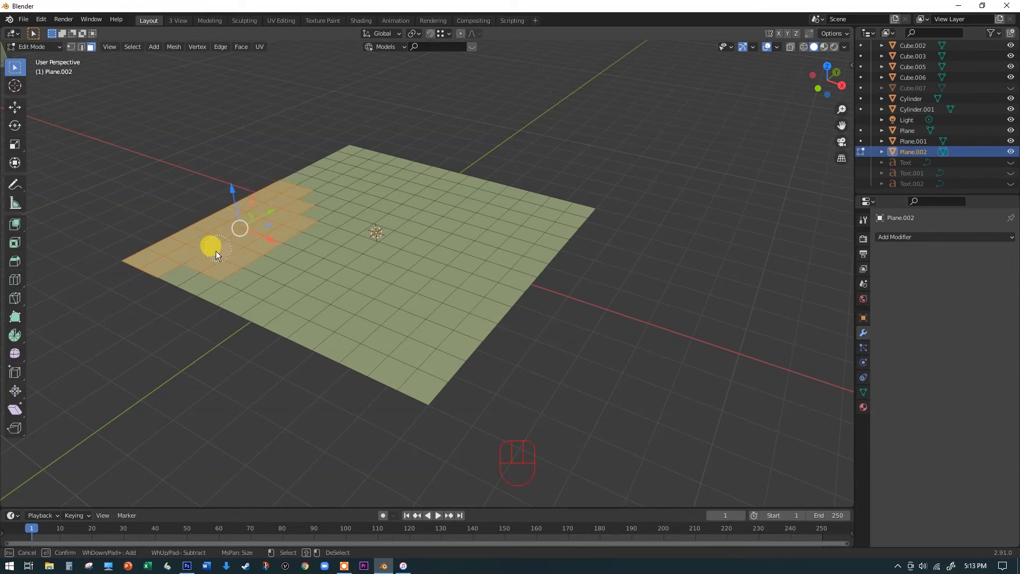
{"action": "left_click_drag", "start_coordinate": [216, 251], "coordinate": [176, 284]}
{"action": "left_click_drag", "start_coordinate": [297, 200], "coordinate": [301, 206]}
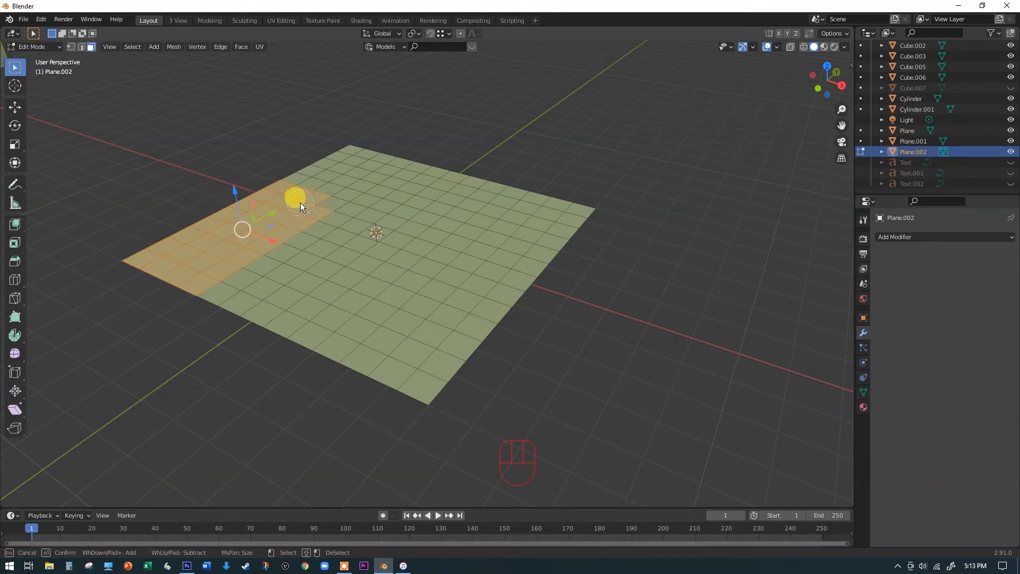
{"action": "key", "text": "Escape"}
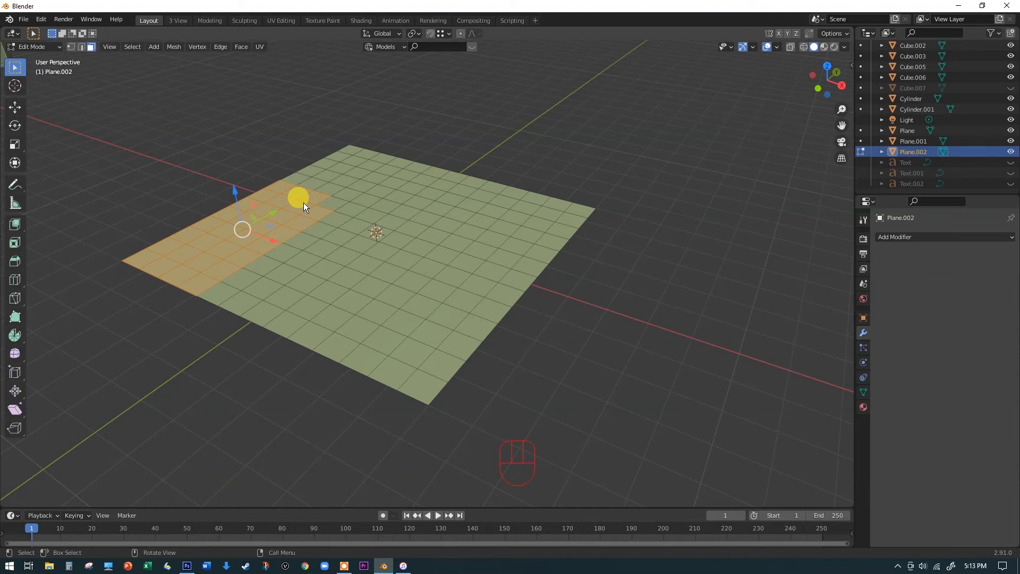
Step: Add a rectangular block of faces along the plane's back edge to the selection, trim its inner rows, and delete the selected faces
{"action": "left_click", "coordinate": [326, 205], "text": "shift"}
{"action": "left_click", "coordinate": [429, 169], "text": "shift"}
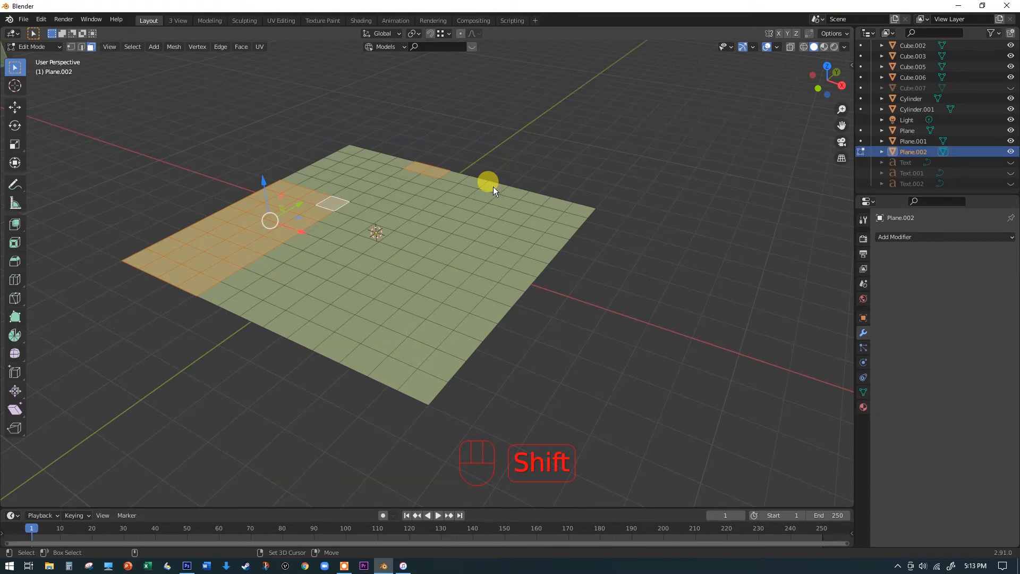
{"action": "left_click", "coordinate": [531, 196], "text": "ctrl+shift"}
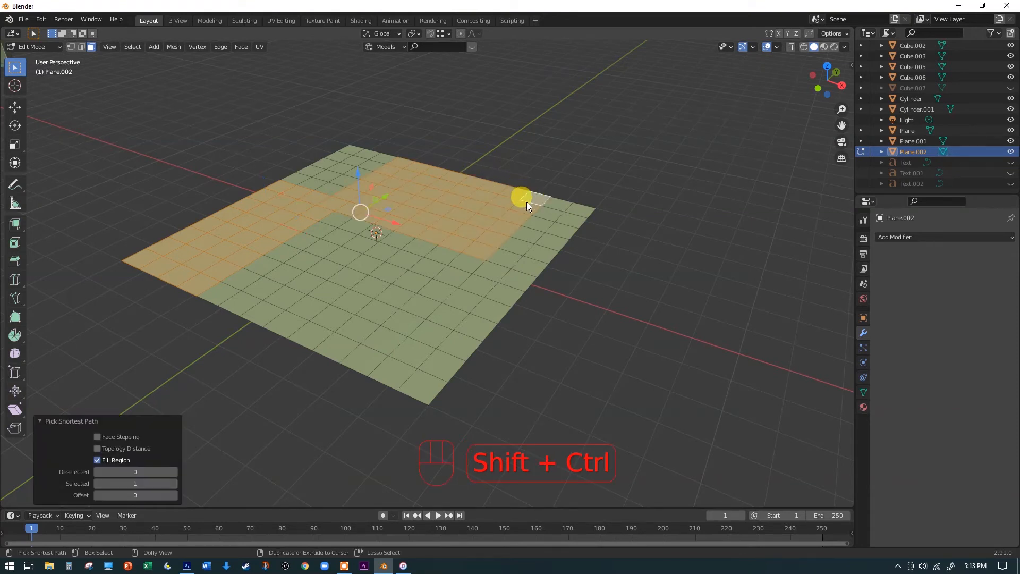
{"action": "left_click", "coordinate": [475, 246], "text": "shift"}
{"action": "left_click", "coordinate": [410, 225], "text": "shift"}
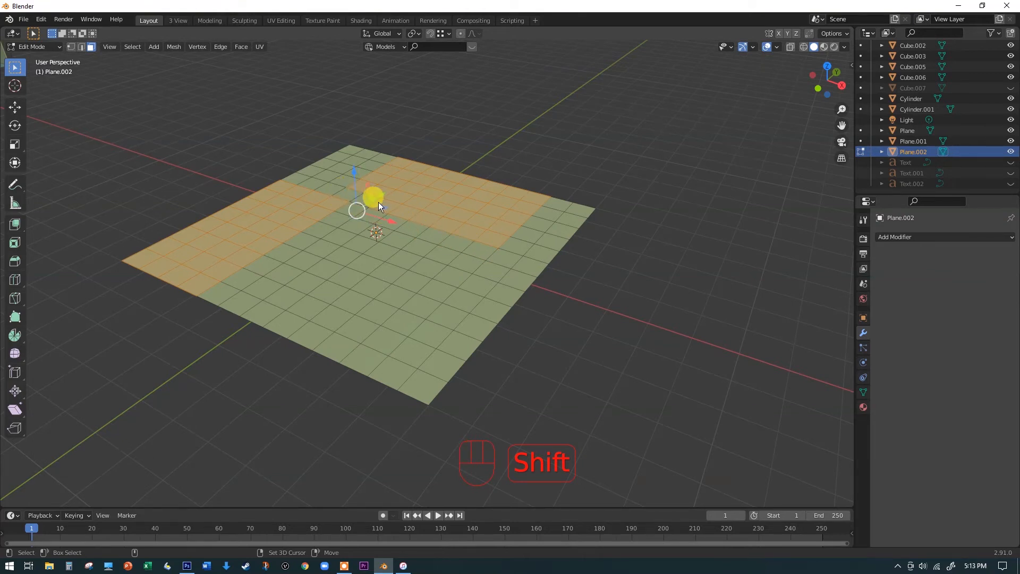
{"action": "left_click", "coordinate": [447, 225], "text": "shift"}
{"action": "left_click", "coordinate": [477, 235], "text": "shift"}
{"action": "left_click", "coordinate": [474, 235], "text": "shift"}
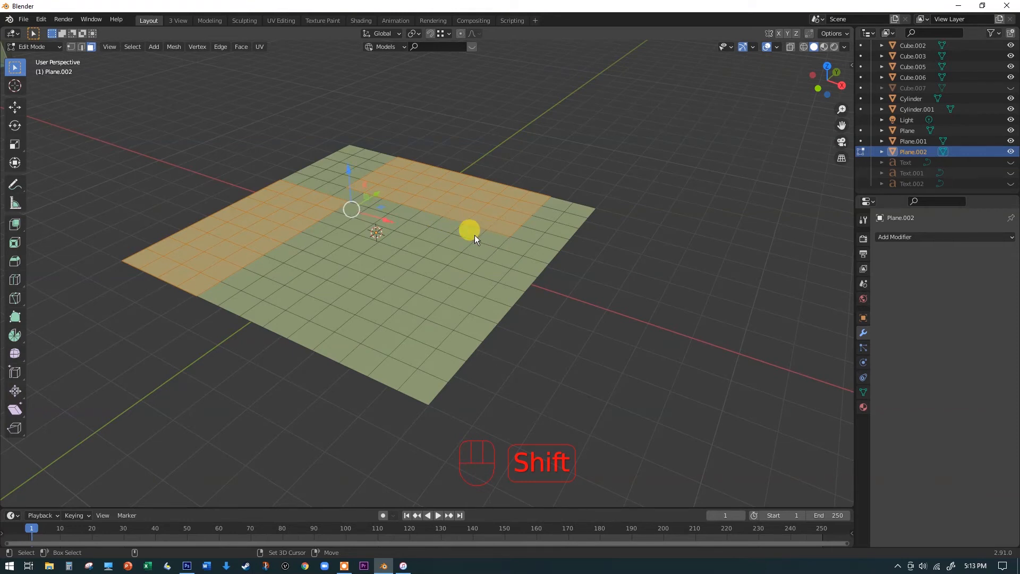
{"action": "left_click", "coordinate": [438, 208], "text": "shift"}
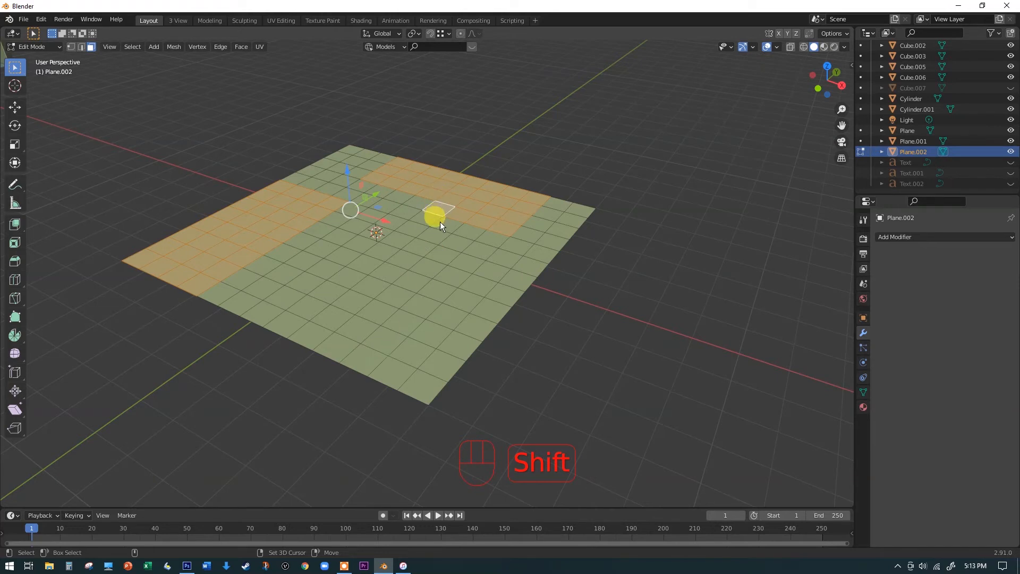
{"action": "left_click", "coordinate": [442, 222]}
{"action": "key", "text": "ctrl+z"}
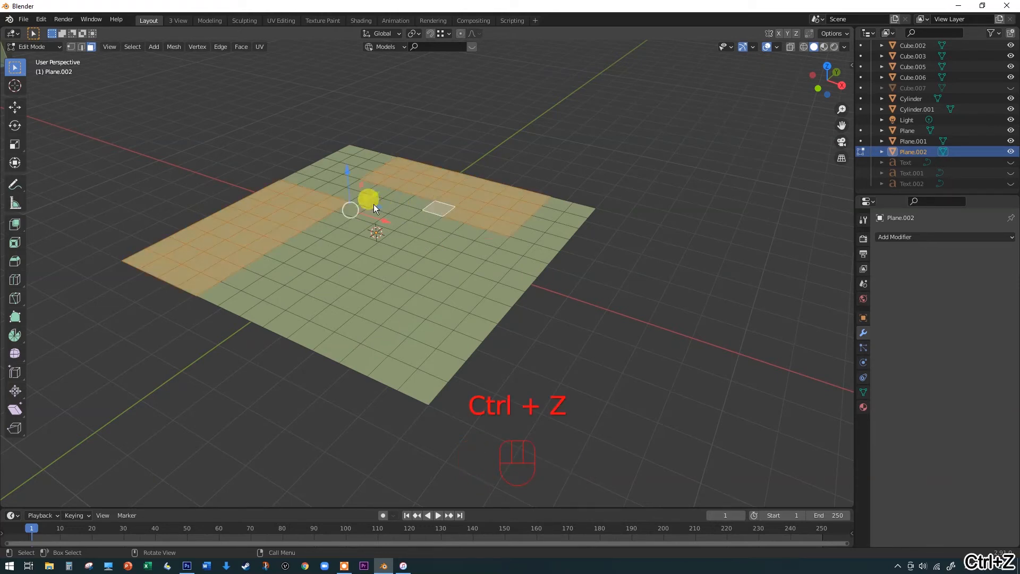
{"action": "key", "text": "Delete"}
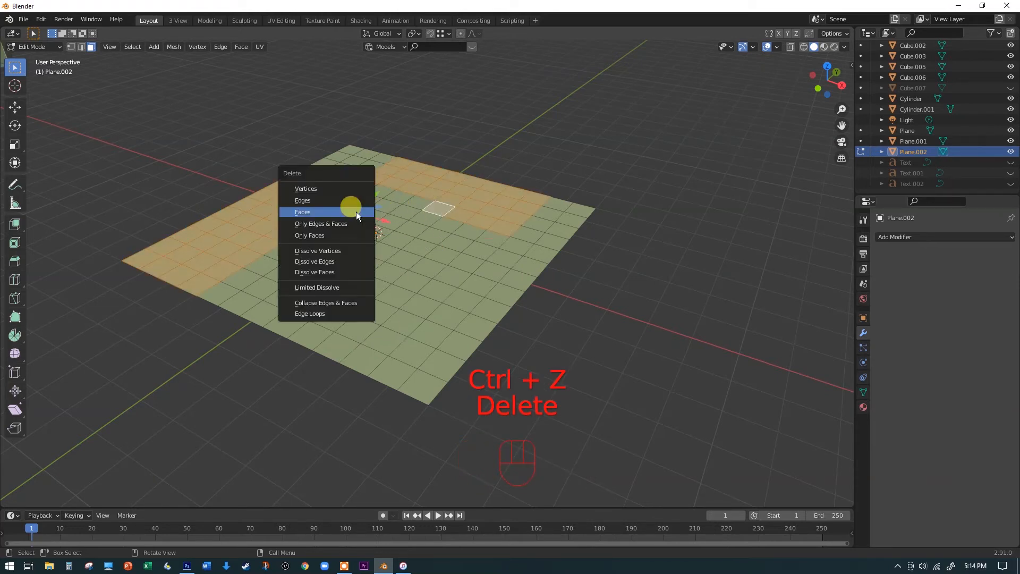
{"action": "left_click", "coordinate": [356, 211]}
Step: Extrude the side and back boundary edges of the cut plane about 2.87 m upward to form walls, leaving the front open
{"action": "middle_click_drag", "start_coordinate": [448, 228], "coordinate": [419, 218]}
{"action": "left_click", "coordinate": [81, 47]}
{"action": "scroll", "coordinate": [291, 215], "scroll_direction": "up", "scroll_amount": 3}
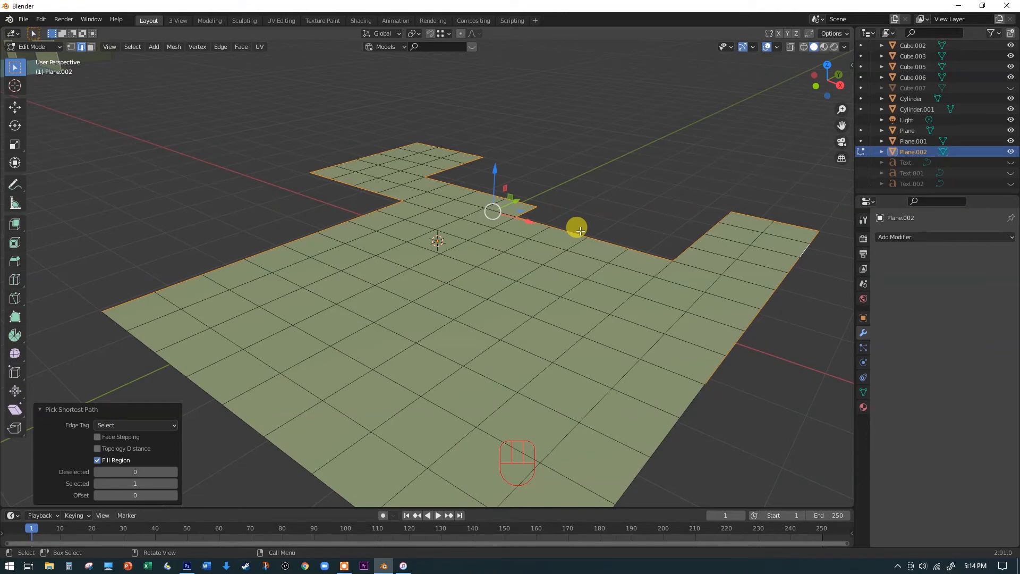
{"action": "key", "text": "e"}
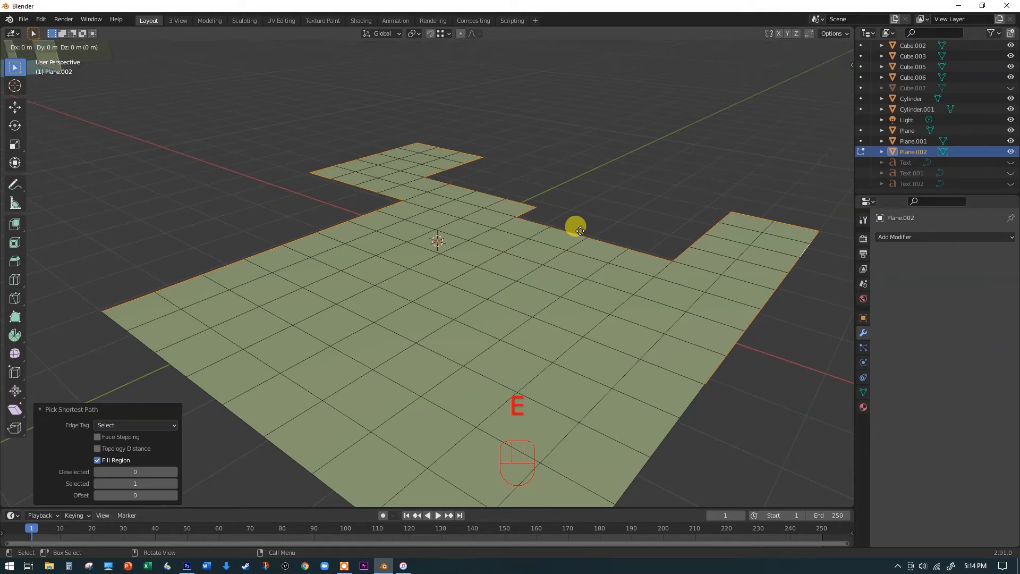
{"action": "left_click", "coordinate": [564, 80]}
{"action": "middle_click_drag", "start_coordinate": [564, 80], "coordinate": [597, 176]}
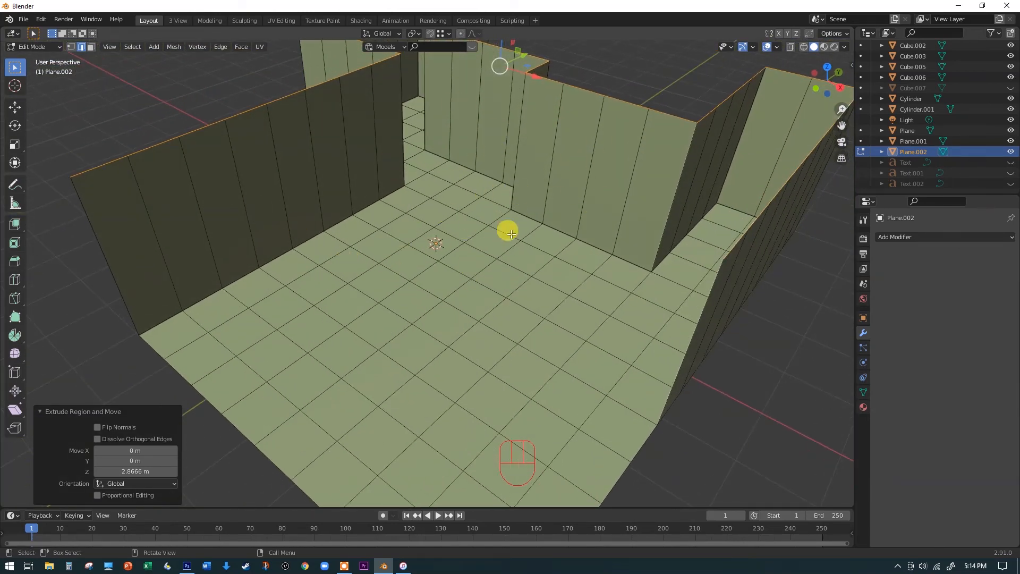
Step: Select four separate floor faces in a square arrangement and extrude them about 3.25 m upward to form pillars
{"action": "left_click", "coordinate": [422, 304]}
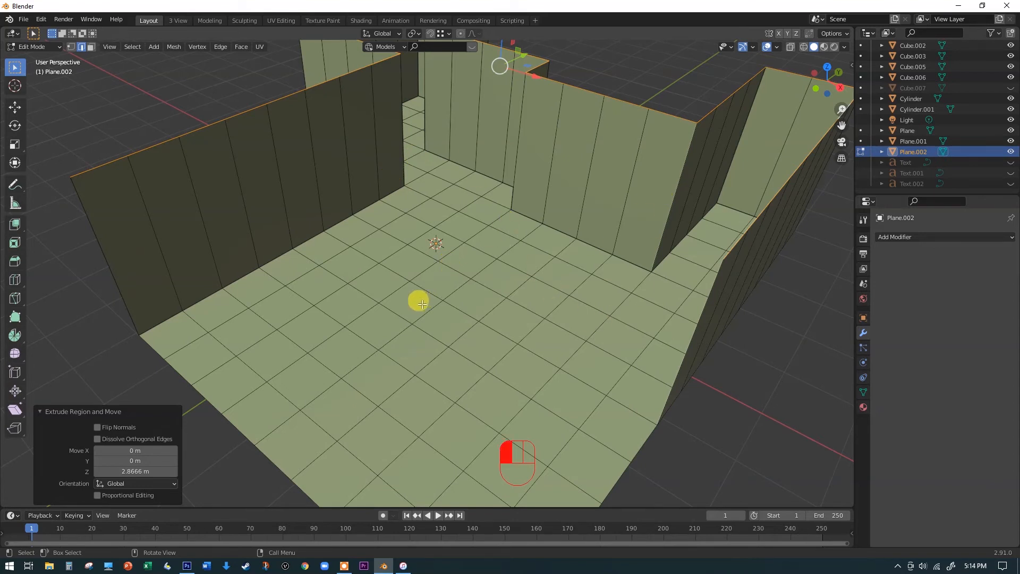
{"action": "key", "text": "3"}
{"action": "left_click", "coordinate": [406, 292]}
{"action": "left_click", "coordinate": [314, 373], "text": "shift"}
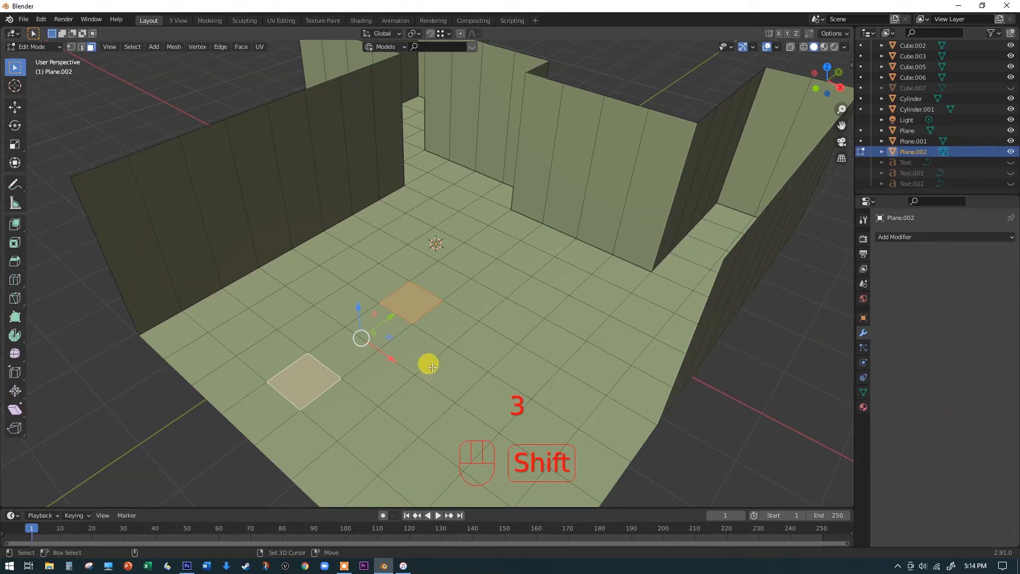
{"action": "left_click", "coordinate": [510, 369], "text": "shift"}
{"action": "left_click", "coordinate": [429, 455], "text": "shift"}
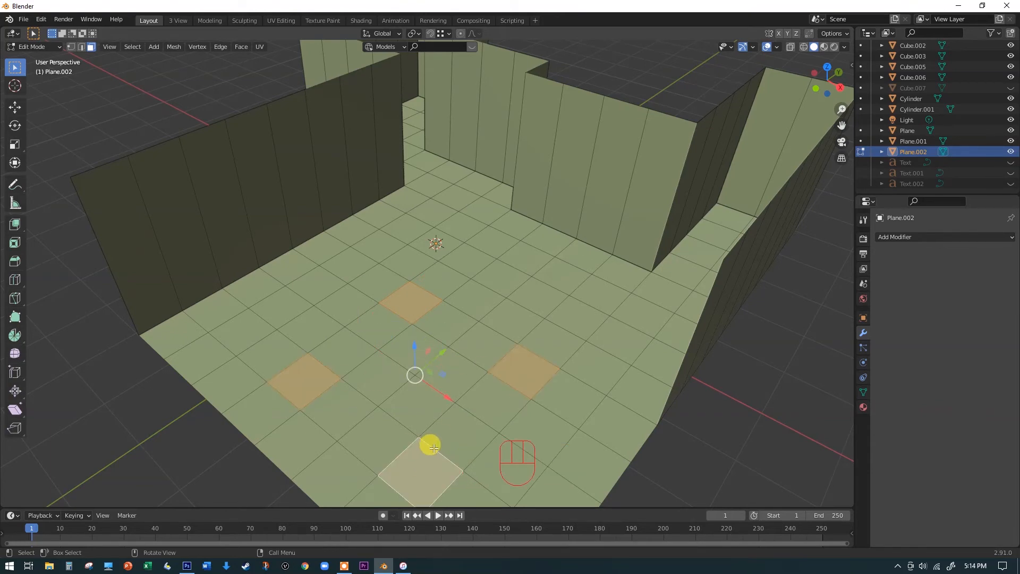
{"action": "key", "text": "e"}
{"action": "left_click", "coordinate": [445, 257]}
{"action": "middle_click_drag", "start_coordinate": [446, 257], "coordinate": [519, 282]}
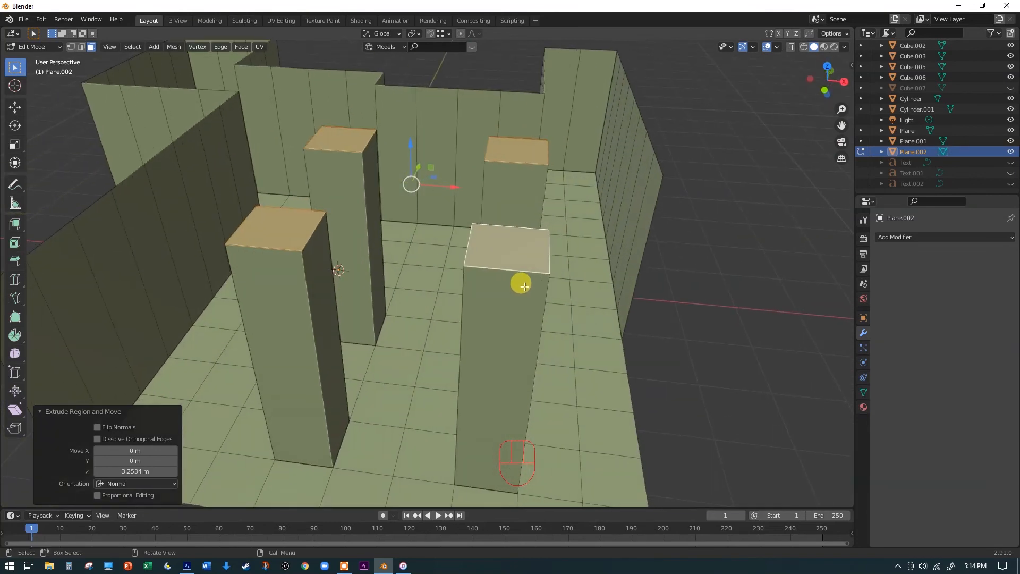
{"action": "middle_click_drag", "start_coordinate": [396, 330], "coordinate": [381, 304]}
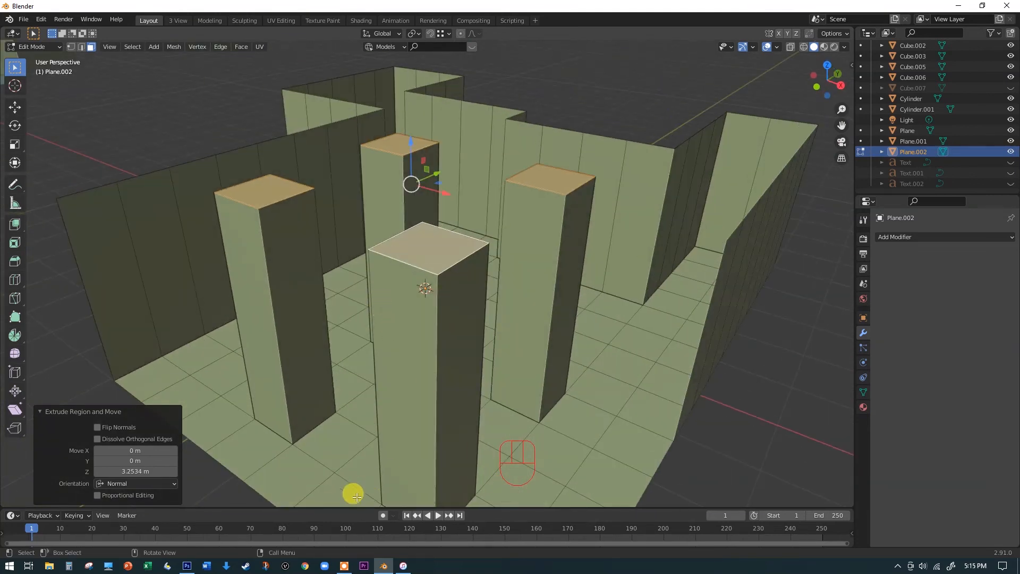
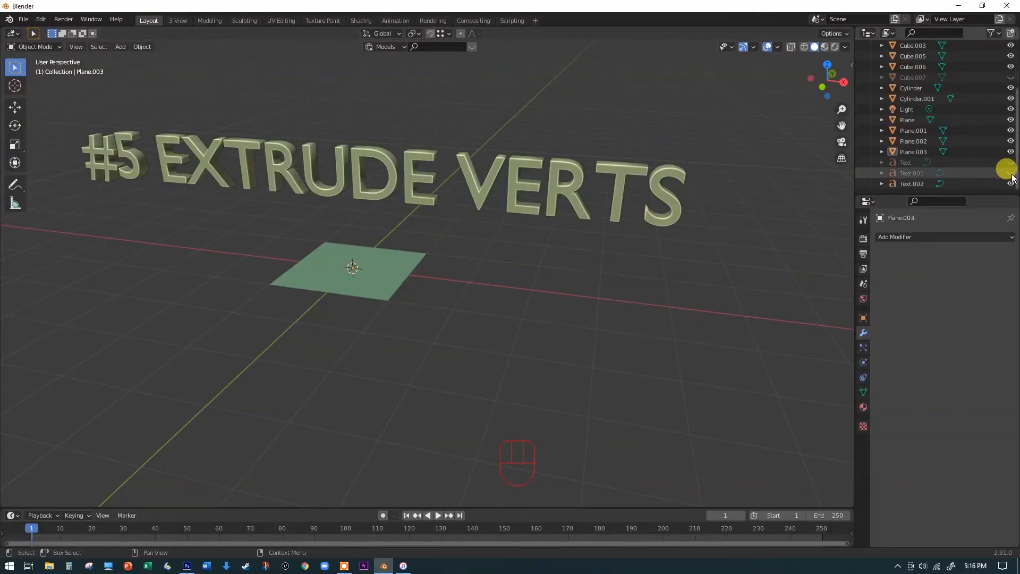
Step: Hide the "#5 EXTRUDE VERTS" text object above the small plane
{"action": "scroll", "coordinate": [1004, 178], "scroll_direction": "down", "scroll_amount": 1}
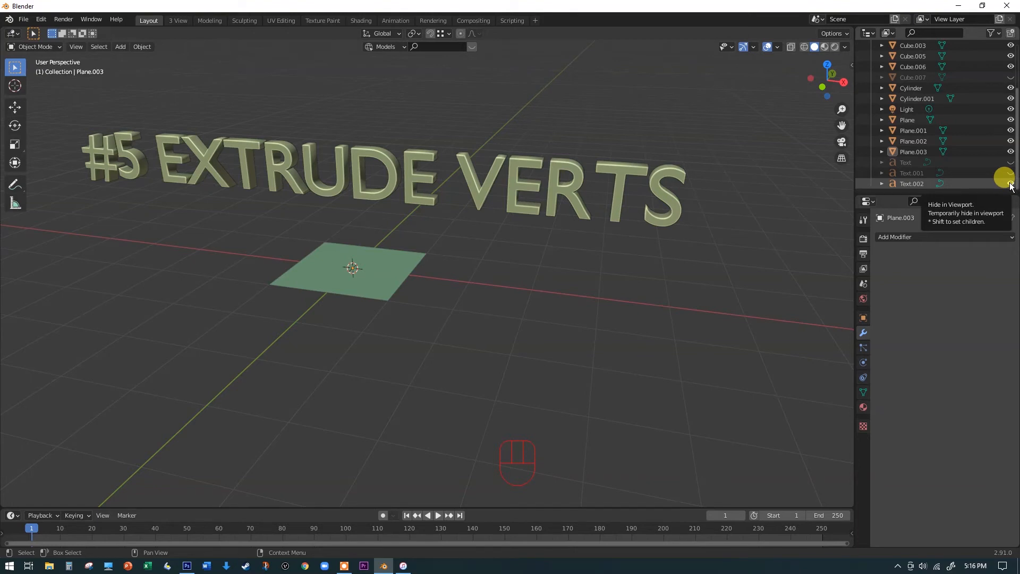
{"action": "left_click", "coordinate": [1011, 184]}
{"action": "middle_click_drag", "start_coordinate": [428, 263], "coordinate": [416, 230]}
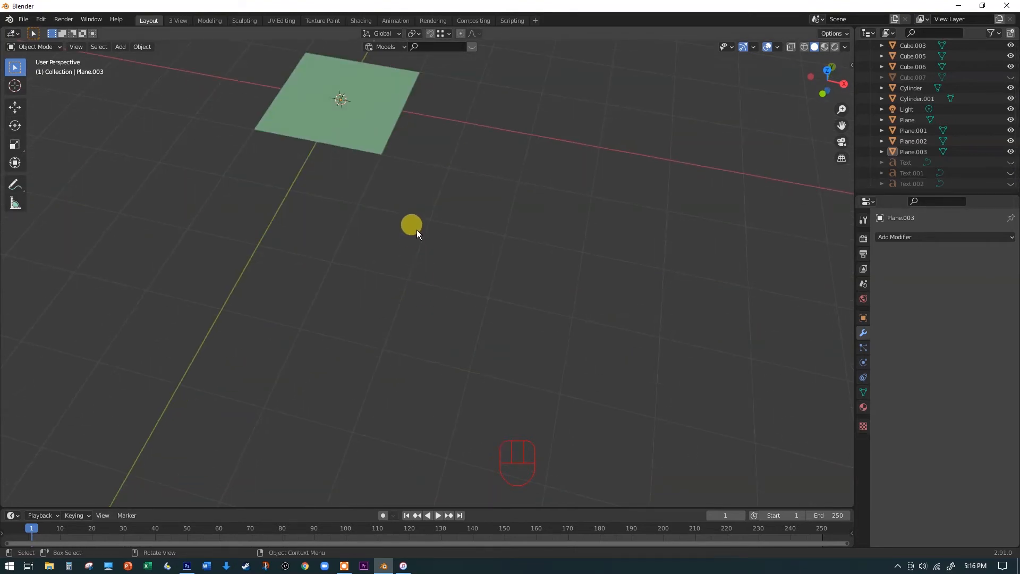
{"action": "key", "text": "space"}
{"action": "key", "text": "space"}
{"action": "middle_click_drag", "start_coordinate": [434, 190], "coordinate": [390, 346]}
{"action": "key", "text": "shift+a"}
{"action": "mouse_move", "coordinate": [383, 343]}
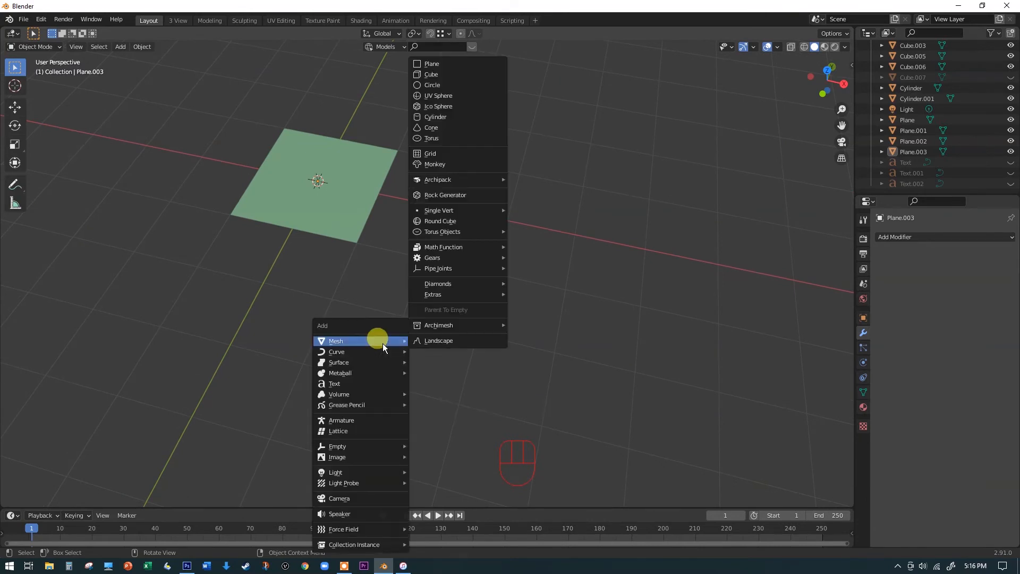
{"action": "mouse_move", "coordinate": [445, 209]}
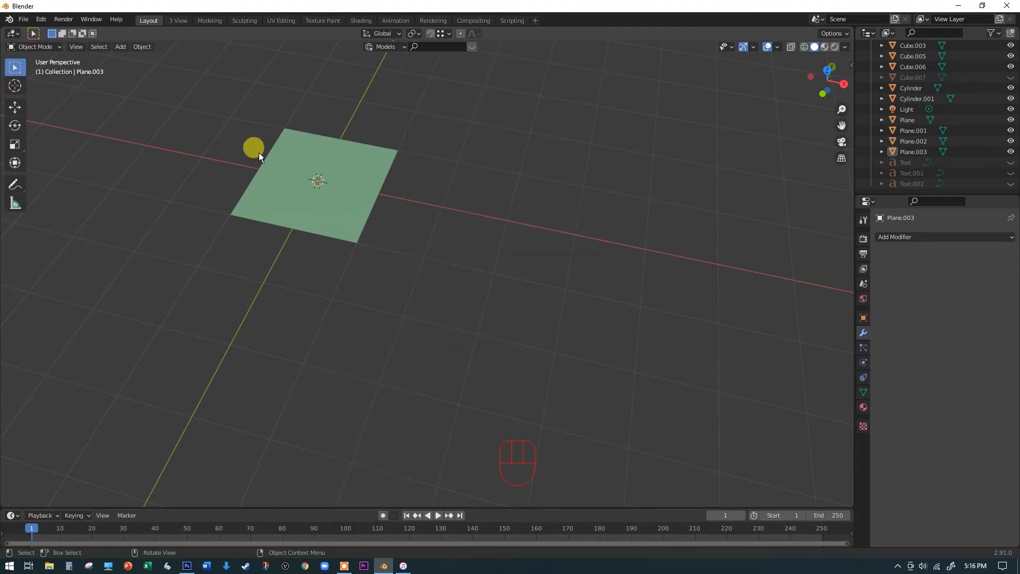
Step: In Edit Mode, delete the small plane's two front vertices and its back-right vertex so only one vertex remains
{"action": "left_click", "coordinate": [284, 154]}
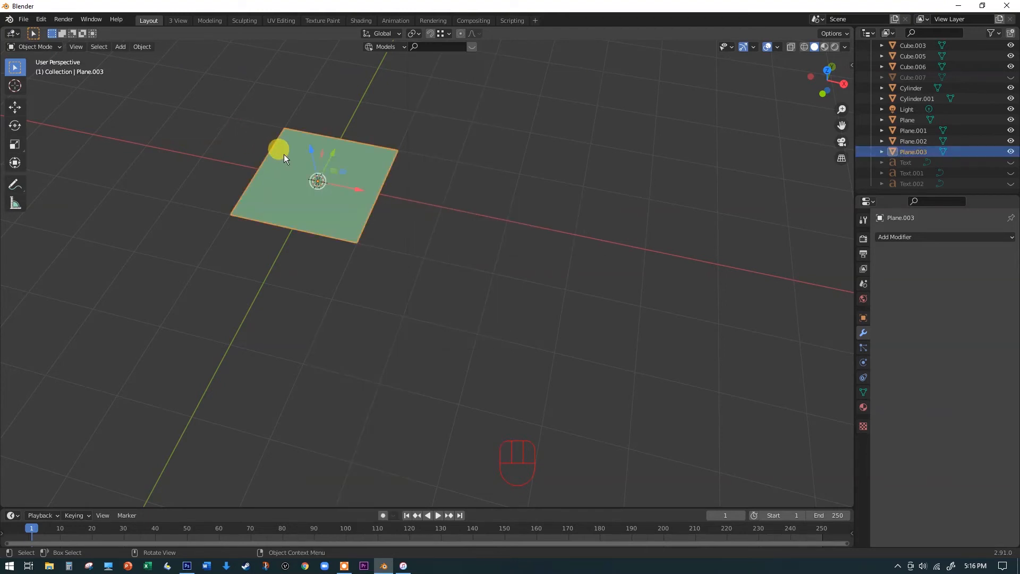
{"action": "key", "text": "Tab"}
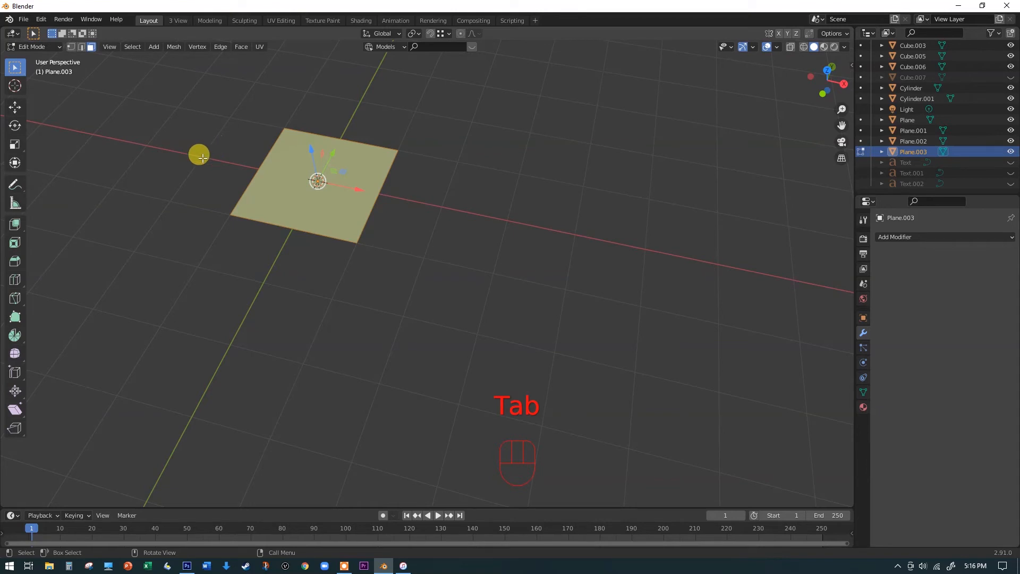
{"action": "left_click_drag", "start_coordinate": [200, 166], "coordinate": [512, 308]}
{"action": "key", "text": "Delete"}
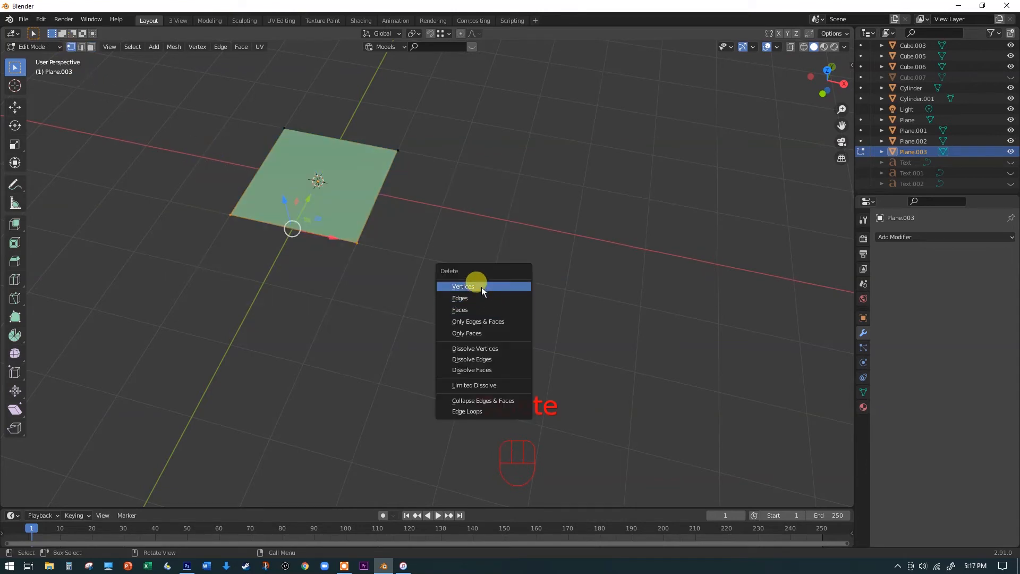
{"action": "left_click", "coordinate": [481, 287]}
{"action": "left_click_drag", "start_coordinate": [357, 113], "coordinate": [443, 168]}
{"action": "key", "text": "Delete"}
{"action": "left_click", "coordinate": [438, 179]}
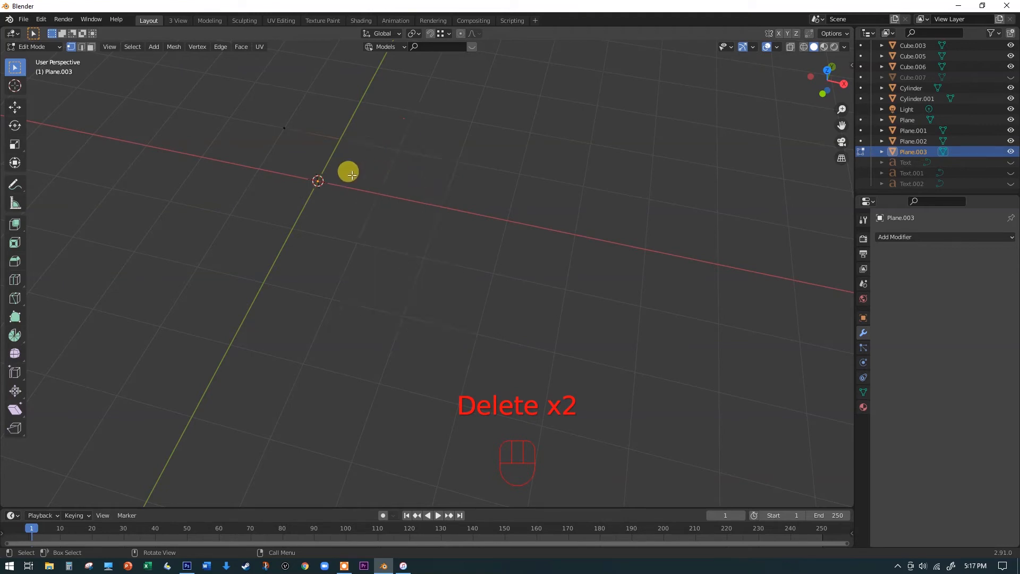
Step: Select the single remaining vertex and, from the top view, extrude it about 1.62 m along X
{"action": "left_click_drag", "start_coordinate": [273, 109], "coordinate": [312, 149]}
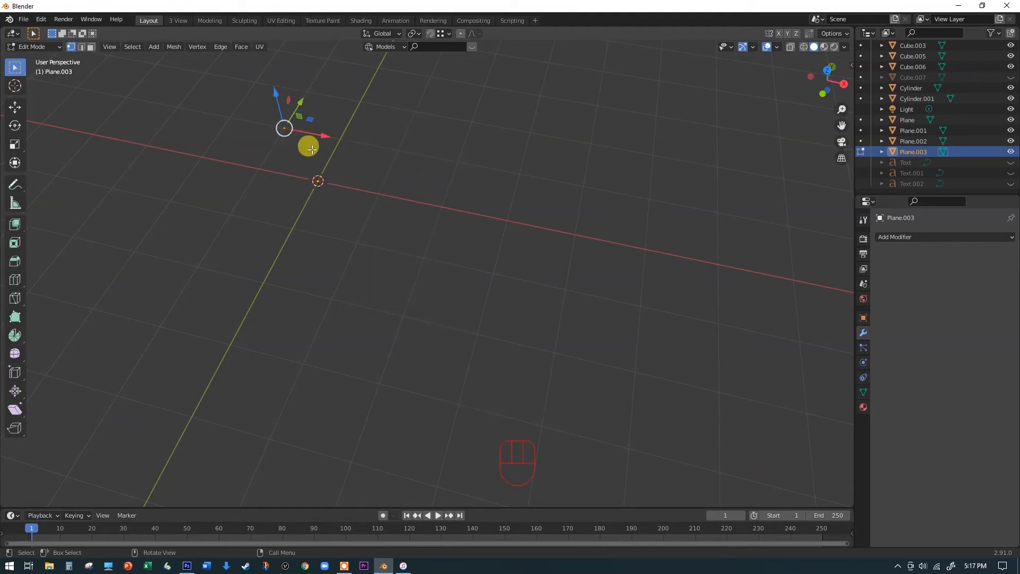
{"action": "key", "text": "KP_7"}
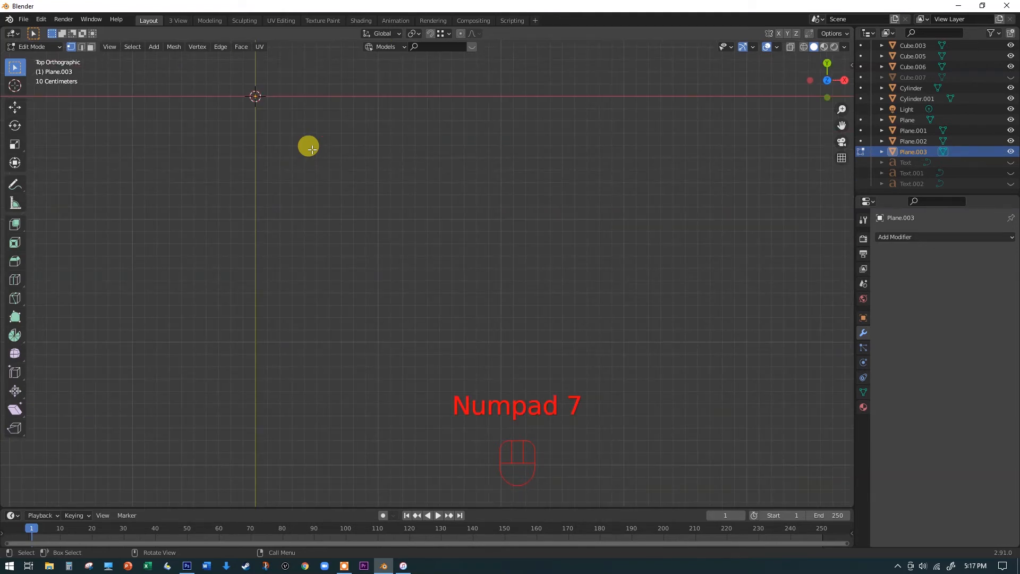
{"action": "key", "text": "space"}
{"action": "key", "text": "space"}
{"action": "key", "text": "e"}
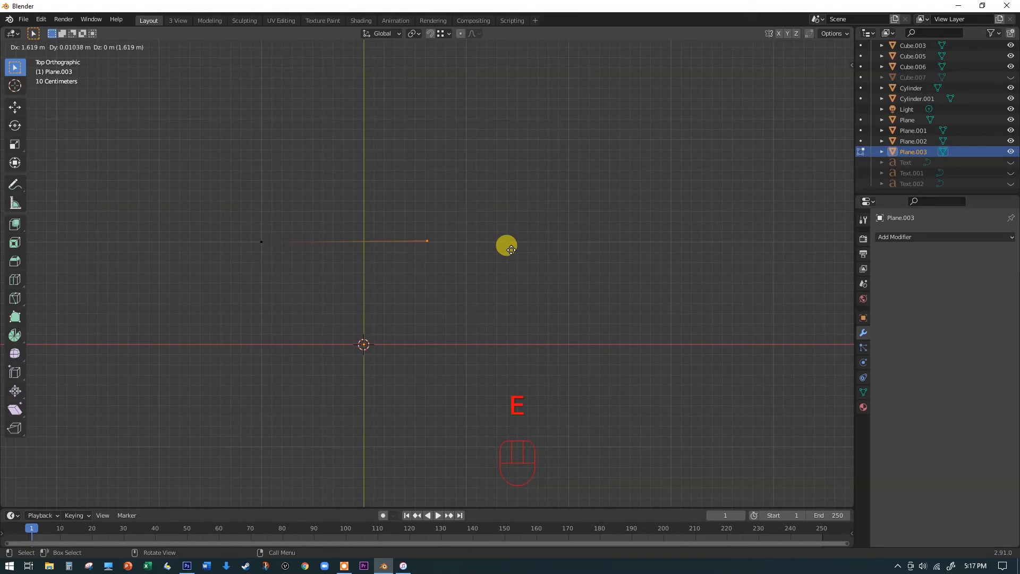
{"action": "left_click", "coordinate": [512, 251]}
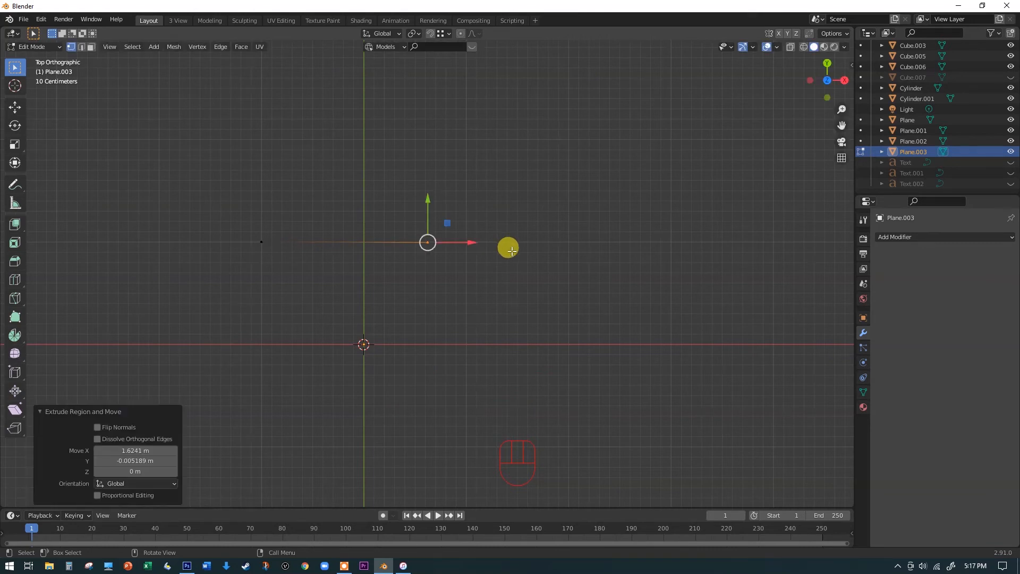
Step: Set the snapping type to Increment and extrude the end vertex 0.9 m along negative Y
{"action": "left_click", "coordinate": [447, 33]}
{"action": "left_click", "coordinate": [423, 65]}
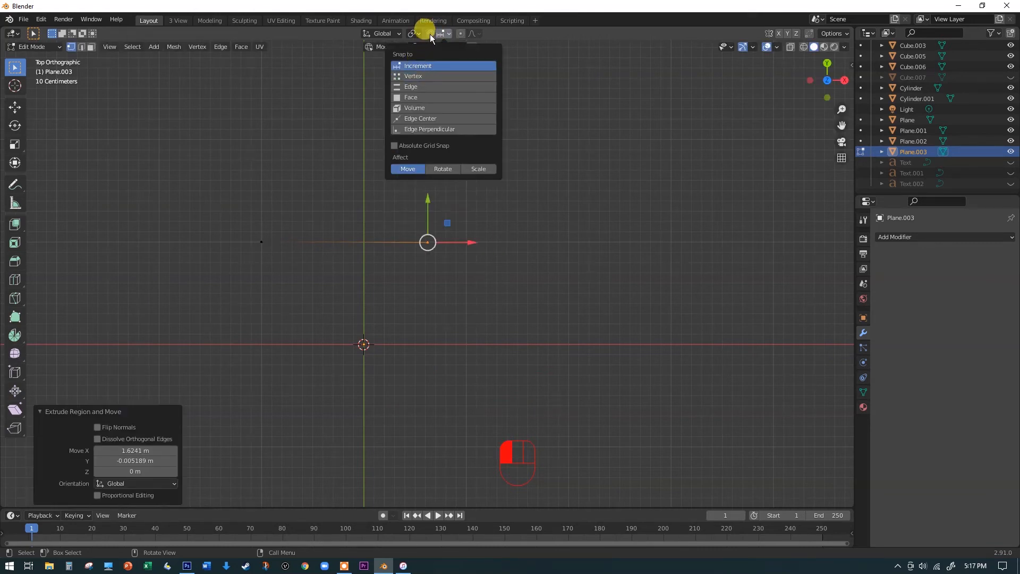
{"action": "left_click", "coordinate": [430, 33]}
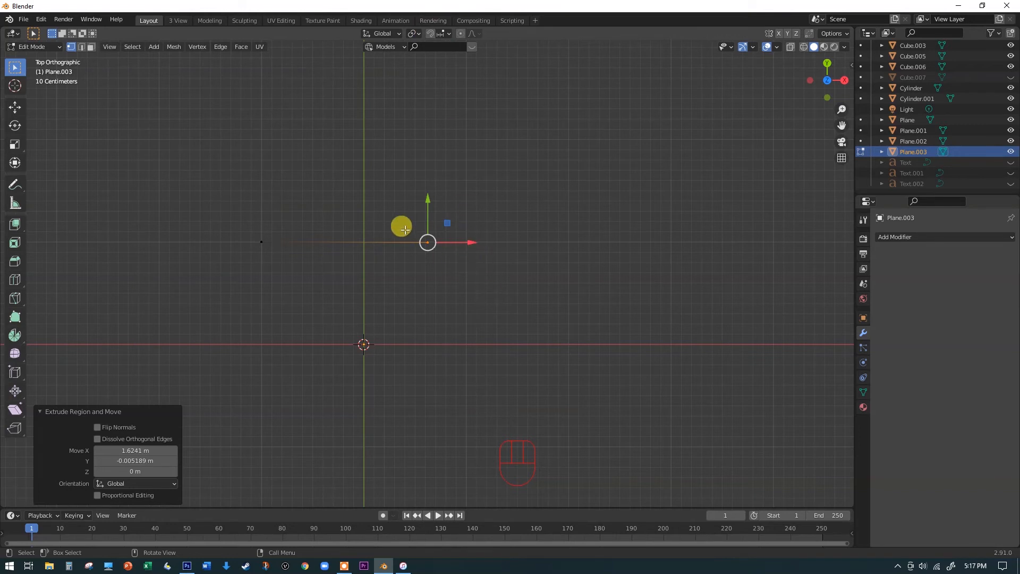
{"action": "key", "text": "e"}
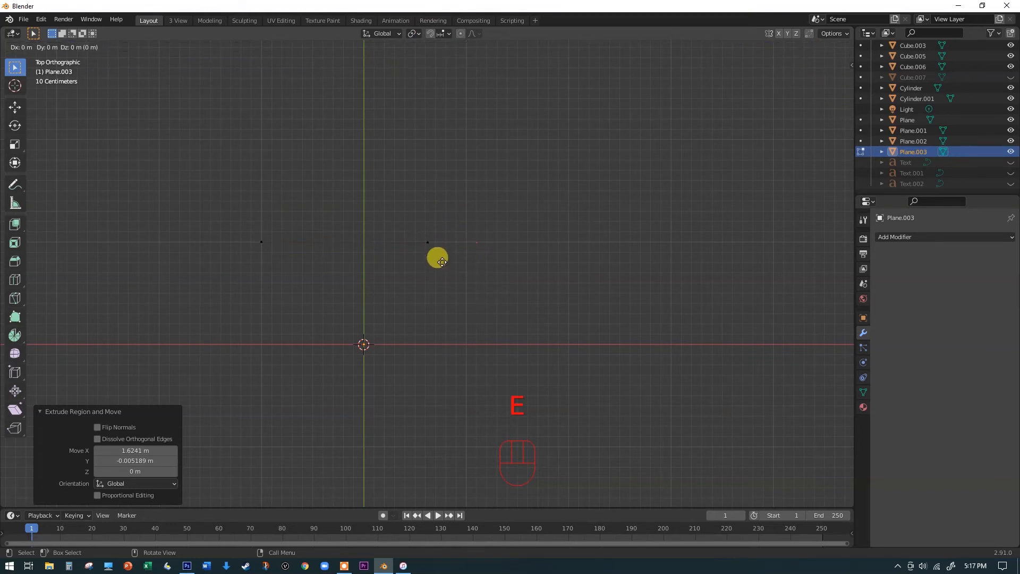
{"action": "key", "text": "ctrl"}
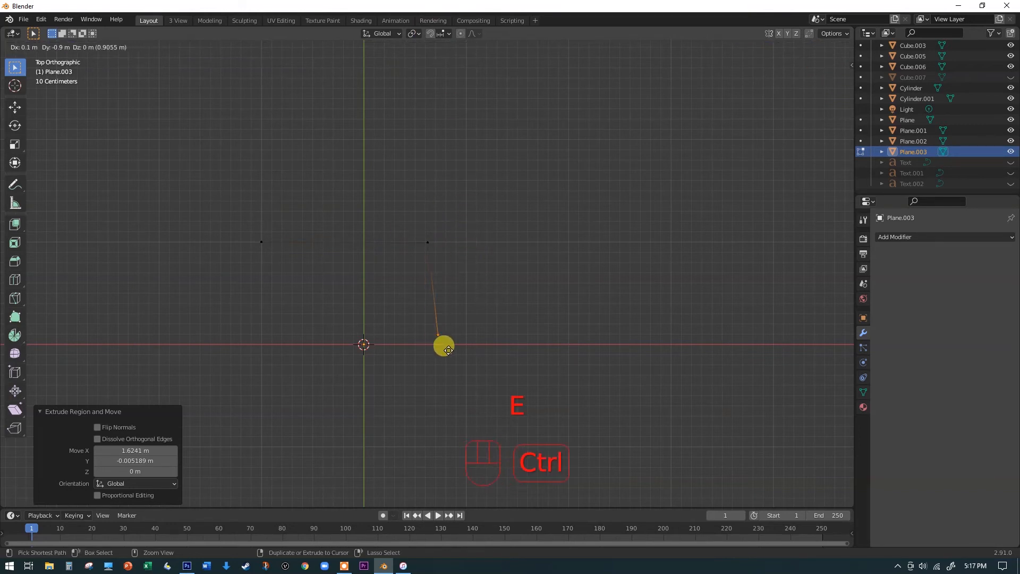
{"action": "left_click", "coordinate": [441, 350]}
Step: Outline an alcove by extruding the end vertex 1 m along X, 0.4 m along negative Y and 1 m along negative X
{"action": "key", "text": "e"}
{"action": "left_click", "coordinate": [541, 355]}
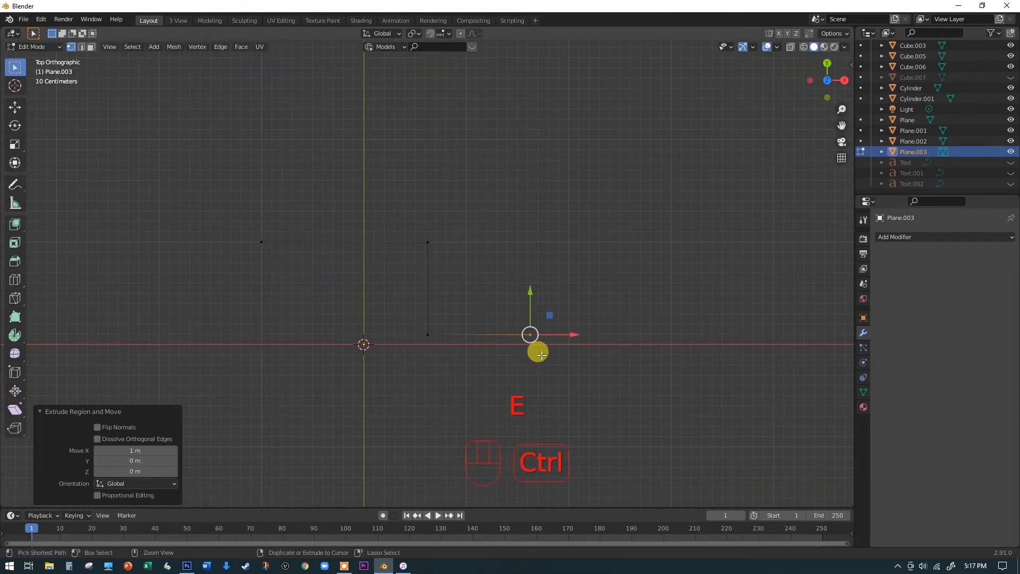
{"action": "key", "text": "e"}
{"action": "key", "text": "ctrl"}
{"action": "left_click", "coordinate": [532, 394]}
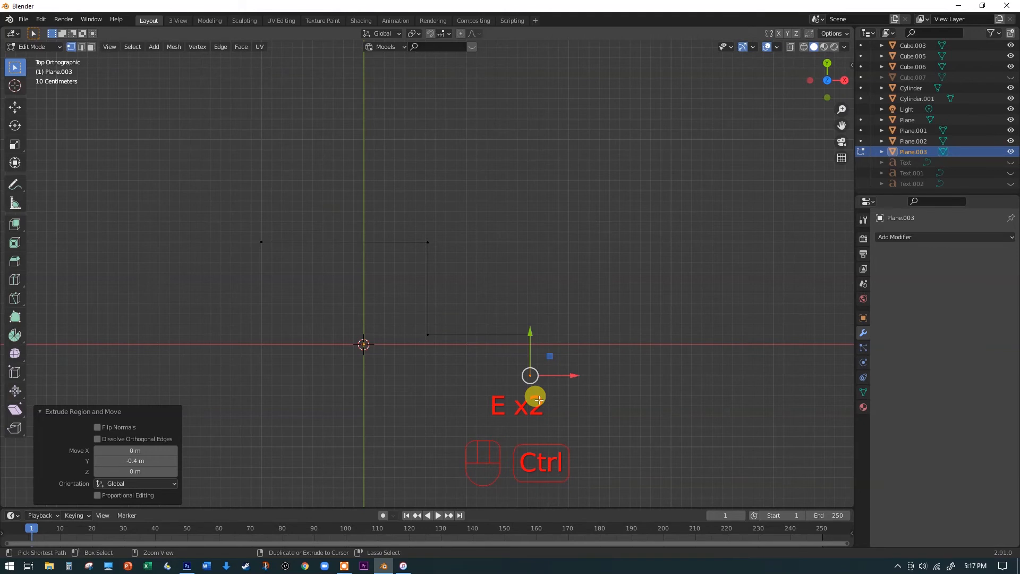
{"action": "key", "text": "e"}
{"action": "key", "text": "ctrl"}
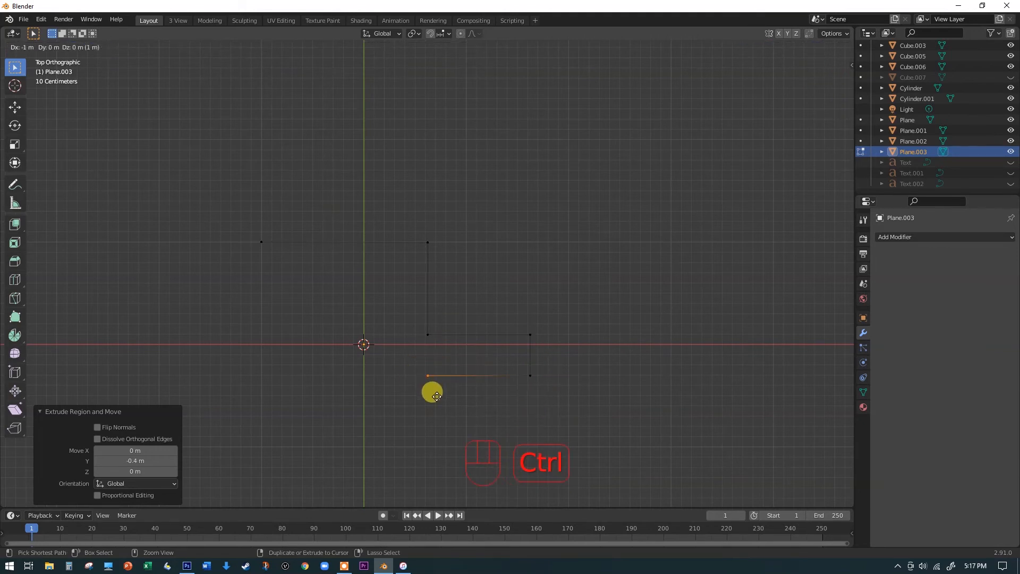
{"action": "left_click", "coordinate": [435, 395]}
Step: Continue the outline by extruding the end vertex 0.6 m along negative Y and 0.9 m along negative X
{"action": "key", "text": "e"}
{"action": "key", "text": "ctrl"}
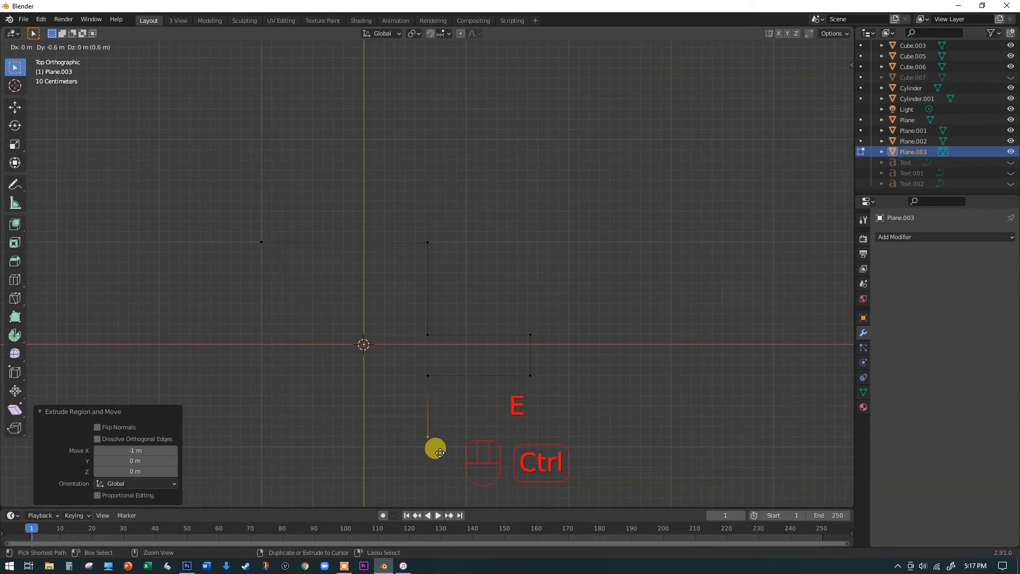
{"action": "left_click", "coordinate": [439, 452]}
{"action": "key", "text": "e"}
{"action": "key", "text": "ctrl"}
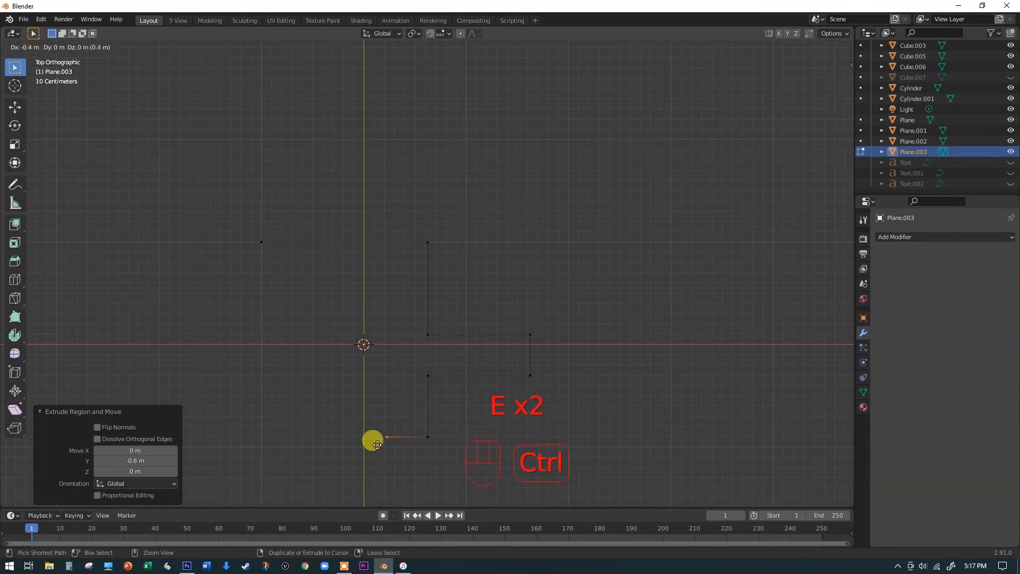
{"action": "left_click", "coordinate": [349, 452]}
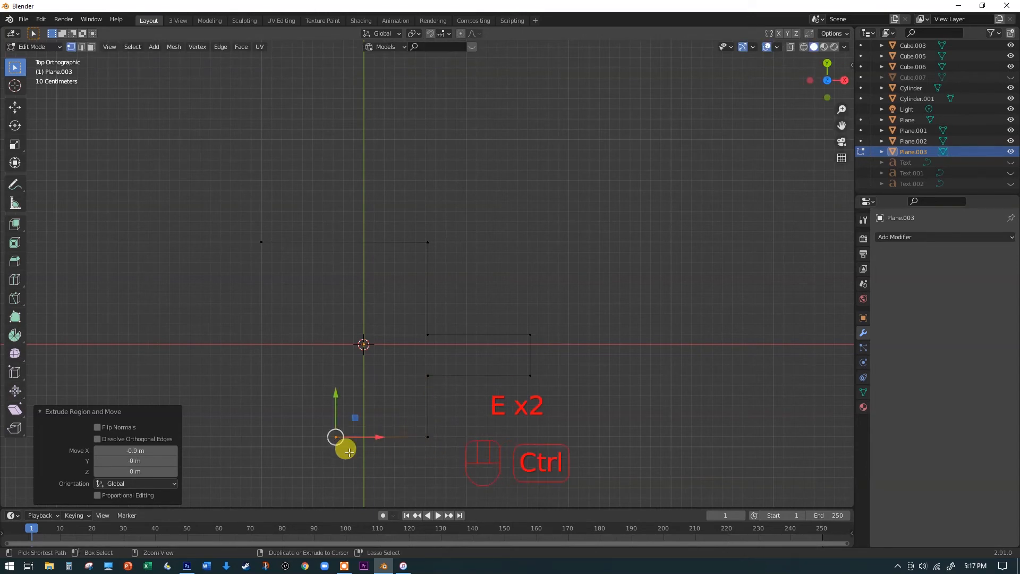
Step: Select the whole vertex outline and extrude it about 1.02 m upward along Z to form walls
{"action": "key", "text": "a"}
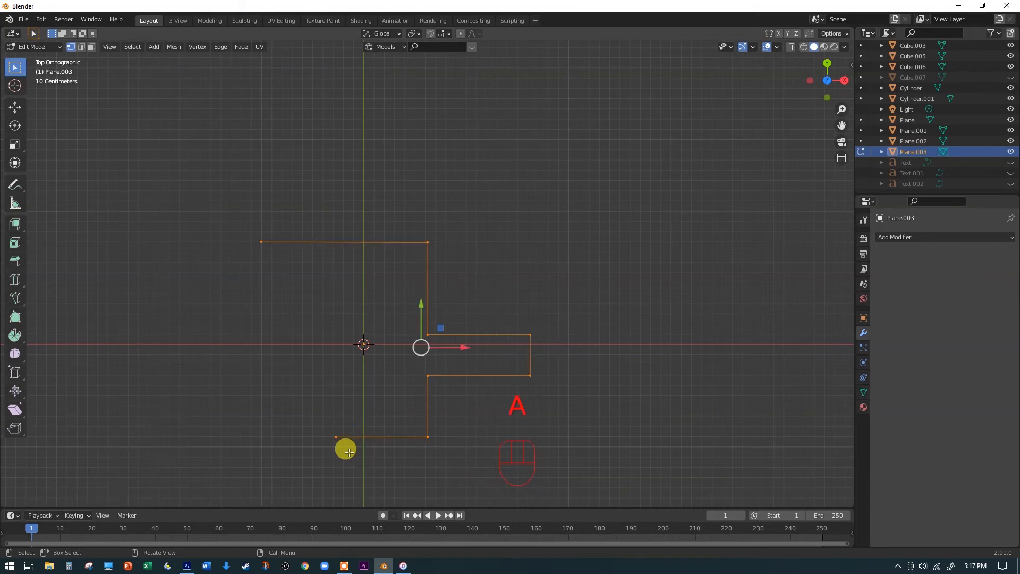
{"action": "middle_click_drag", "start_coordinate": [408, 331], "coordinate": [430, 306]}
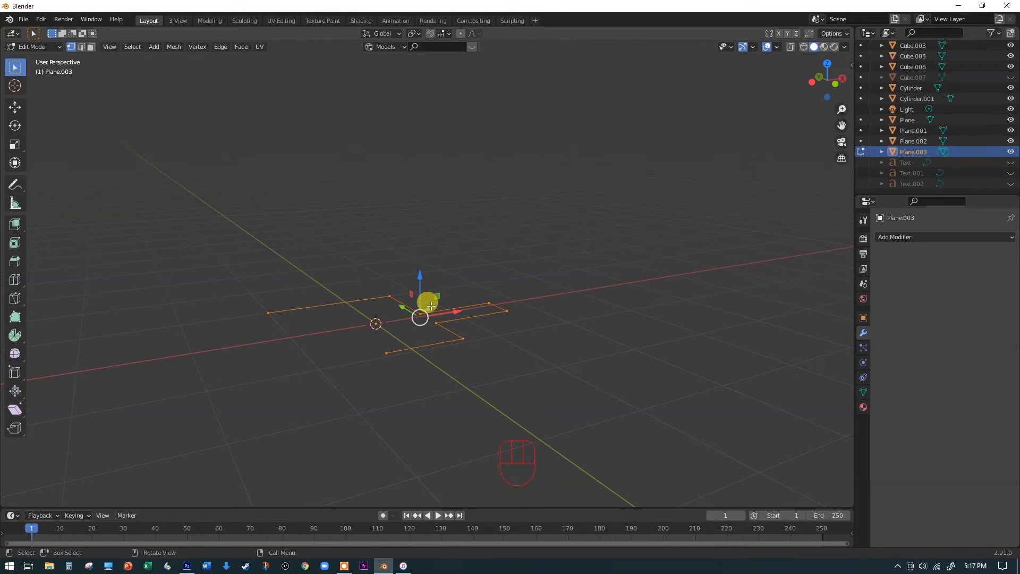
{"action": "key", "text": "e"}
{"action": "key", "text": "z"}
{"action": "left_click", "coordinate": [419, 220]}
{"action": "middle_click_drag", "start_coordinate": [419, 220], "coordinate": [368, 333]}
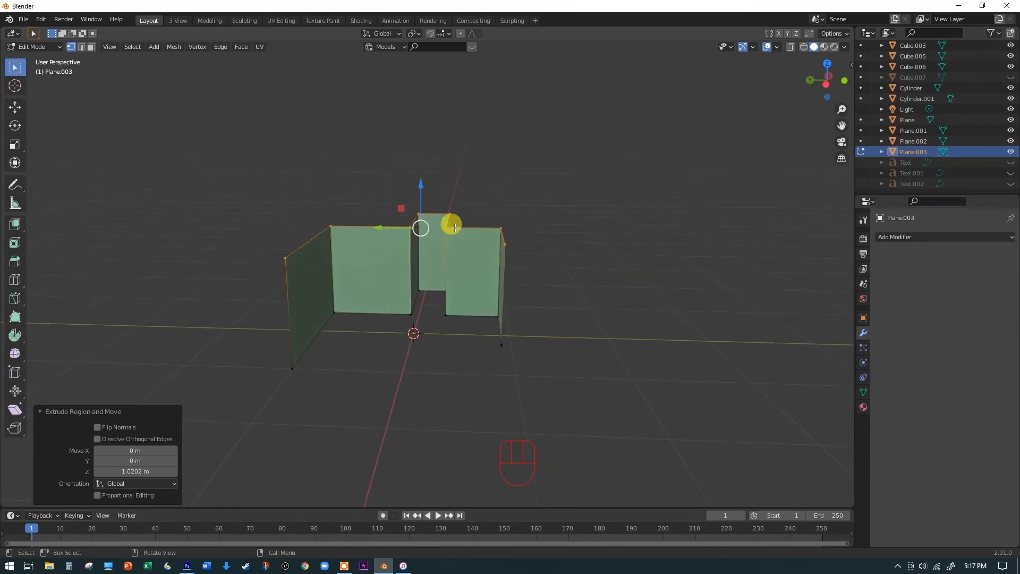
{"action": "middle_click_drag", "start_coordinate": [490, 289], "coordinate": [471, 294]}
Step: Add a Solidify modifier to the walls with a thickness of 0.18 m and Even Thickness enabled
{"action": "left_click", "coordinate": [931, 240]}
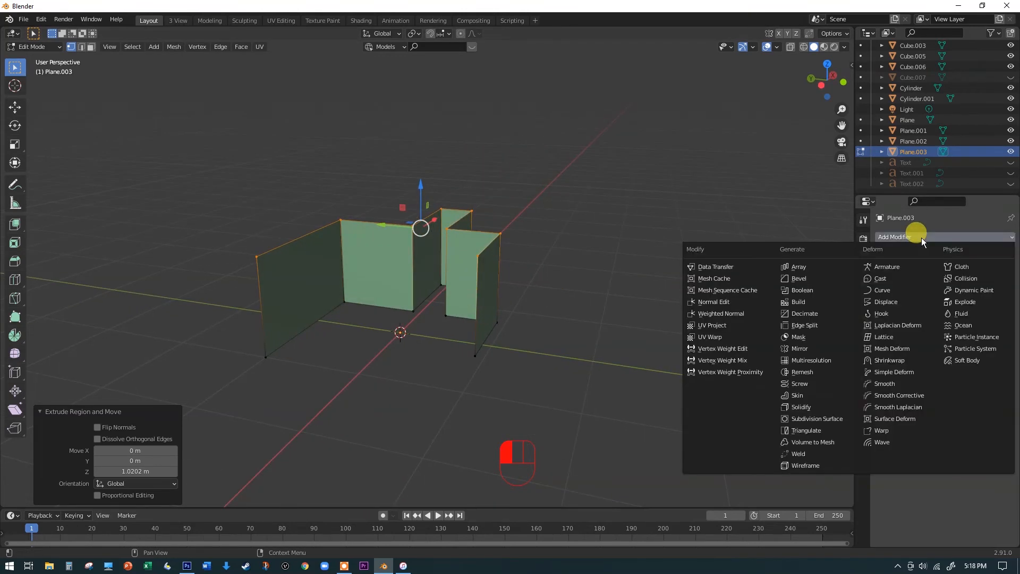
{"action": "left_click", "coordinate": [801, 407]}
{"action": "left_click_drag", "start_coordinate": [957, 284], "coordinate": [983, 284]}
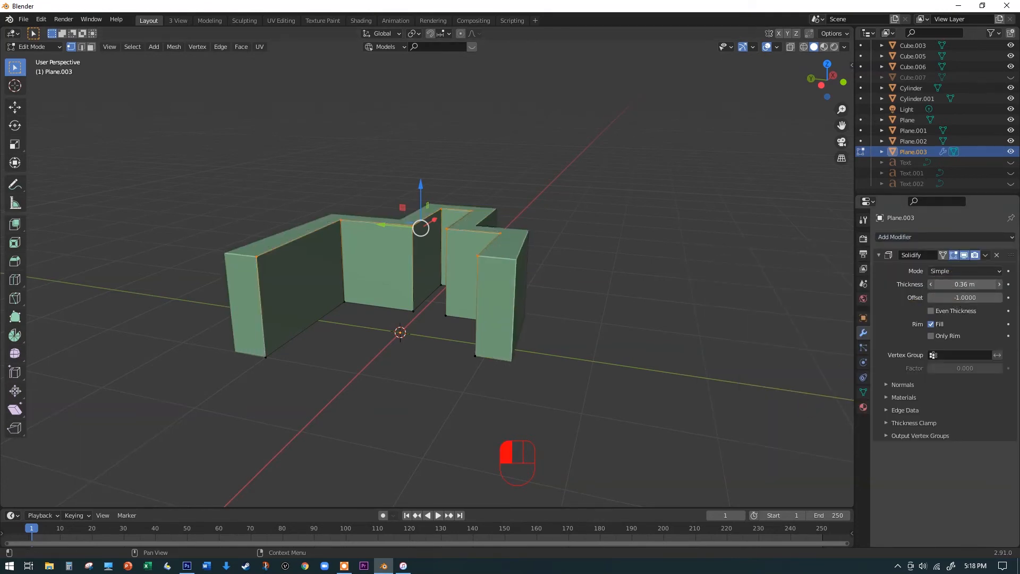
{"action": "mouse_move", "coordinate": [505, 300]}
{"action": "middle_mouse_down"}
{"action": "mouse_move", "coordinate": [485, 296]}
{"action": "mouse_move", "coordinate": [488, 285]}
{"action": "mouse_move", "coordinate": [500, 310]}
{"action": "middle_mouse_up"}
{"action": "scroll", "coordinate": [496, 289], "scroll_direction": "up", "scroll_amount": 3}
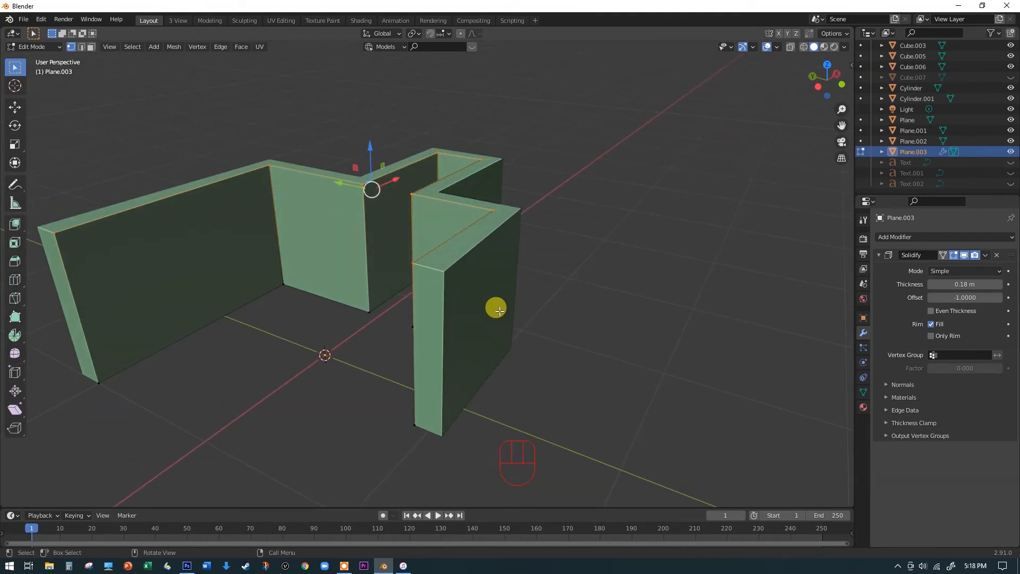
{"action": "key", "text": "KP_7"}
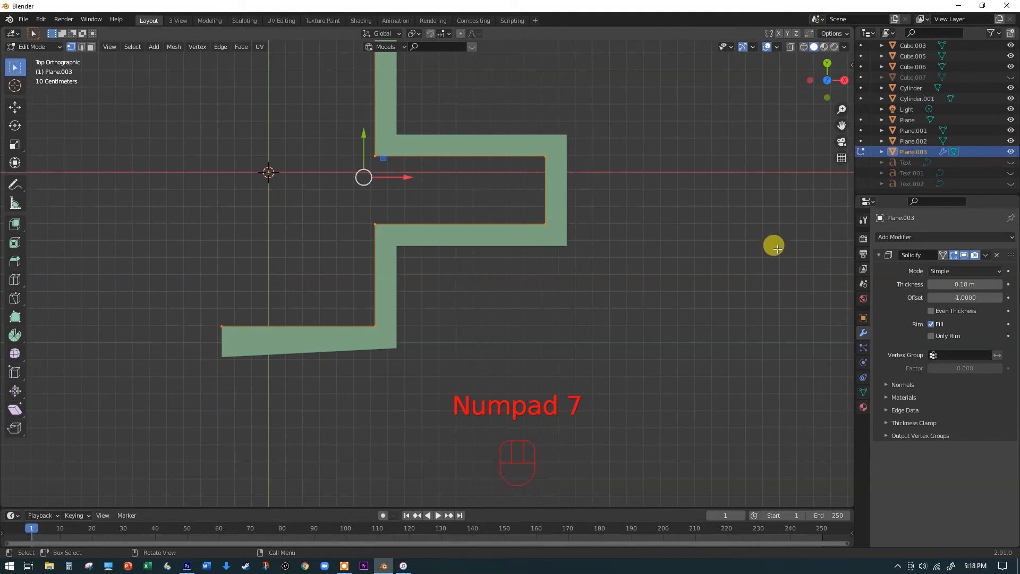
{"action": "left_click", "coordinate": [931, 311]}
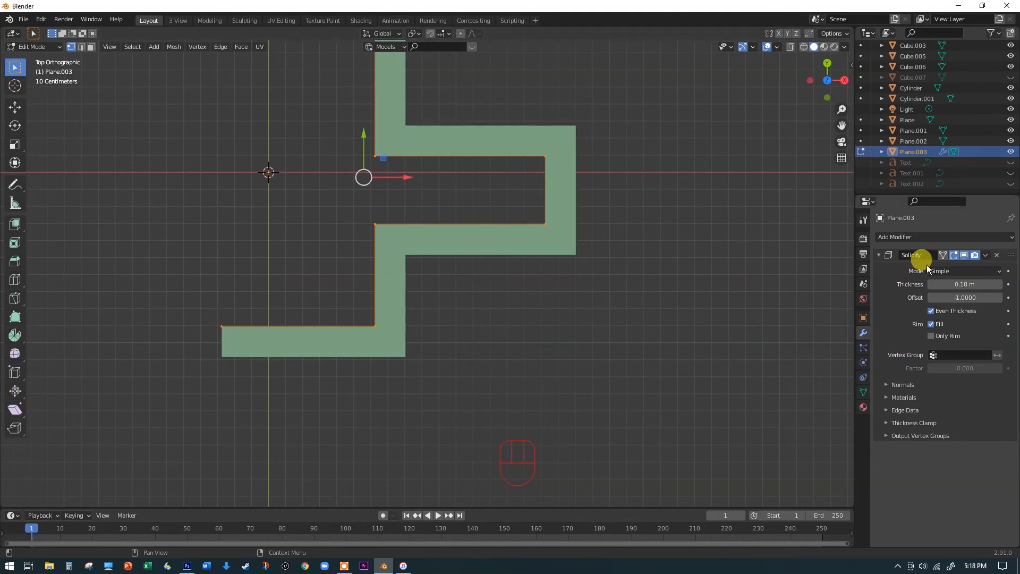
Step: Hide the Solidify effect, turn on X-ray and move the alcove's front wall about 0.29 m along negative Y
{"action": "left_click", "coordinate": [964, 254]}
{"action": "left_click_drag", "start_coordinate": [355, 212], "coordinate": [672, 246]}
{"action": "scroll", "coordinate": [672, 246], "scroll_direction": "up", "scroll_amount": 1}
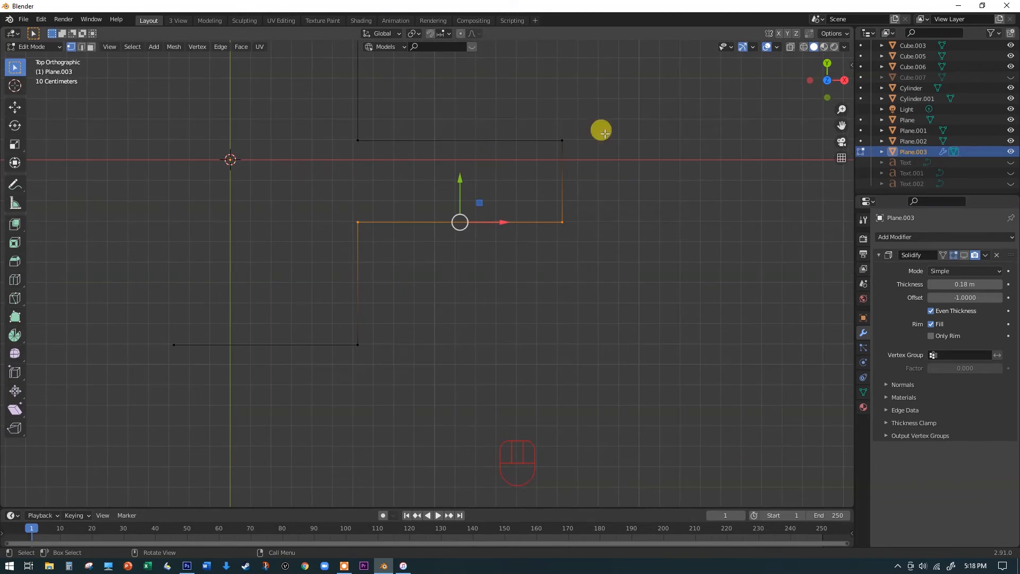
{"action": "left_click", "coordinate": [789, 47]}
{"action": "left_click_drag", "start_coordinate": [331, 181], "coordinate": [595, 238]}
{"action": "left_click_drag", "start_coordinate": [458, 181], "coordinate": [463, 237]}
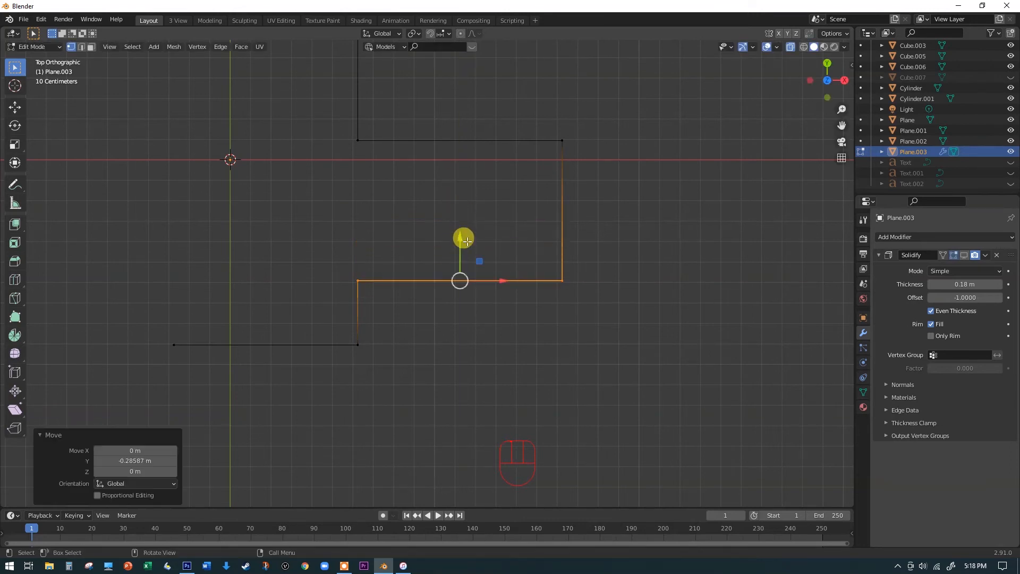
Step: Move the alcove's rear inner corner diagonally toward positive X and Y, and show the Solidify effect in the viewport again
{"action": "left_click_drag", "start_coordinate": [330, 120], "coordinate": [398, 170]}
{"action": "left_click_drag", "start_coordinate": [378, 121], "coordinate": [426, 76]}
{"action": "middle_click_drag", "start_coordinate": [376, 160], "coordinate": [478, 132]}
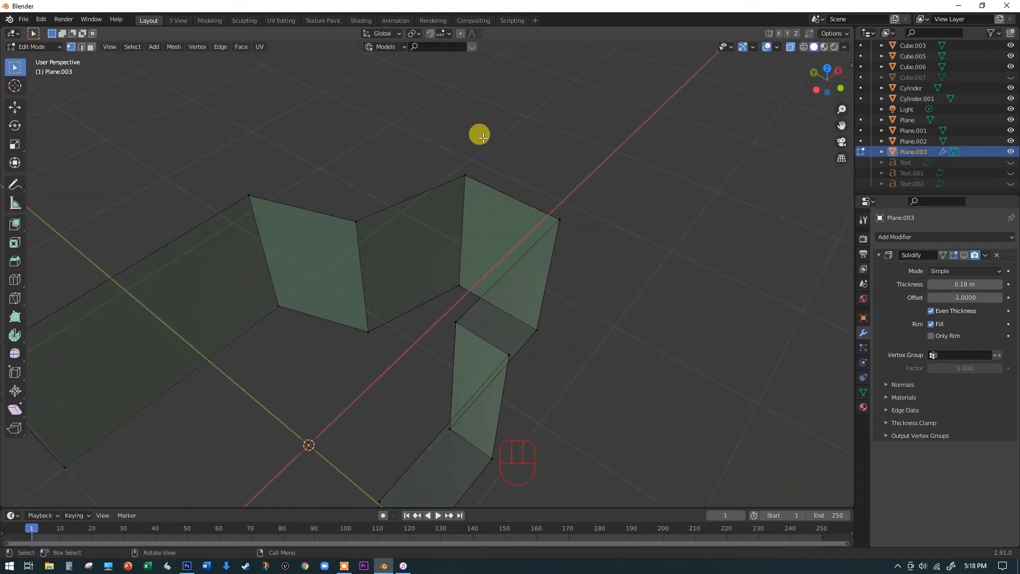
{"action": "left_click", "coordinate": [964, 258]}
{"action": "middle_click_drag", "start_coordinate": [776, 246], "coordinate": [677, 244]}
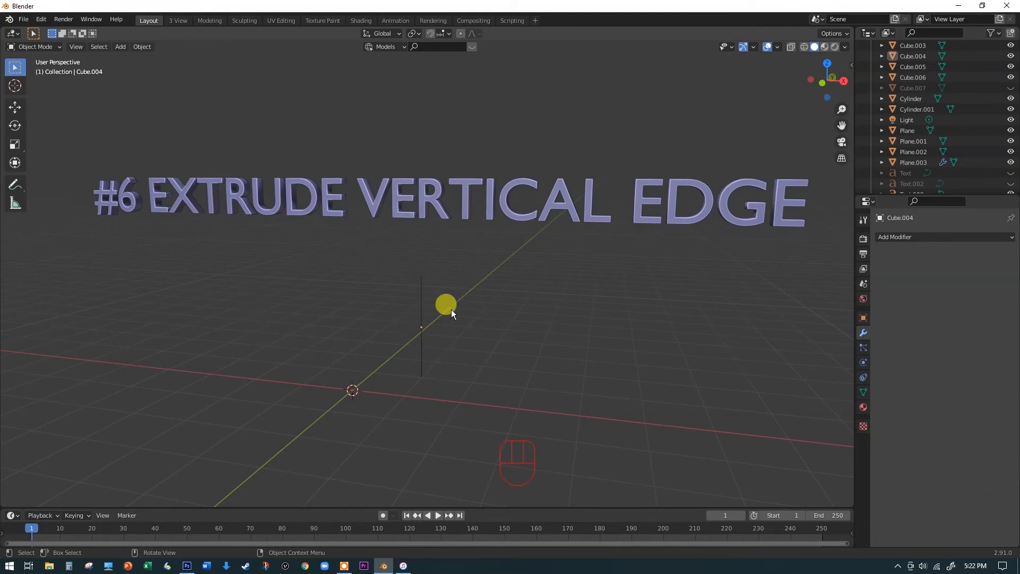
Step: Select the single vertical edge object, switch to wireframe shading and hide the "#6 EXTRUDE VERTICAL EDGE" text
{"action": "left_click", "coordinate": [422, 288]}
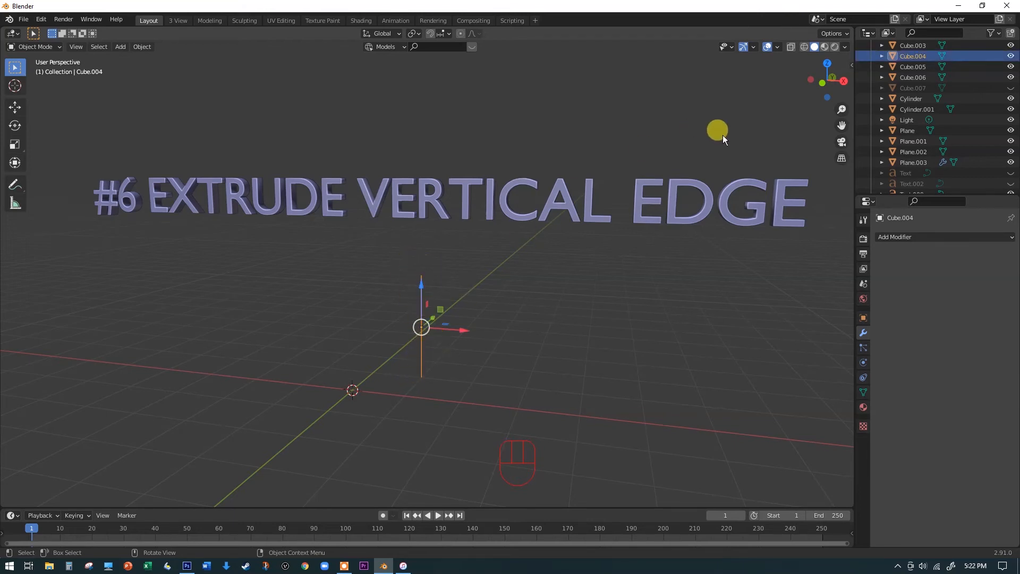
{"action": "left_click", "coordinate": [803, 47]}
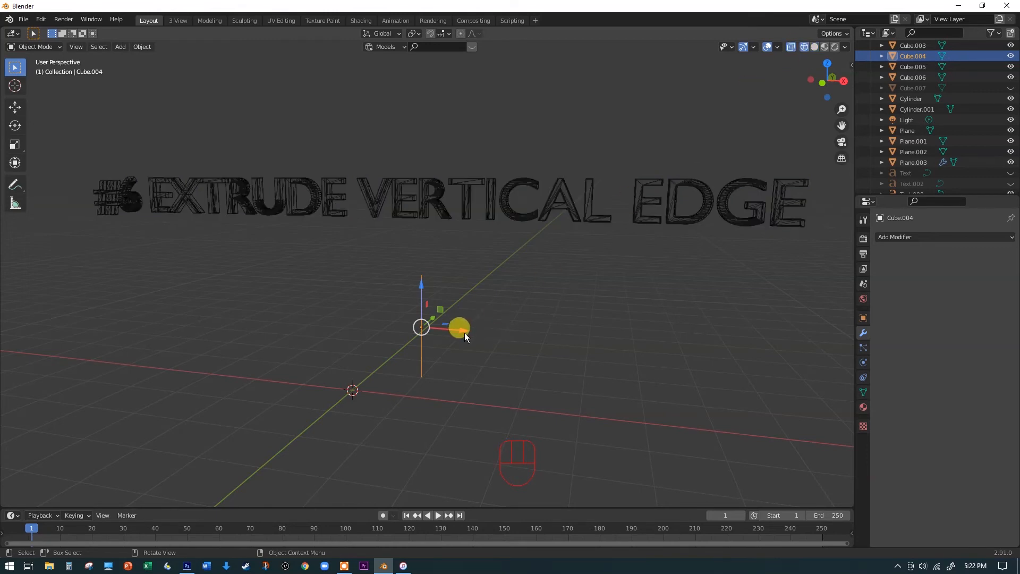
{"action": "scroll", "coordinate": [1012, 169], "scroll_direction": "down", "scroll_amount": 1}
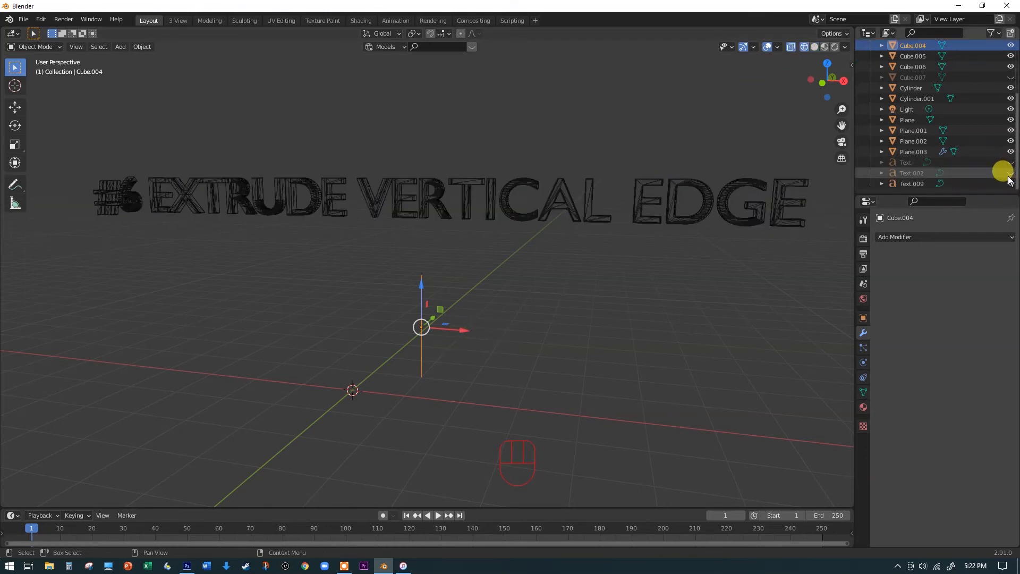
{"action": "left_click", "coordinate": [1010, 183]}
{"action": "middle_click_drag", "start_coordinate": [517, 322], "coordinate": [420, 250]}
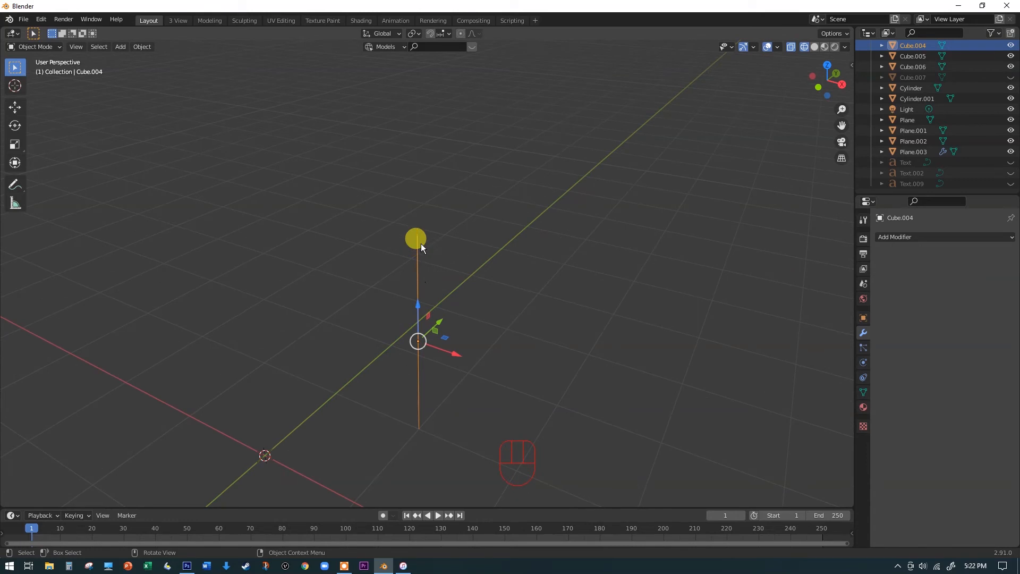
Step: In Edit Mode from the top view, extrude the vertical edge 0.9 m along X and 1 m along negative Y with increment snapping
{"action": "key", "text": "Tab"}
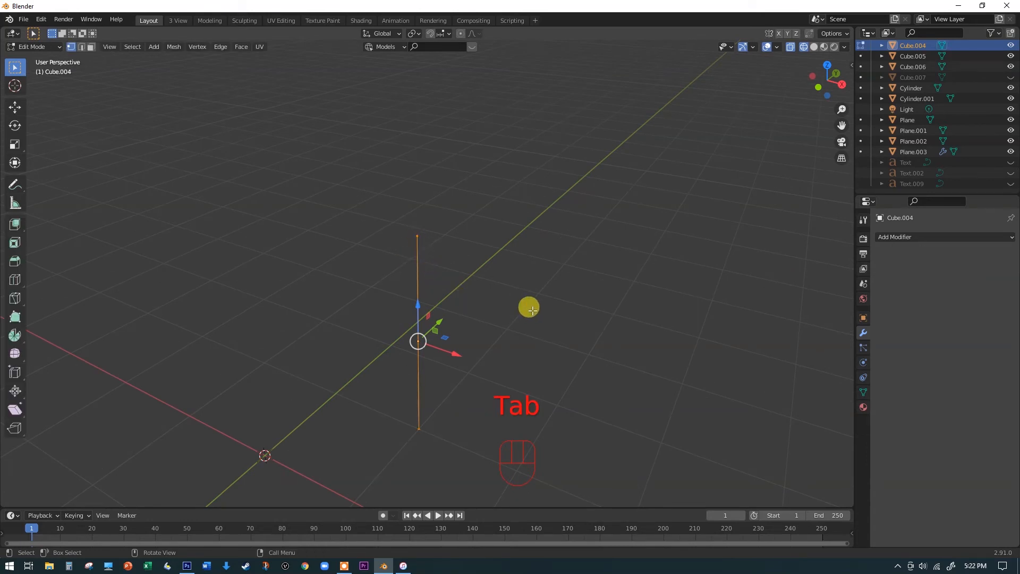
{"action": "key", "text": "KP_7"}
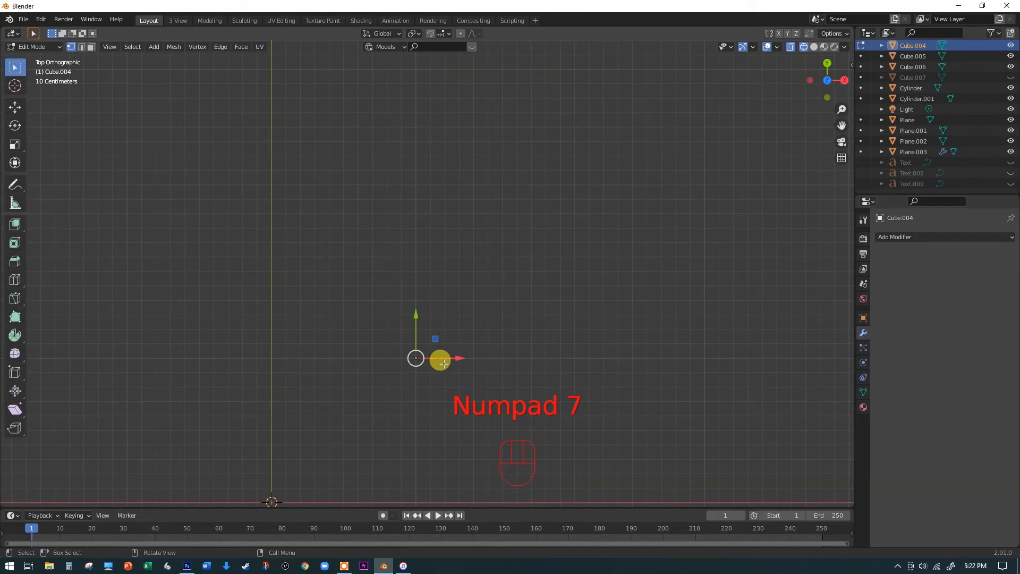
{"action": "key", "text": "e"}
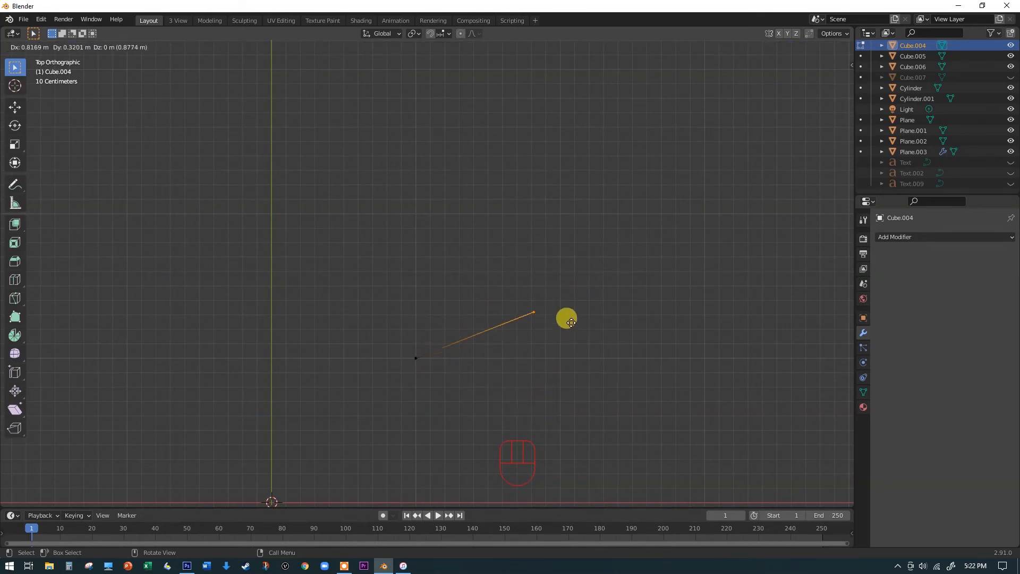
{"action": "left_click", "coordinate": [573, 368], "text": "ctrl"}
{"action": "key", "text": "space"}
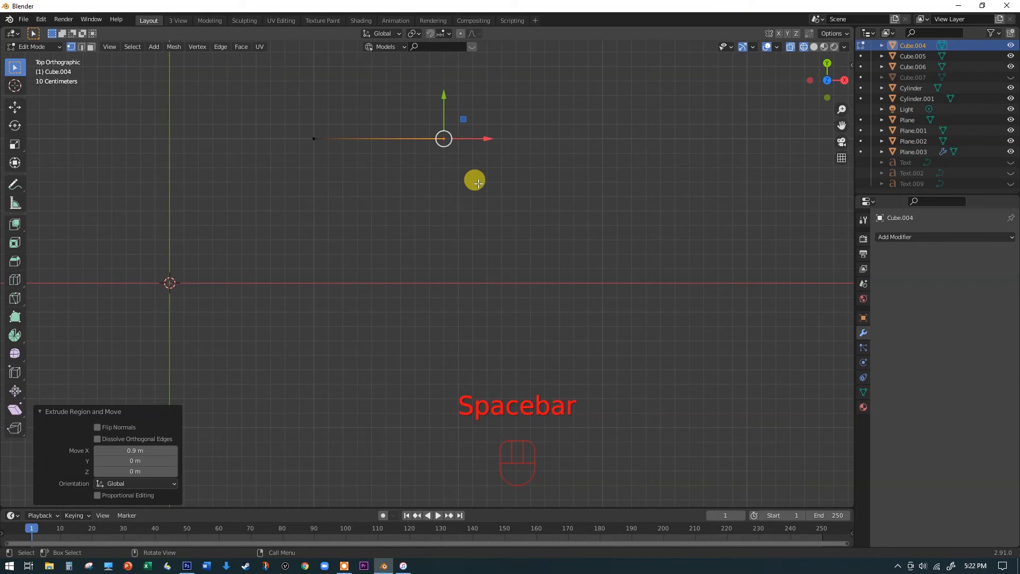
{"action": "key", "text": "e"}
{"action": "left_click", "coordinate": [477, 333], "text": "ctrl"}
{"action": "middle_click_drag", "start_coordinate": [477, 335], "coordinate": [521, 256]}
{"action": "scroll", "coordinate": [521, 256], "scroll_direction": "down", "scroll_amount": 1}
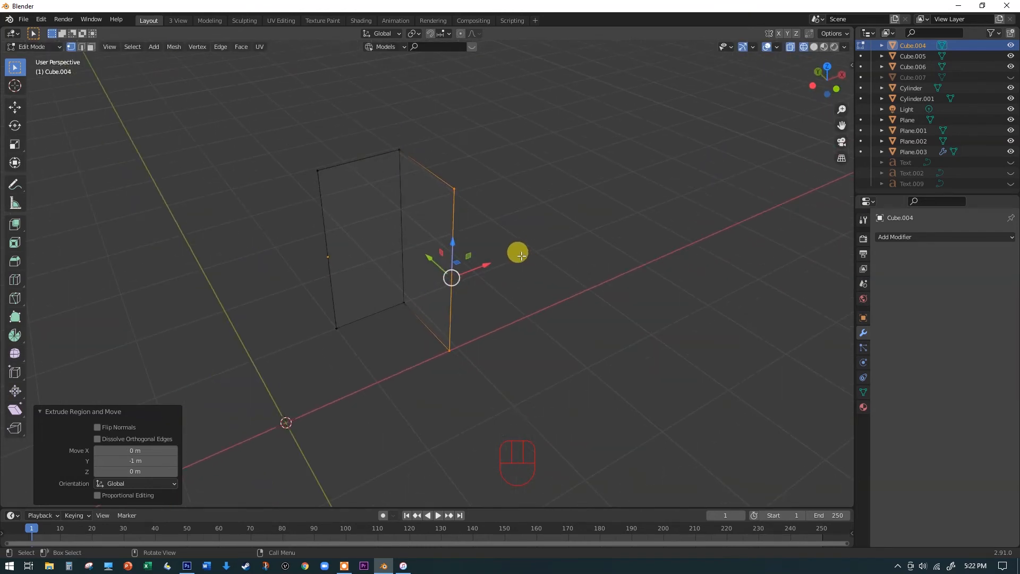
Step: Extrude the wall's end edge diagonally about 0.85 m along X and 0.53 m along negative Y, and switch to solid shading
{"action": "key", "text": "e"}
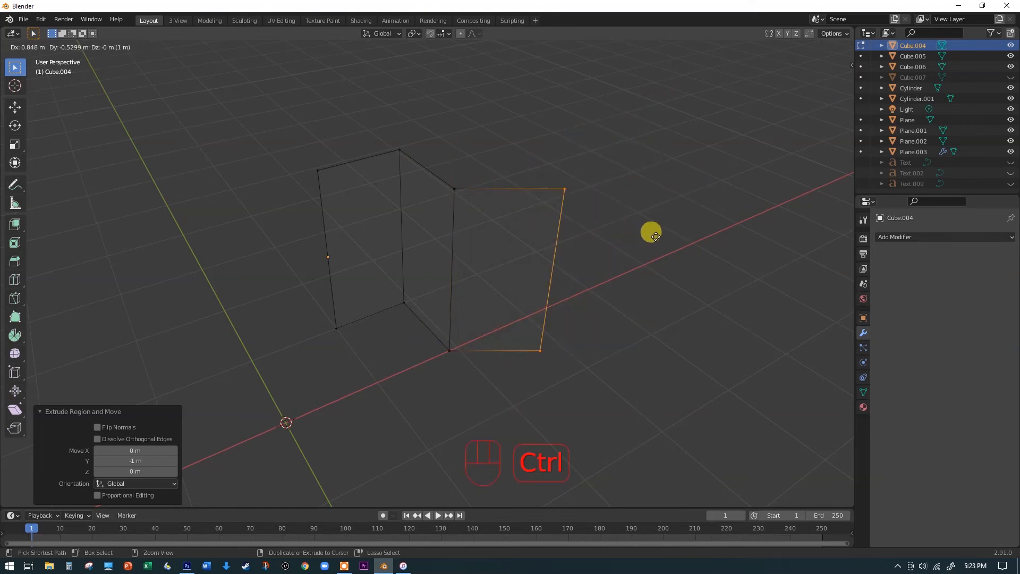
{"action": "left_click", "coordinate": [649, 244]}
{"action": "mouse_move", "coordinate": [646, 239]}
{"action": "middle_mouse_down"}
{"action": "mouse_move", "coordinate": [628, 187]}
{"action": "mouse_move", "coordinate": [659, 236]}
{"action": "middle_mouse_up"}
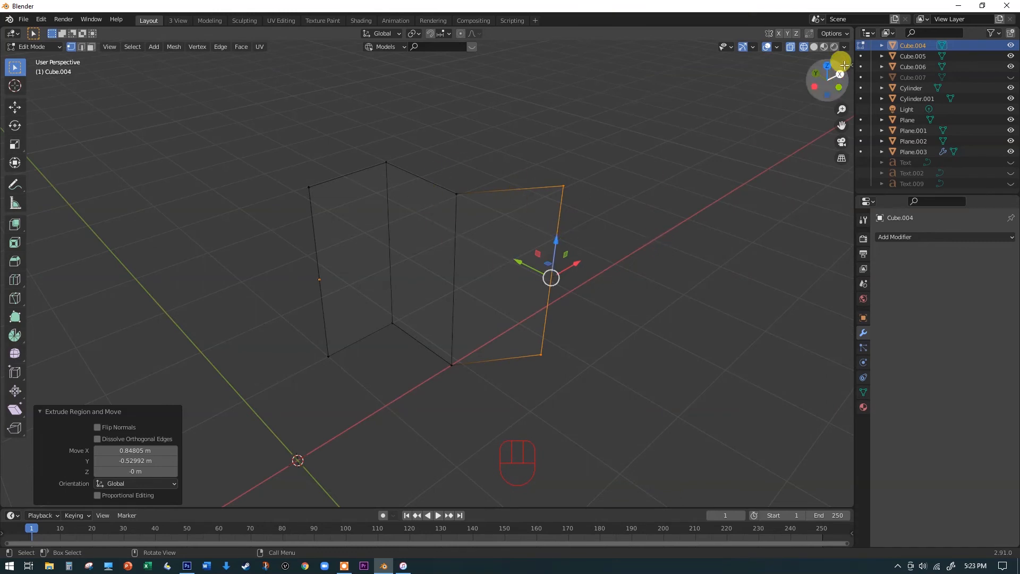
{"action": "left_click", "coordinate": [812, 47]}
{"action": "left_click", "coordinate": [649, 261]}
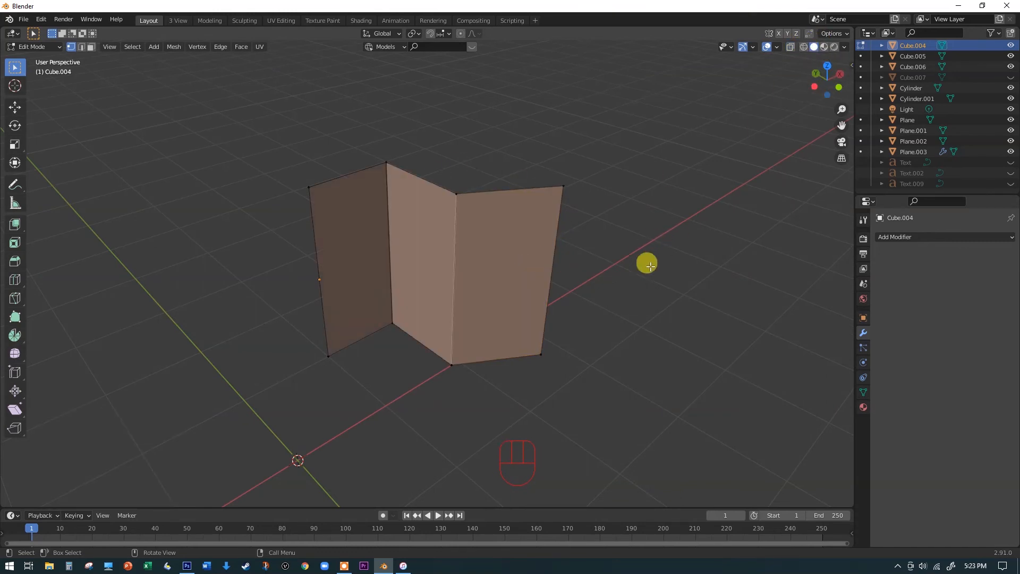
{"action": "middle_click_drag", "start_coordinate": [562, 240], "coordinate": [585, 220]}
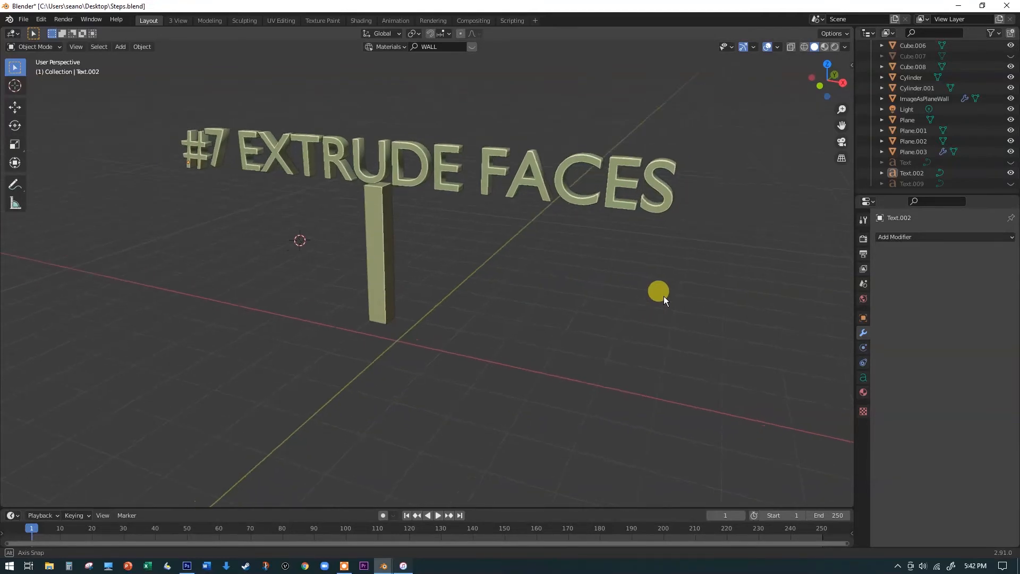
Step: Hide the "#7 EXTRUDE FACES" text above the pillar
{"action": "middle_click_drag", "start_coordinate": [664, 295], "coordinate": [677, 289]}
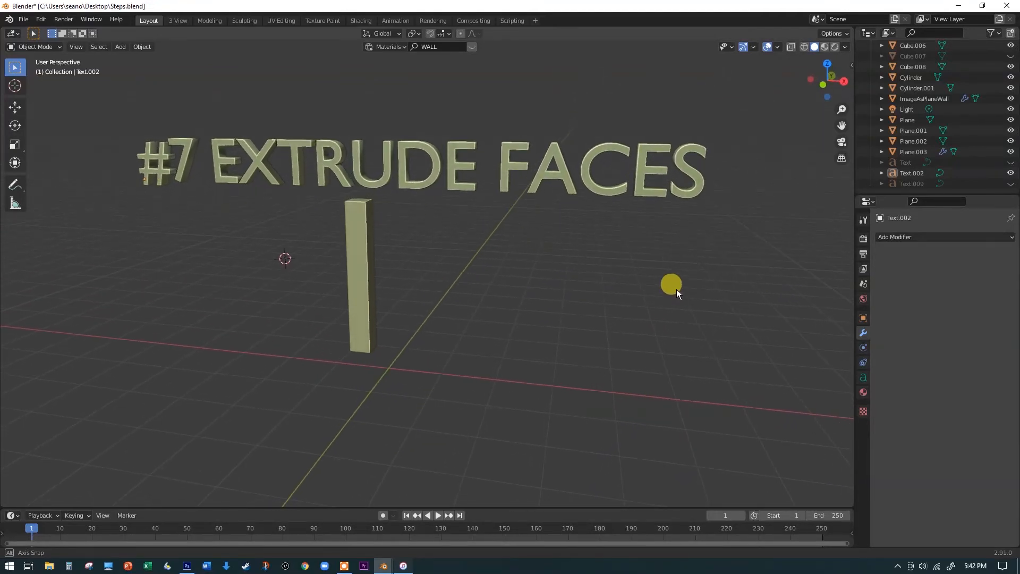
{"action": "left_click", "coordinate": [1010, 172]}
{"action": "middle_click_drag", "start_coordinate": [611, 207], "coordinate": [343, 222]}
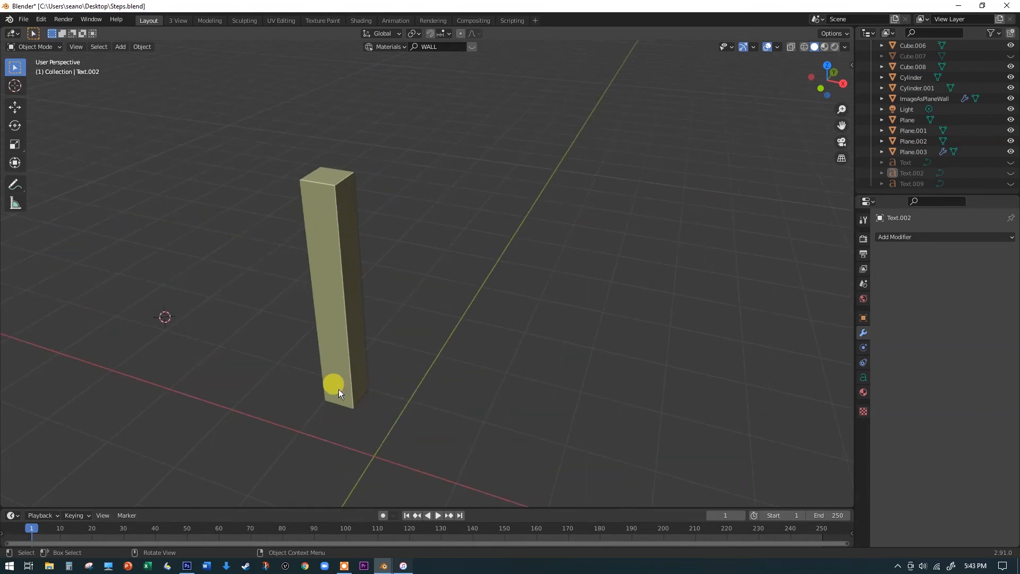
Step: In Edit Mode, extrude the pillar's positive X side face 4 m along its normal to form a wall
{"action": "left_click", "coordinate": [349, 277]}
{"action": "key", "text": "Tab"}
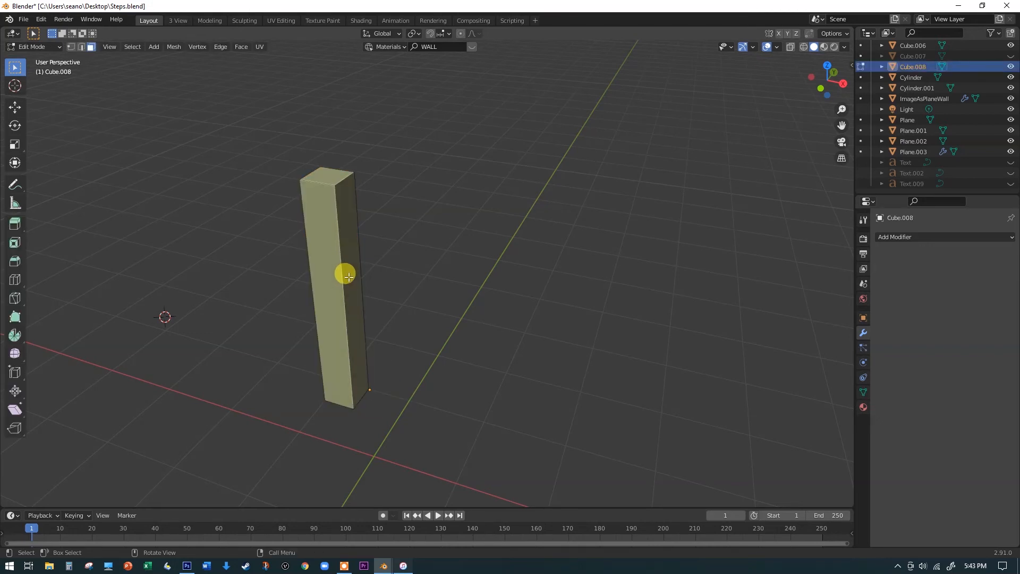
{"action": "left_click", "coordinate": [354, 264]}
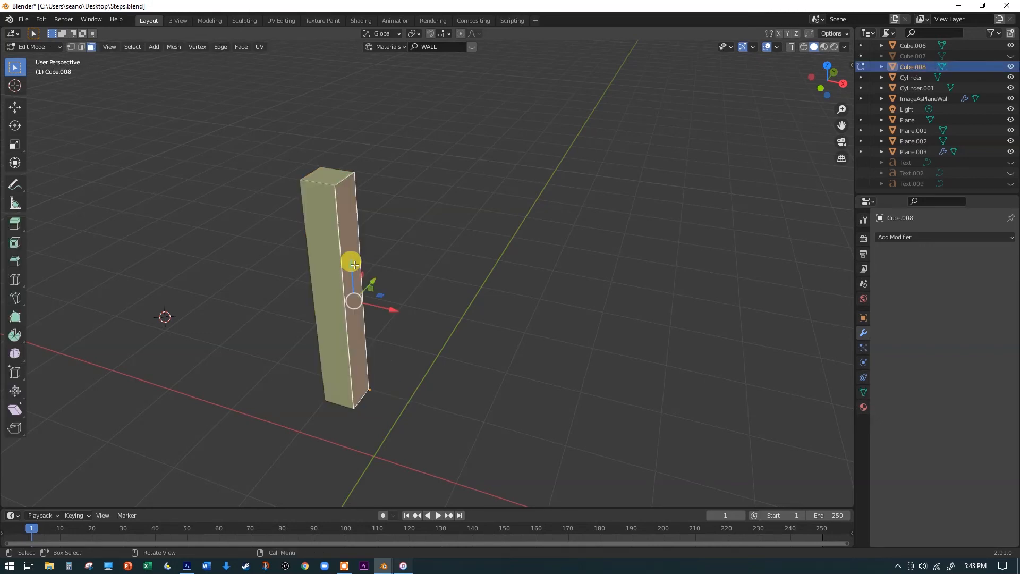
{"action": "scroll", "coordinate": [353, 262], "scroll_direction": "down", "scroll_amount": 5}
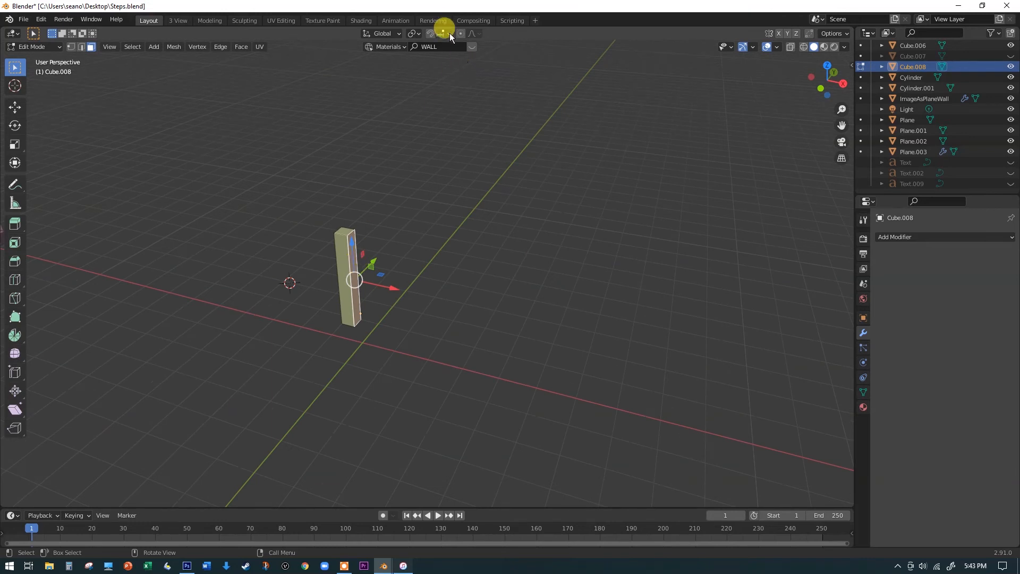
{"action": "left_click_drag", "start_coordinate": [393, 297], "coordinate": [527, 348]}
{"action": "scroll", "coordinate": [527, 348], "scroll_direction": "up", "scroll_amount": 1}
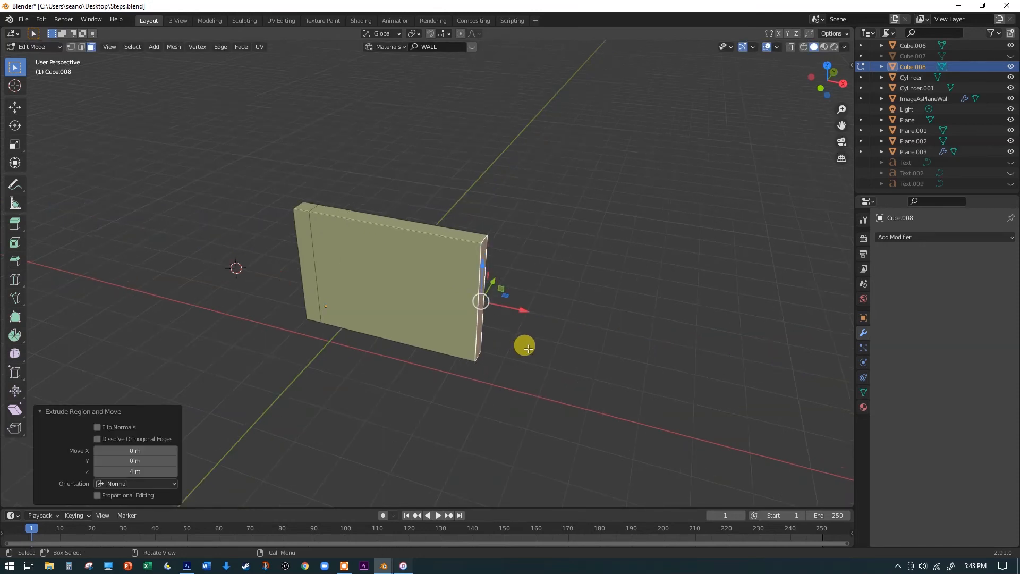
Step: Extrude the wall's end face about 0.37 m as a corner block, and extrude the block's side face about 3.28 m along negative Y
{"action": "key", "text": "e"}
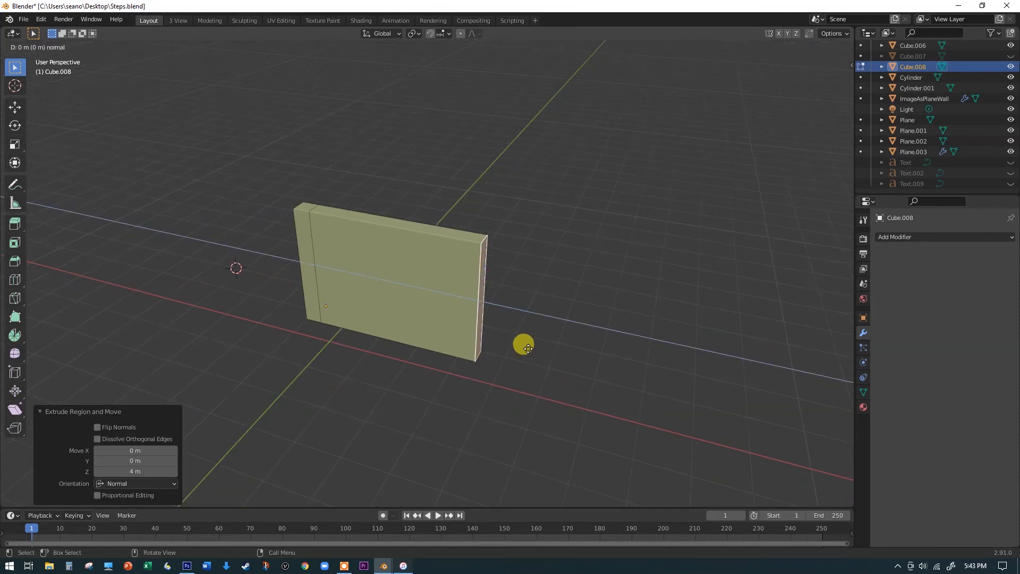
{"action": "left_click", "coordinate": [544, 355]}
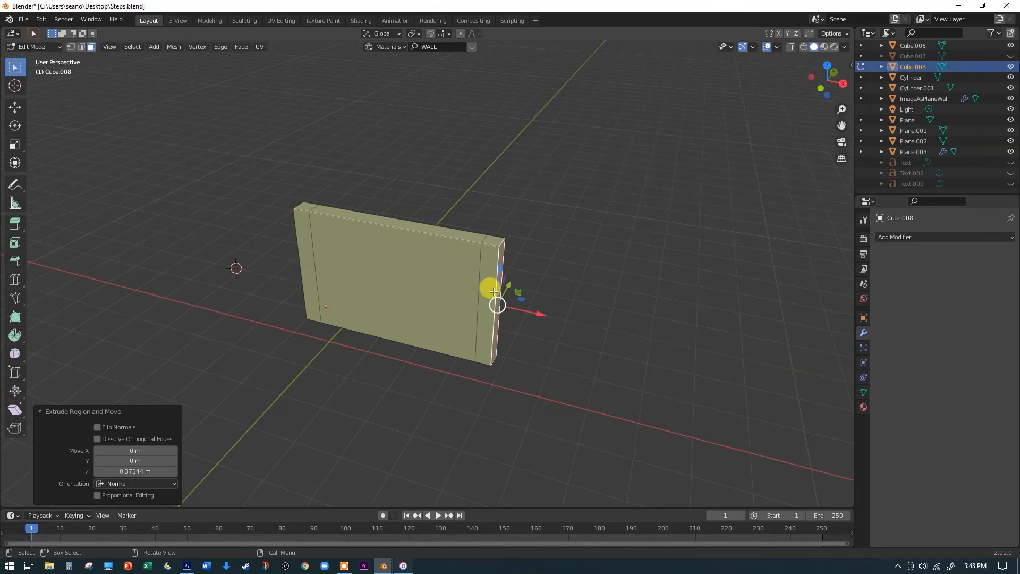
{"action": "left_click", "coordinate": [487, 288]}
{"action": "middle_click_drag", "start_coordinate": [501, 293], "coordinate": [464, 308]}
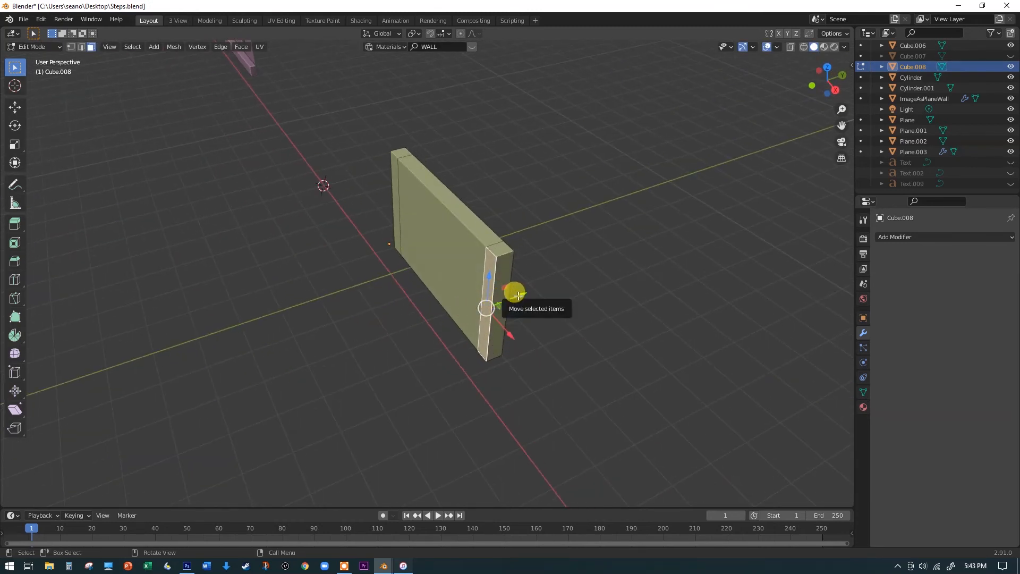
{"action": "key", "text": "e"}
{"action": "left_click", "coordinate": [358, 308]}
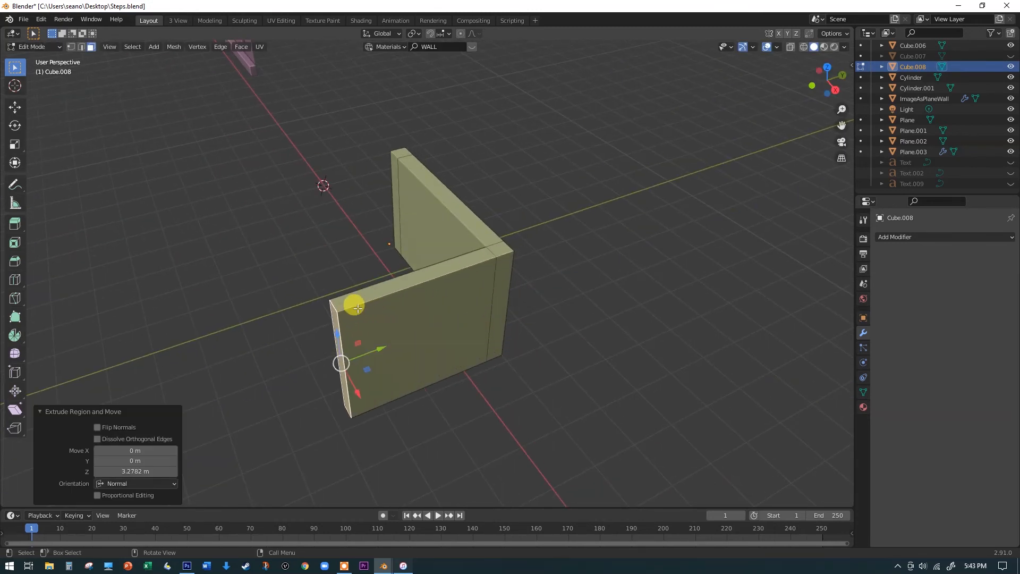
Step: Extrude a short corner block from the second wall's end, and extrude its side face about 3.36 m along positive X
{"action": "key", "text": "e"}
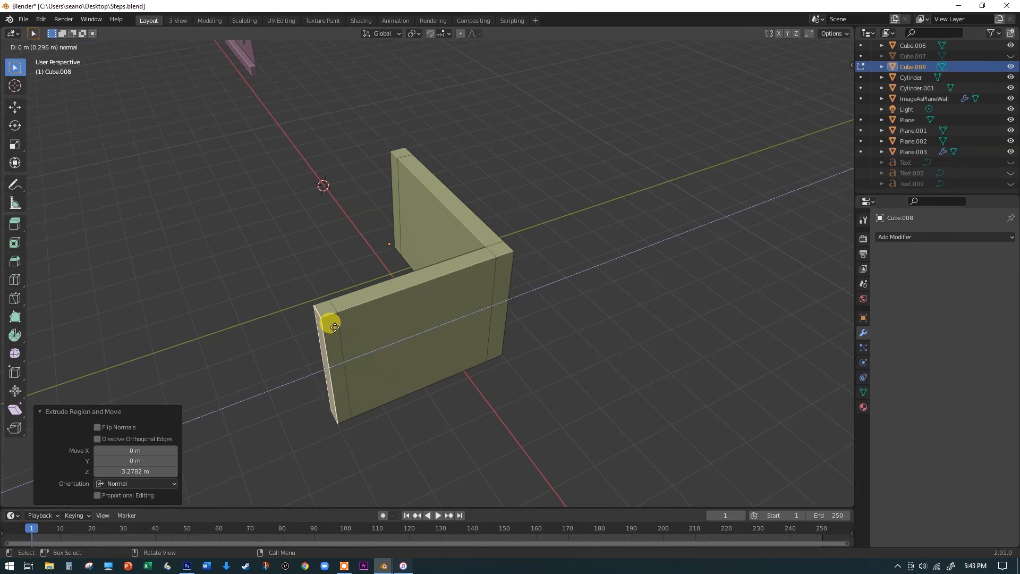
{"action": "left_click", "coordinate": [383, 343]}
{"action": "middle_click_drag", "start_coordinate": [383, 342], "coordinate": [354, 336]}
{"action": "left_click", "coordinate": [333, 326]}
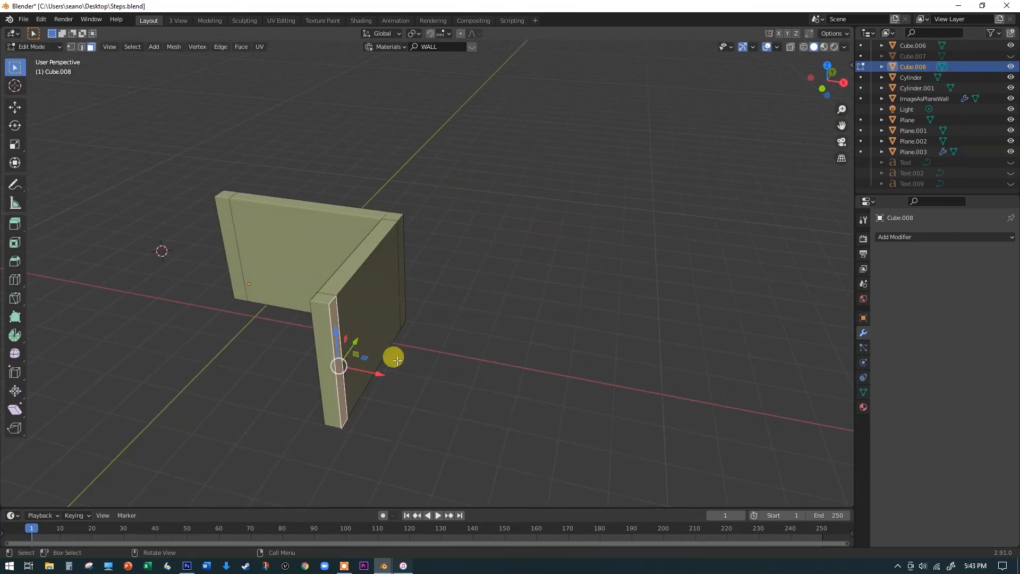
{"action": "key", "text": "w"}
{"action": "key", "text": "e"}
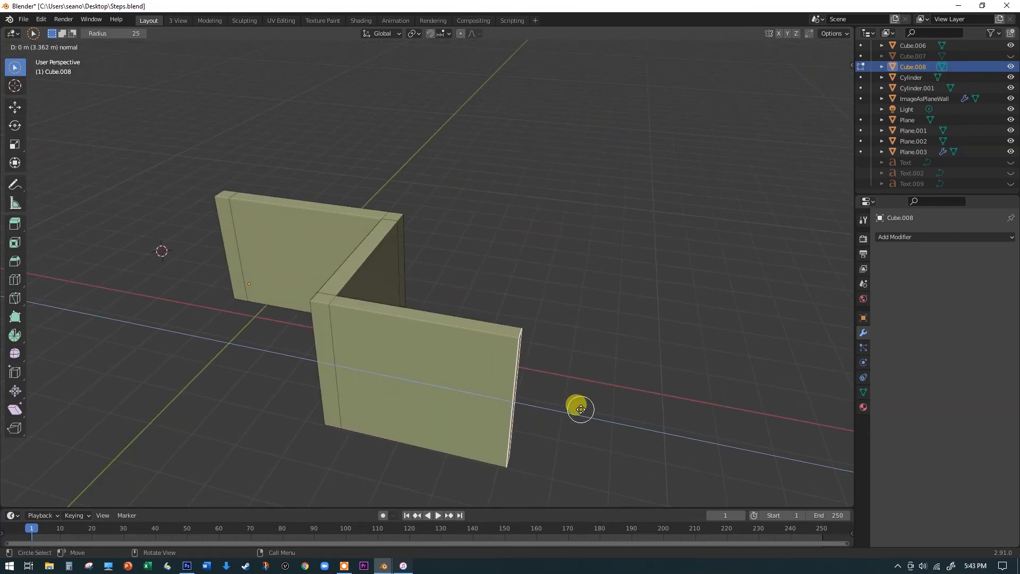
{"action": "left_click", "coordinate": [581, 405]}
{"action": "middle_click_drag", "start_coordinate": [583, 405], "coordinate": [593, 373]}
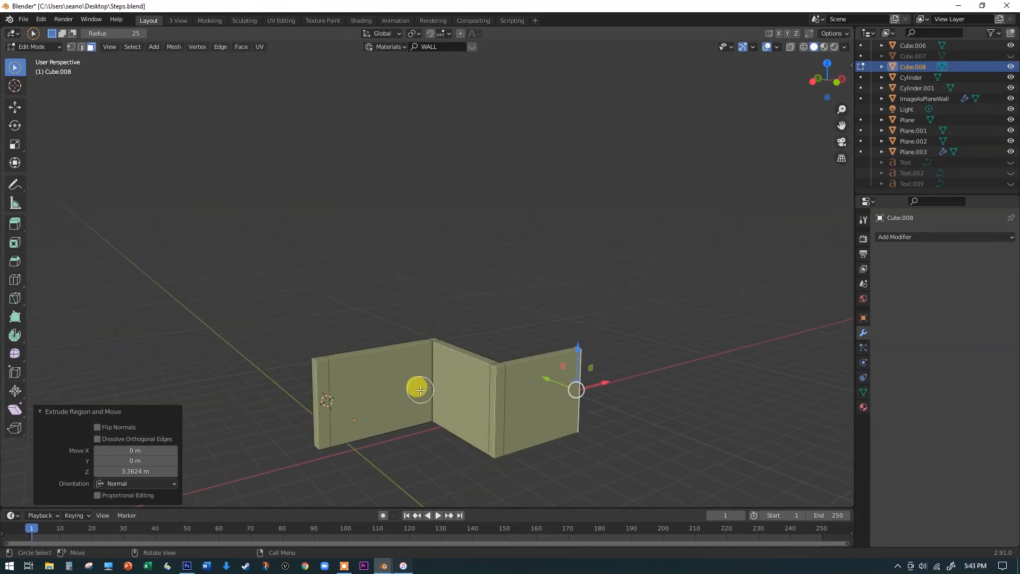
Step: Extrude the third wall's end about 0.43 m as a corner block, and extrude its side face 3.73 m along negative Y
{"action": "scroll", "coordinate": [417, 388], "scroll_direction": "up", "scroll_amount": 2}
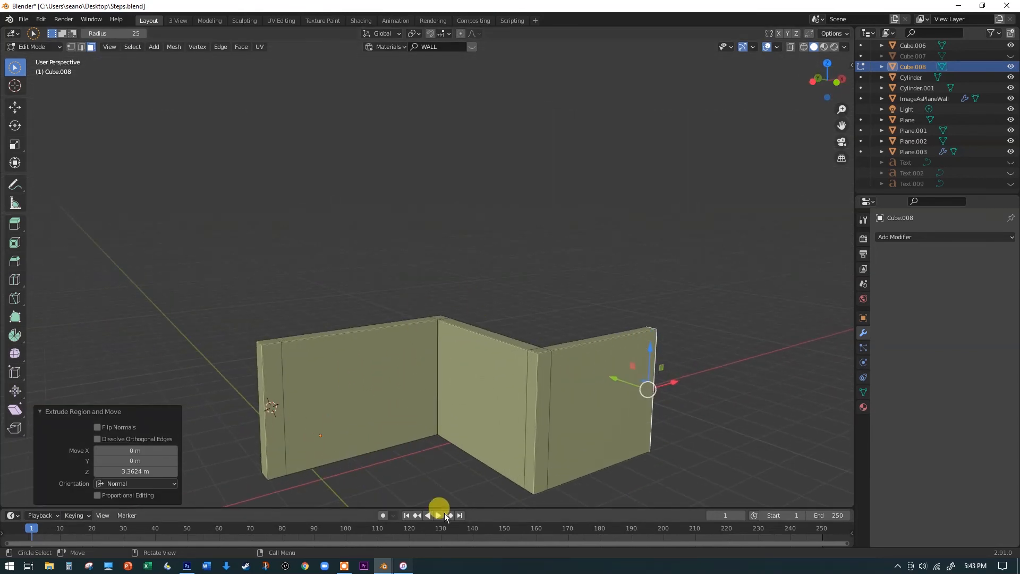
{"action": "middle_click_drag", "start_coordinate": [462, 337], "coordinate": [456, 305]}
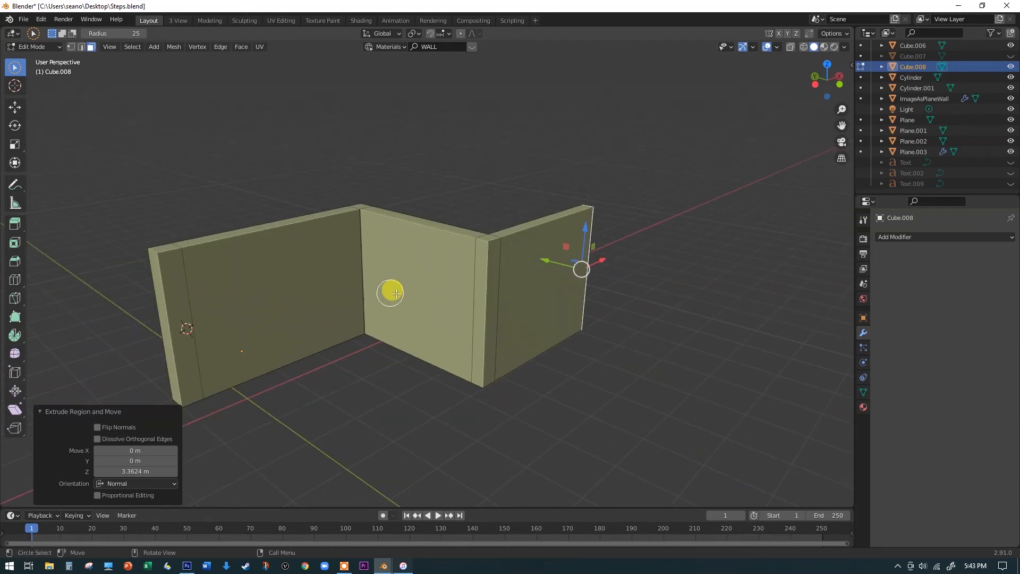
{"action": "key", "text": "e"}
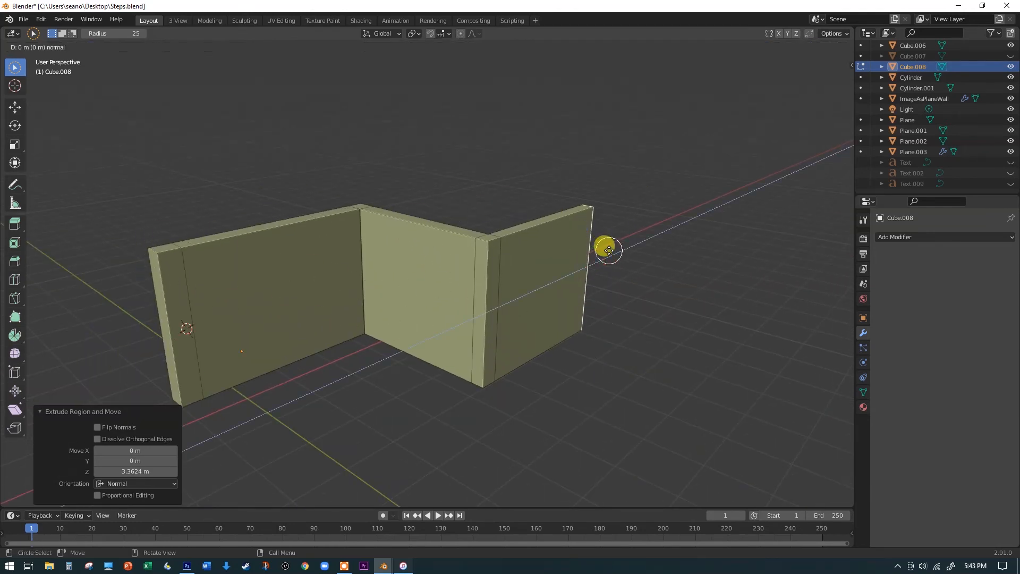
{"action": "left_click", "coordinate": [610, 241]}
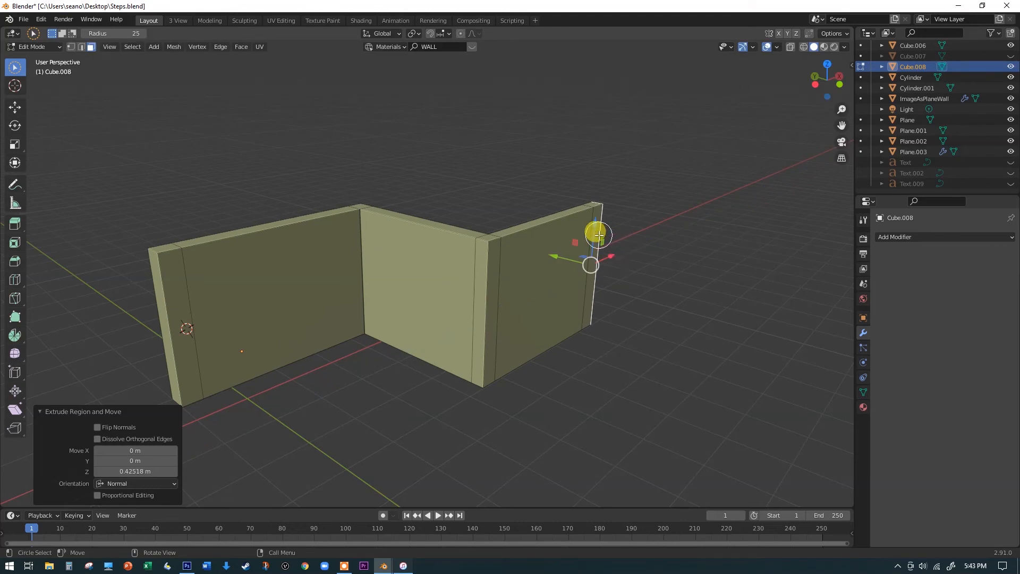
{"action": "key", "text": "ctrl+z"}
{"action": "left_click_drag", "start_coordinate": [592, 250], "coordinate": [756, 344]}
{"action": "left_click", "coordinate": [756, 343]}
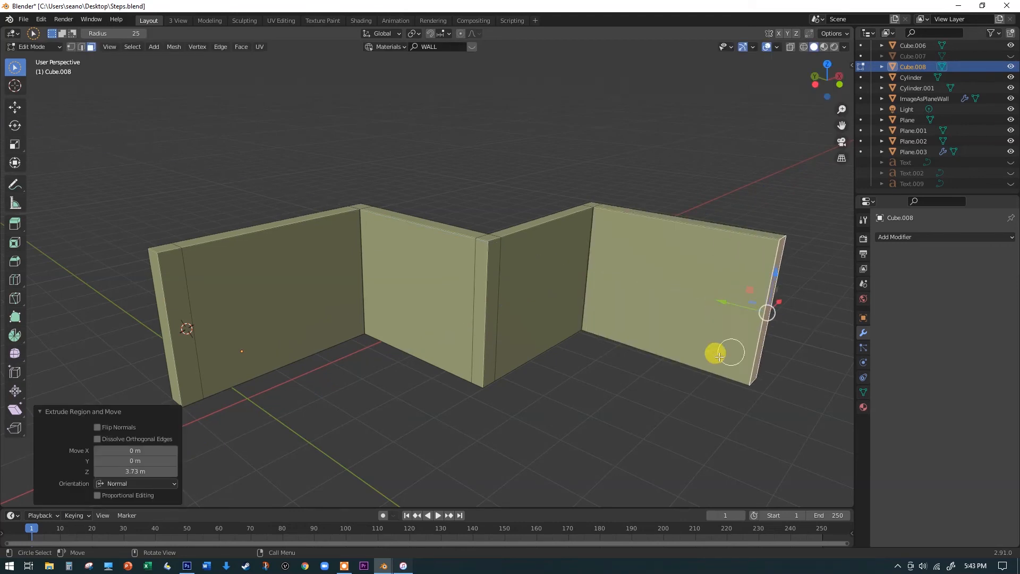
{"action": "middle_click_drag", "start_coordinate": [394, 372], "coordinate": [371, 285]}
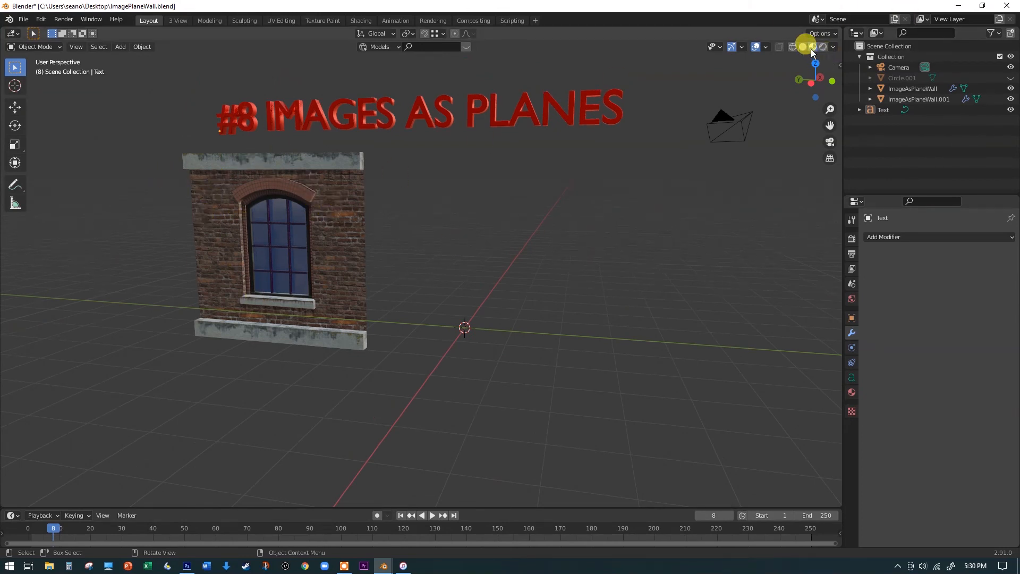
Step: Examine the single brick window wall made from an image plane and the larger multi-storey facade of repeated wall sections
{"action": "middle_click_drag", "start_coordinate": [408, 235], "coordinate": [388, 234]}
{"action": "scroll", "coordinate": [331, 225], "scroll_direction": "up", "scroll_amount": 3}
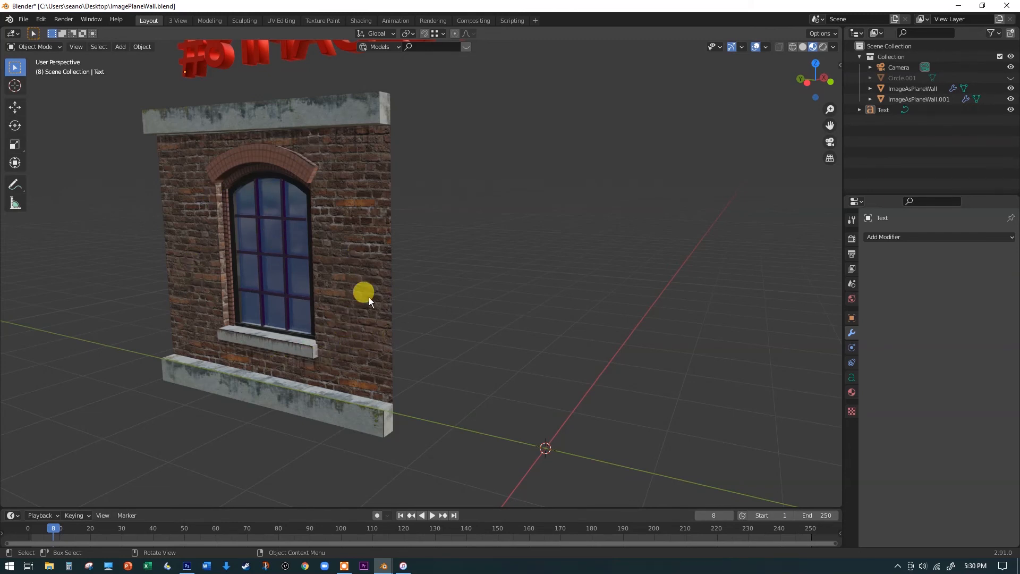
{"action": "scroll", "coordinate": [375, 295], "scroll_direction": "down", "scroll_amount": 4}
{"action": "scroll", "coordinate": [387, 293], "scroll_direction": "down", "scroll_amount": 3}
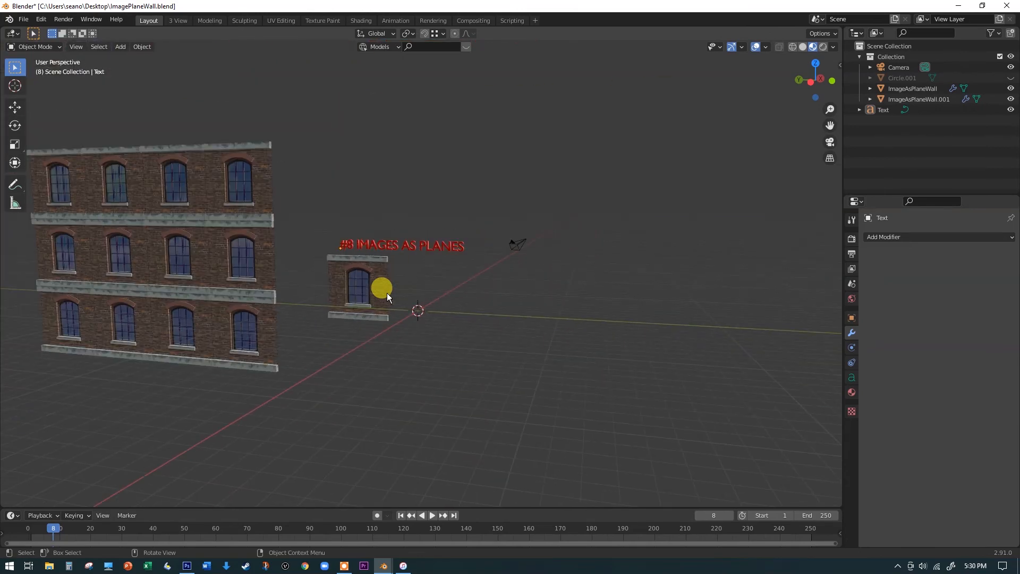
{"action": "middle_click_drag", "start_coordinate": [269, 282], "coordinate": [544, 305], "text": "shift"}
{"action": "scroll", "coordinate": [552, 296], "scroll_direction": "up", "scroll_amount": 3}
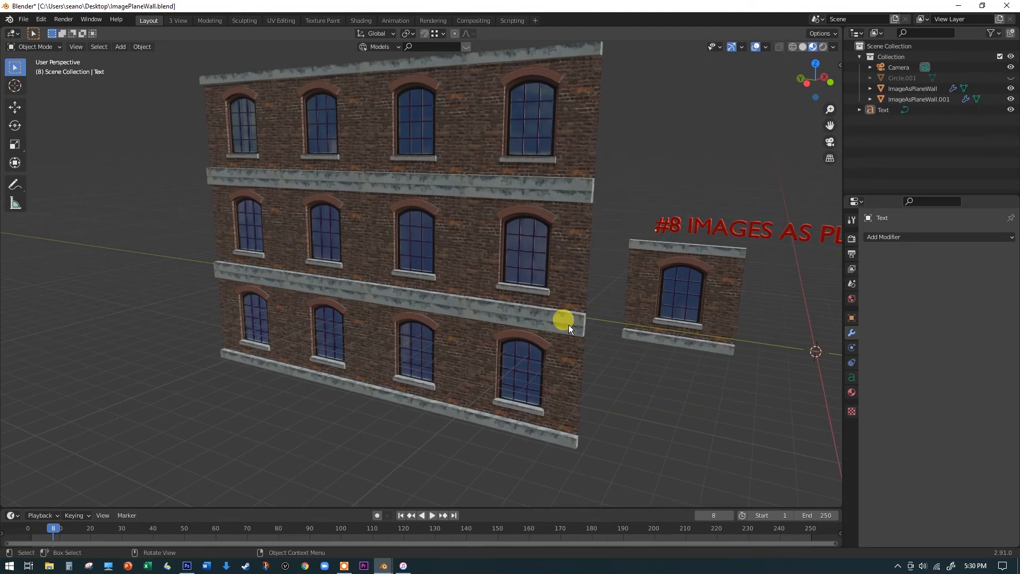
{"action": "middle_click_drag", "start_coordinate": [725, 363], "coordinate": [501, 367], "text": "shift"}
{"action": "middle_click_drag", "start_coordinate": [637, 285], "coordinate": [574, 260], "text": "ctrl"}
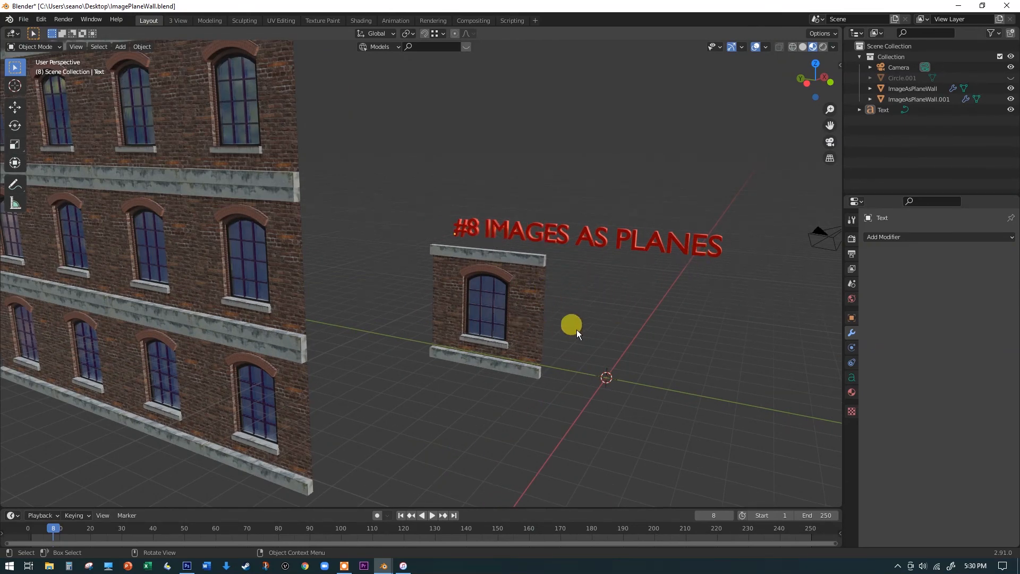
{"action": "scroll", "coordinate": [527, 321], "scroll_direction": "up", "scroll_amount": 2}
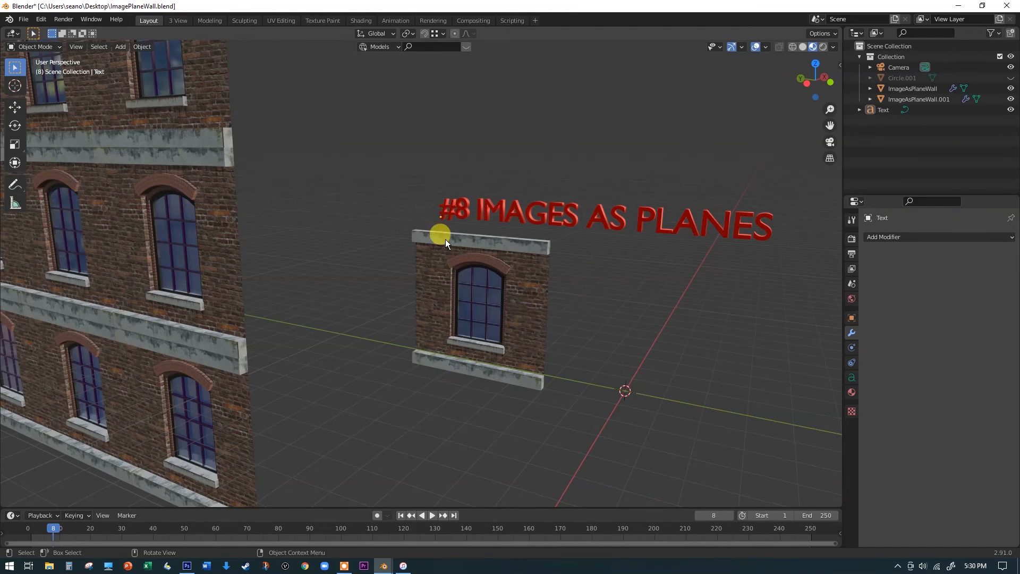
{"action": "scroll", "coordinate": [510, 329], "scroll_direction": "down", "scroll_amount": 2}
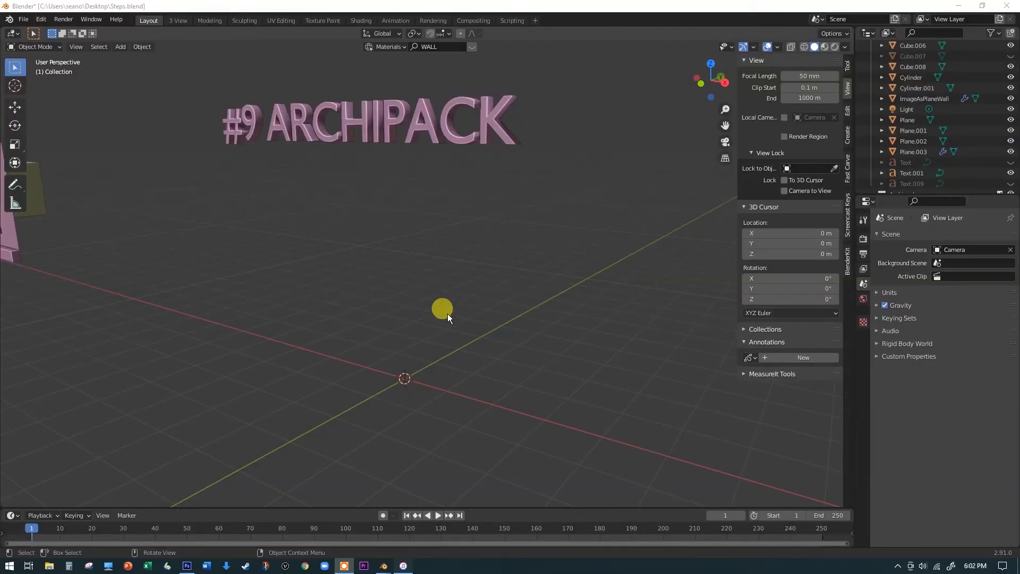
Step: View the add-ons list in the preferences and close the preferences window
{"action": "left_click", "coordinate": [40, 19]}
{"action": "left_click", "coordinate": [66, 171]}
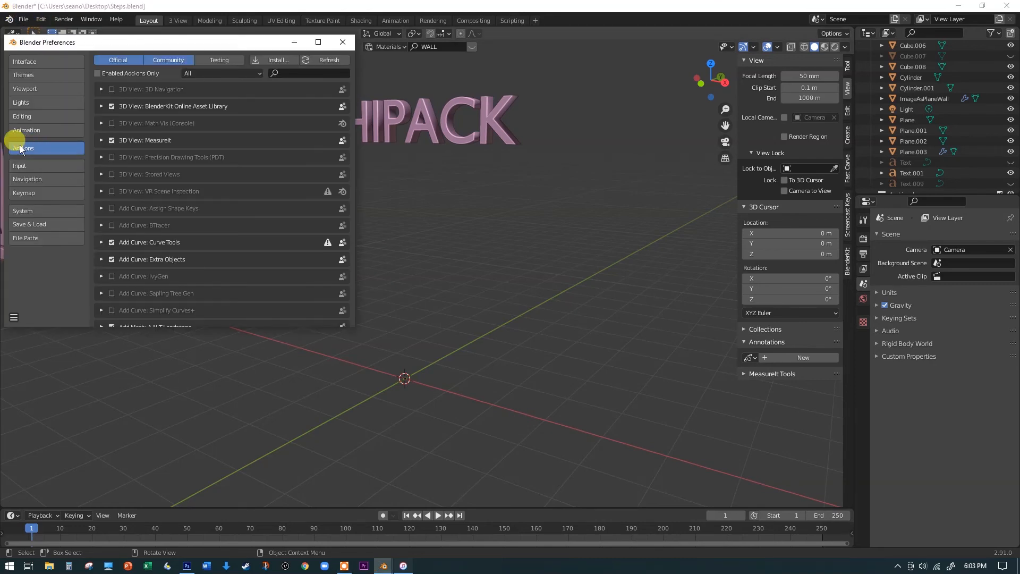
{"action": "left_click", "coordinate": [342, 42]}
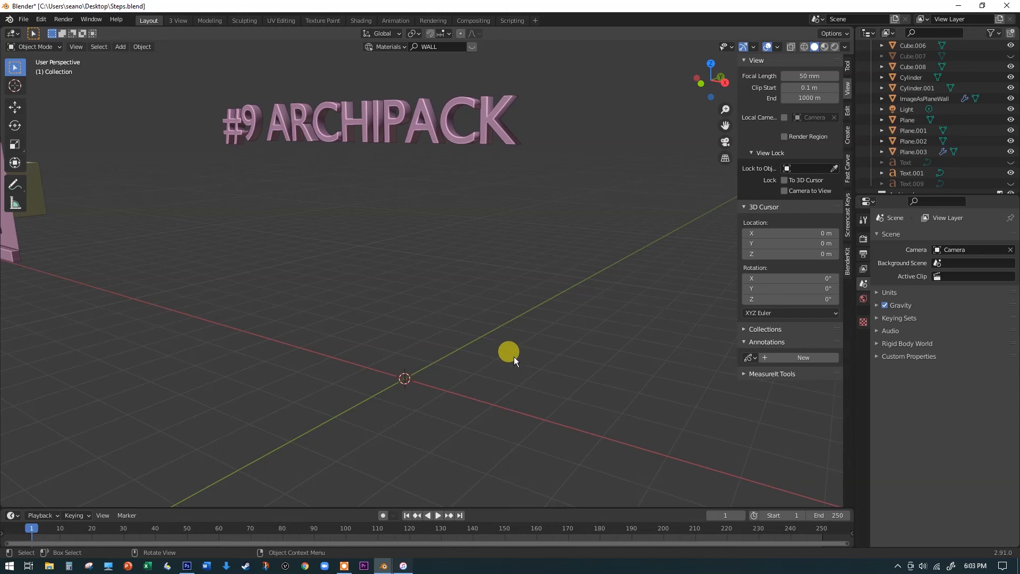
Step: Add an Archipack wall at the 3D cursor
{"action": "key", "text": "shift+a"}
{"action": "mouse_move", "coordinate": [473, 326]}
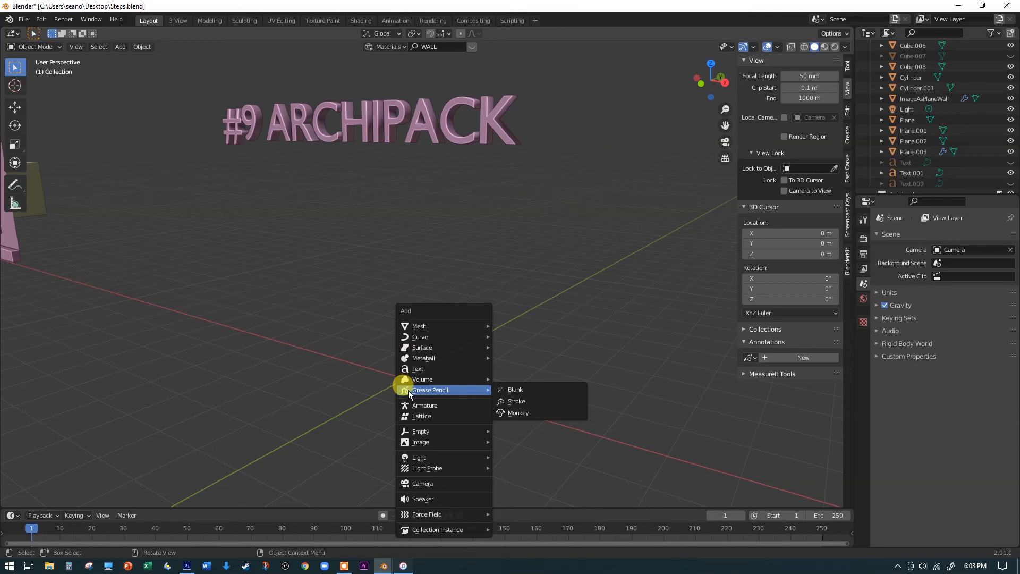
{"action": "mouse_move", "coordinate": [436, 329]}
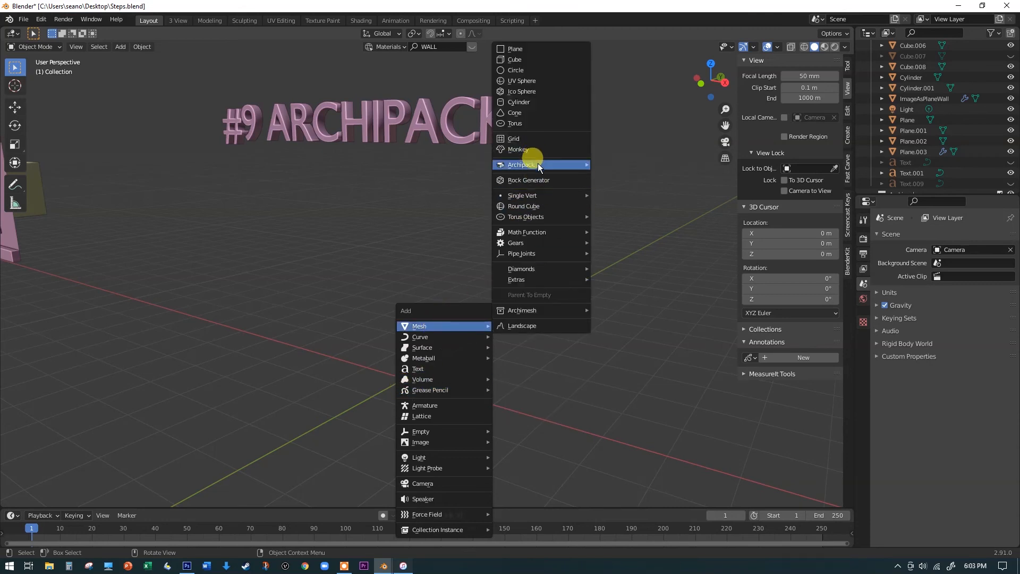
{"action": "mouse_move", "coordinate": [538, 164]}
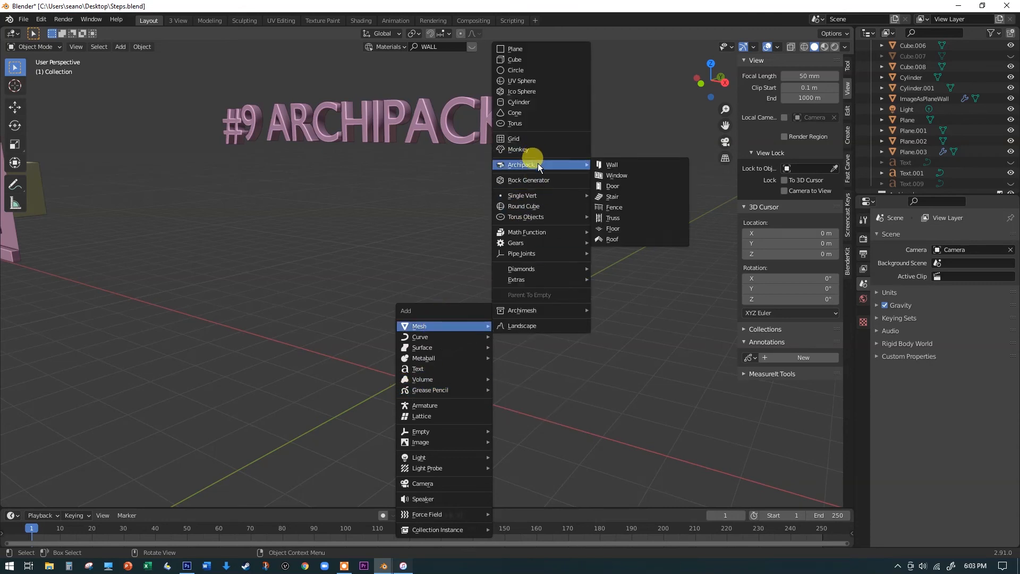
{"action": "left_click", "coordinate": [645, 165]}
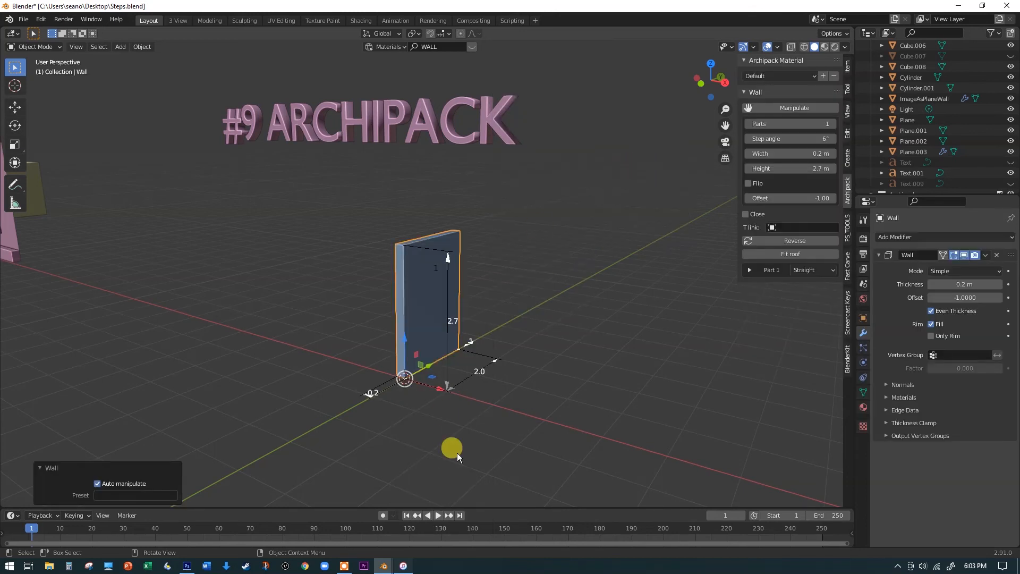
{"action": "scroll", "coordinate": [477, 371], "scroll_direction": "up", "scroll_amount": 2}
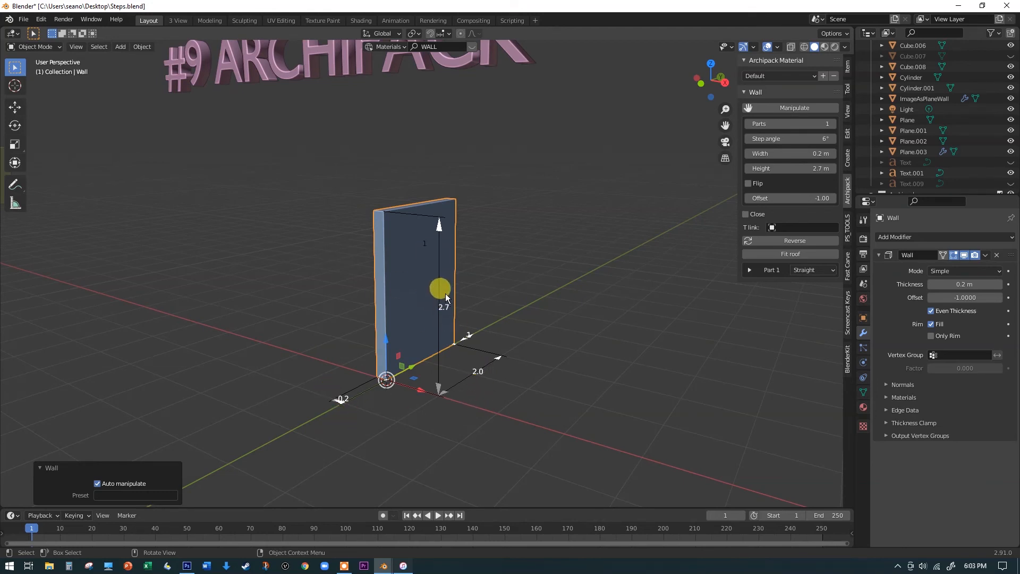
Step: Set the Archipack wall's length to 4 m and deselect the wall
{"action": "left_click", "coordinate": [477, 372]}
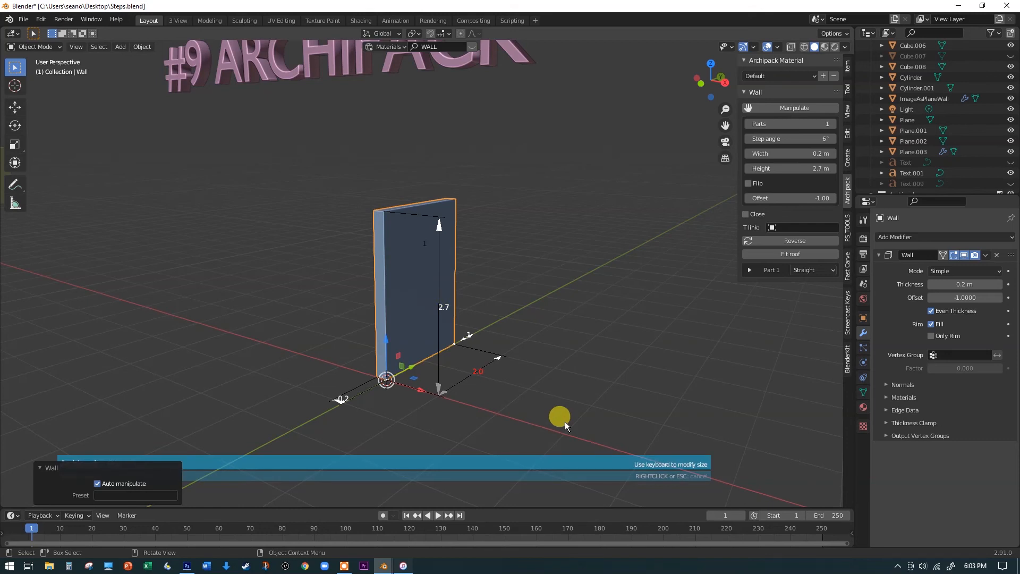
{"action": "type", "text": "4"}
{"action": "key", "text": "Return"}
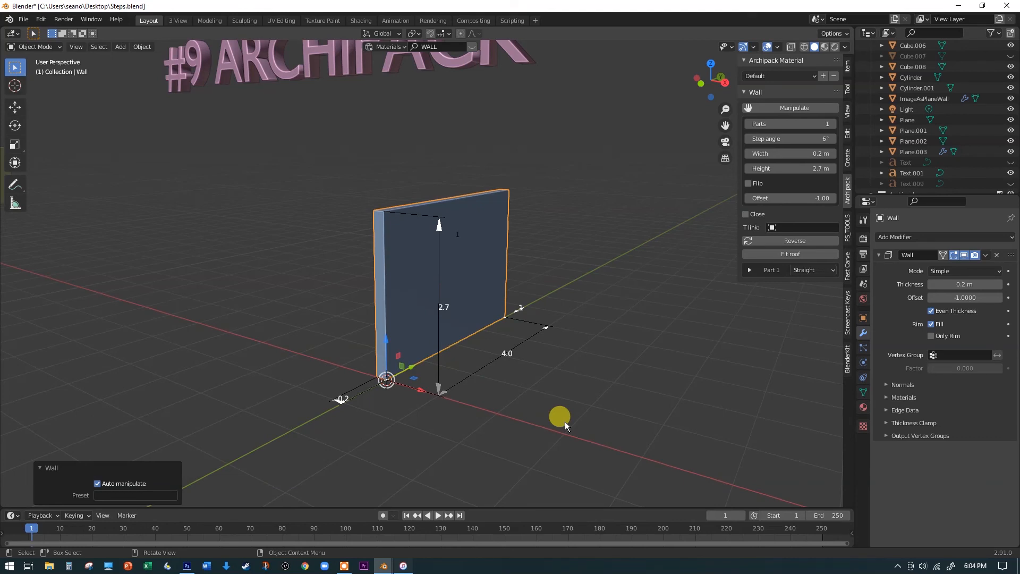
{"action": "left_click", "coordinate": [642, 347]}
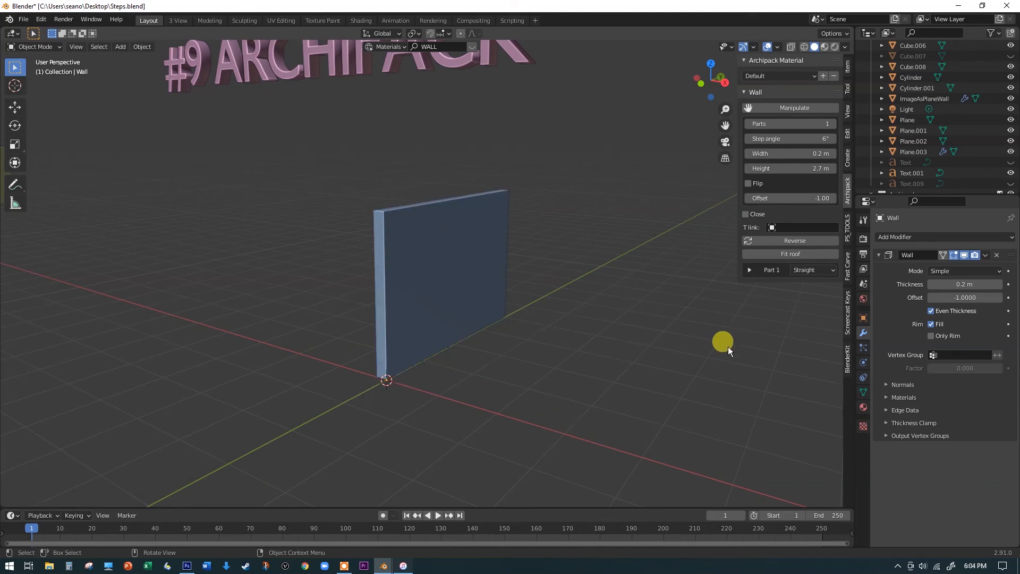
Step: Select the Archipack wall, turn on its Manipulate handles and set its length to 5 m
{"action": "left_click", "coordinate": [501, 234]}
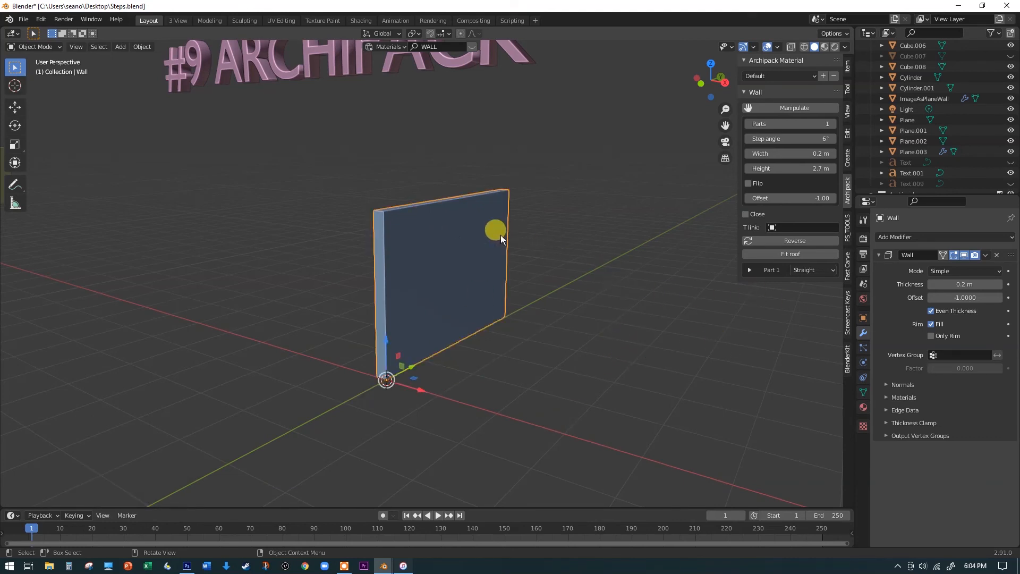
{"action": "left_click", "coordinate": [785, 108]}
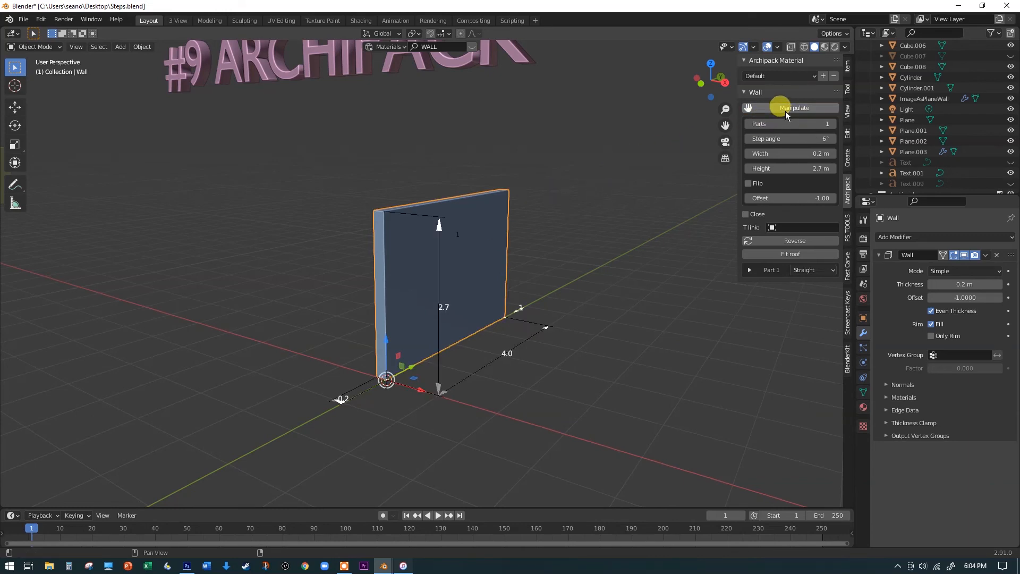
{"action": "mouse_move", "coordinate": [508, 354]}
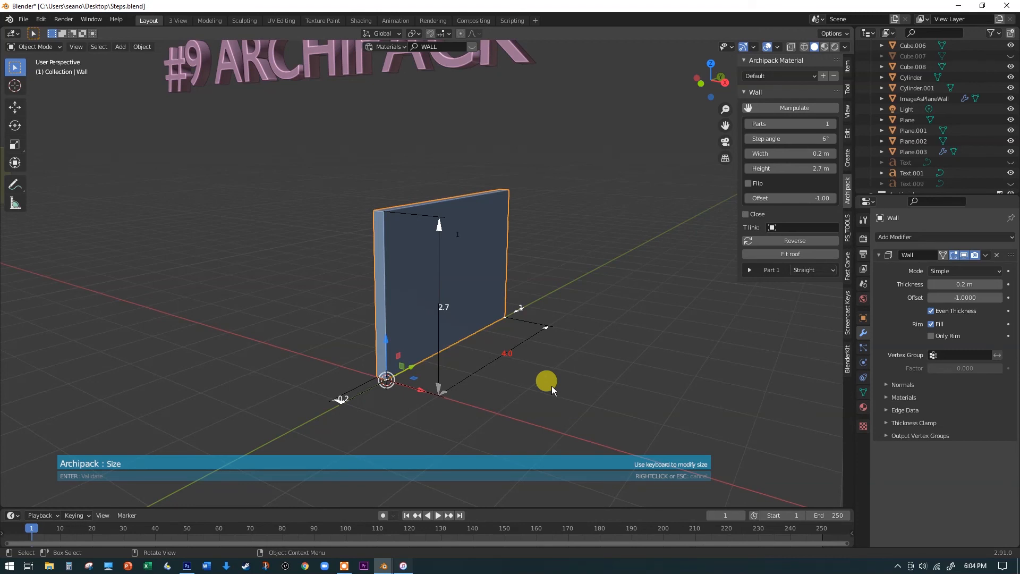
{"action": "type", "text": "5"}
{"action": "key", "text": "Return"}
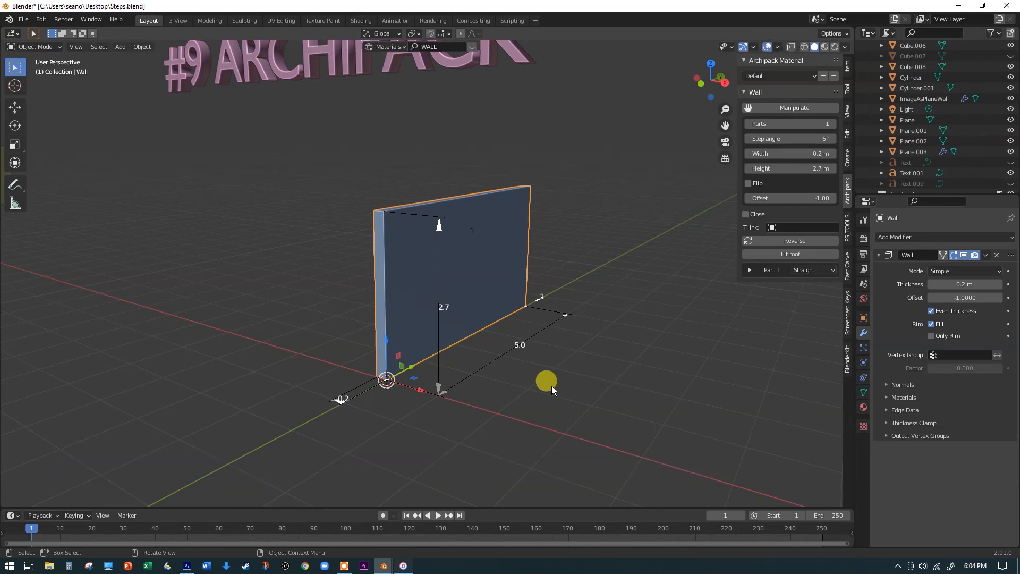
Step: Add a second part to the Archipack wall and set that part's length to 5 m
{"action": "scroll", "coordinate": [533, 337], "scroll_direction": "up", "scroll_amount": 3}
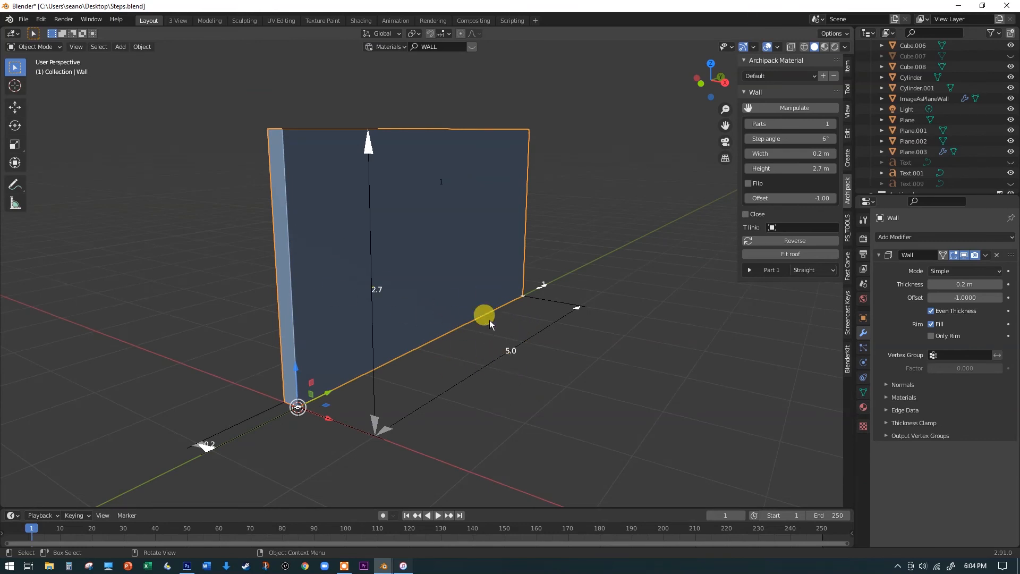
{"action": "middle_click_drag", "start_coordinate": [446, 391], "coordinate": [610, 351]}
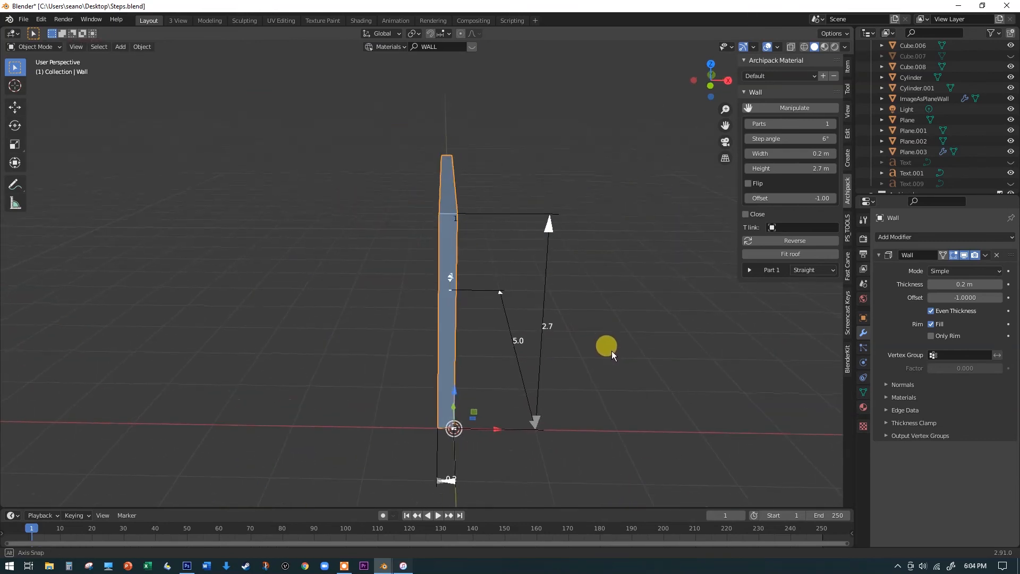
{"action": "left_click", "coordinate": [832, 124]}
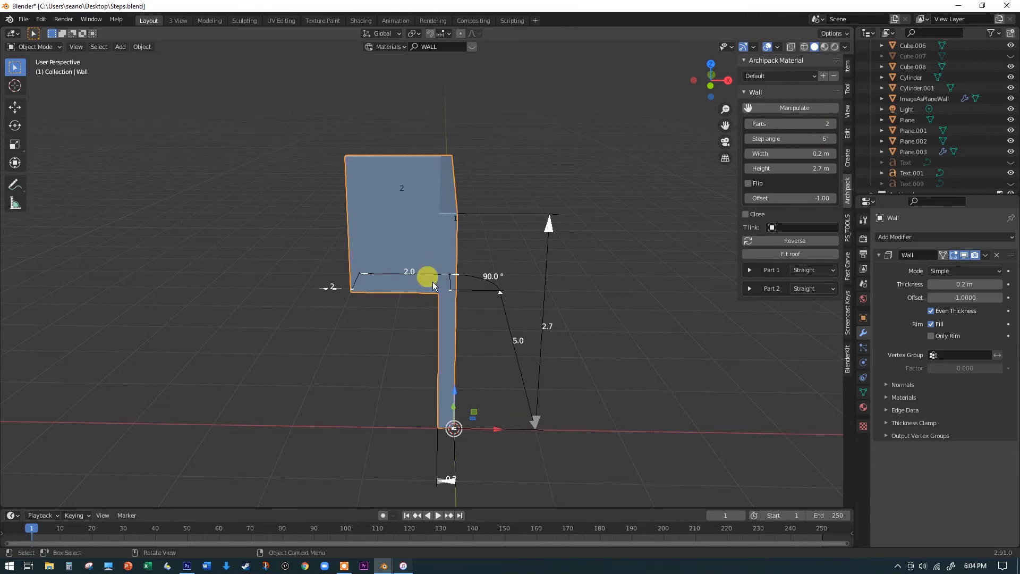
{"action": "left_click", "coordinate": [408, 271]}
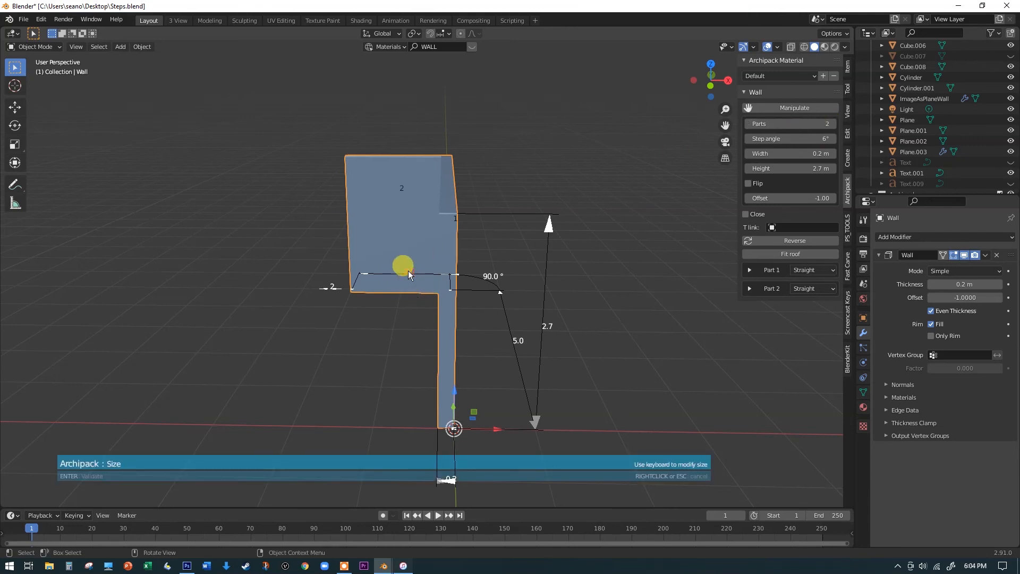
{"action": "type", "text": "5"}
{"action": "key", "text": "Return"}
{"action": "scroll", "coordinate": [401, 278], "scroll_direction": "down", "scroll_amount": 3}
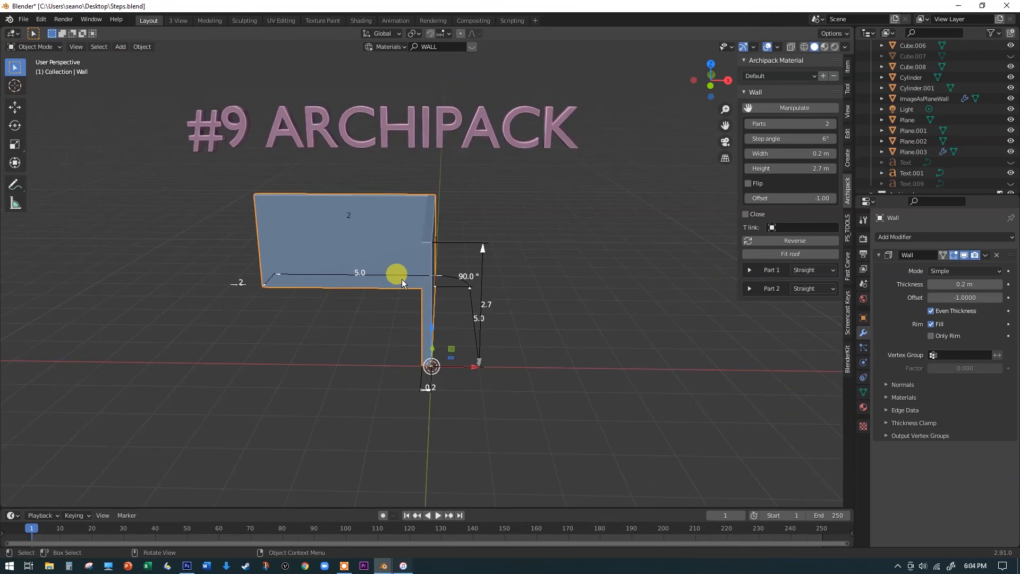
Step: Add a third wall part and extend its free end to roughly the same length as the first part
{"action": "middle_click_drag", "start_coordinate": [401, 279], "coordinate": [469, 271]}
{"action": "left_click", "coordinate": [832, 123]}
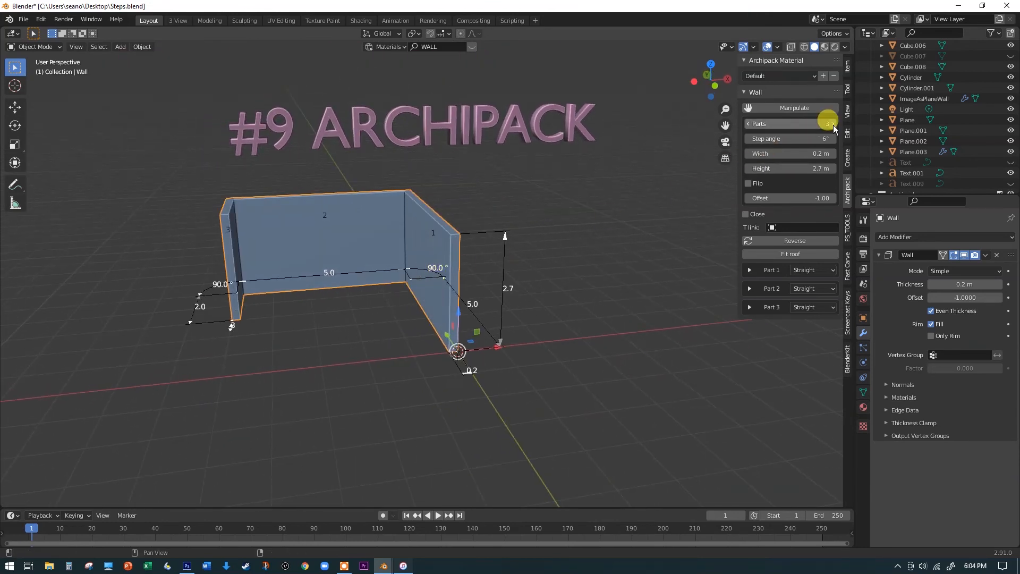
{"action": "middle_click_drag", "start_coordinate": [253, 310], "coordinate": [366, 307]}
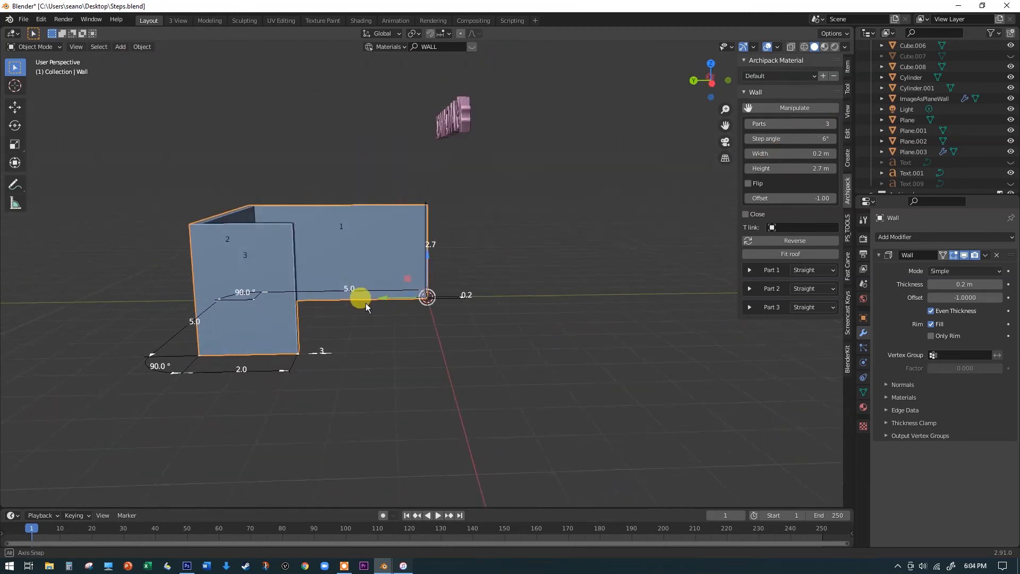
{"action": "scroll", "coordinate": [298, 352], "scroll_direction": "up", "scroll_amount": 6}
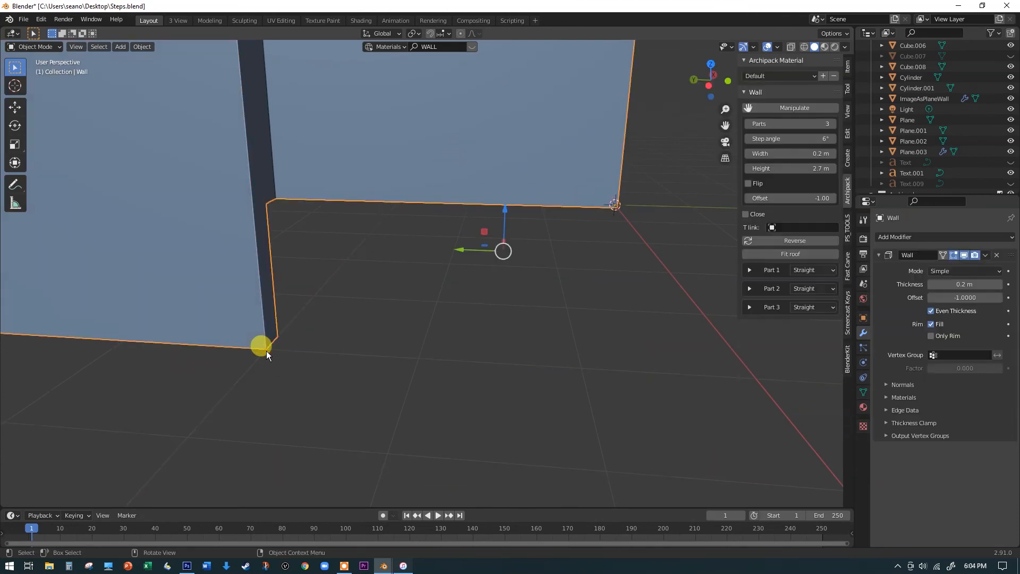
{"action": "scroll", "coordinate": [265, 349], "scroll_direction": "down", "scroll_amount": 5}
{"action": "left_click_drag", "start_coordinate": [266, 349], "coordinate": [288, 440]}
{"action": "middle_click_drag", "start_coordinate": [335, 425], "coordinate": [285, 438]}
{"action": "scroll", "coordinate": [285, 438], "scroll_direction": "down", "scroll_amount": 3}
{"action": "middle_click_drag", "start_coordinate": [289, 390], "coordinate": [385, 357]}
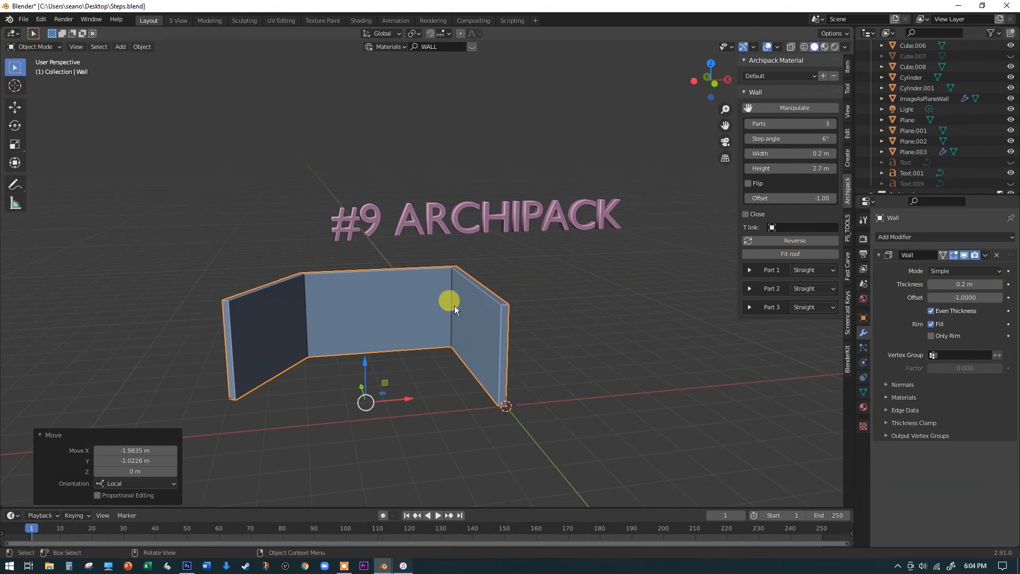
Step: Change wall part 2 from Straight to Curved and turn on Close to join the wall's ends
{"action": "middle_click_drag", "start_coordinate": [419, 304], "coordinate": [436, 307]}
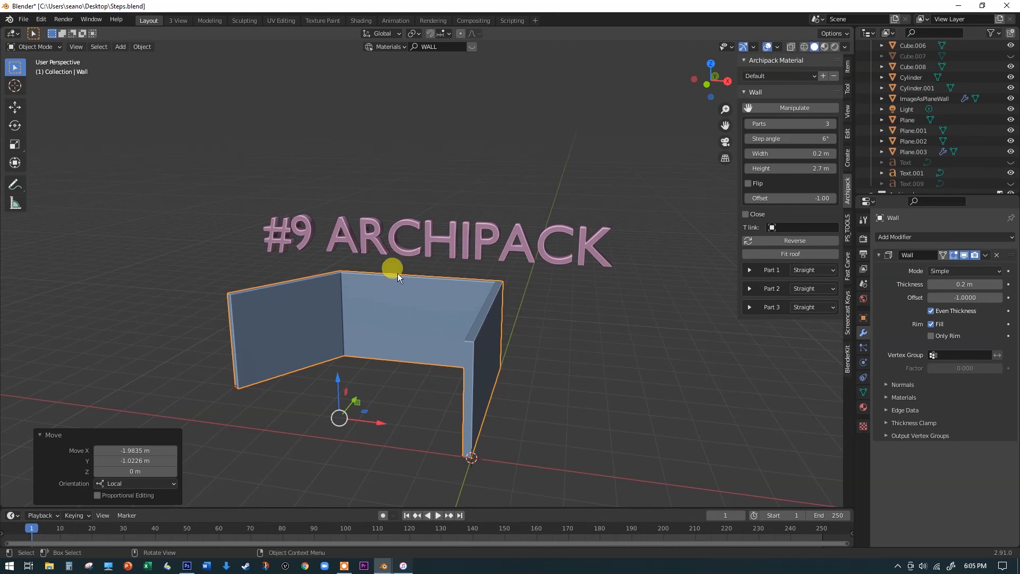
{"action": "left_click", "coordinate": [807, 288]}
{"action": "left_click", "coordinate": [808, 312]}
{"action": "middle_click_drag", "start_coordinate": [611, 316], "coordinate": [601, 345]}
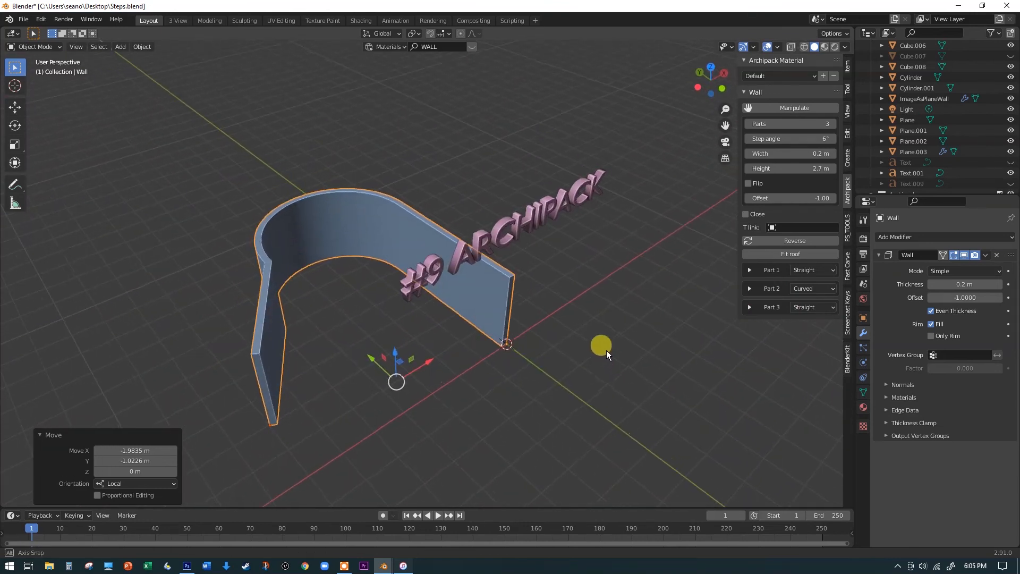
{"action": "left_click", "coordinate": [747, 215]}
{"action": "middle_click_drag", "start_coordinate": [565, 314], "coordinate": [531, 291]}
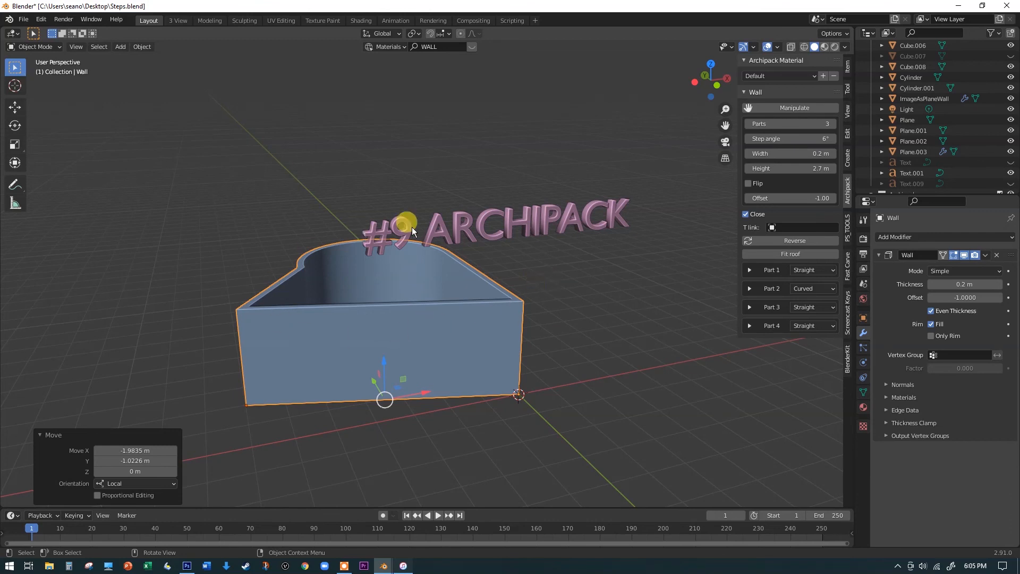
{"action": "middle_click_drag", "start_coordinate": [416, 330], "coordinate": [534, 332]}
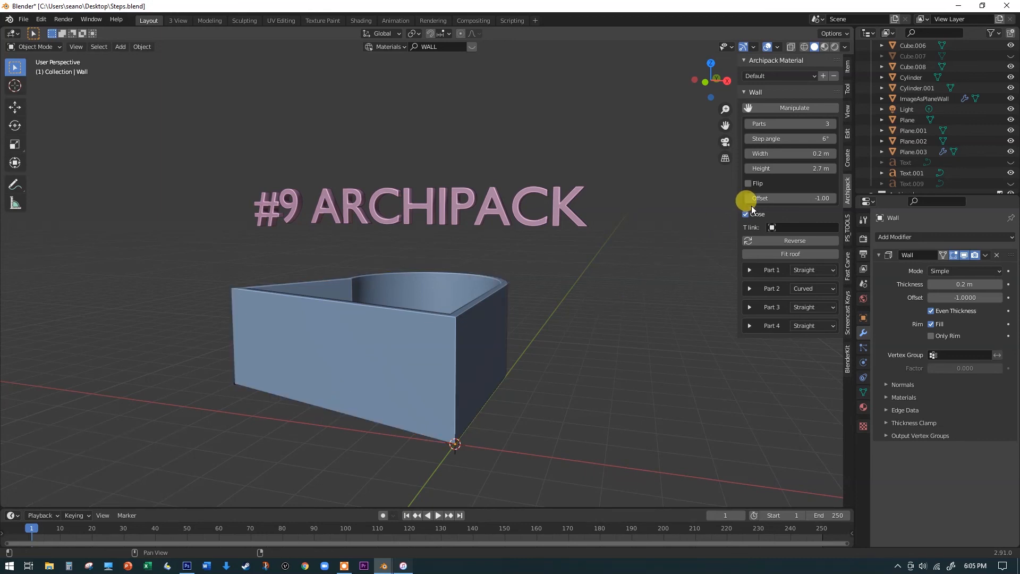
Step: Set the Archipack wall's height to 3.1 m and toggle its Close option
{"action": "left_click", "coordinate": [448, 323]}
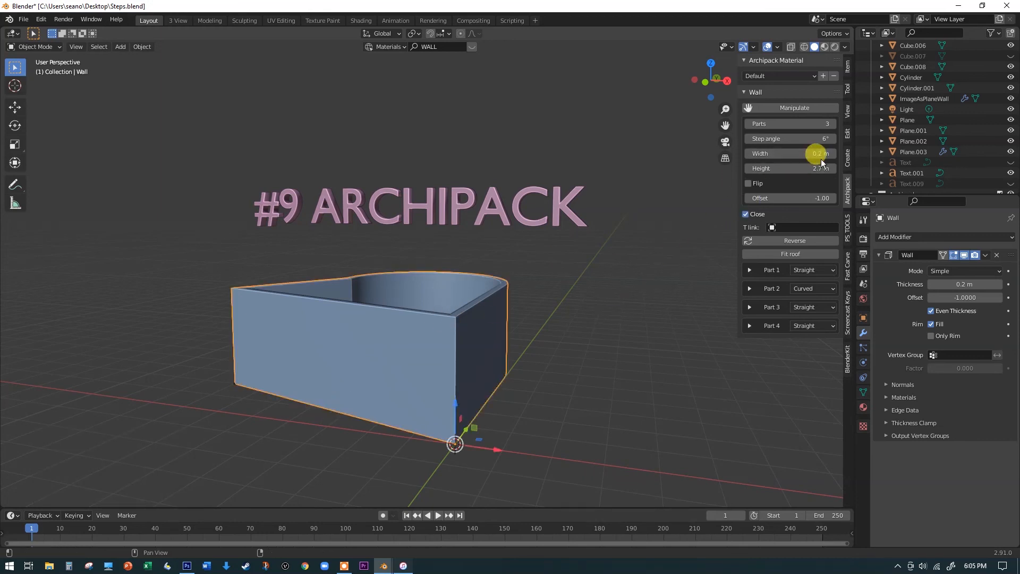
{"action": "left_click_drag", "start_coordinate": [815, 167], "coordinate": [783, 188]}
{"action": "left_click", "coordinate": [486, 305]}
{"action": "left_click", "coordinate": [480, 310]}
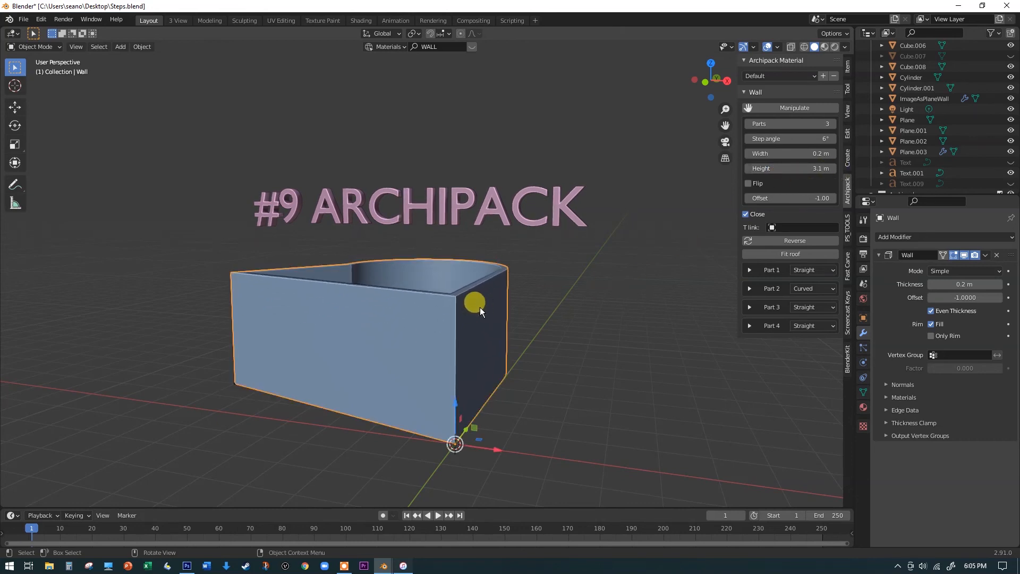
{"action": "left_click", "coordinate": [746, 213]}
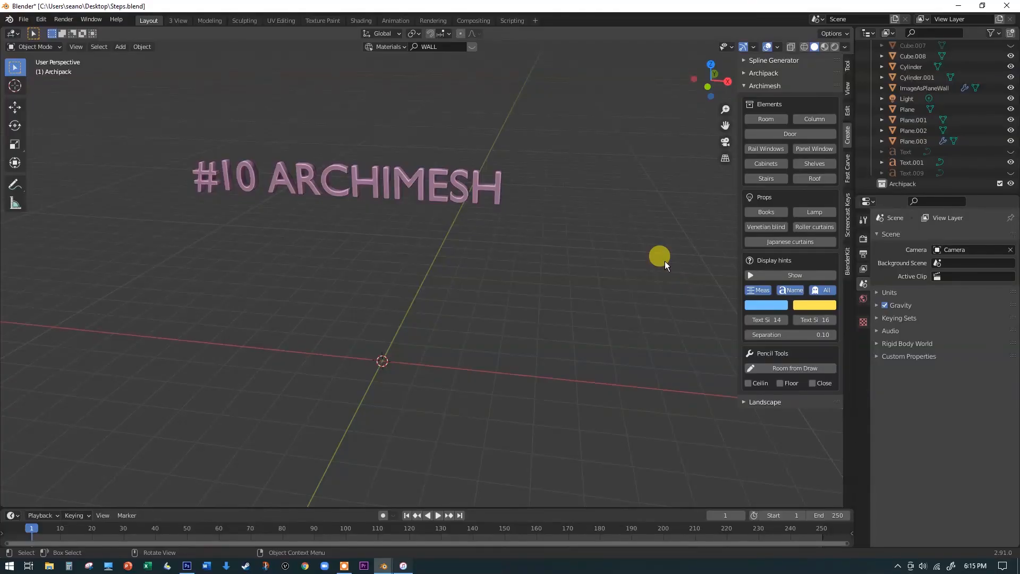
Step: Add an Archimesh room at the 3D cursor in the #10 Archimesh scene
{"action": "scroll", "coordinate": [607, 263], "scroll_direction": "up", "scroll_amount": 1}
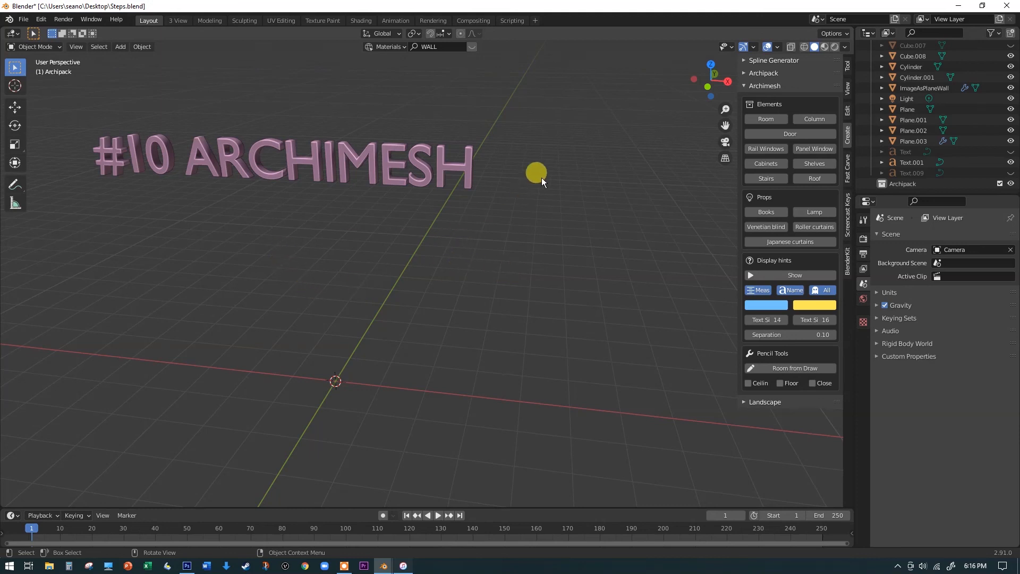
{"action": "key", "text": "shift+a"}
{"action": "mouse_move", "coordinate": [541, 177]}
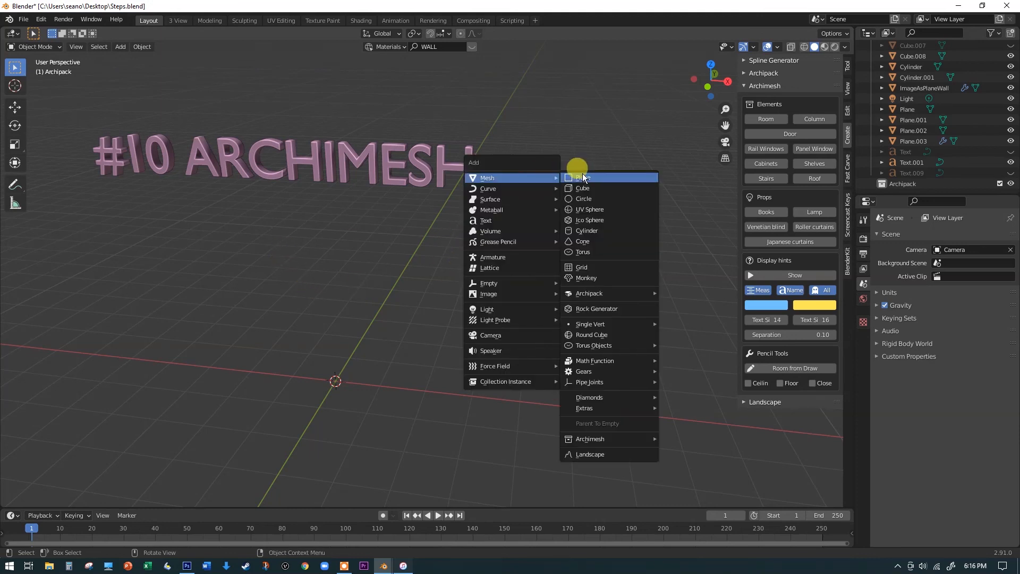
{"action": "mouse_move", "coordinate": [593, 440]}
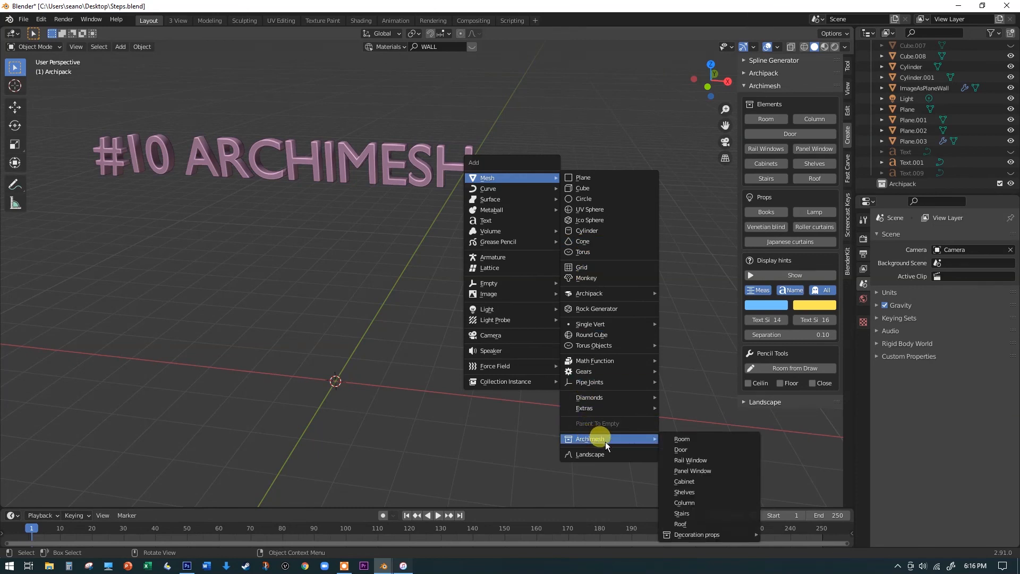
{"action": "left_click", "coordinate": [696, 440]}
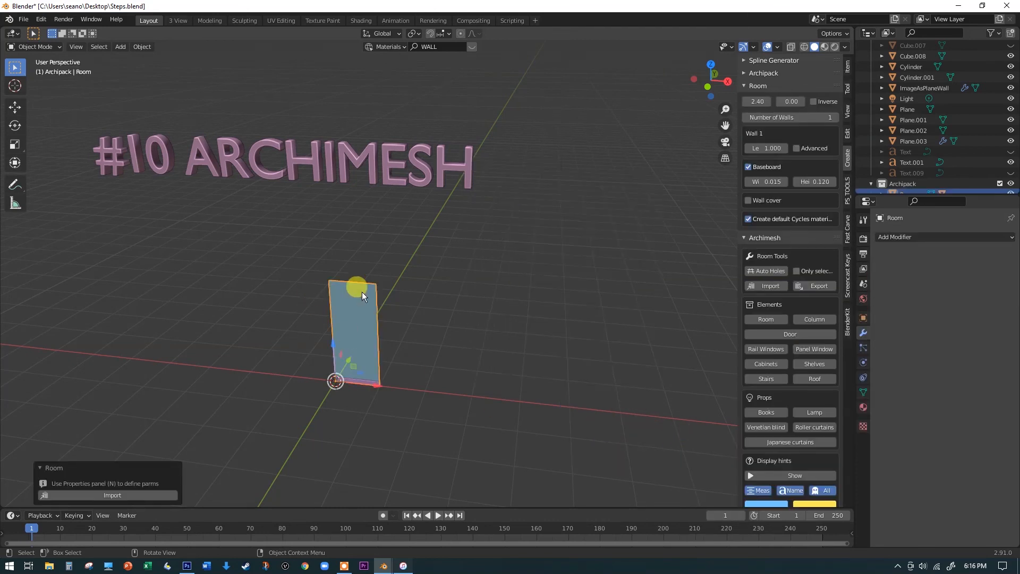
Step: Set the Archimesh room's number of walls to 4 and Wall 1's length to 4
{"action": "scroll", "coordinate": [395, 323], "scroll_direction": "up", "scroll_amount": 1}
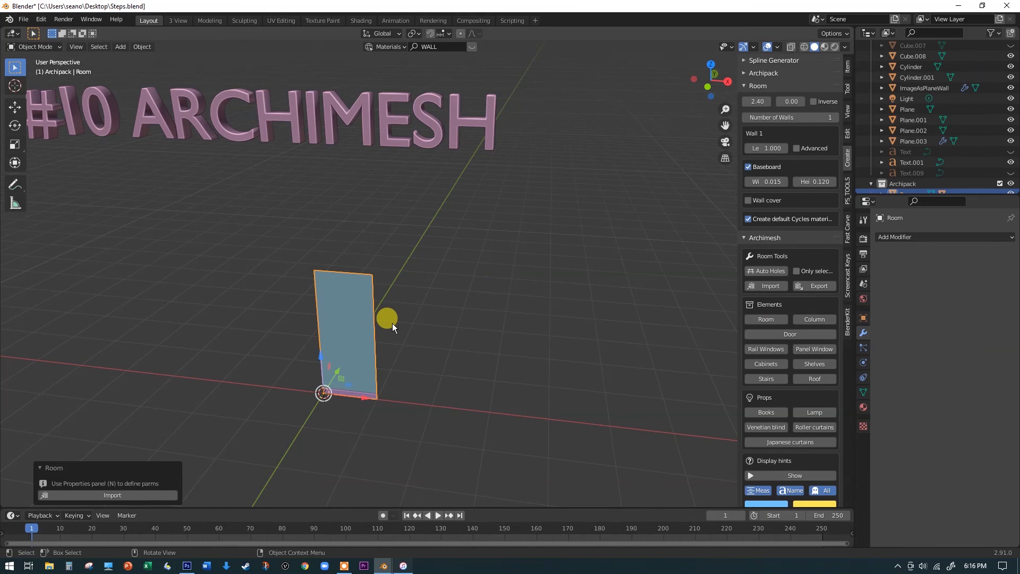
{"action": "left_click", "coordinate": [837, 119]}
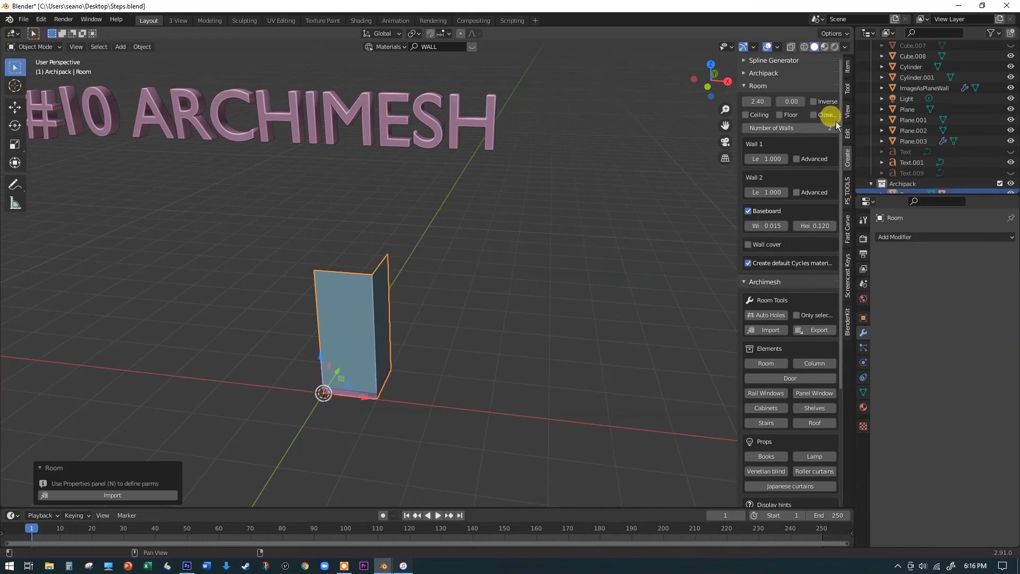
{"action": "left_click", "coordinate": [835, 128]}
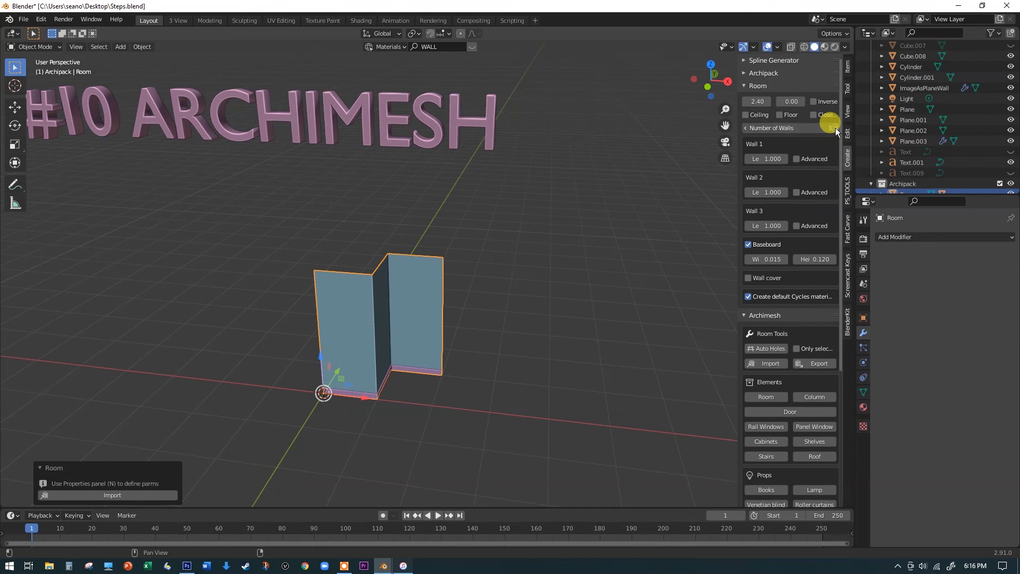
{"action": "left_click", "coordinate": [835, 128]}
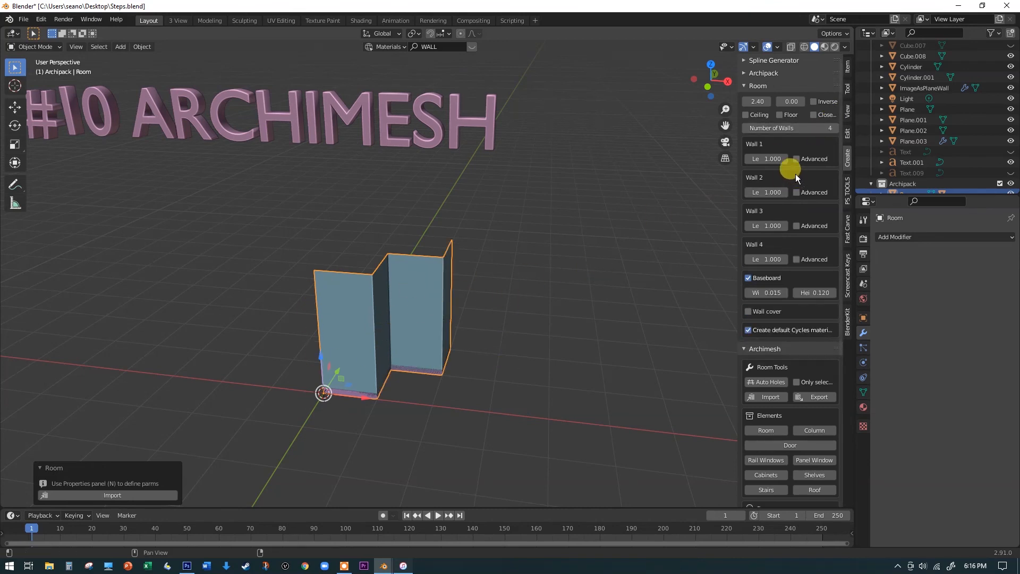
{"action": "left_click", "coordinate": [759, 159]}
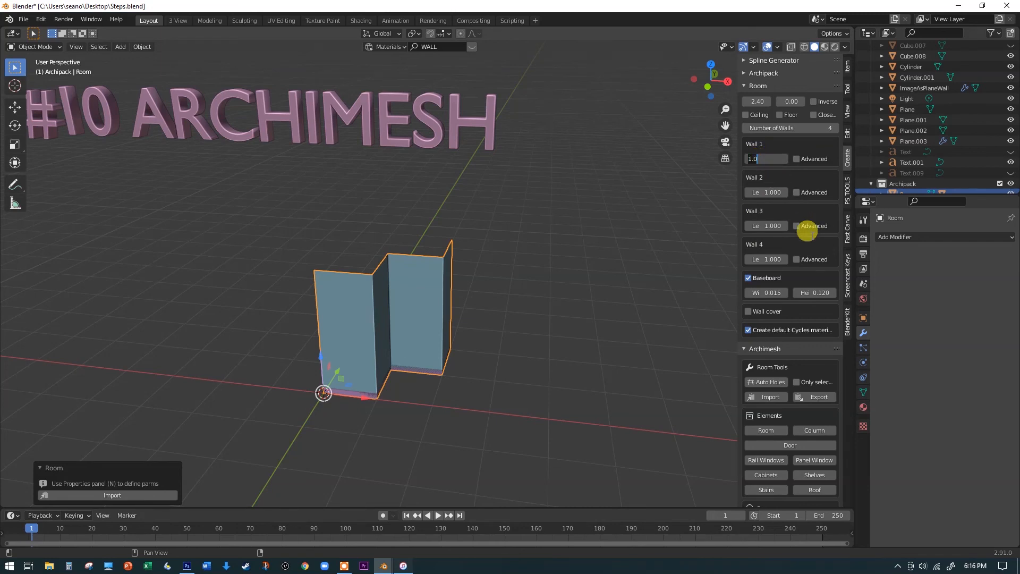
{"action": "type", "text": "4"}
{"action": "key", "text": "Return"}
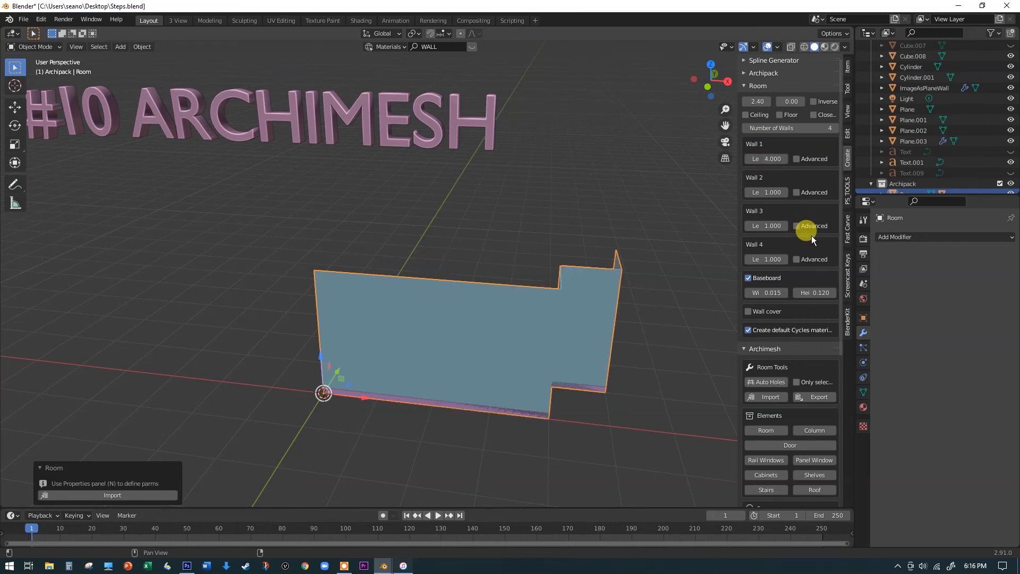
Step: Enable Wall 1's Advanced options and try its Curve option, turning Curve off again
{"action": "middle_click_drag", "start_coordinate": [730, 242], "coordinate": [648, 241]}
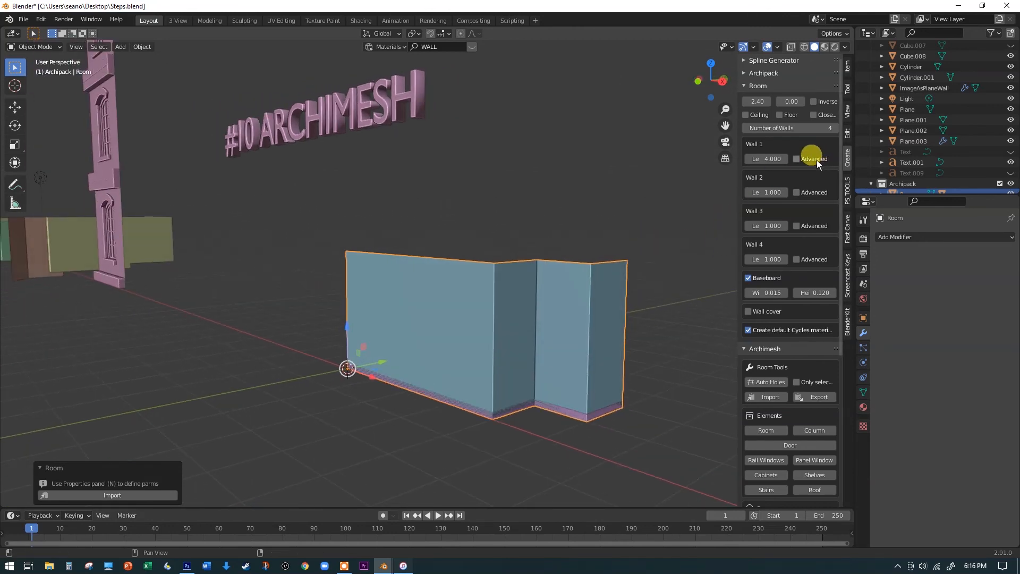
{"action": "left_click", "coordinate": [796, 159]}
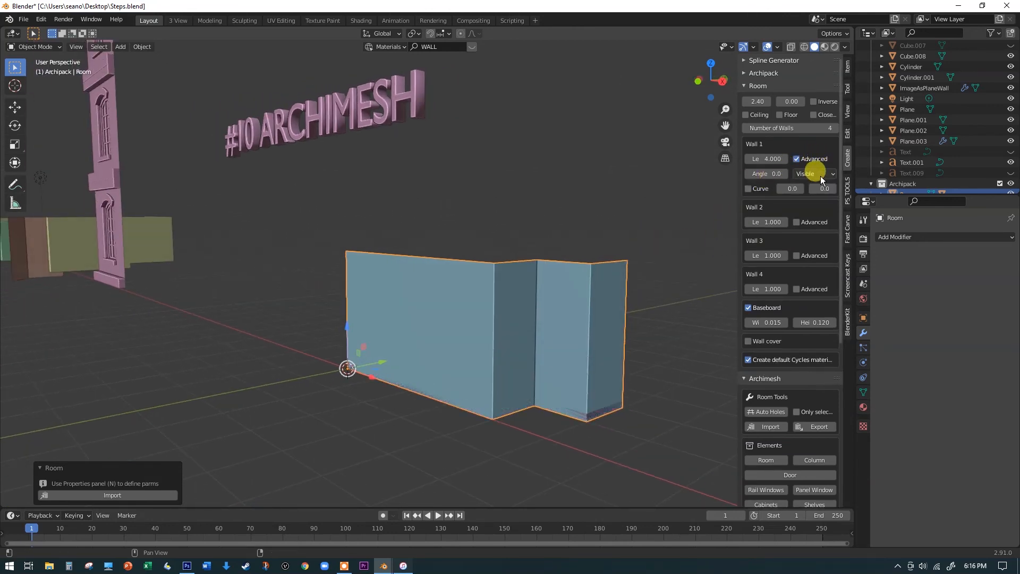
{"action": "left_click", "coordinate": [749, 189]}
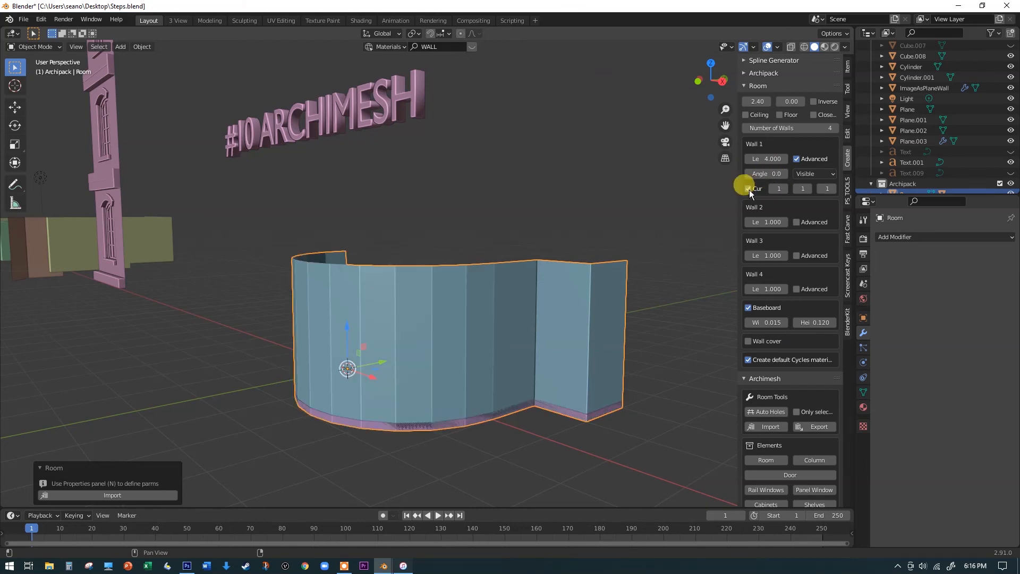
{"action": "left_click", "coordinate": [748, 189]}
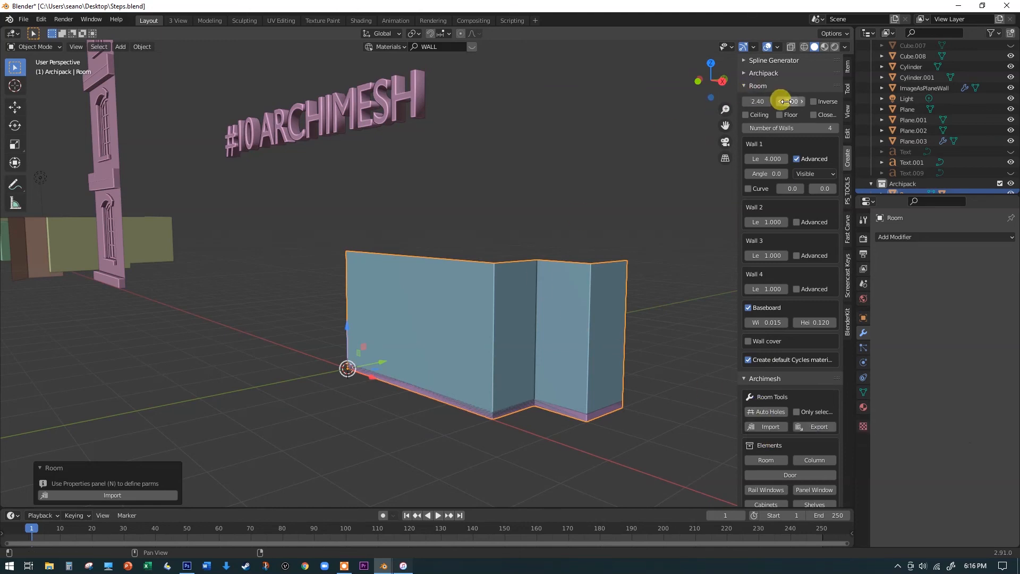
Step: Add an Archimesh door and move its Door_Group about 2.56 m along the X axis into Wall 1
{"action": "left_click", "coordinate": [788, 475]}
{"action": "scroll", "coordinate": [929, 158], "scroll_direction": "down", "scroll_amount": 2}
{"action": "left_click", "coordinate": [915, 173]}
{"action": "key", "text": "g"}
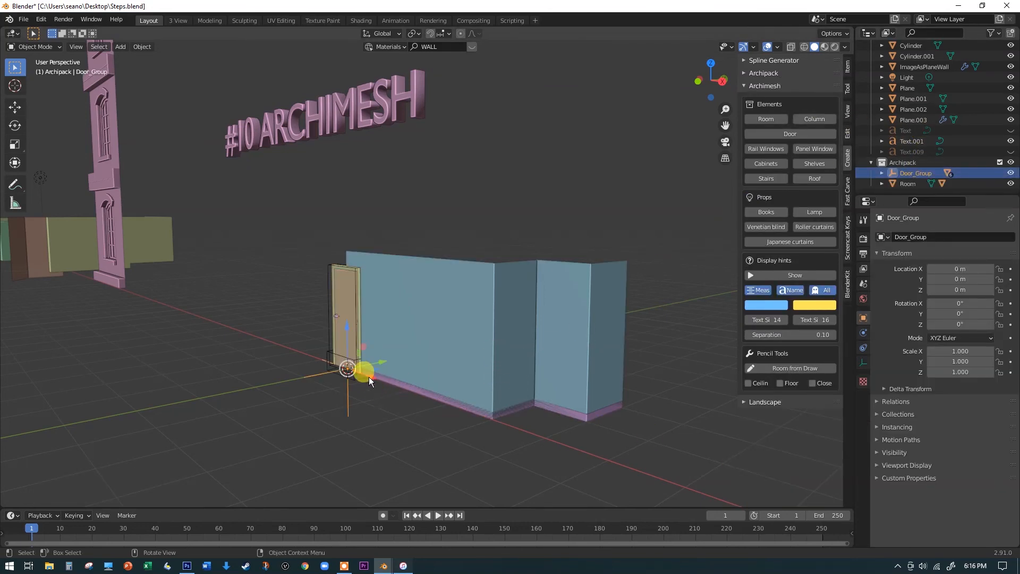
{"action": "left_click", "coordinate": [451, 391]}
{"action": "scroll", "coordinate": [394, 308], "scroll_direction": "up", "scroll_amount": 3}
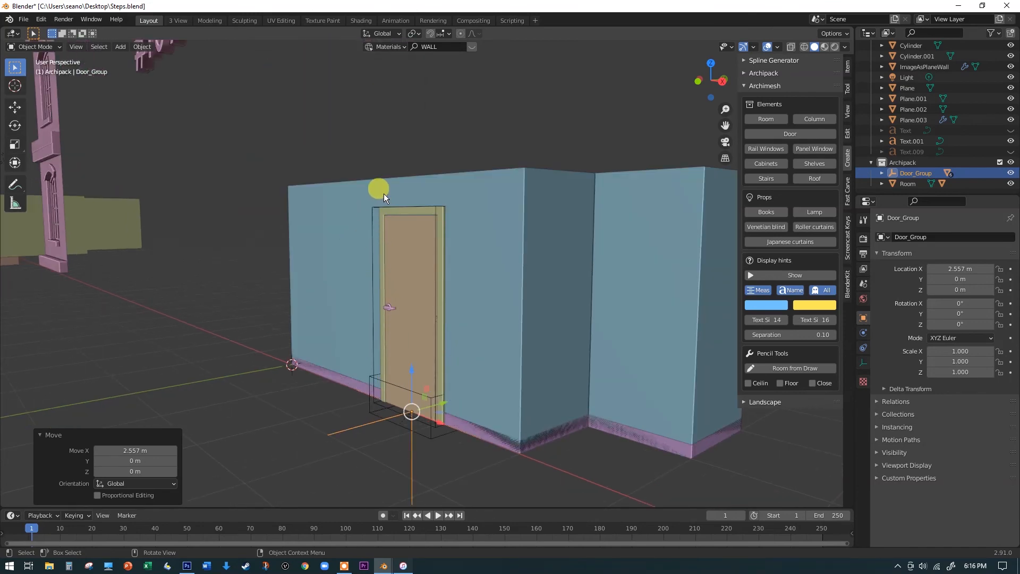
Step: Examine the door in the Archimesh wall and the row of room examples along the X axis
{"action": "middle_click_drag", "start_coordinate": [444, 270], "coordinate": [464, 299]}
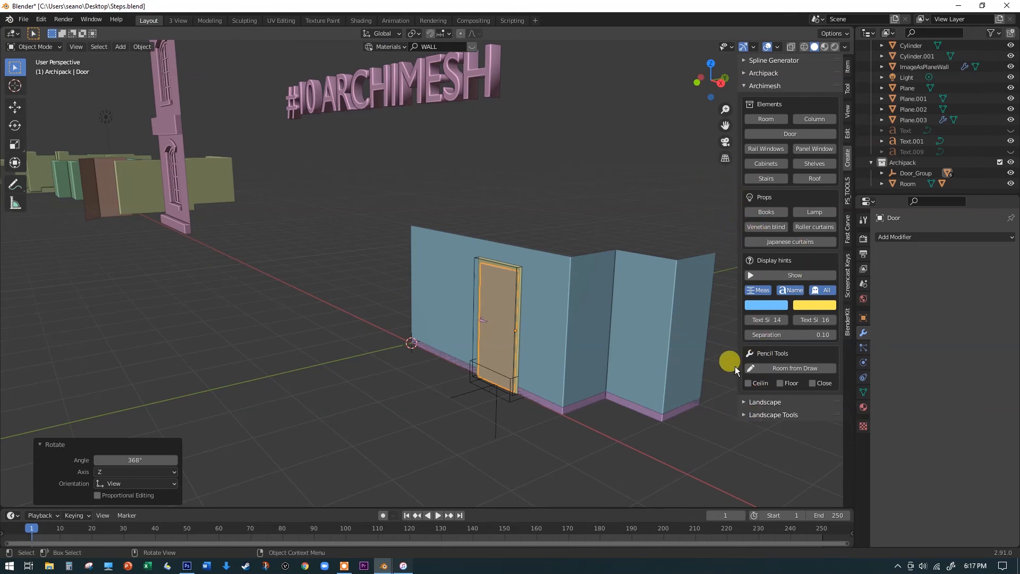
{"action": "scroll", "coordinate": [580, 215], "scroll_direction": "down", "scroll_amount": 6}
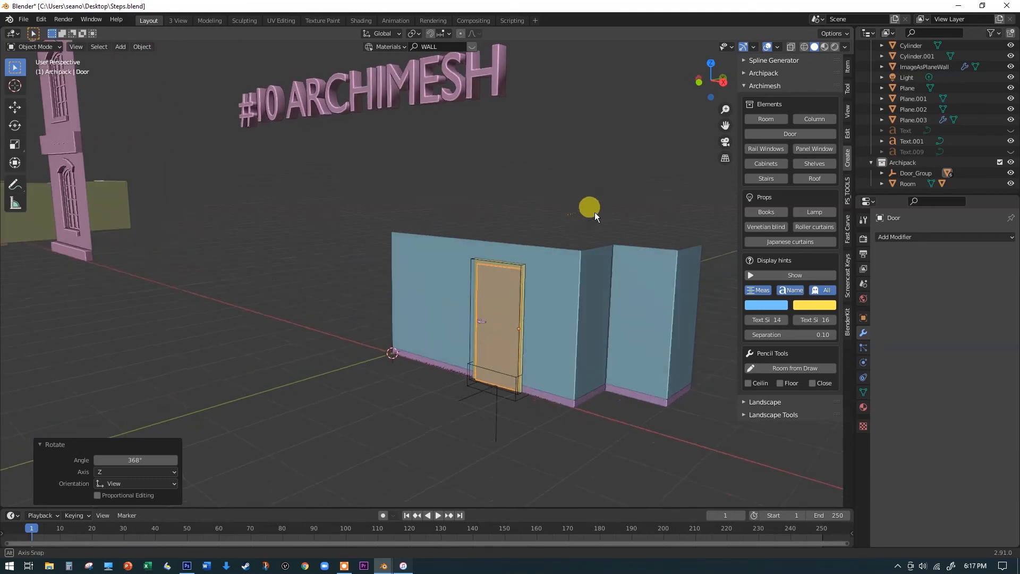
{"action": "middle_click_drag", "start_coordinate": [587, 222], "coordinate": [437, 289]}
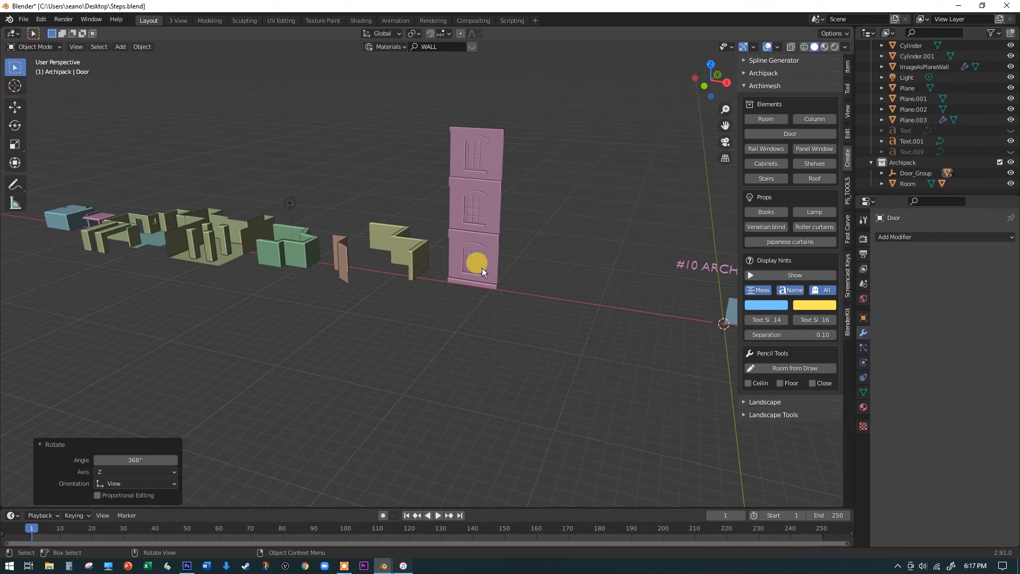
{"action": "scroll", "coordinate": [538, 279], "scroll_direction": "up", "scroll_amount": 1}
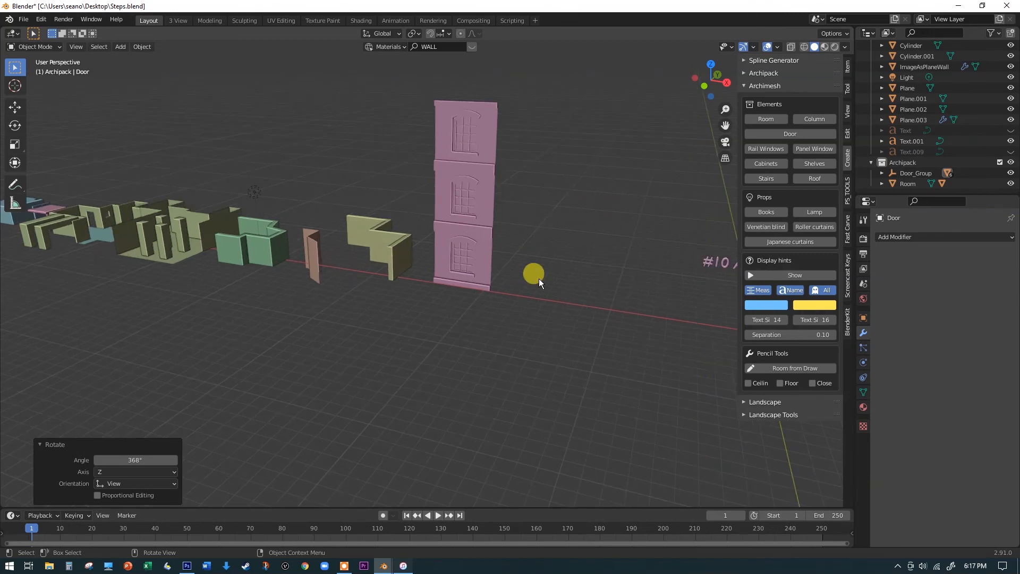
{"action": "scroll", "coordinate": [539, 278], "scroll_direction": "down", "scroll_amount": 2}
{"action": "middle_click_drag", "start_coordinate": [545, 289], "coordinate": [411, 313], "text": "shift"}
{"action": "scroll", "coordinate": [411, 314], "scroll_direction": "up", "scroll_amount": 1}
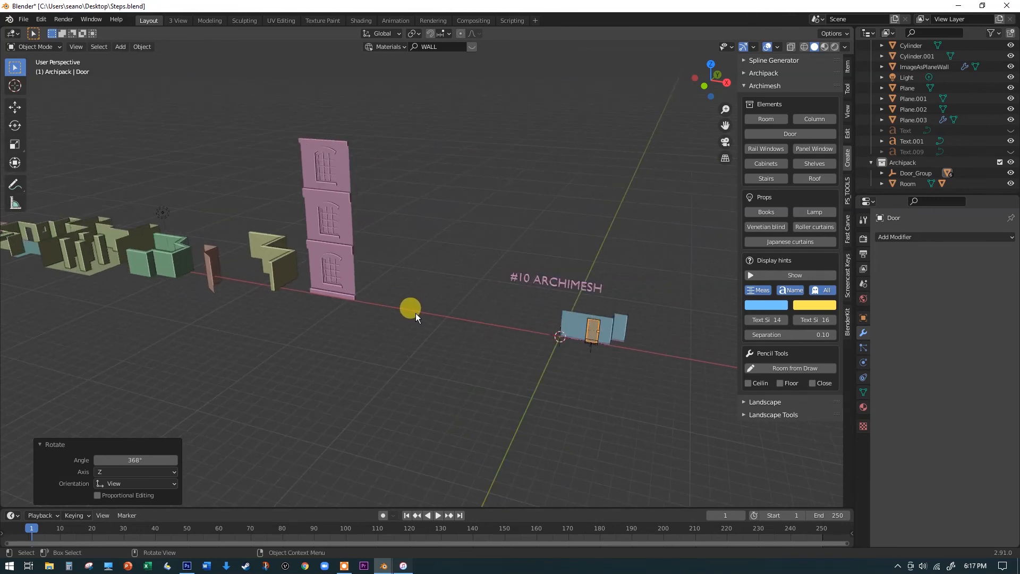